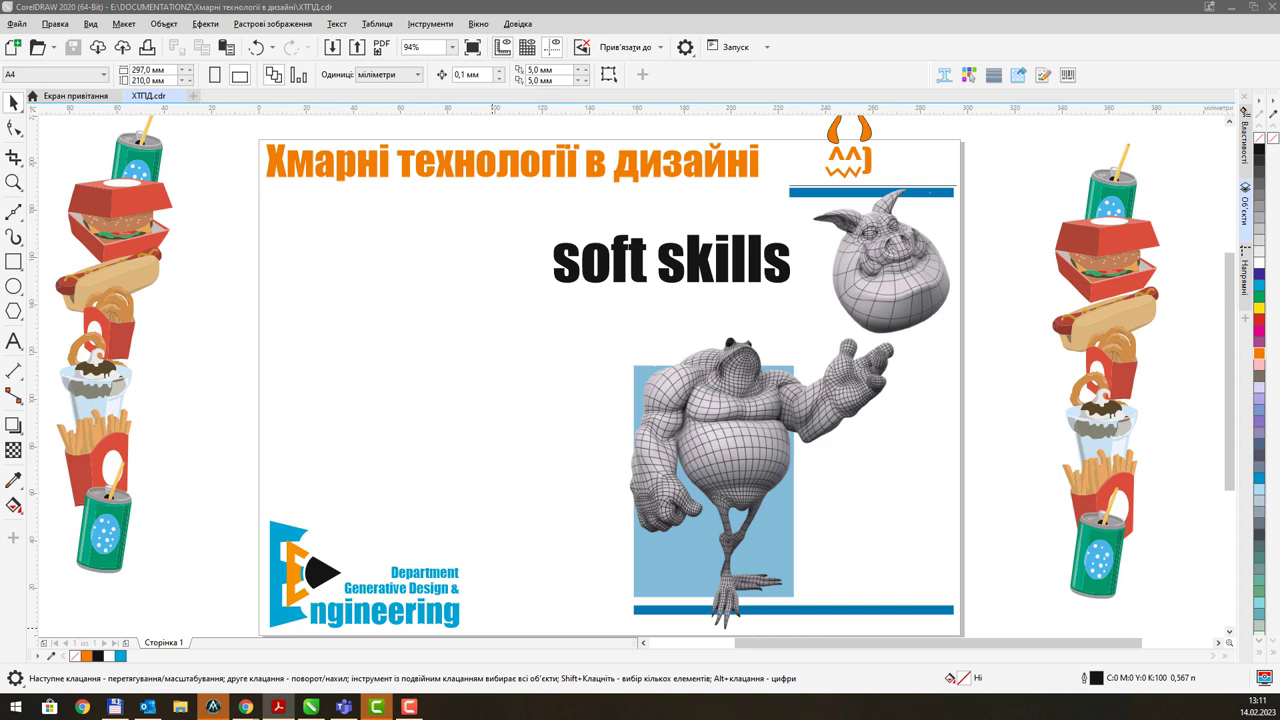
# Step: Switch to AutoCAD Web in the browser and open House 3D Sample.dwg
pyautogui.hotkey('alt', 'Tab')
pyautogui.press('super+Up')
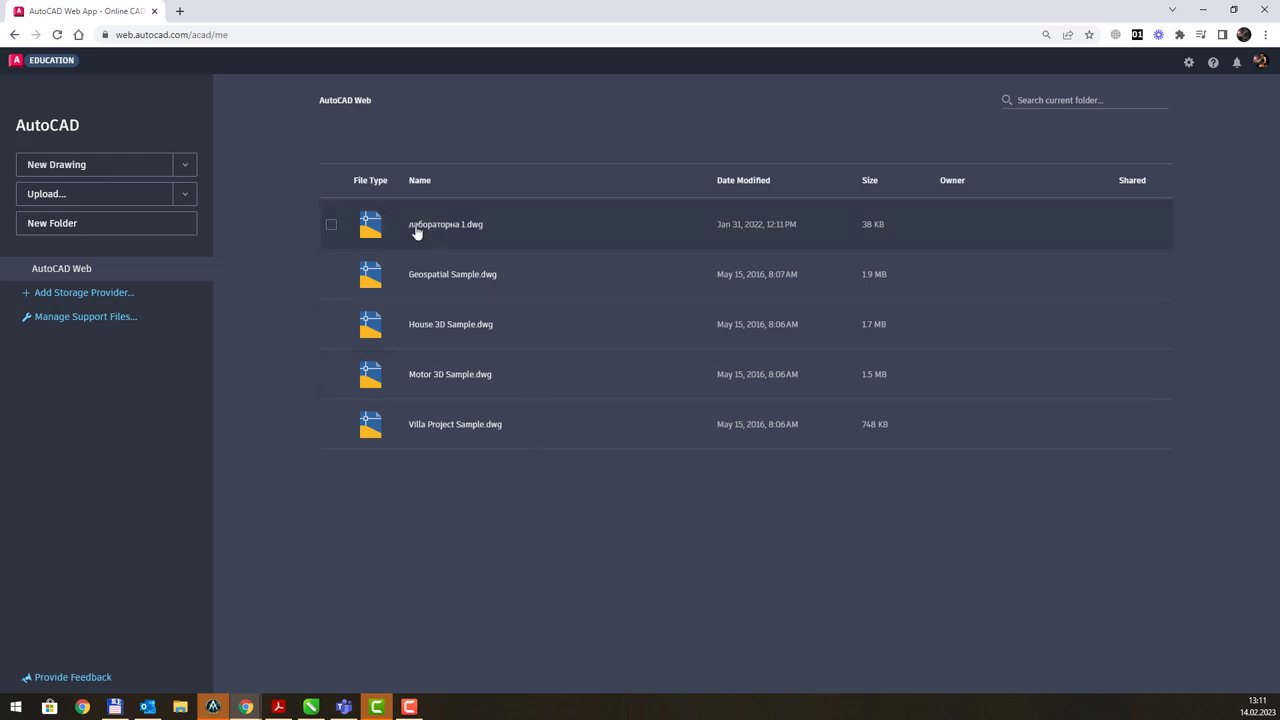
pyautogui.click(454, 334)
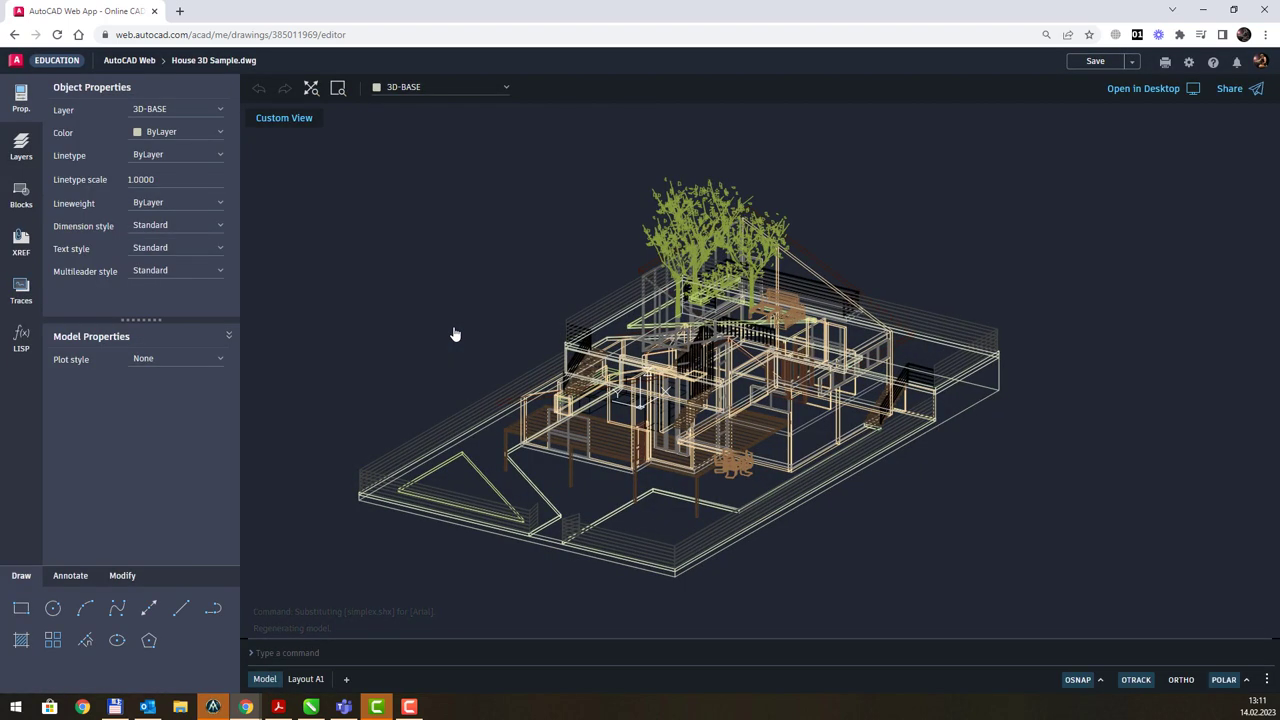
# Step: Examine the 3D wireframe house model in the drawing area
pyautogui.moveTo(1020, 445); pyautogui.dragTo(972, 415, button='middle')
pyautogui.click(988, 382)
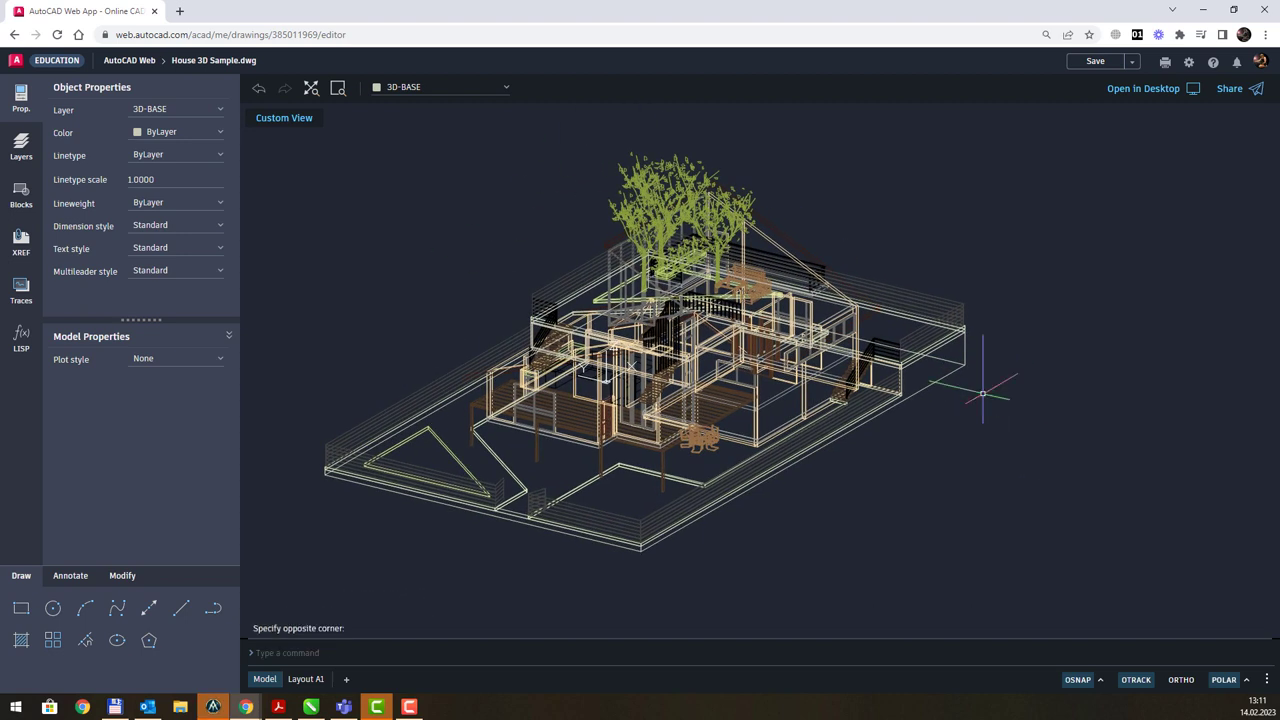
pyautogui.rightClick(990, 376)
pyautogui.rightClick(920, 414)
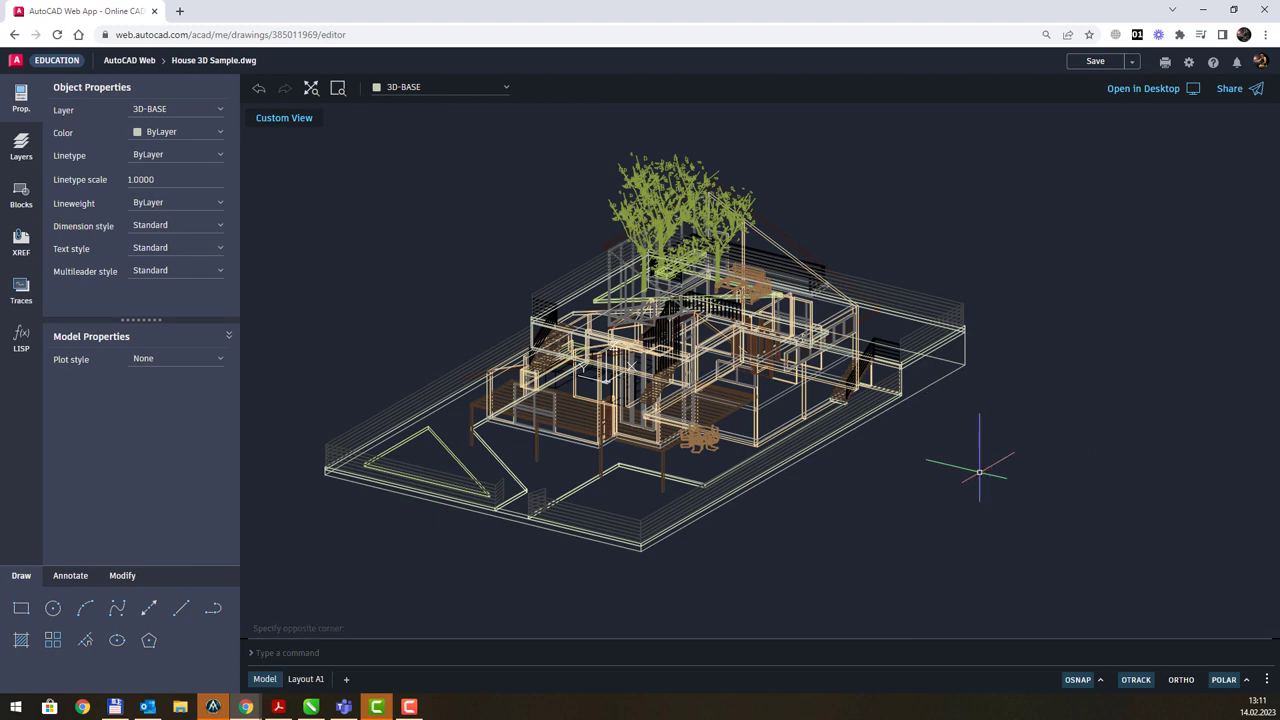
pyautogui.moveTo(965, 467); pyautogui.dragTo(897, 440, button='middle')
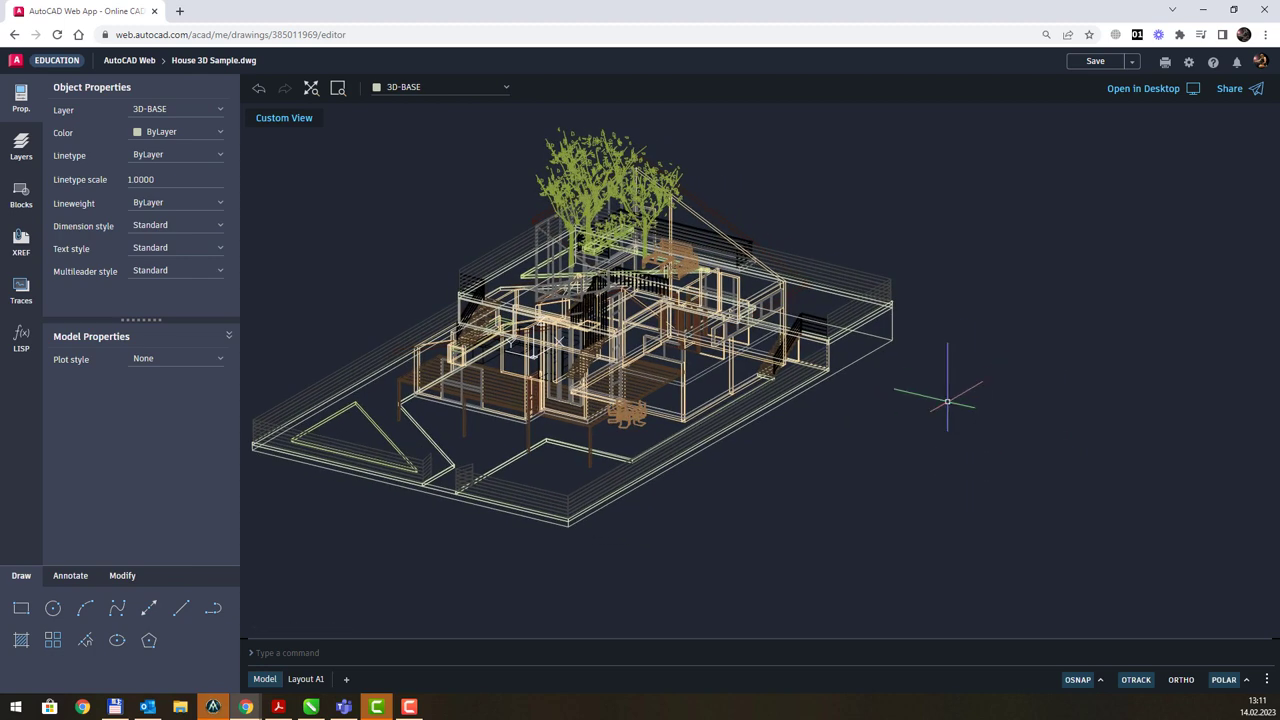
pyautogui.rightClick(946, 400)
pyautogui.press('Escape')
pyautogui.moveTo(723, 294); pyautogui.dragTo(818, 342, button='middle')
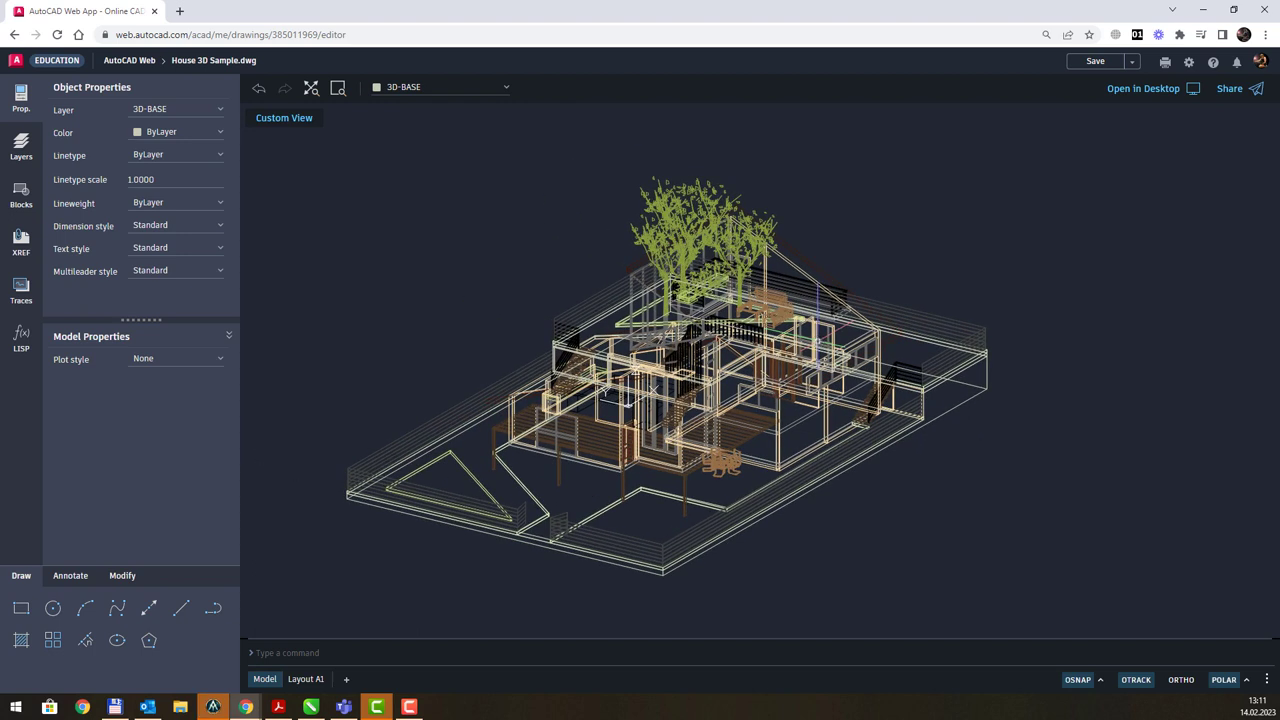
# Step: Make 3D-DOOR-FRAM the current layer of the house drawing
pyautogui.click(217, 110)
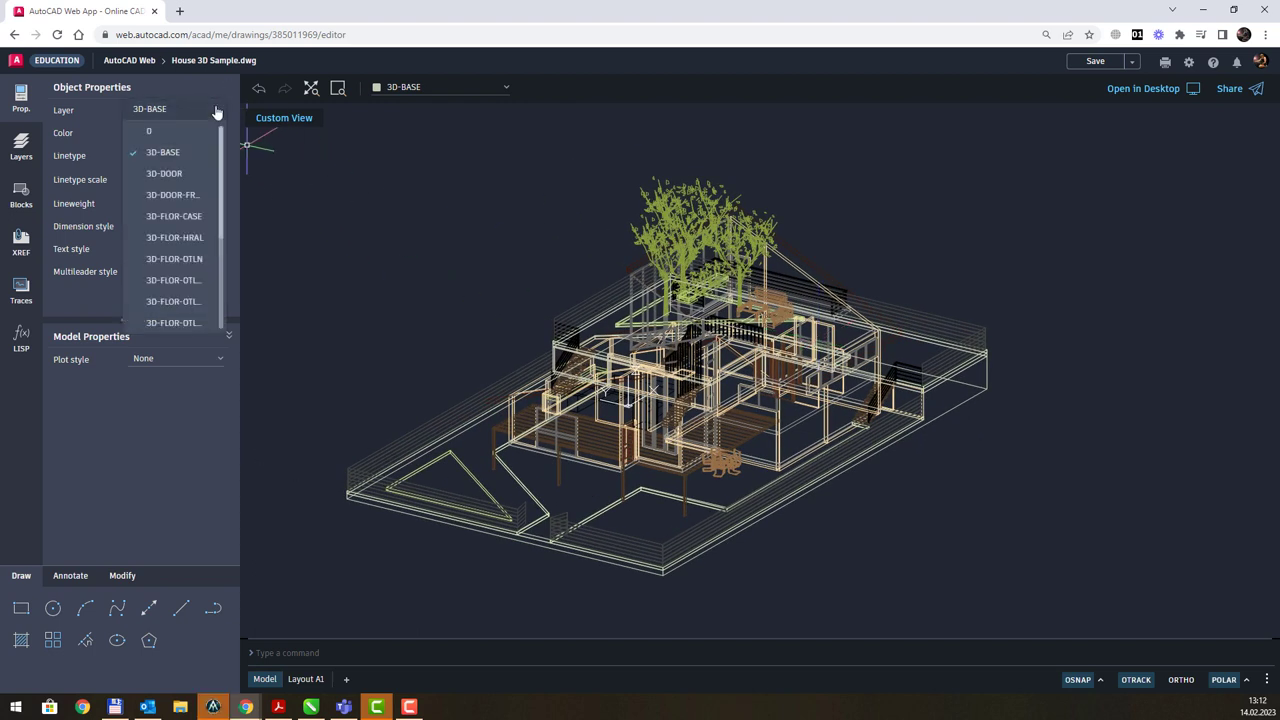
pyautogui.click(190, 195)
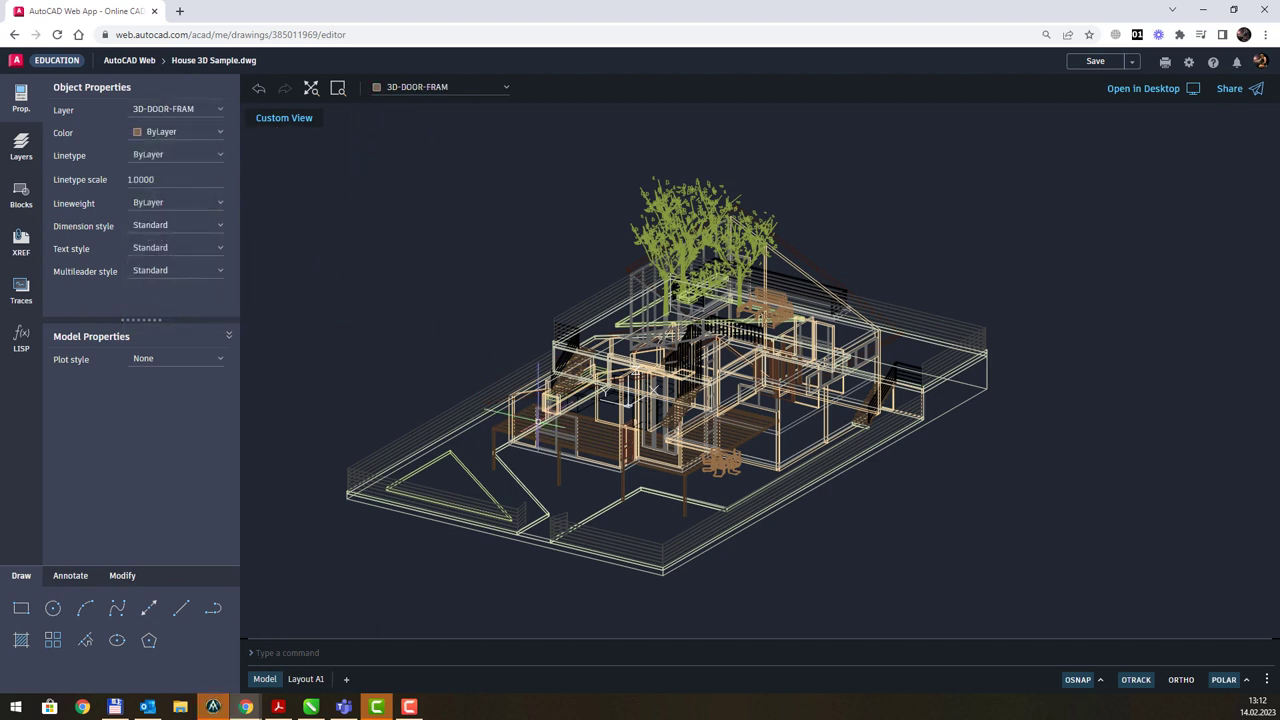
pyautogui.moveTo(656, 418); pyautogui.dragTo(670, 400, button='middle')
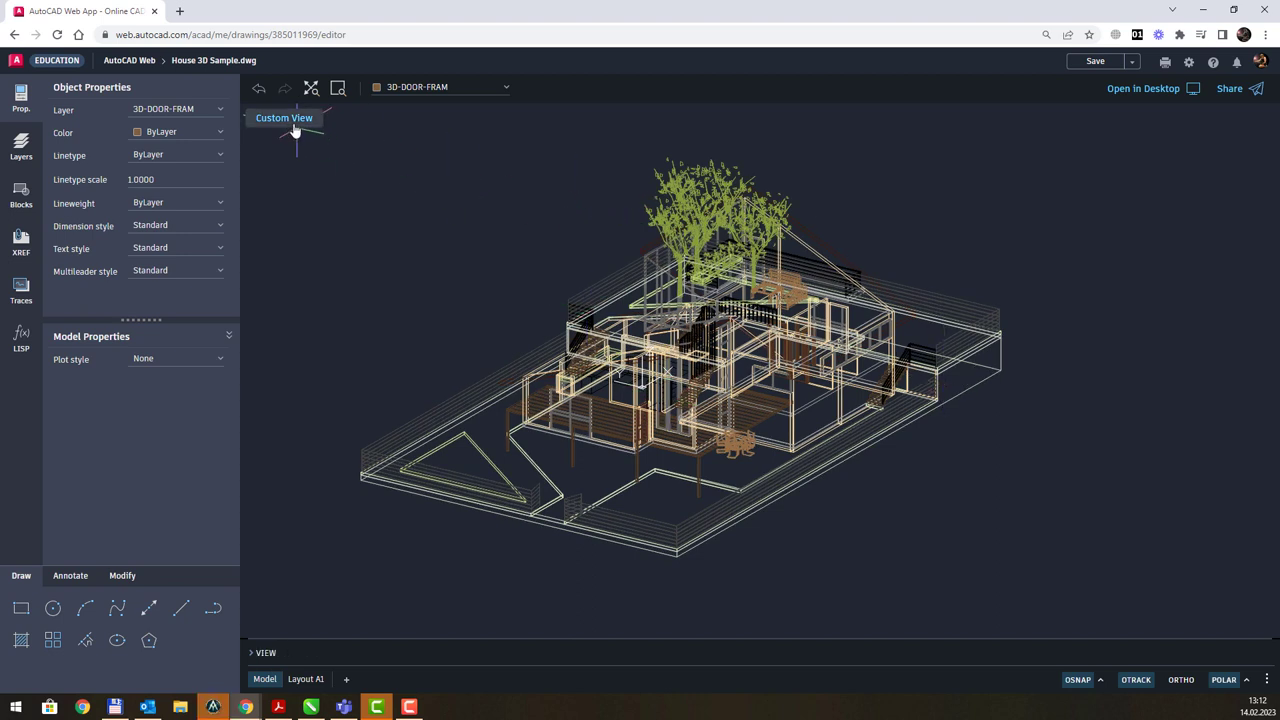
# Step: Display the house model in the Bottom view with the whole plot in sight
pyautogui.click(296, 133)
pyautogui.click(297, 143)
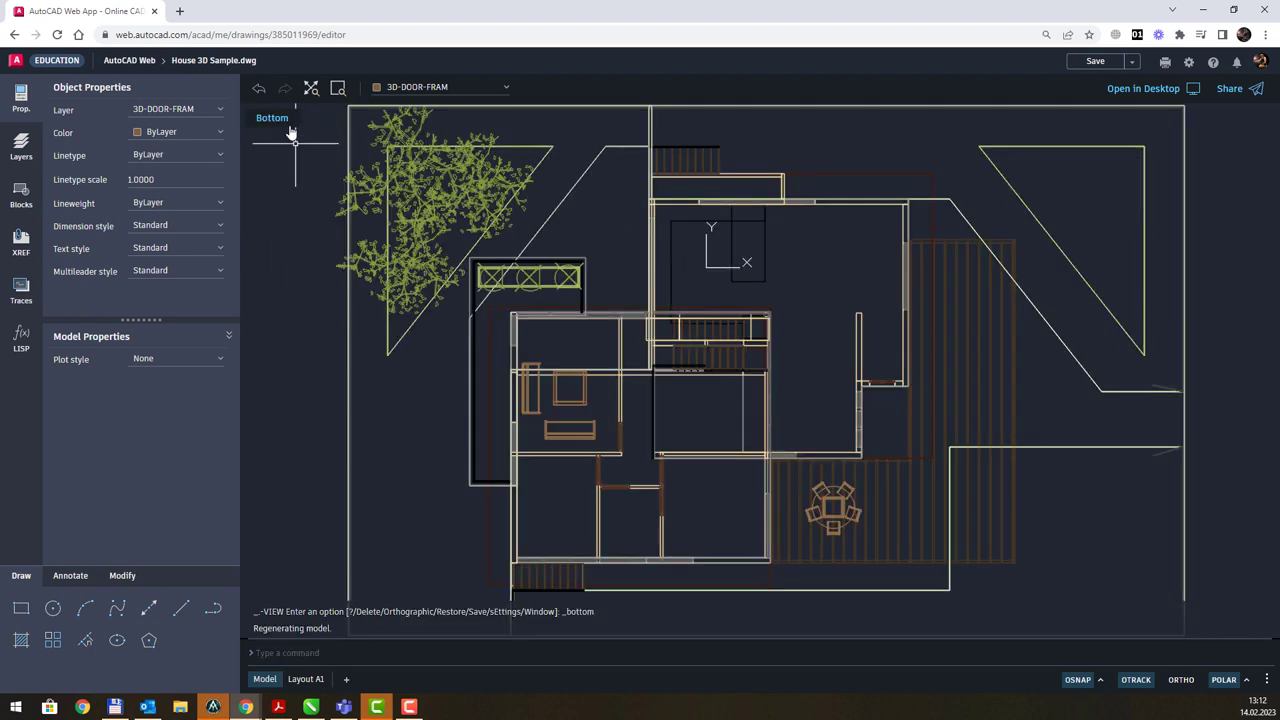
pyautogui.scroll(-2, 690, 340)
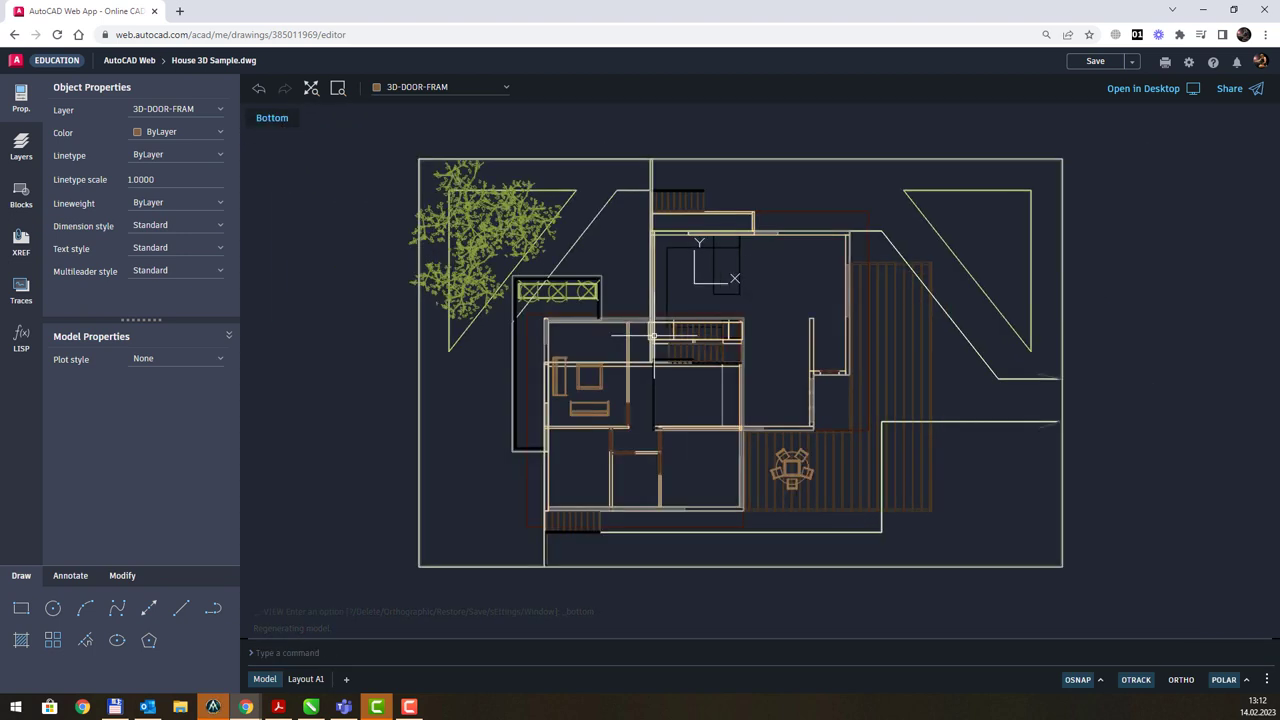
pyautogui.scroll(-1, 724, 343)
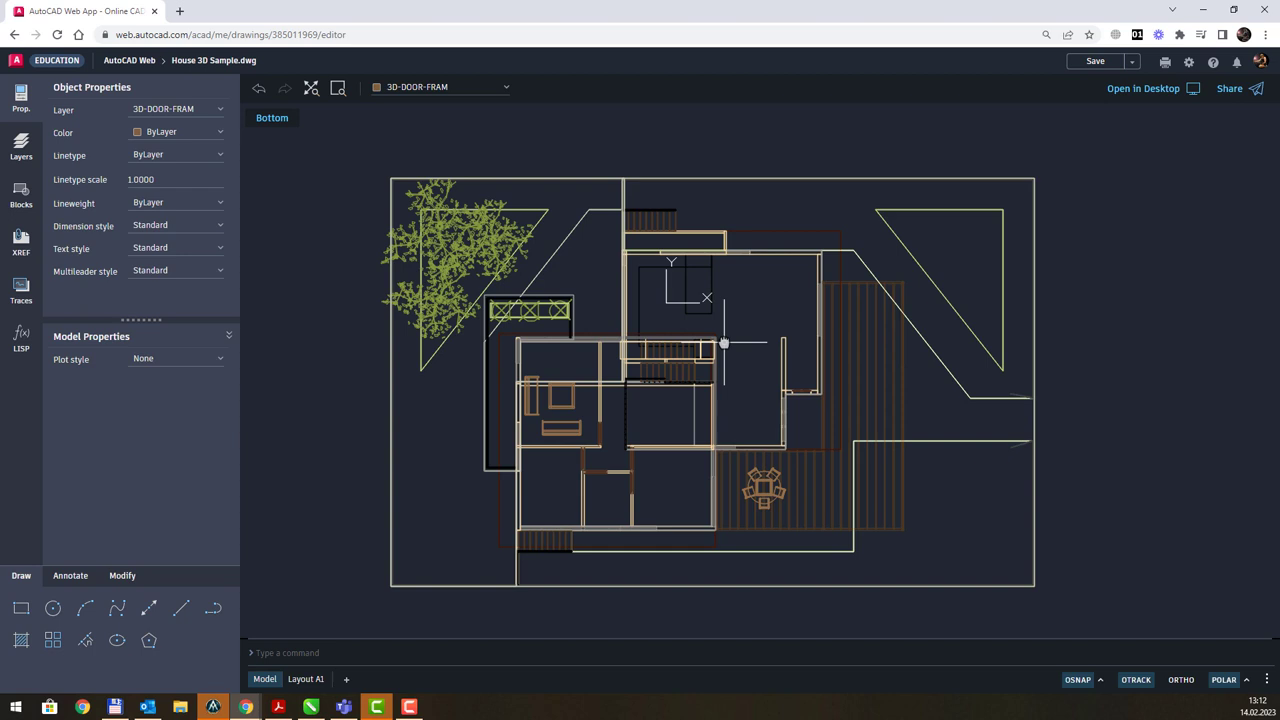
# Step: Look at the house model in the Front view and return to the Bottom view
pyautogui.click(266, 120)
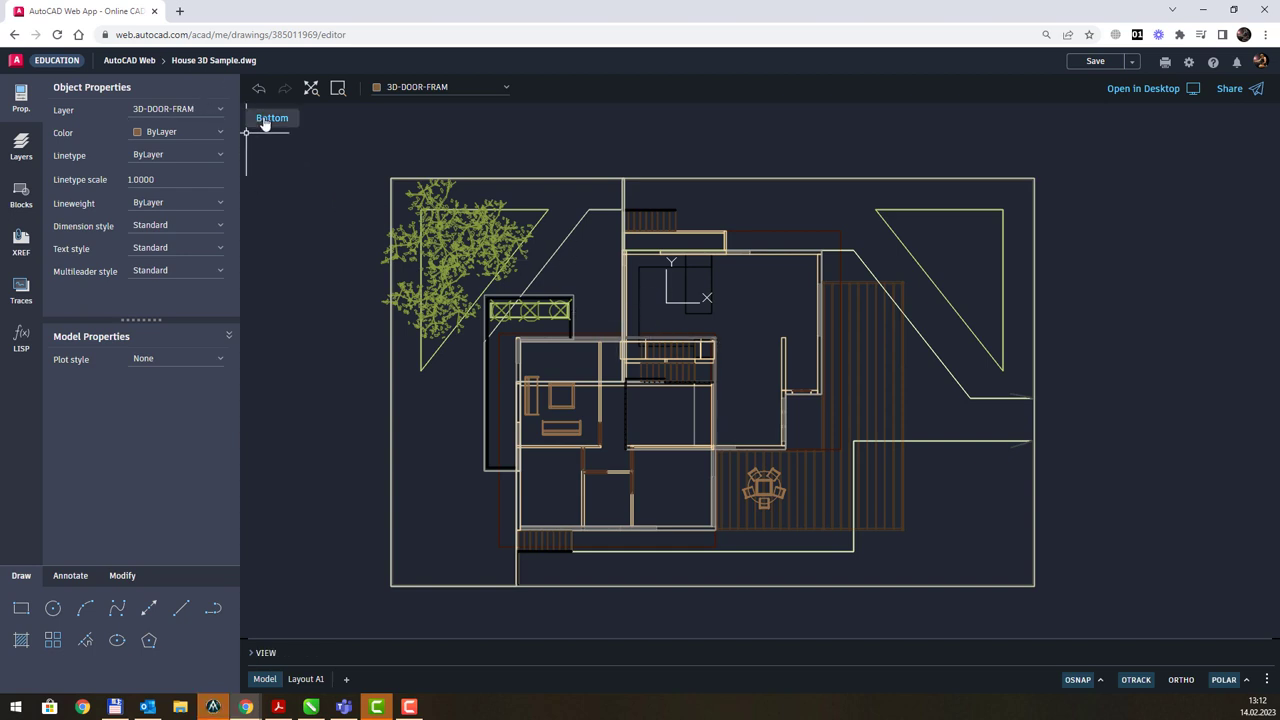
pyautogui.click(286, 205)
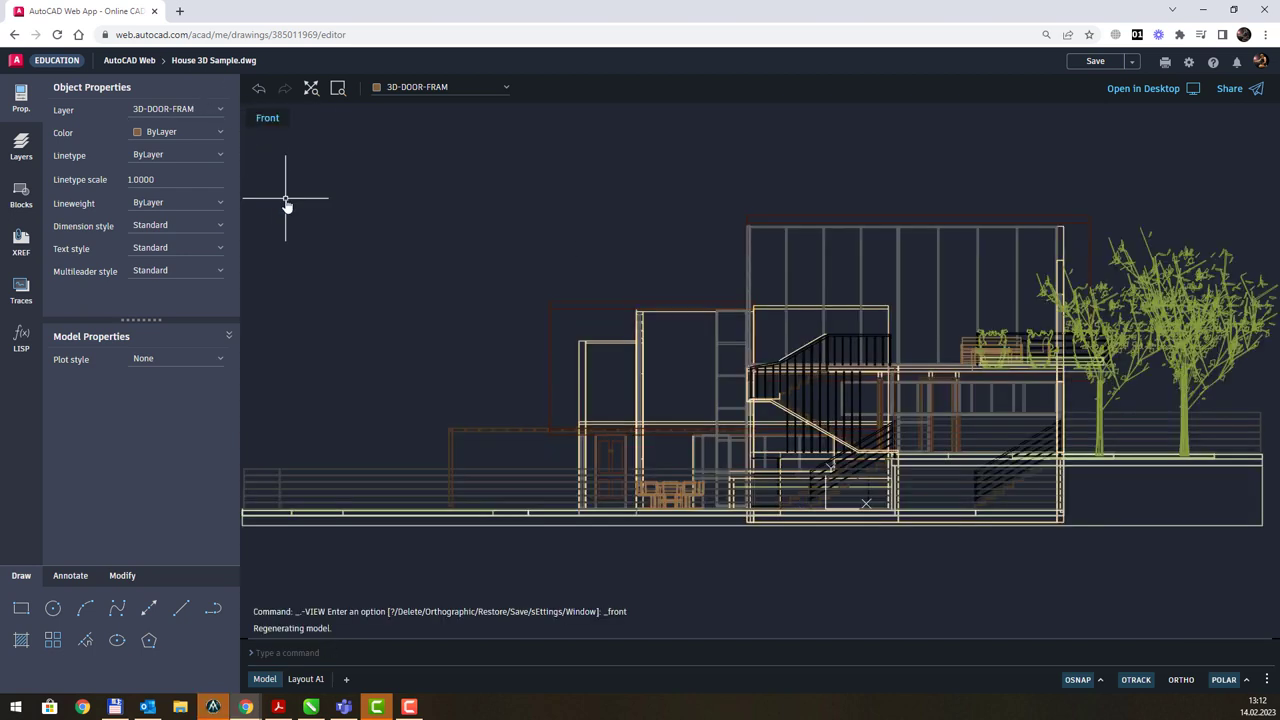
pyautogui.click(267, 118)
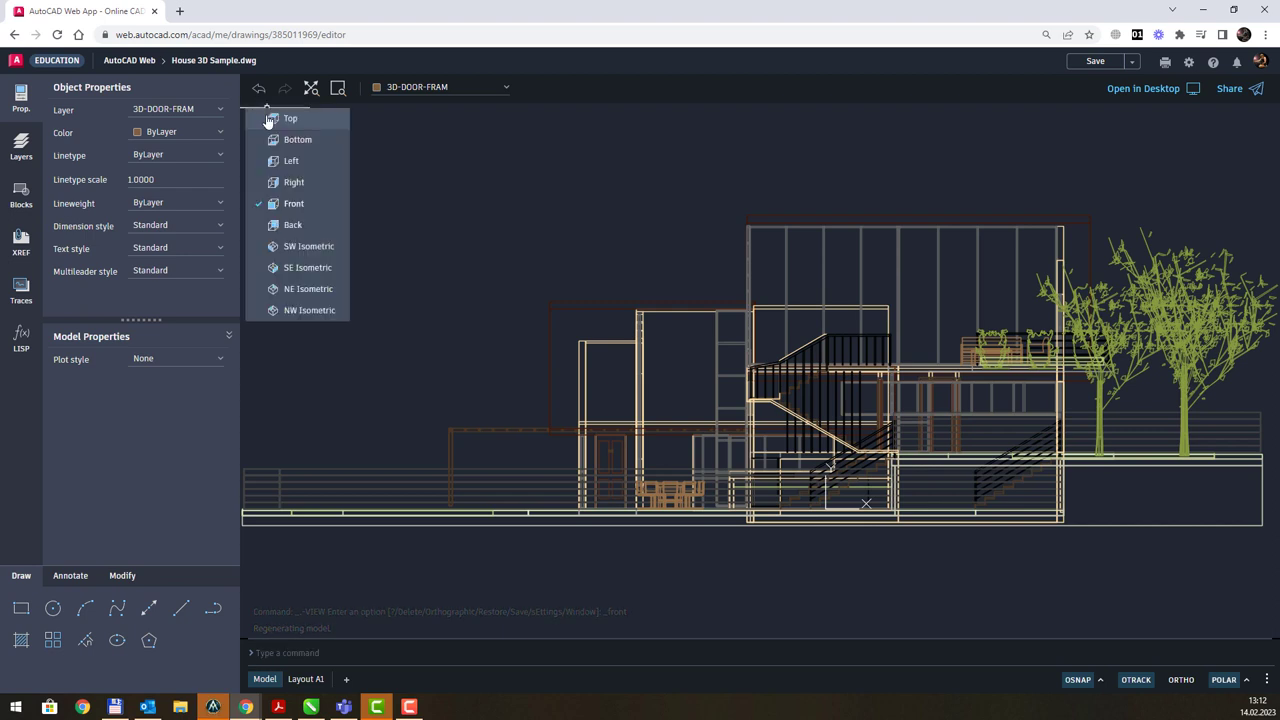
pyautogui.click(290, 142)
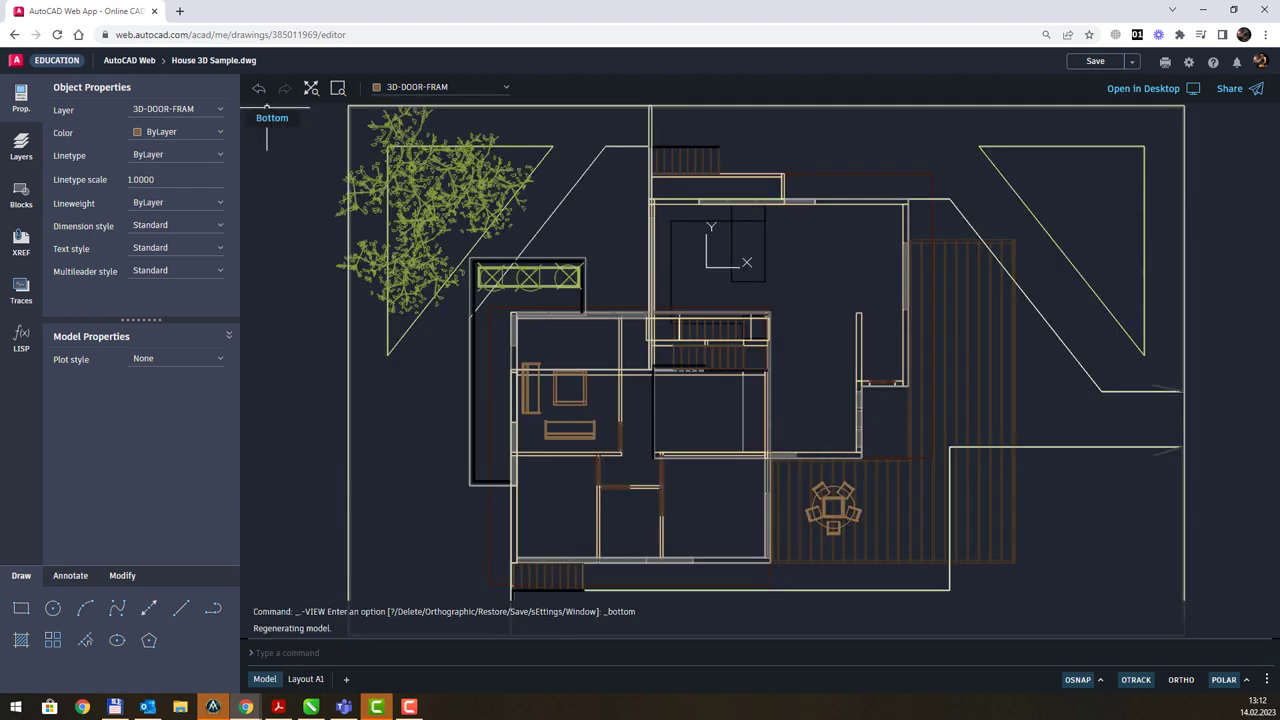
# Step: Display the house model in the SW Isometric view, followed by the NE Isometric view
pyautogui.click(270, 118)
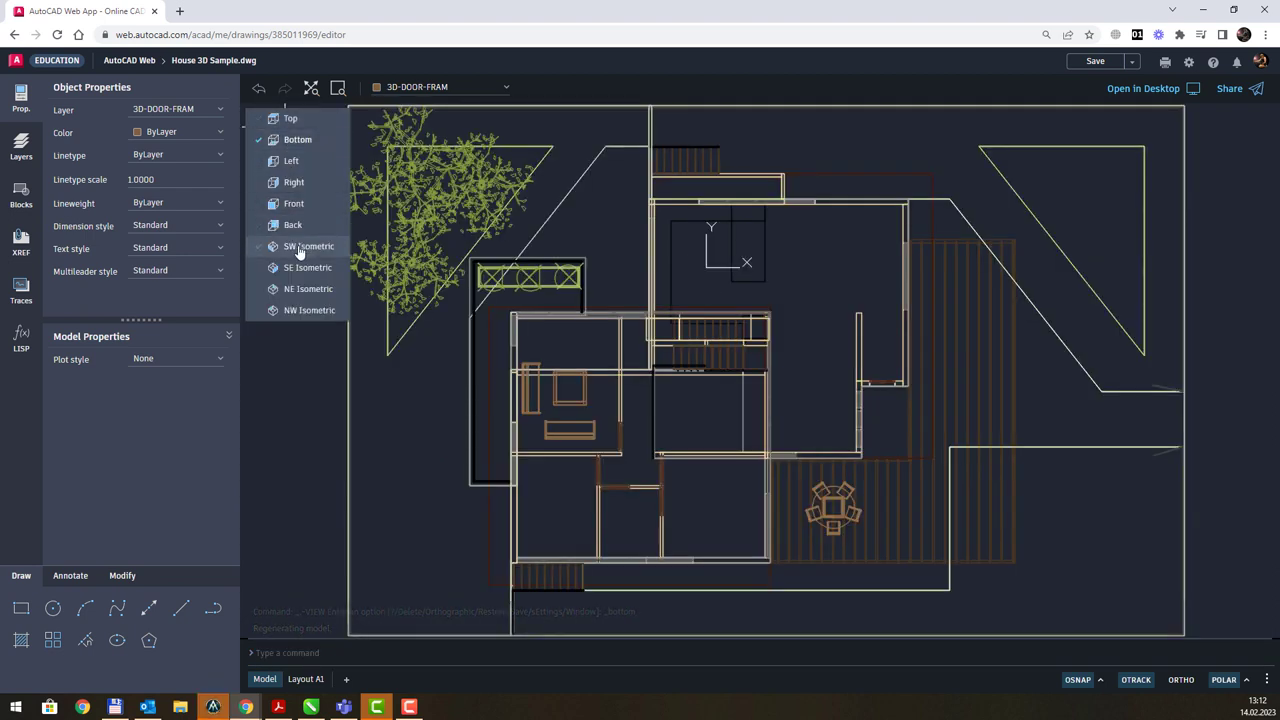
pyautogui.click(295, 248)
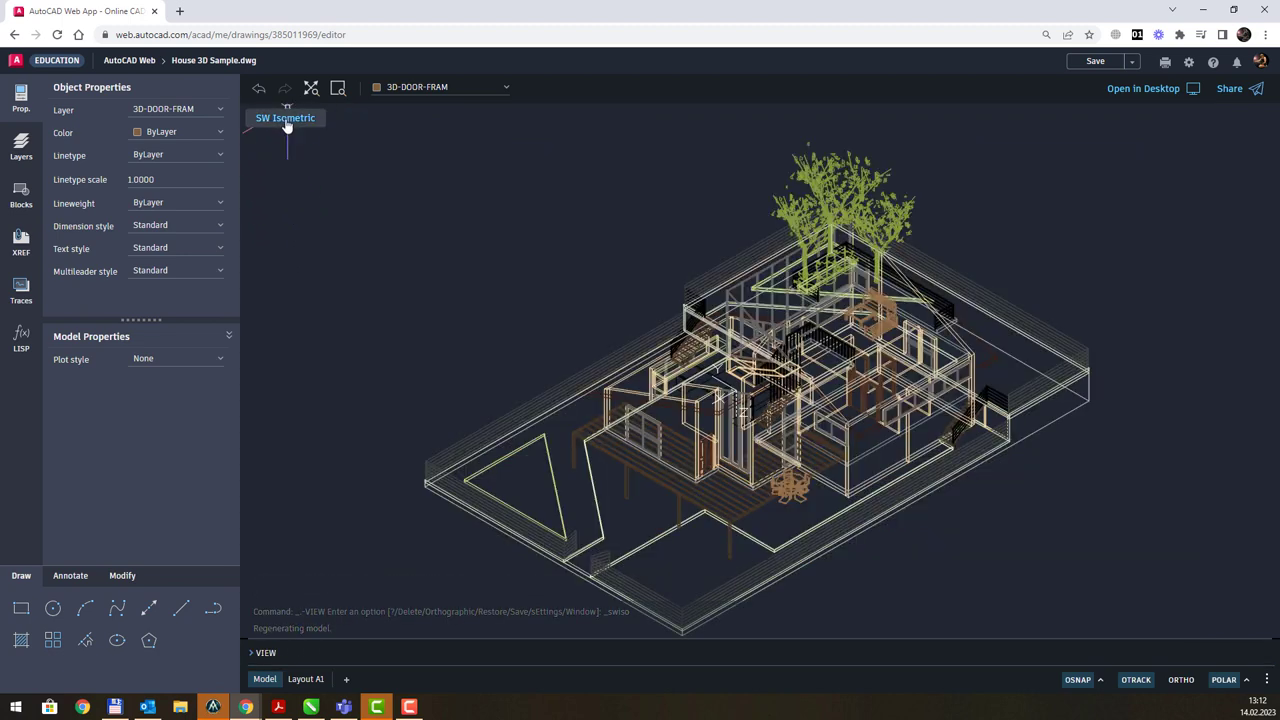
pyautogui.click(285, 119)
pyautogui.click(297, 290)
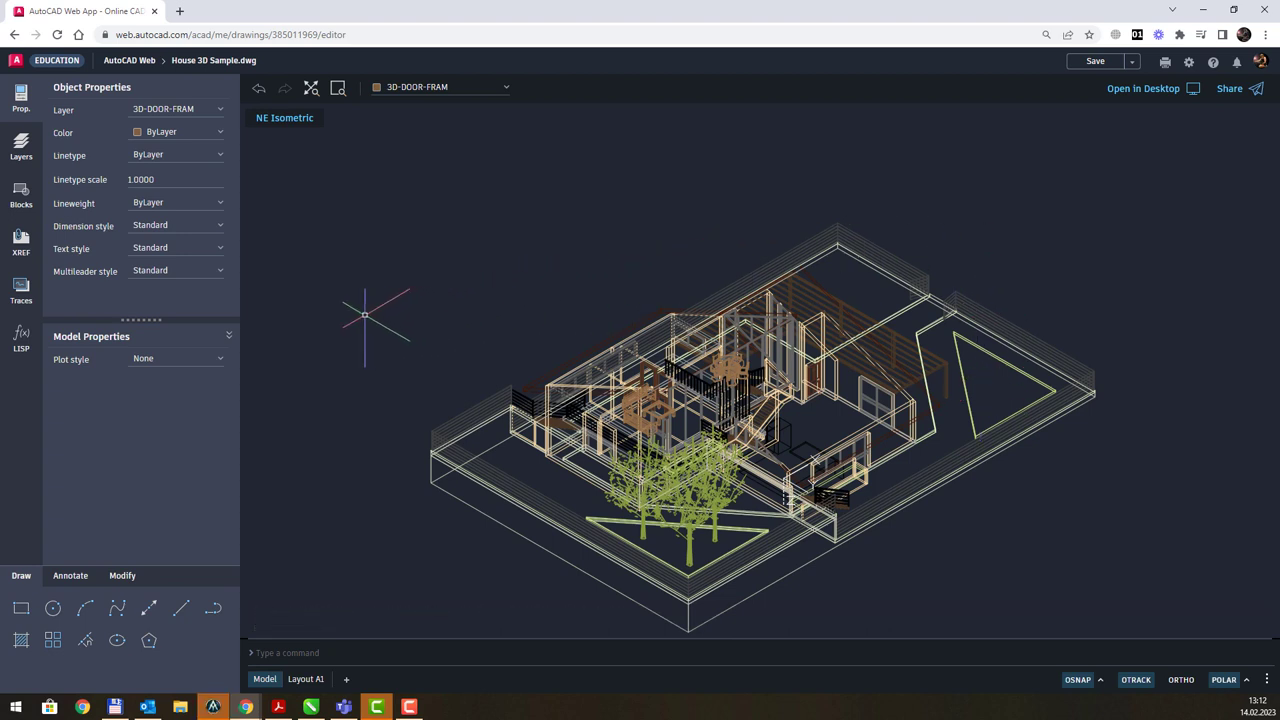
pyautogui.click(85, 607)
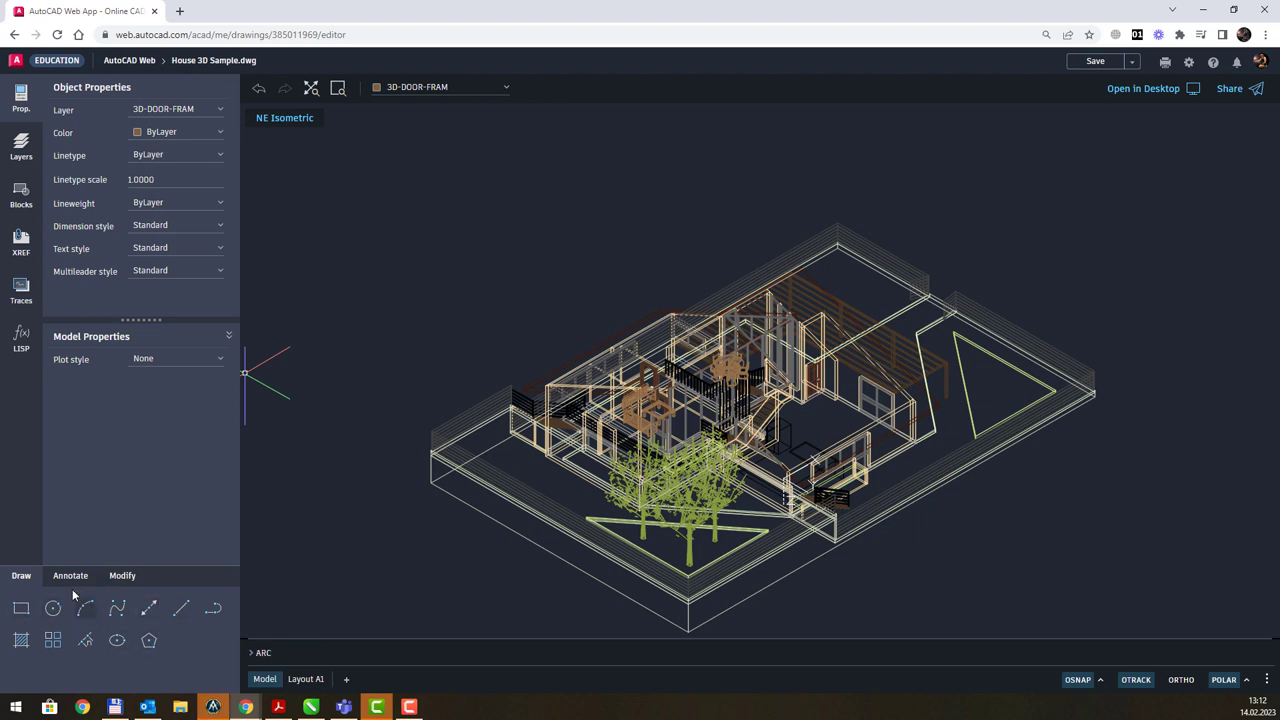
pyautogui.click(70, 577)
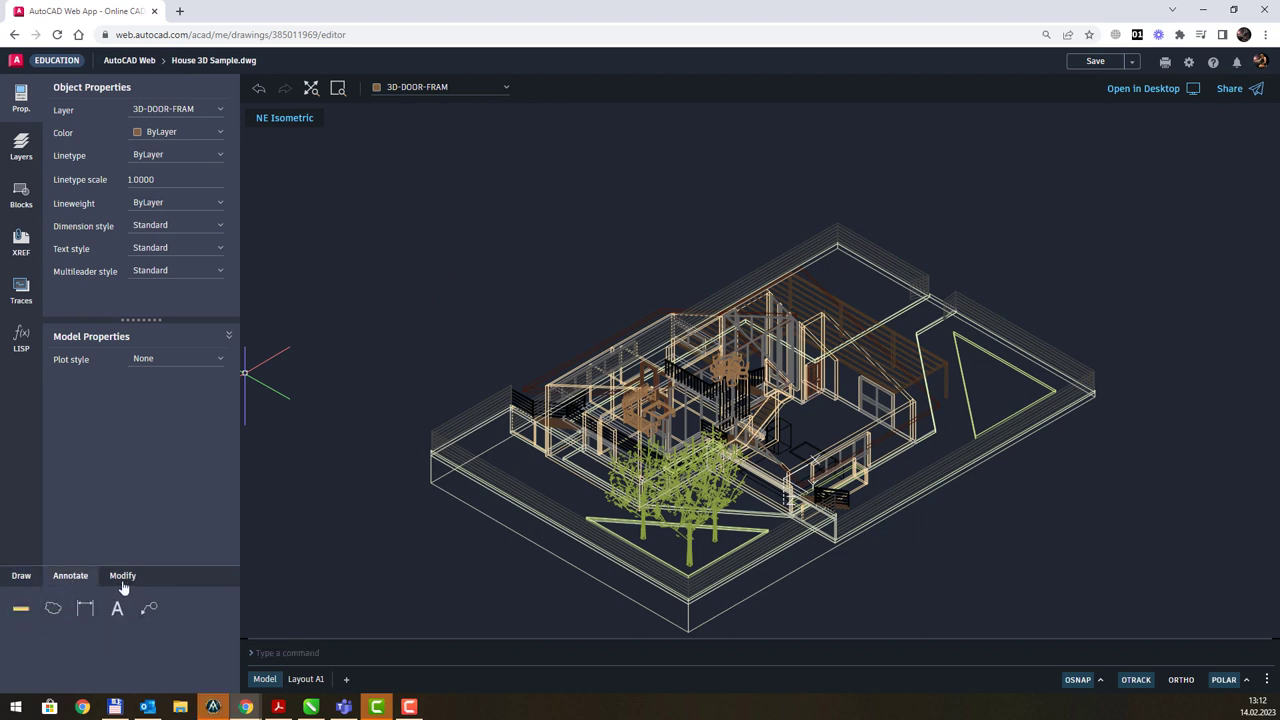
pyautogui.click(122, 577)
pyautogui.click(21, 577)
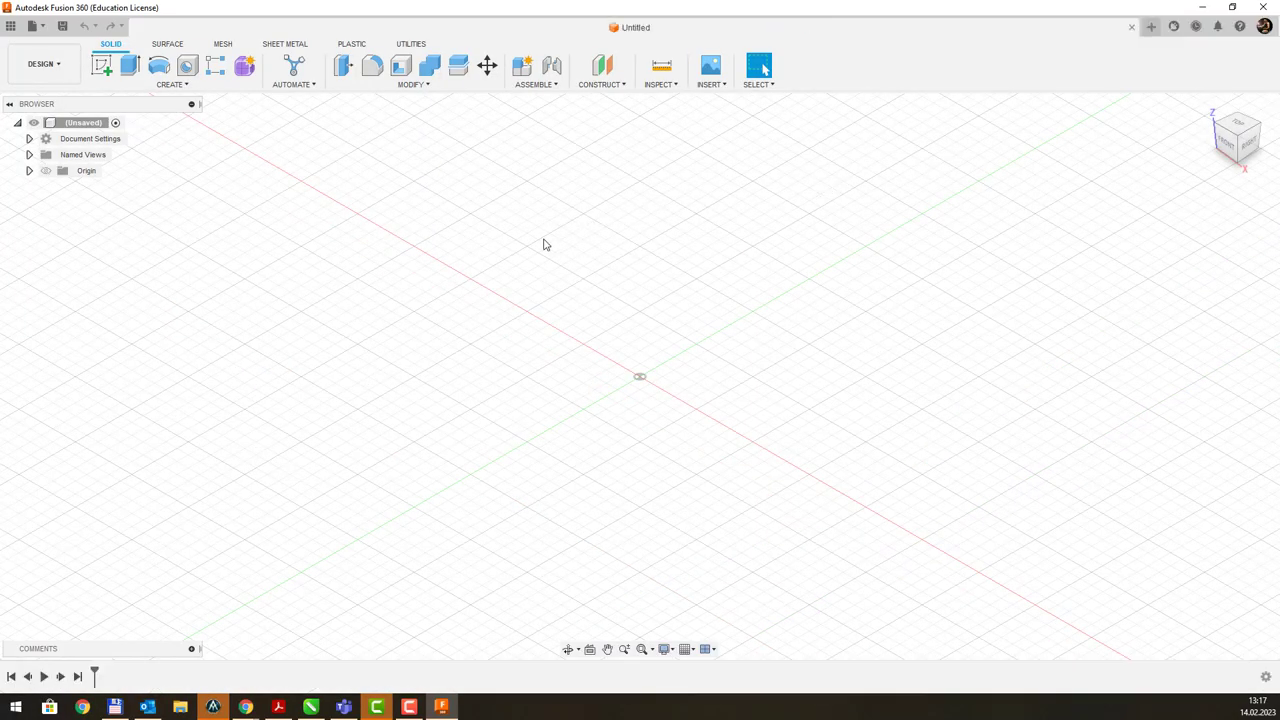
# Step: Show the project's data files in Fusion 360 and start a sketch on the horizontal origin plane
pyautogui.click(10, 25)
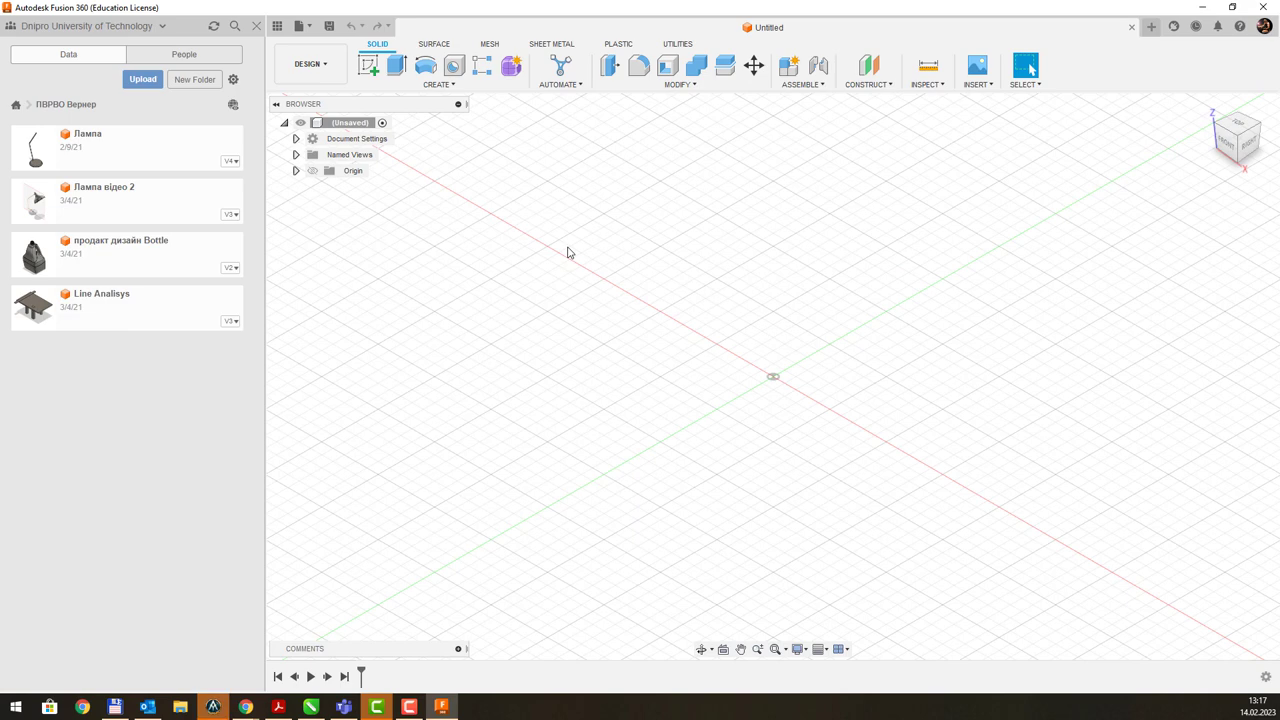
pyautogui.click(368, 65)
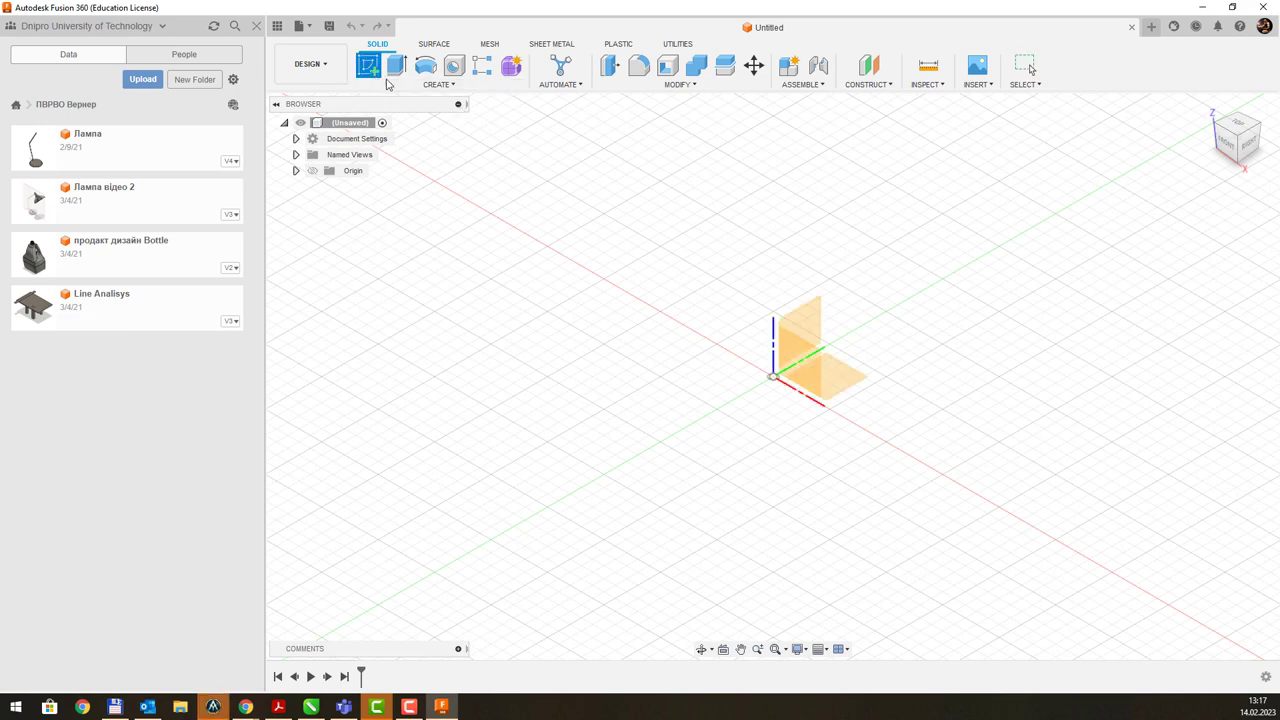
pyautogui.click(829, 379)
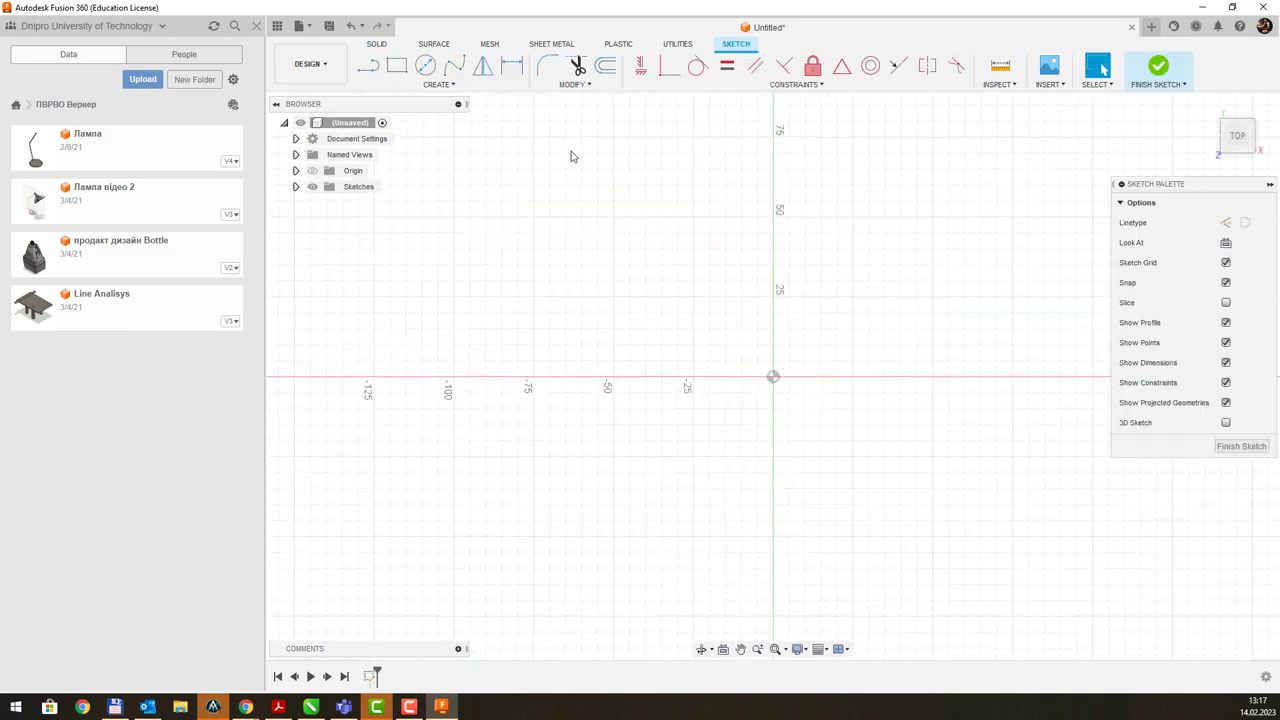
# Step: Draw a two-point circle about 61 mm in diameter around the sketch origin
pyautogui.click(425, 65)
pyautogui.click(772, 363)
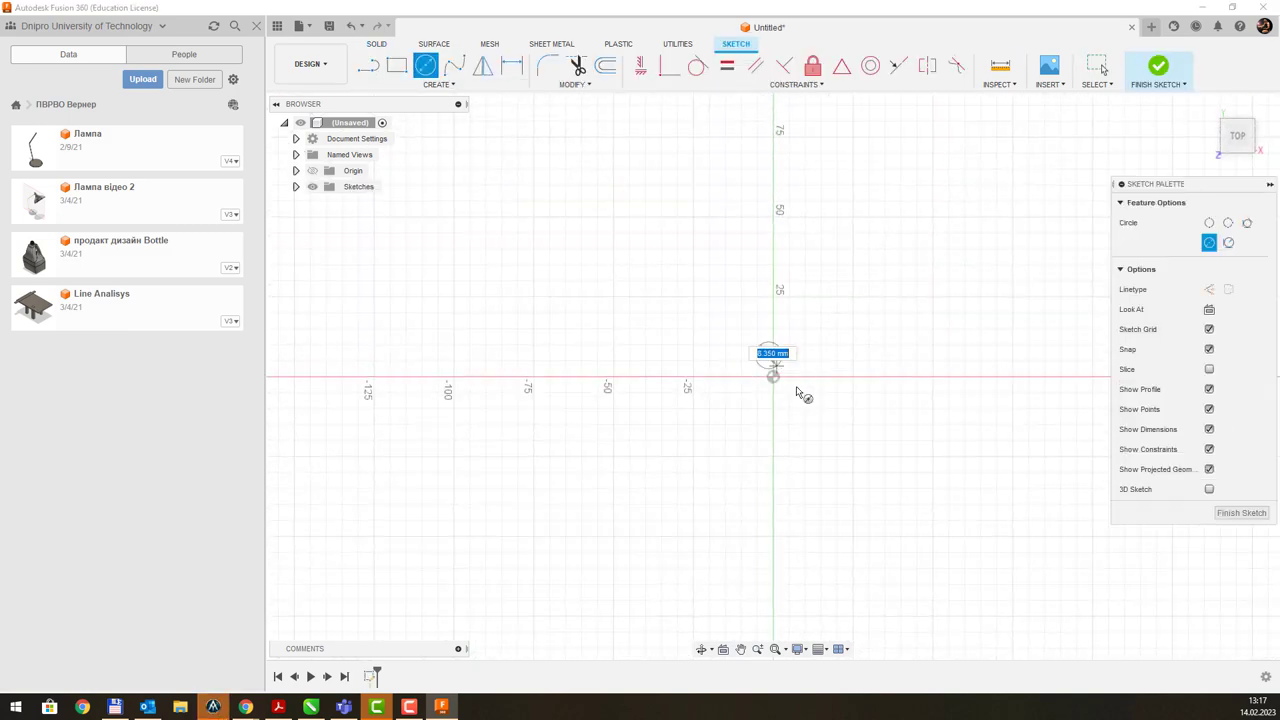
pyautogui.click(839, 425)
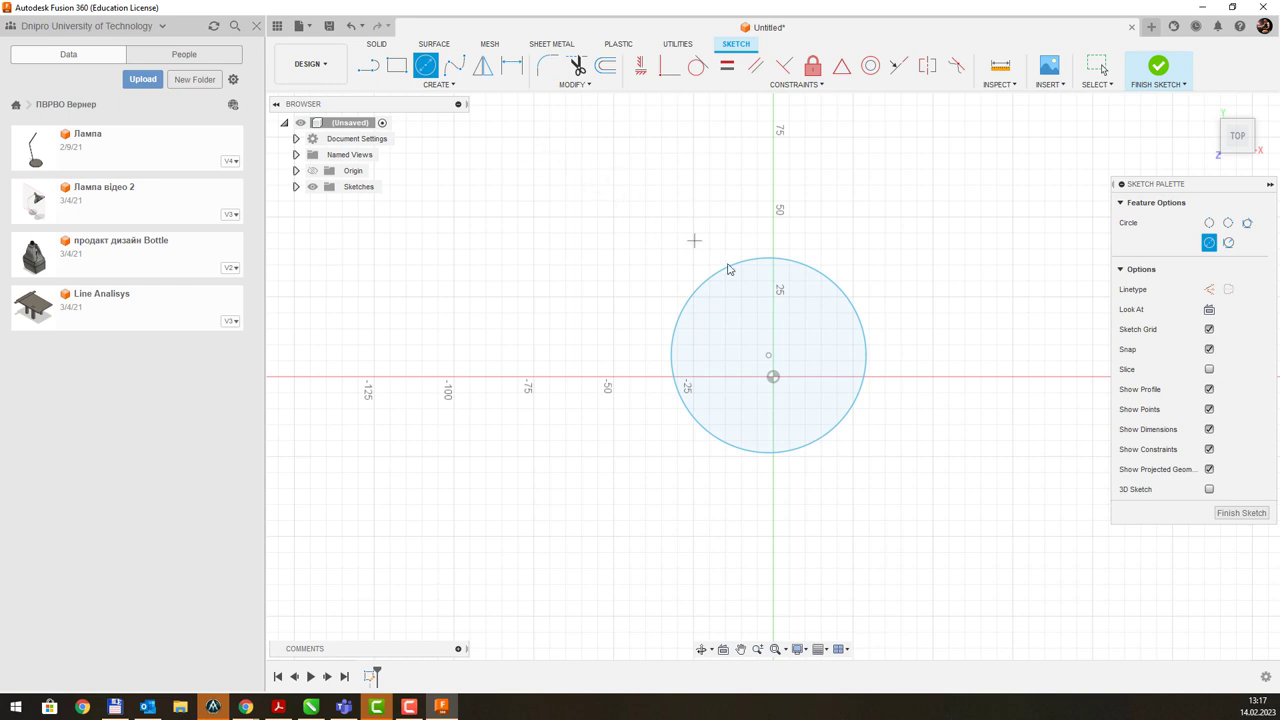
# Step: Dimension the circle's diameter and set it to 25 mm
pyautogui.press('d')
pyautogui.click(694, 297)
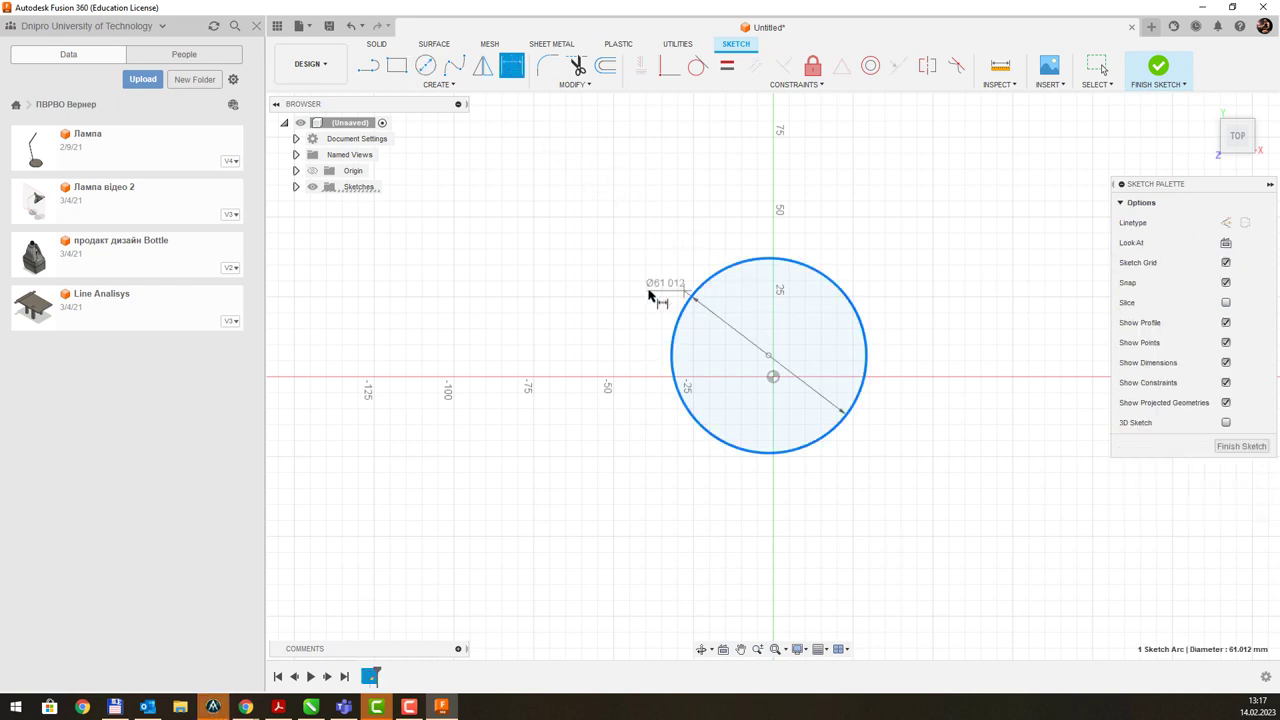
pyautogui.click(597, 268)
pyautogui.press('Return')
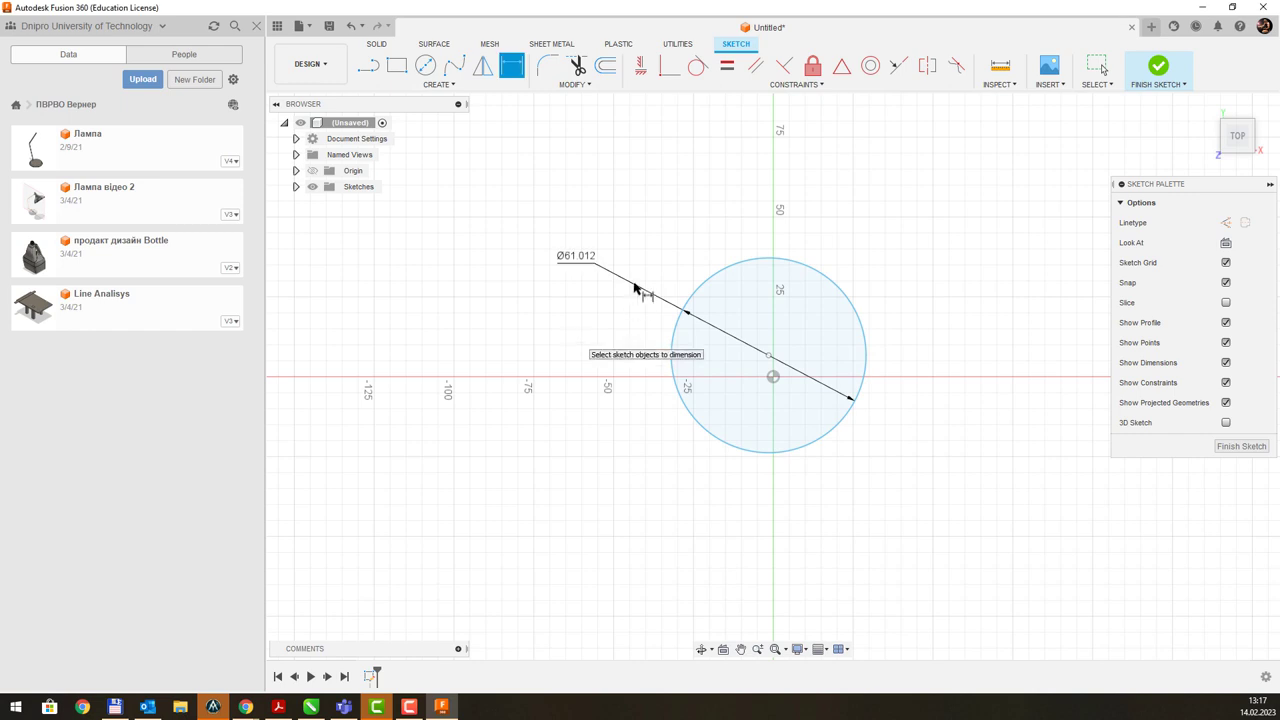
pyautogui.scroll(3, 600, 262)
pyautogui.doubleClick(577, 262)
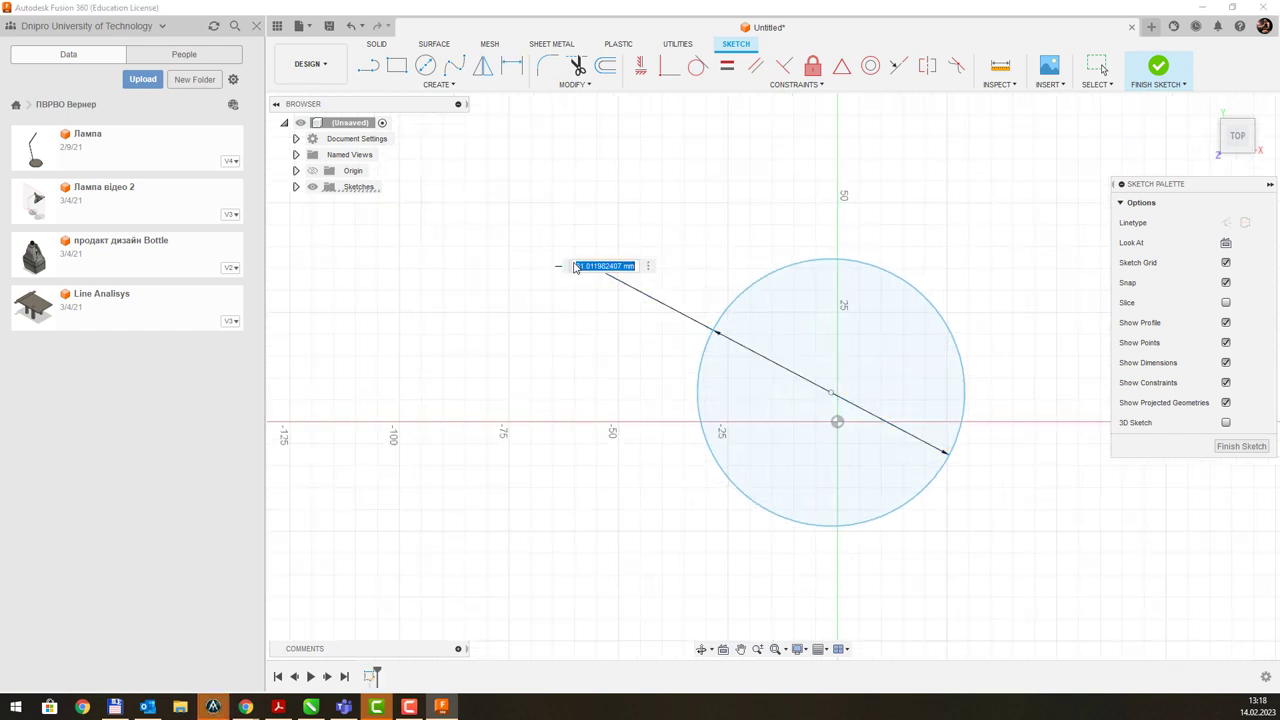
pyautogui.write('25')
pyautogui.press('Return')
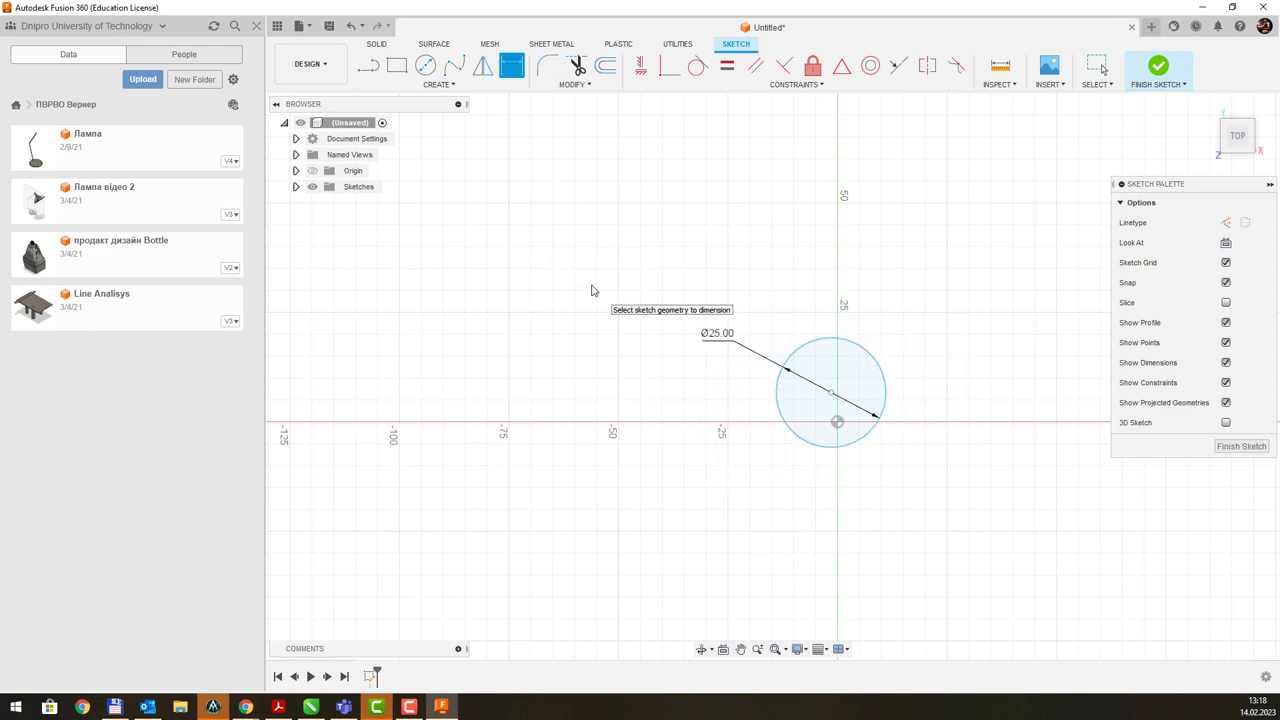
# Step: Finish the sketch and extrude the circle 18 mm upward as a new body
pyautogui.moveTo(880, 323); pyautogui.dragTo(803, 323, button='middle')
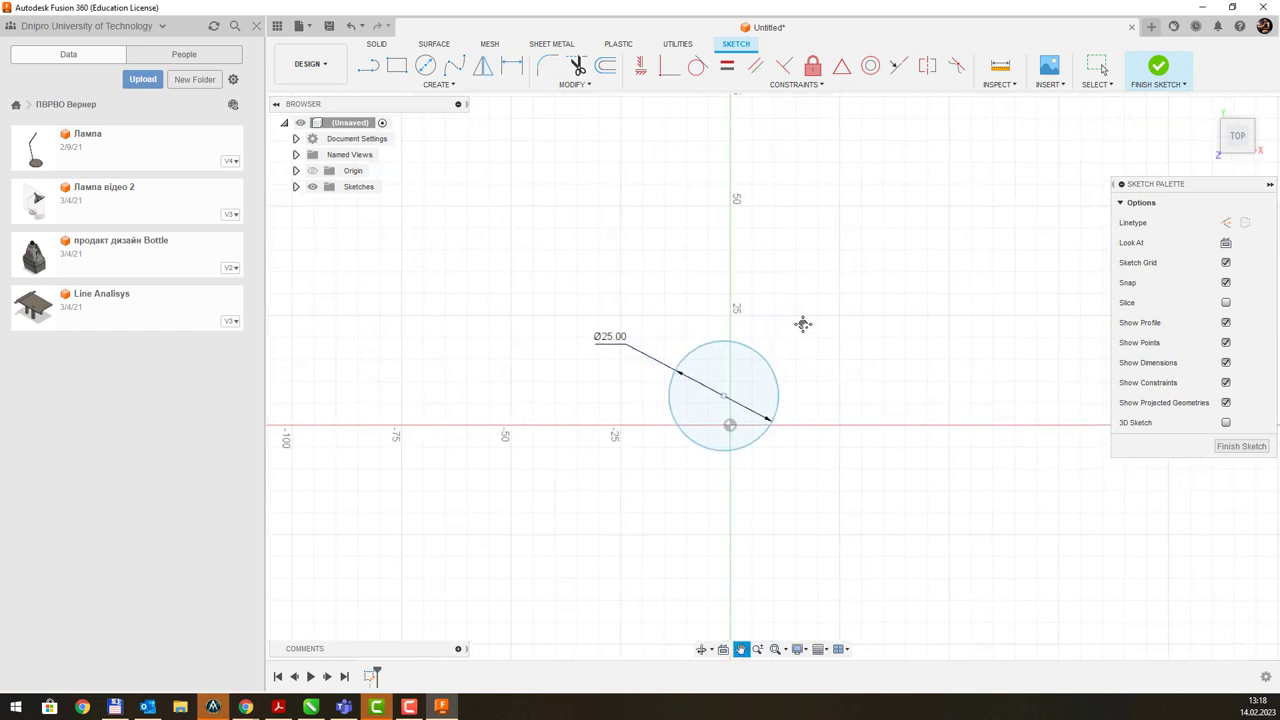
pyautogui.scroll(1, 777, 337)
pyautogui.scroll(2, 775, 340)
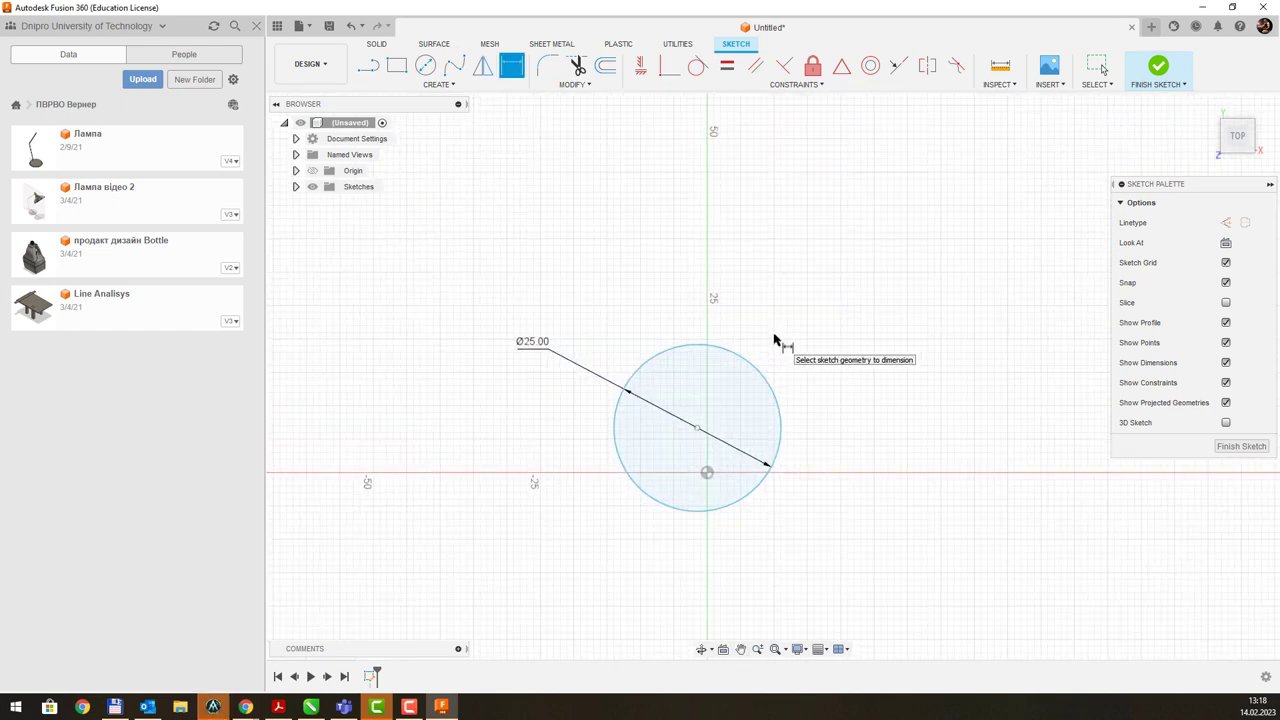
pyautogui.click(1157, 70)
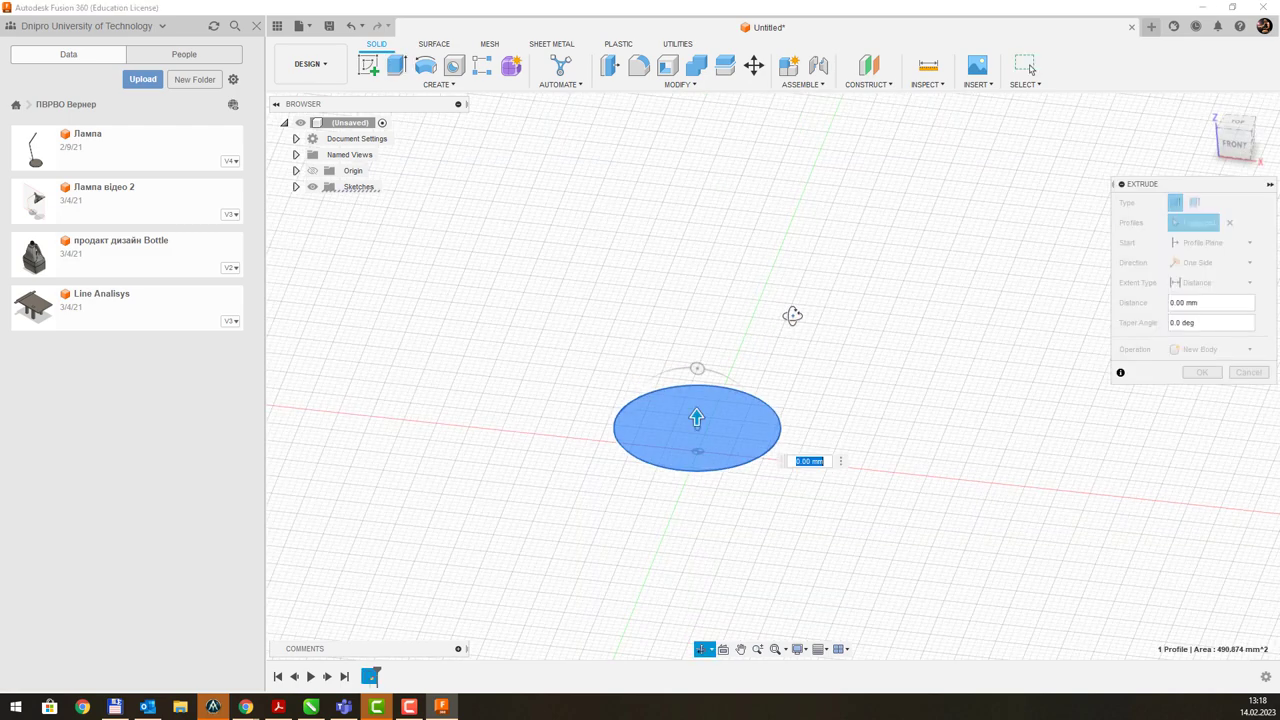
pyautogui.moveTo(697, 416); pyautogui.dragTo(692, 320)
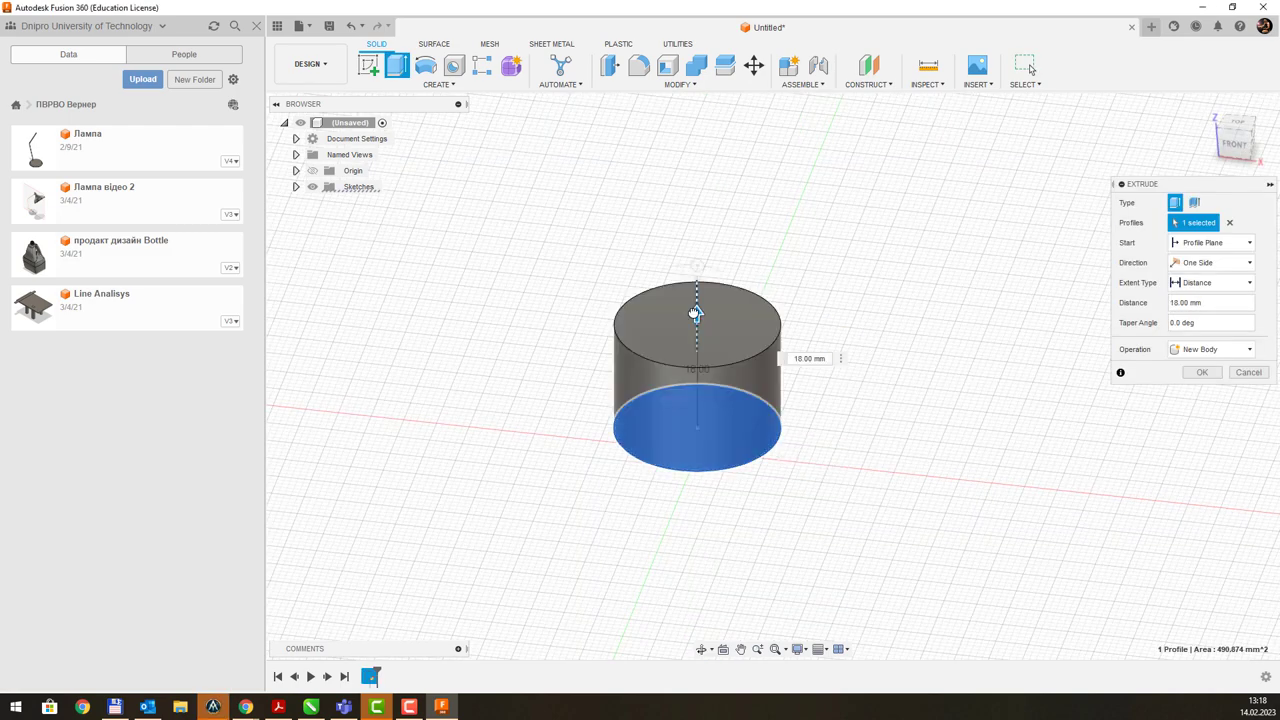
pyautogui.click(1199, 374)
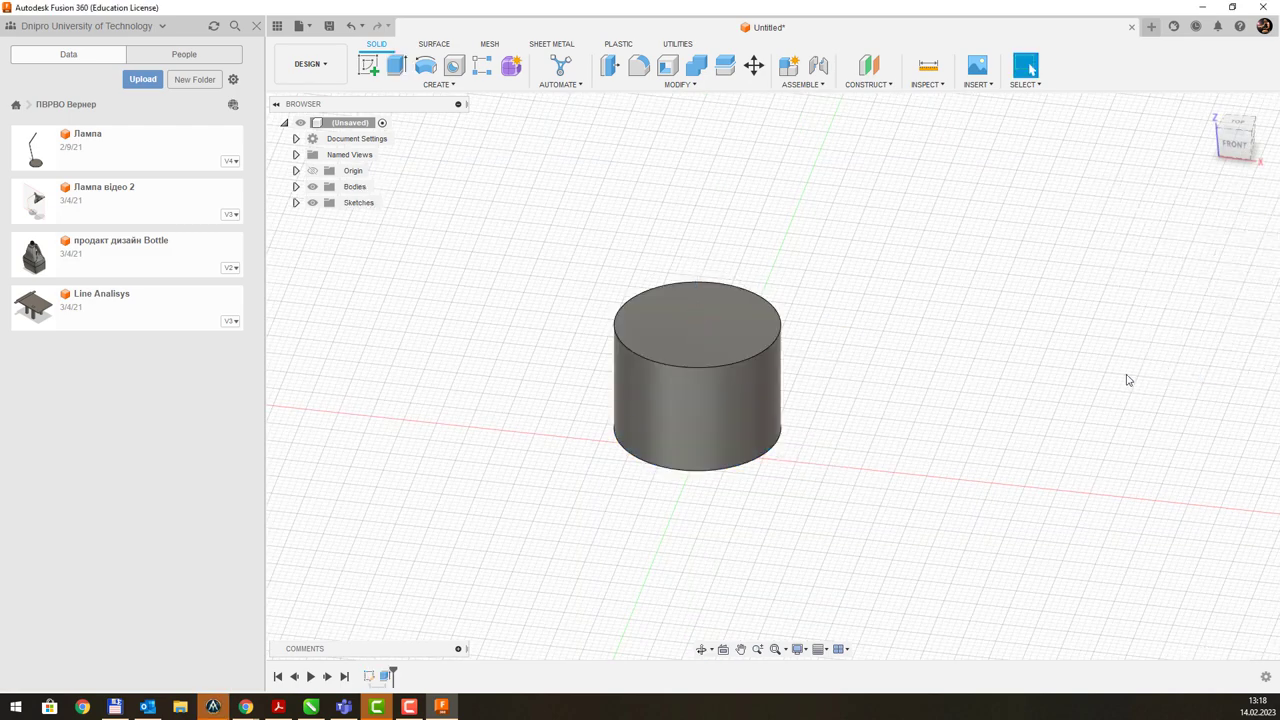
# Step: Edit the cylinder's base sketch to set the circle's diameter to 125 mm, and finish the sketch
pyautogui.click(370, 677)
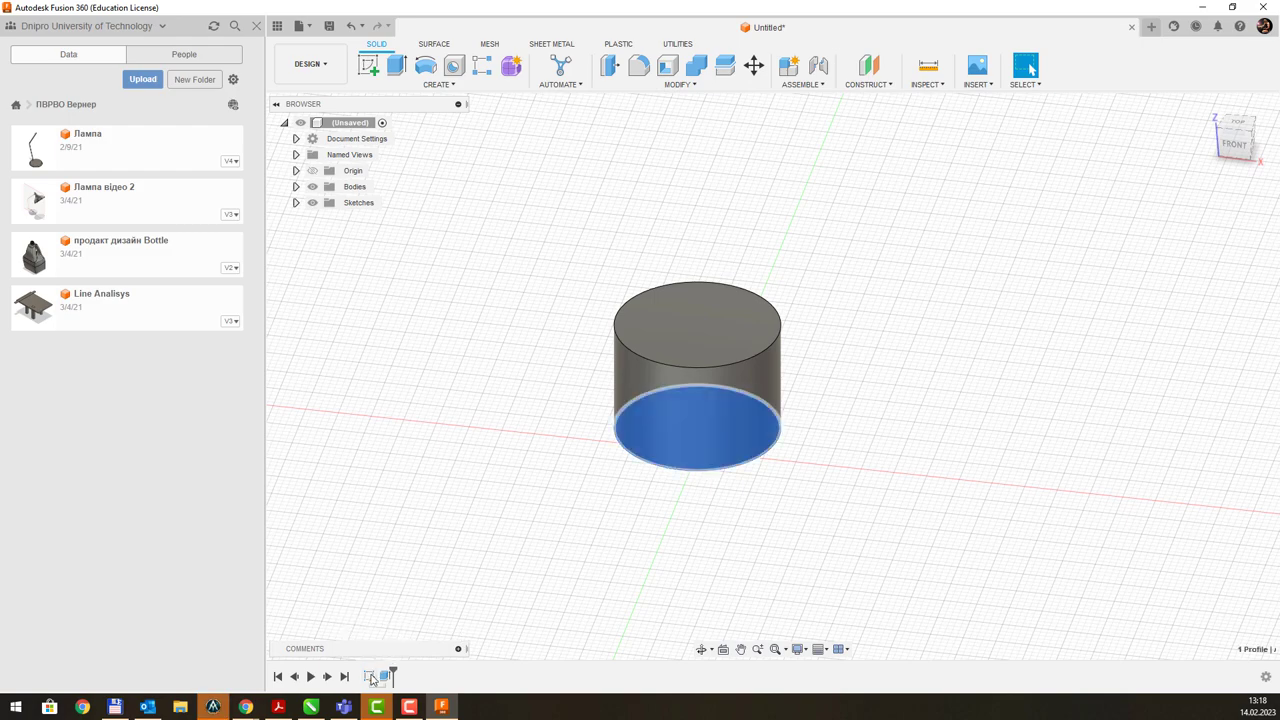
pyautogui.rightClick(371, 678)
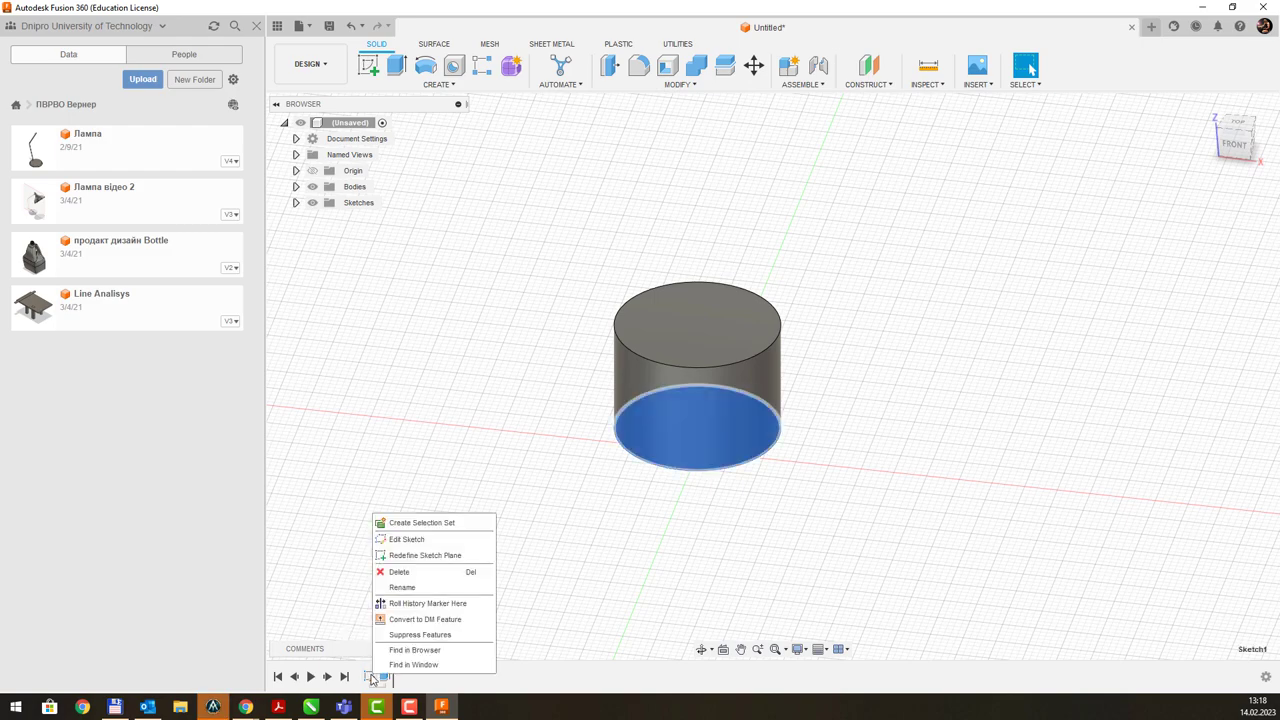
pyautogui.click(406, 539)
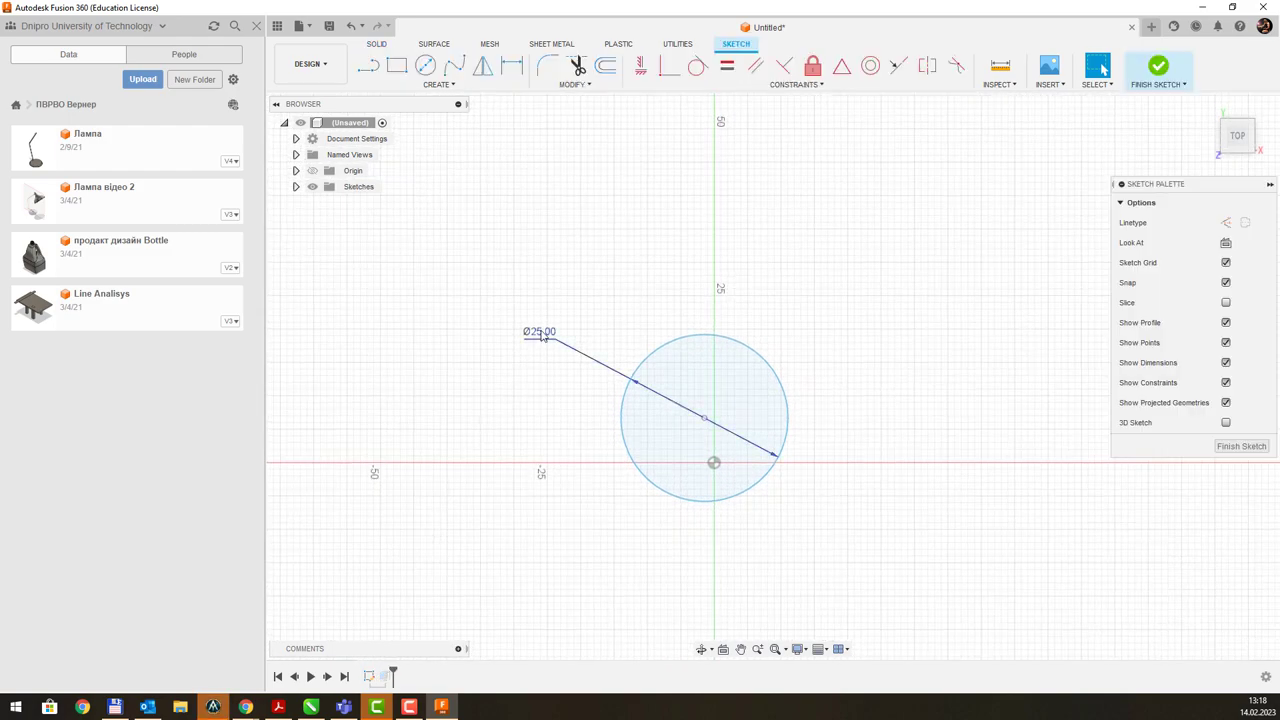
pyautogui.doubleClick(540, 333)
pyautogui.write('120')
pyautogui.press('Return')
pyautogui.click(1158, 67)
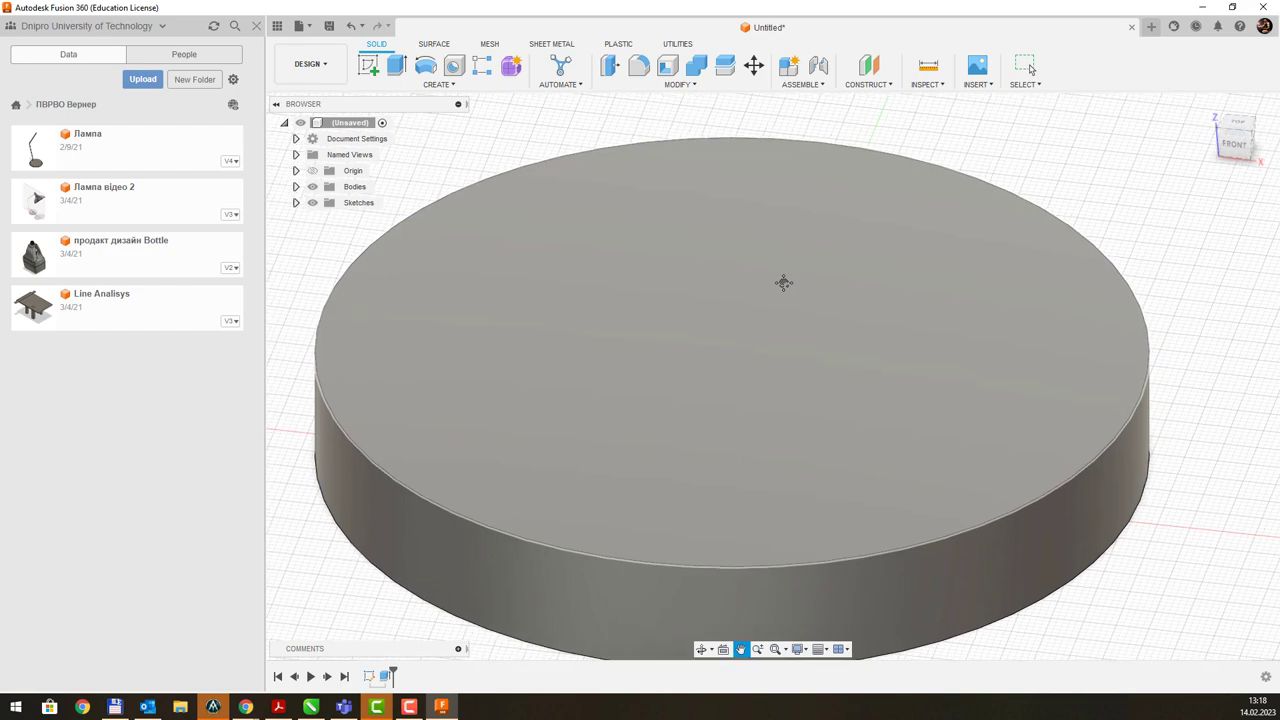
# Step: Sketch a circle about 48 mm in diameter on the disc's top face, centred on the origin, and finish the sketch
pyautogui.click(666, 229)
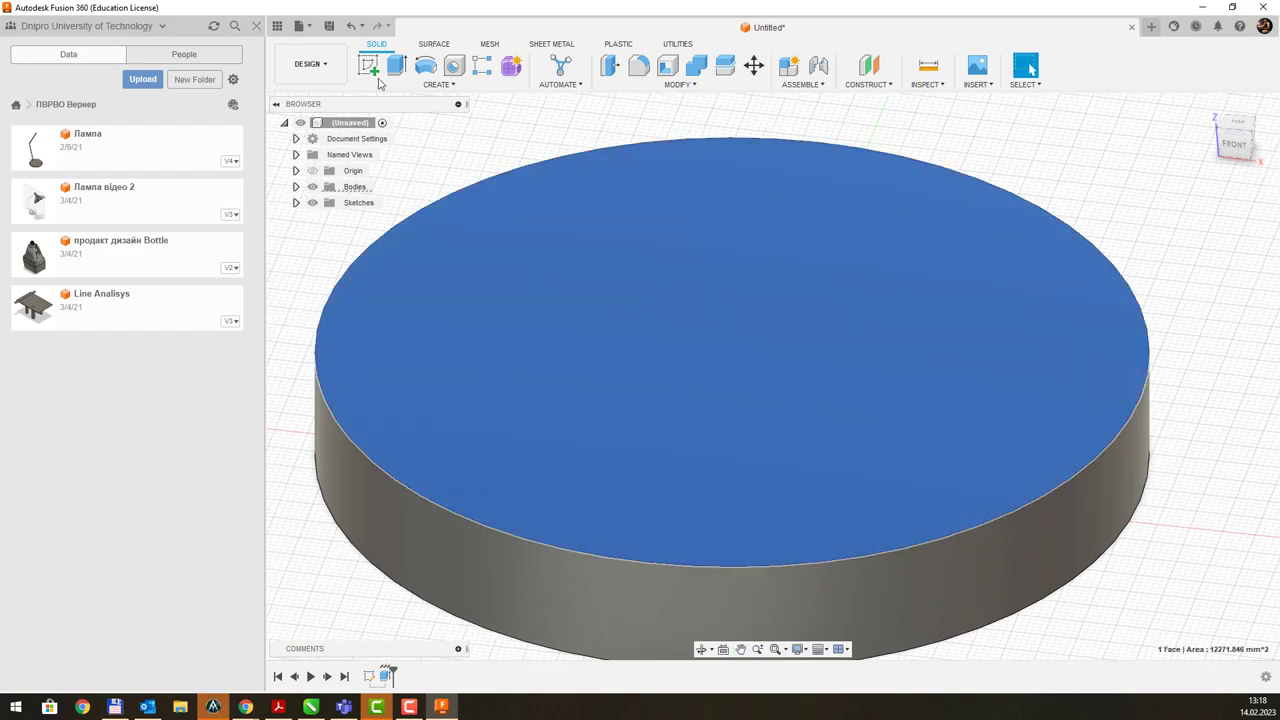
pyautogui.click(370, 68)
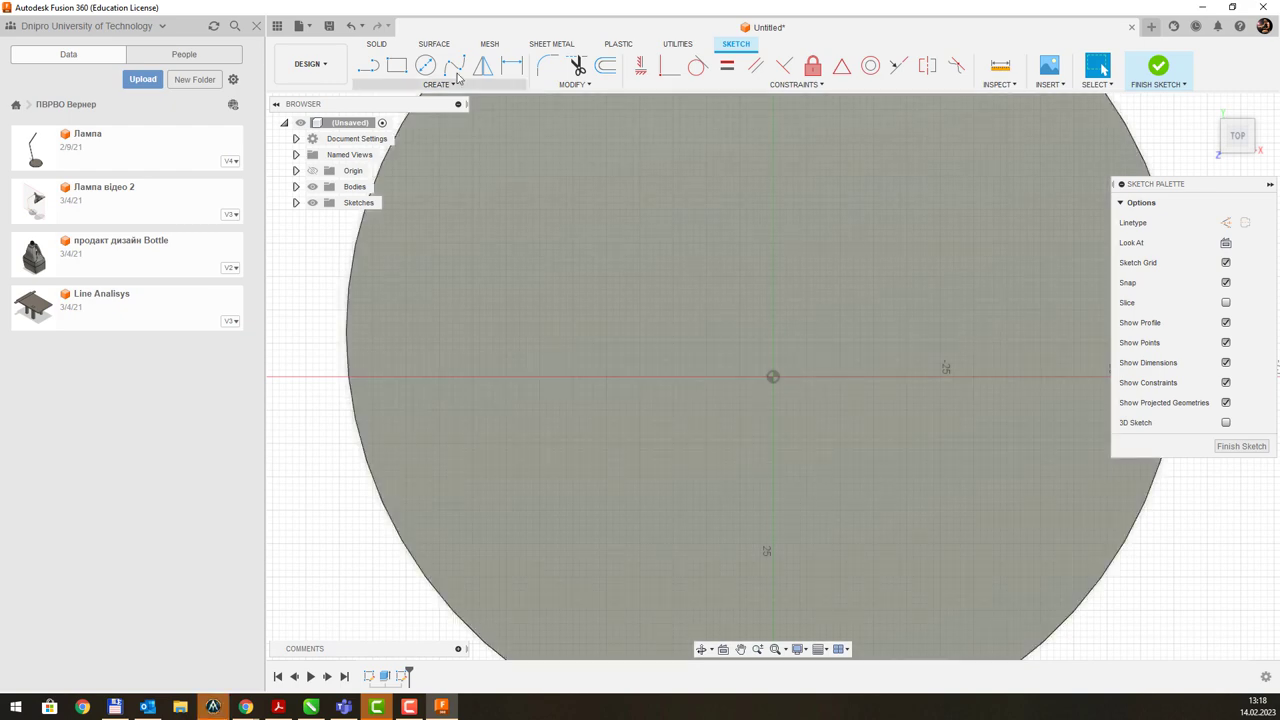
pyautogui.click(425, 65)
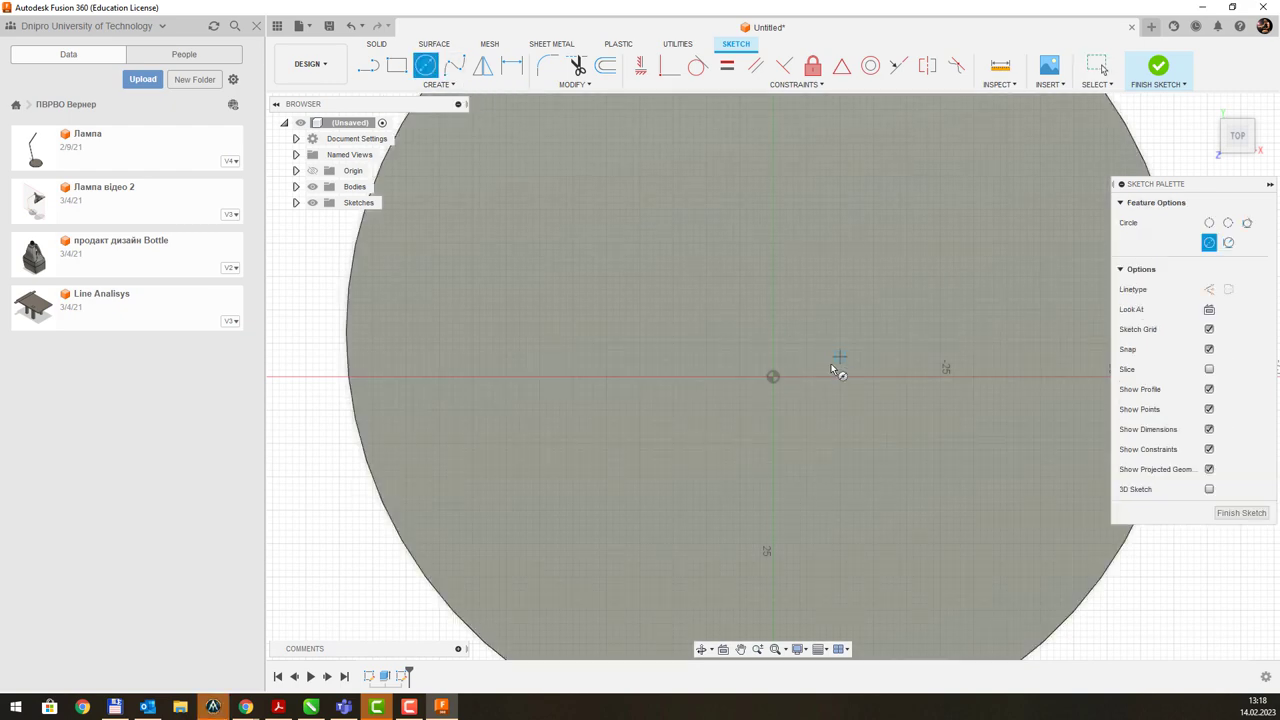
pyautogui.click(773, 376)
pyautogui.click(908, 464)
pyautogui.click(1150, 72)
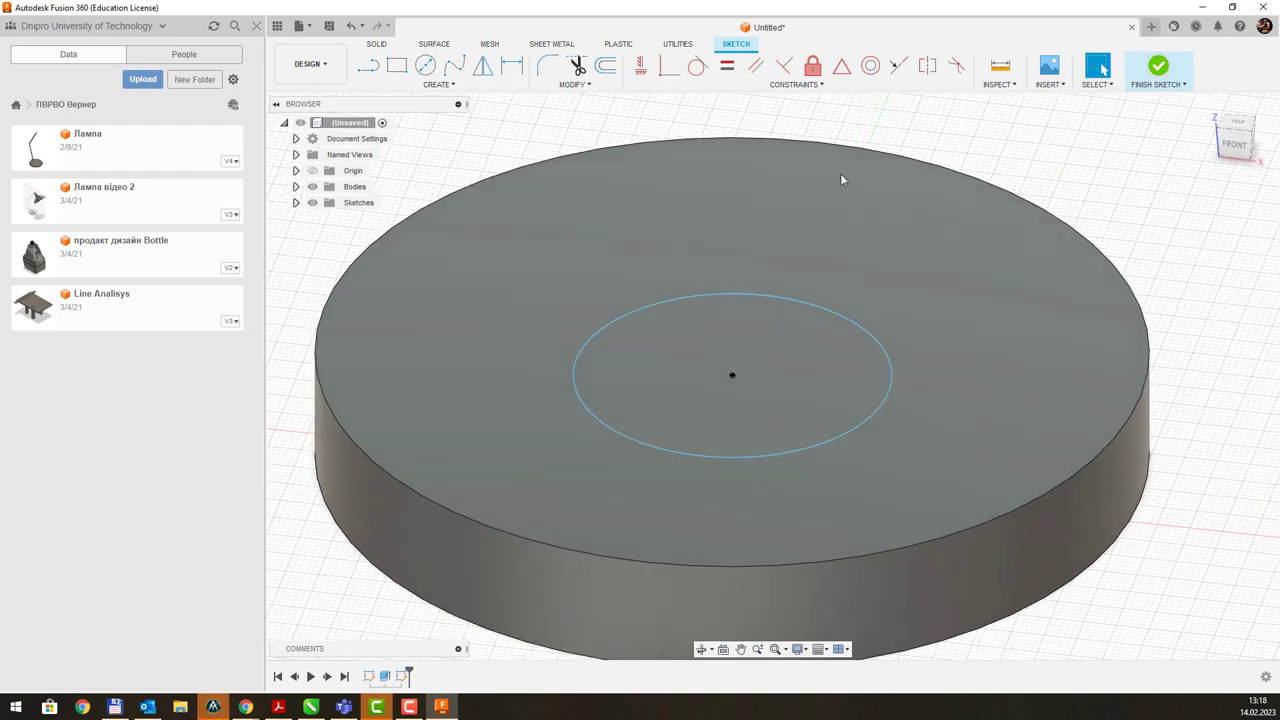
# Step: Extrude the inner circle -36 mm as a cut to make a through hole in the disc
pyautogui.click(396, 66)
pyautogui.click(738, 360)
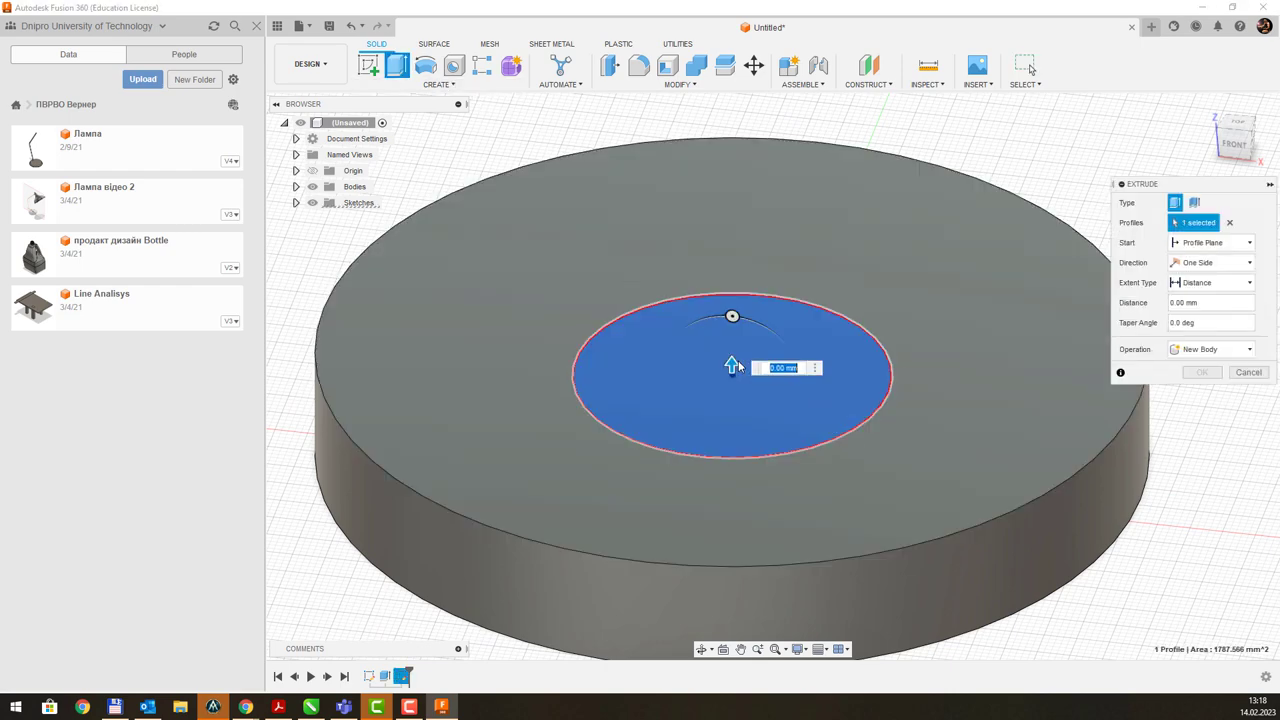
pyautogui.moveTo(731, 363); pyautogui.dragTo(733, 592)
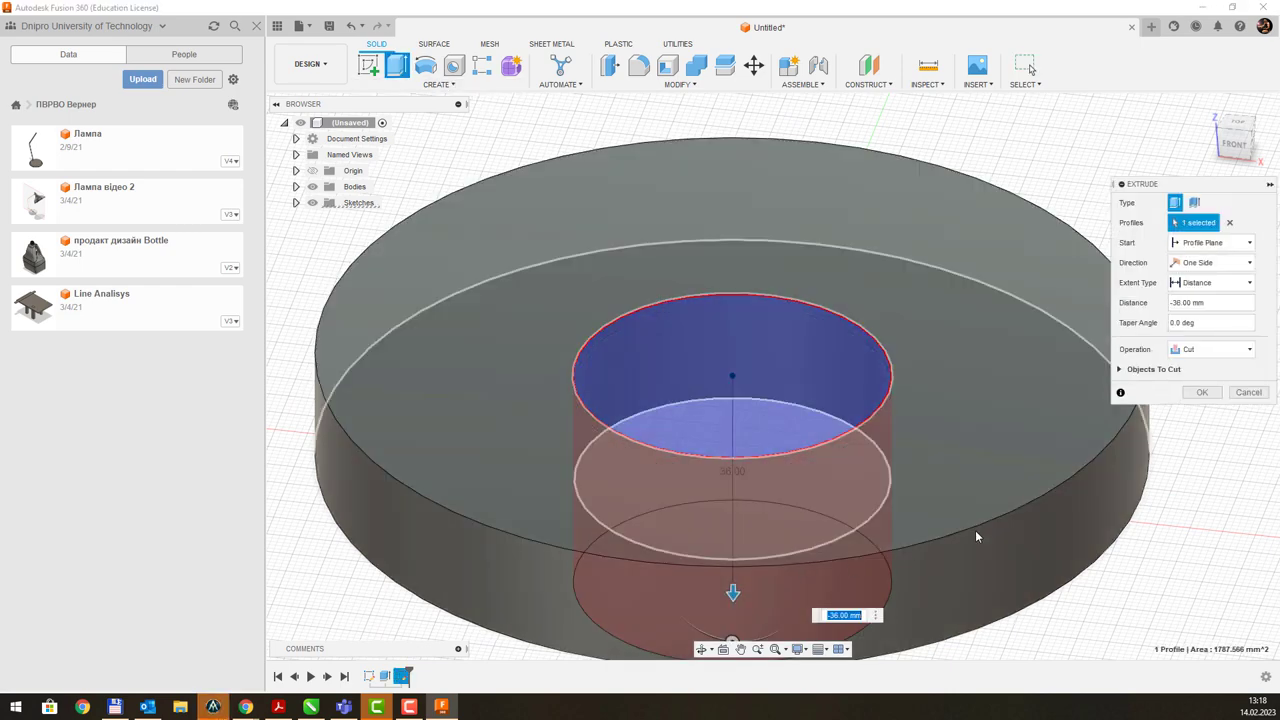
pyautogui.click(1202, 392)
pyautogui.moveTo(911, 277)
pyautogui.keyDown('shift'); pyautogui.mouseDown(button='middle')
pyautogui.moveTo(901, 307)
pyautogui.moveTo(909, 246)
pyautogui.moveTo(960, 243)
pyautogui.moveTo(957, 260)
pyautogui.moveTo(984, 278)
pyautogui.moveTo(911, 280)
pyautogui.moveTo(849, 260)
pyautogui.moveTo(897, 289)
pyautogui.mouseUp(button='middle'); pyautogui.keyUp('shift')
pyautogui.scroll(-2, 909, 280)
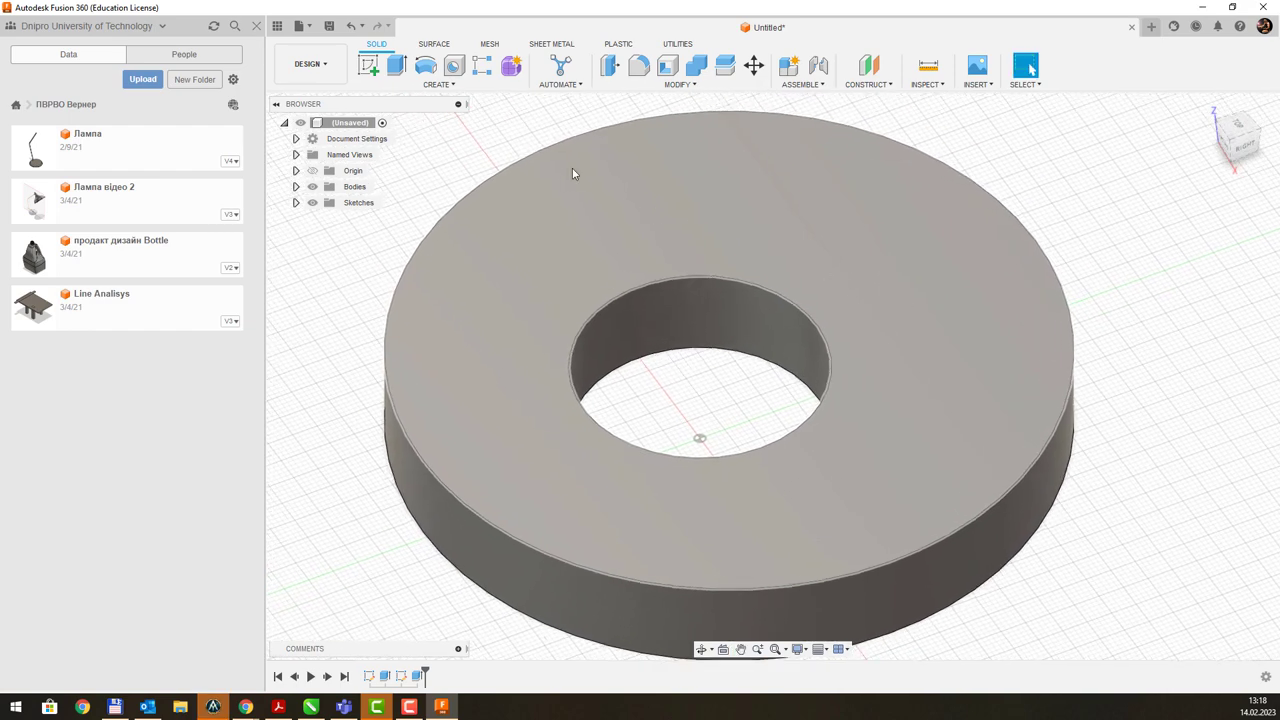
# Step: Hide the project's data files and show the list of available workspaces
pyautogui.click(338, 80)
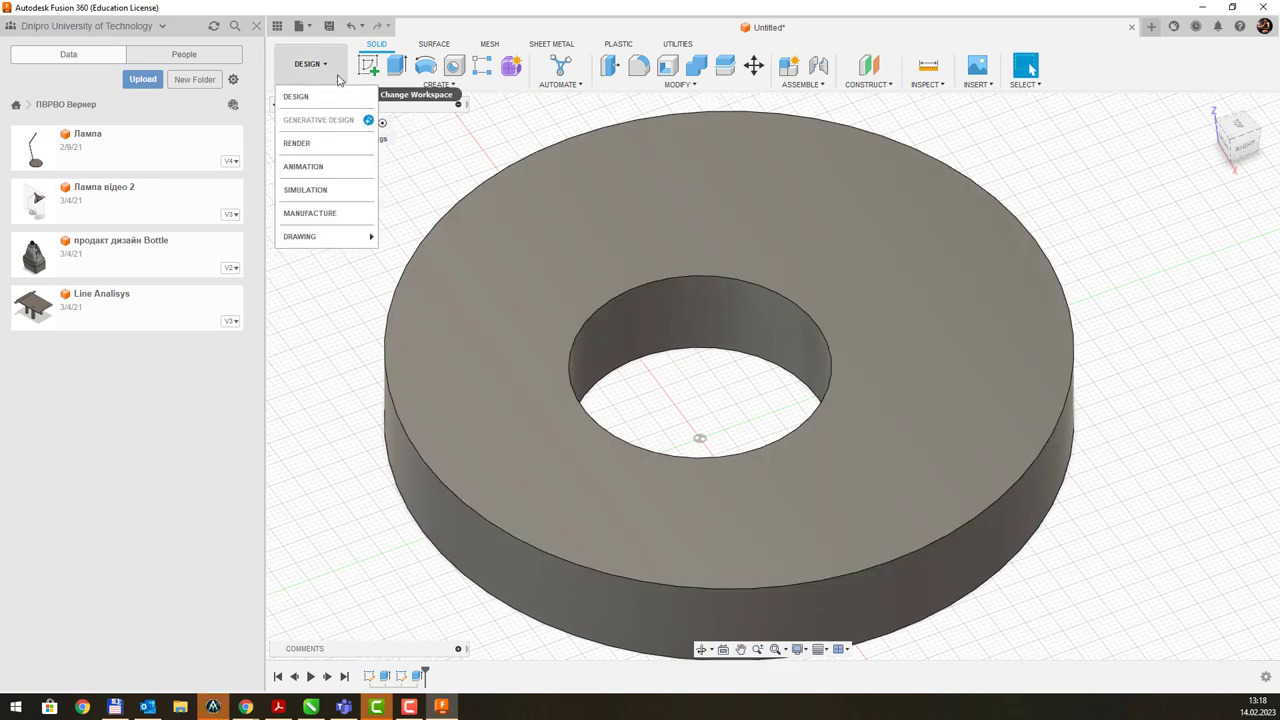
pyautogui.click(256, 26)
pyautogui.click(60, 75)
pyautogui.click(60, 72)
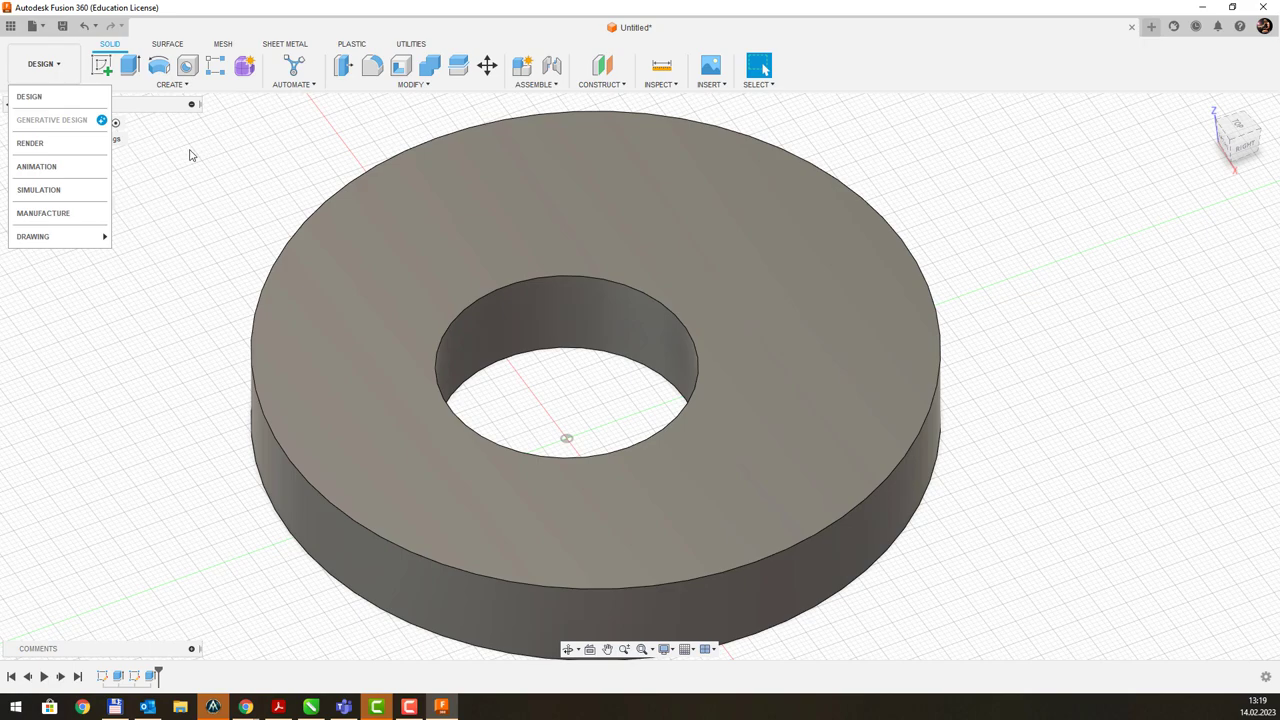
# Step: Create a form box beside the disc with length -10 mm, width 36 mm, height 26 mm and two faces in each direction
pyautogui.click(243, 66)
pyautogui.moveTo(1000, 316); pyautogui.dragTo(812, 306, button='middle')
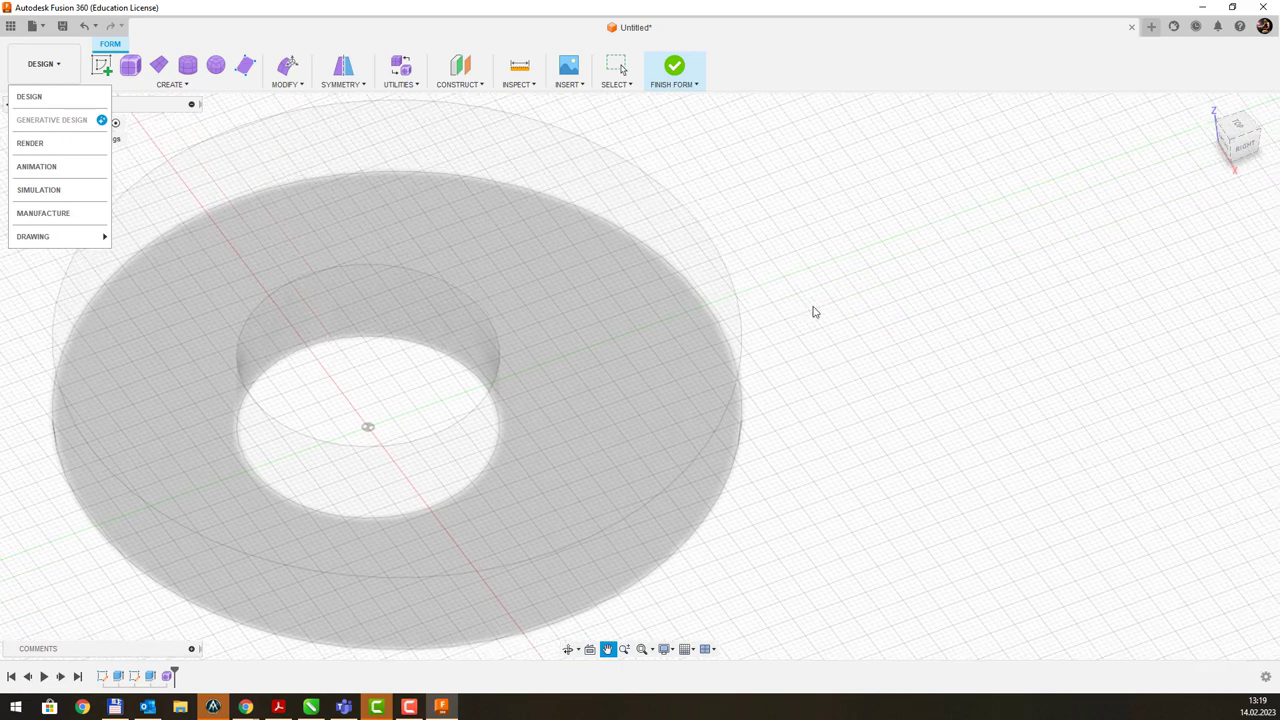
pyautogui.click(131, 67)
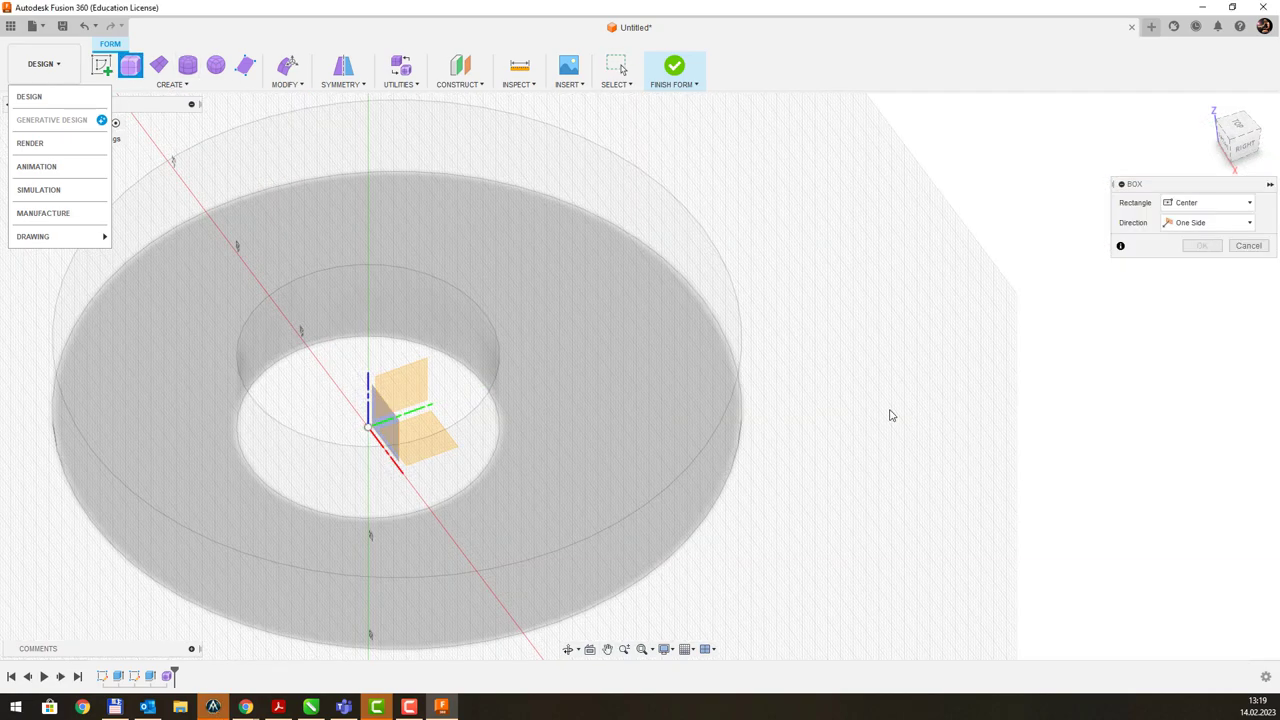
pyautogui.click(889, 414)
pyautogui.click(869, 385)
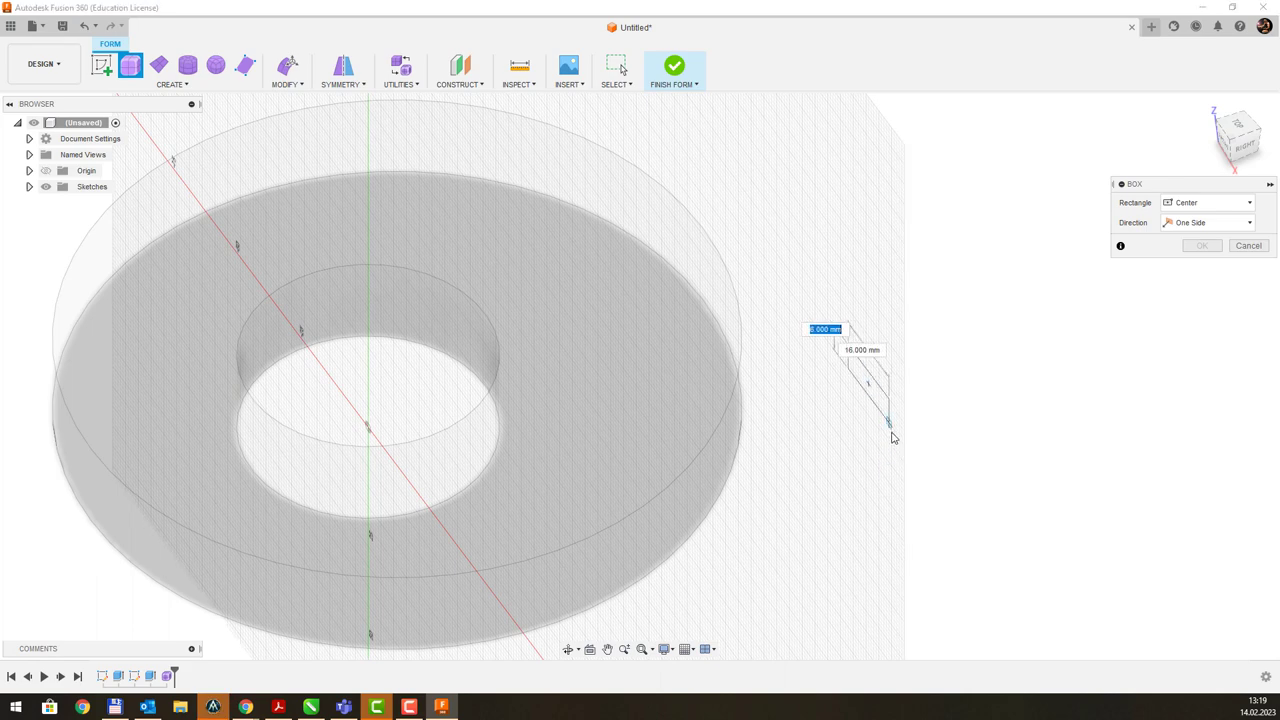
pyautogui.click(829, 446)
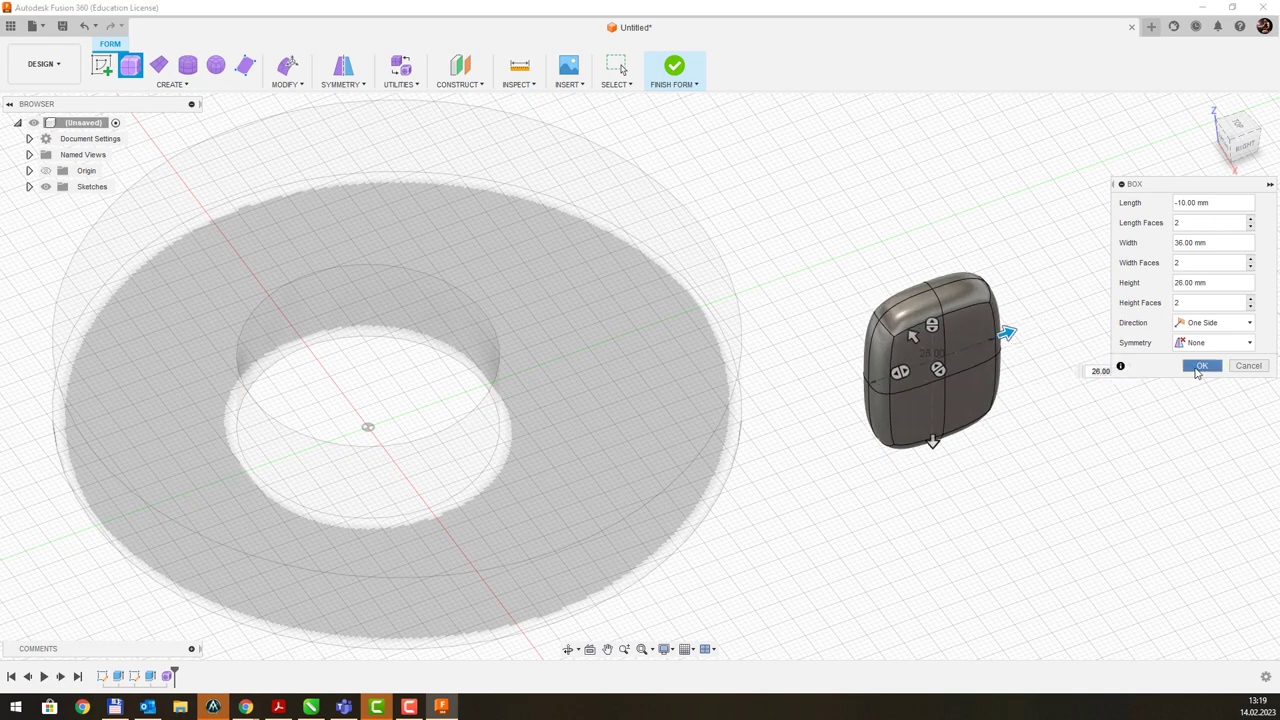
pyautogui.click(1202, 365)
# Step: Use Edit Form to pull the box's upper corner vertex 24 mm outward and raise the vertex in the middle of its top
pyautogui.scroll(5, 980, 315)
pyautogui.scroll(3, 967, 315)
pyautogui.scroll(-2, 938, 310)
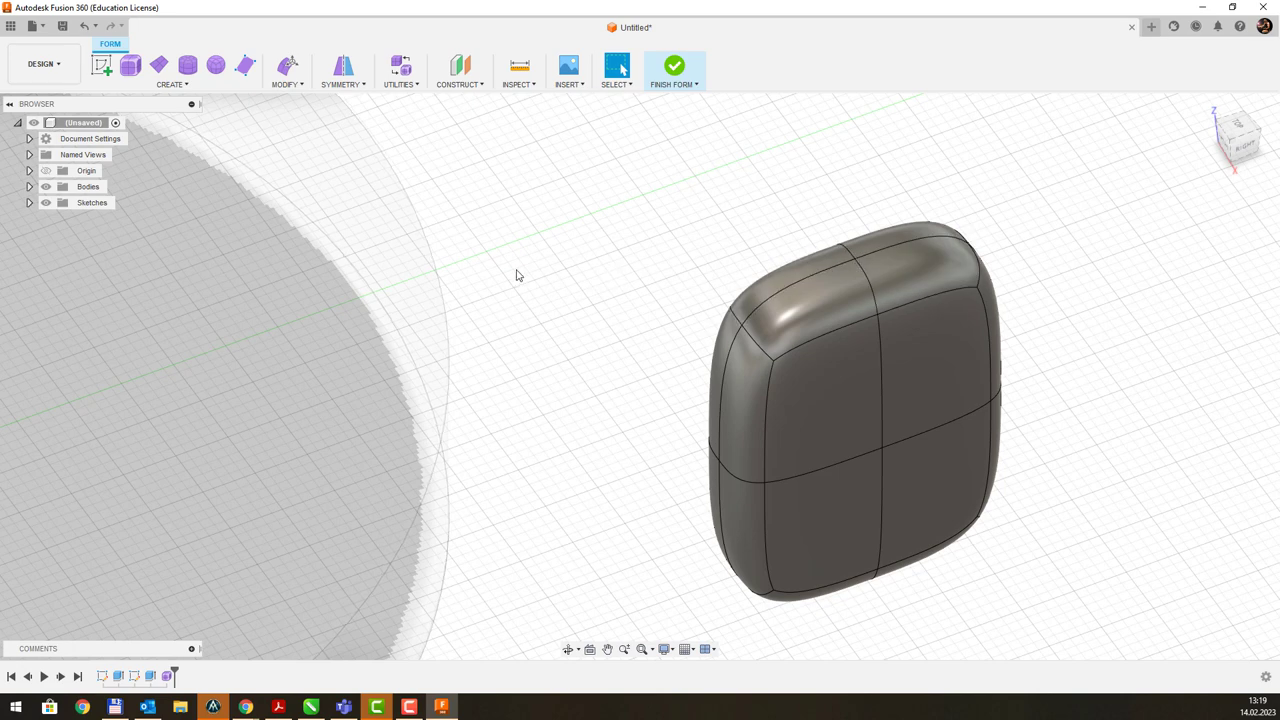
pyautogui.click(286, 68)
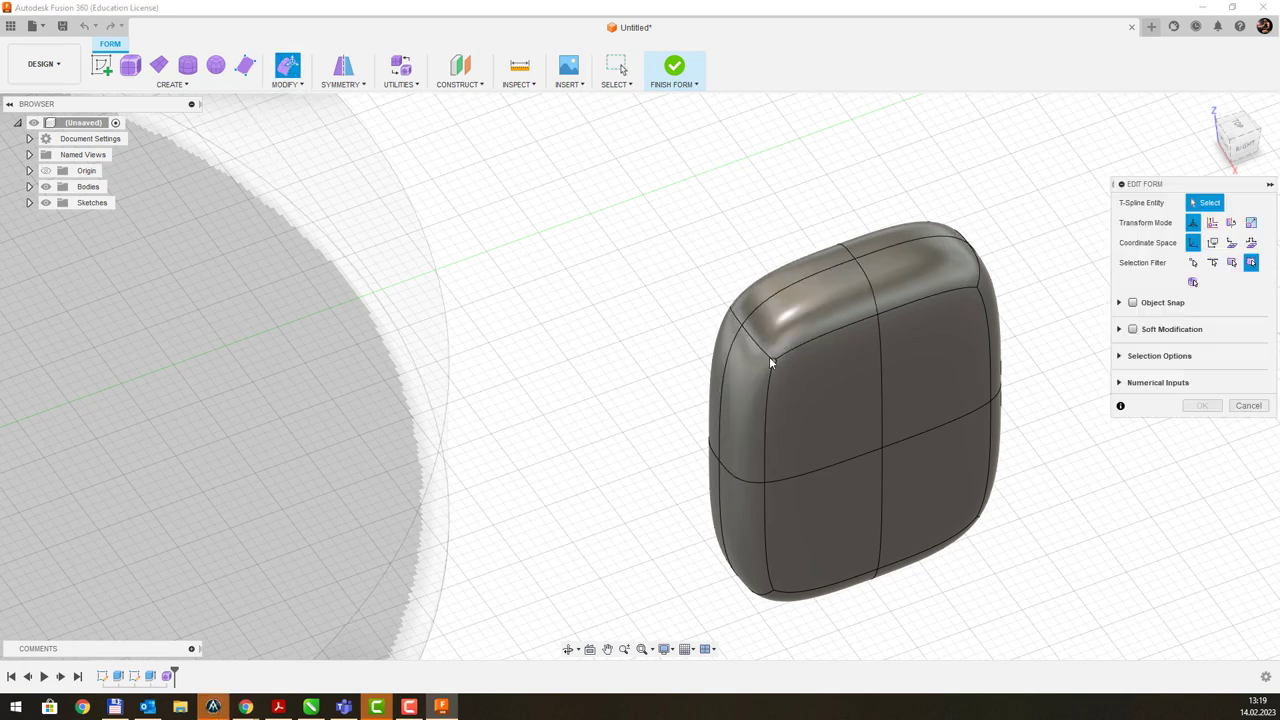
pyautogui.click(774, 359)
pyautogui.moveTo(803, 354); pyautogui.dragTo(530, 400)
pyautogui.click(750, 323)
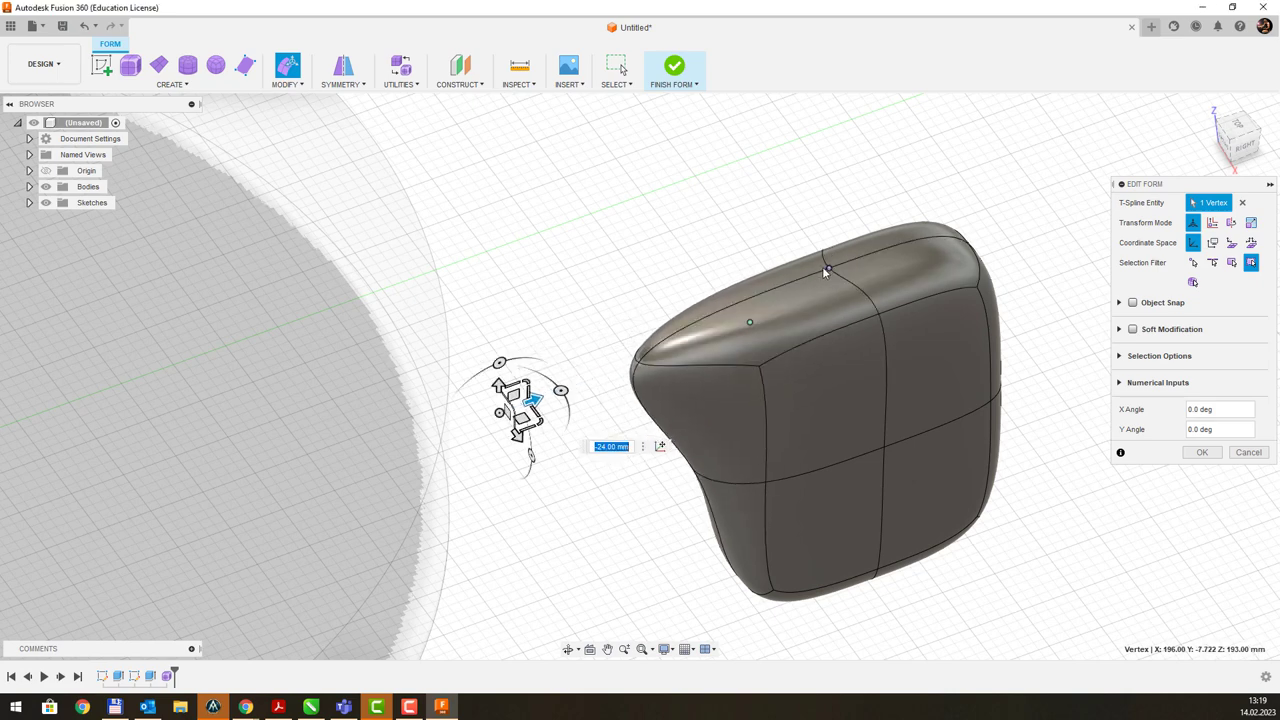
pyautogui.click(829, 267)
pyautogui.moveTo(828, 242); pyautogui.dragTo(827, 160)
# Step: Scale down the form's top face next to the pulled corner, accept the edit and finish the form
pyautogui.click(789, 272)
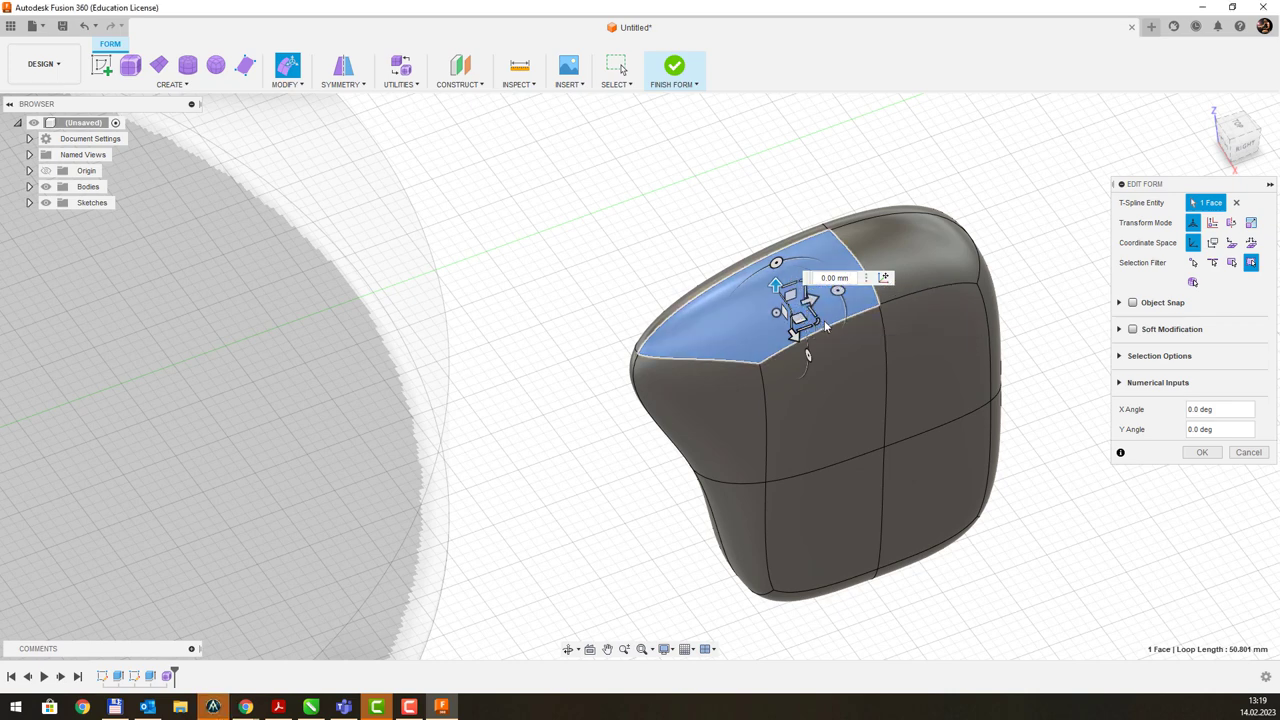
pyautogui.press('Escape')
pyautogui.click(783, 301)
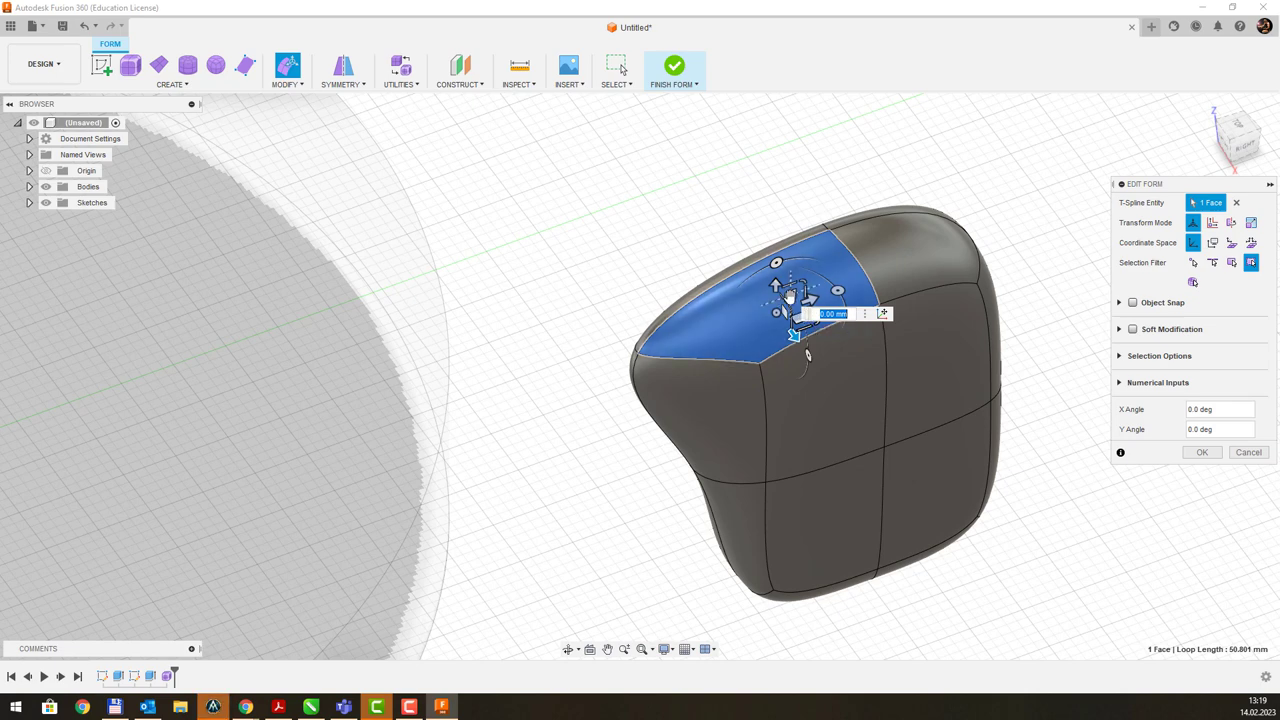
pyautogui.moveTo(790, 295); pyautogui.dragTo(665, 363)
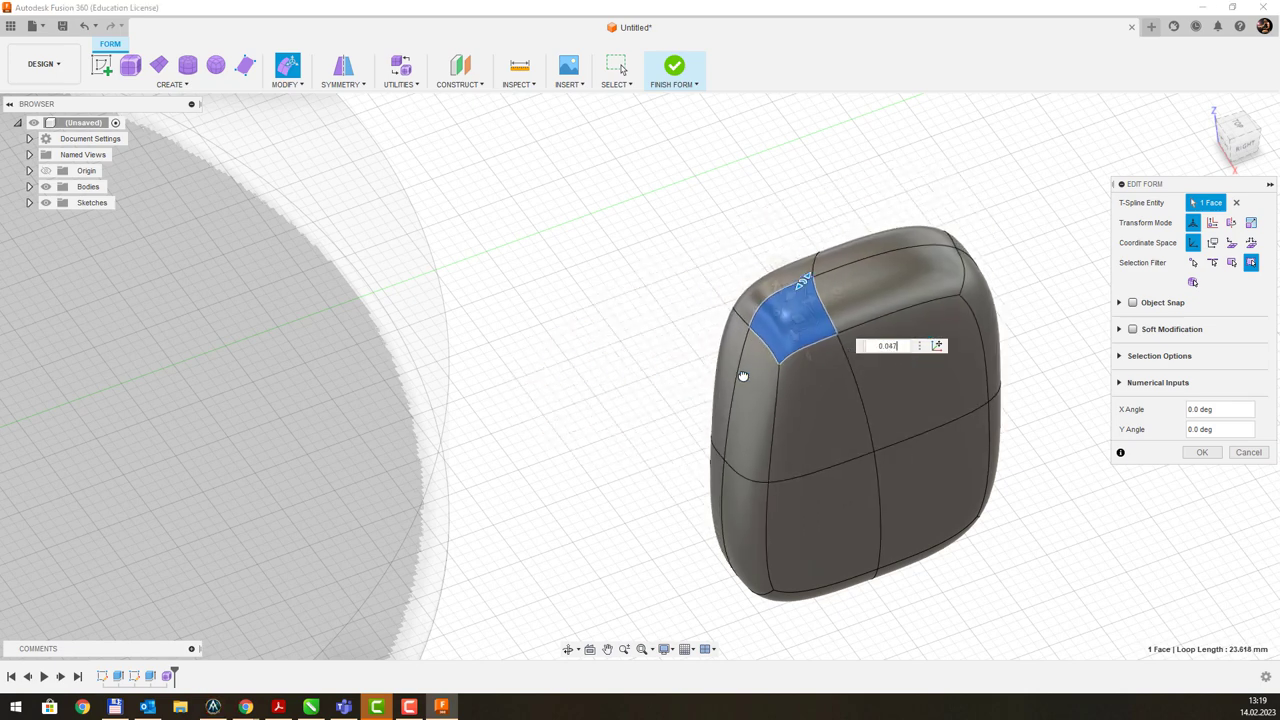
pyautogui.click(1201, 454)
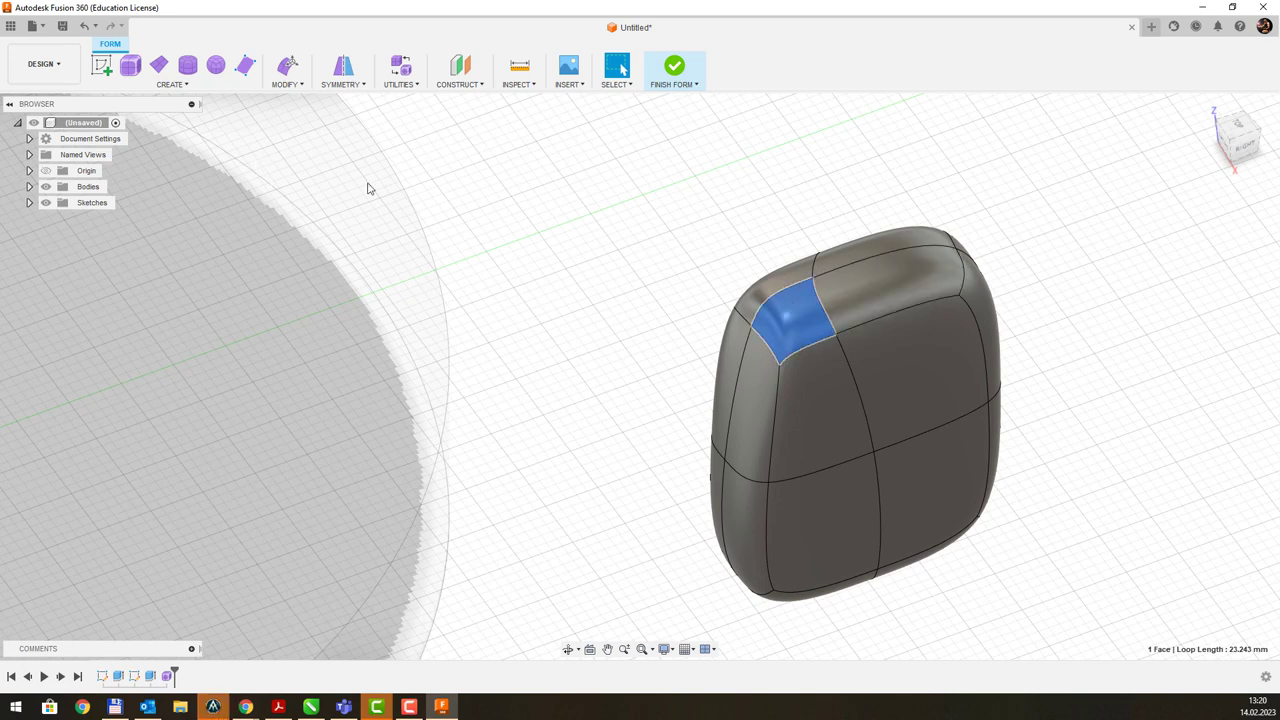
pyautogui.click(674, 68)
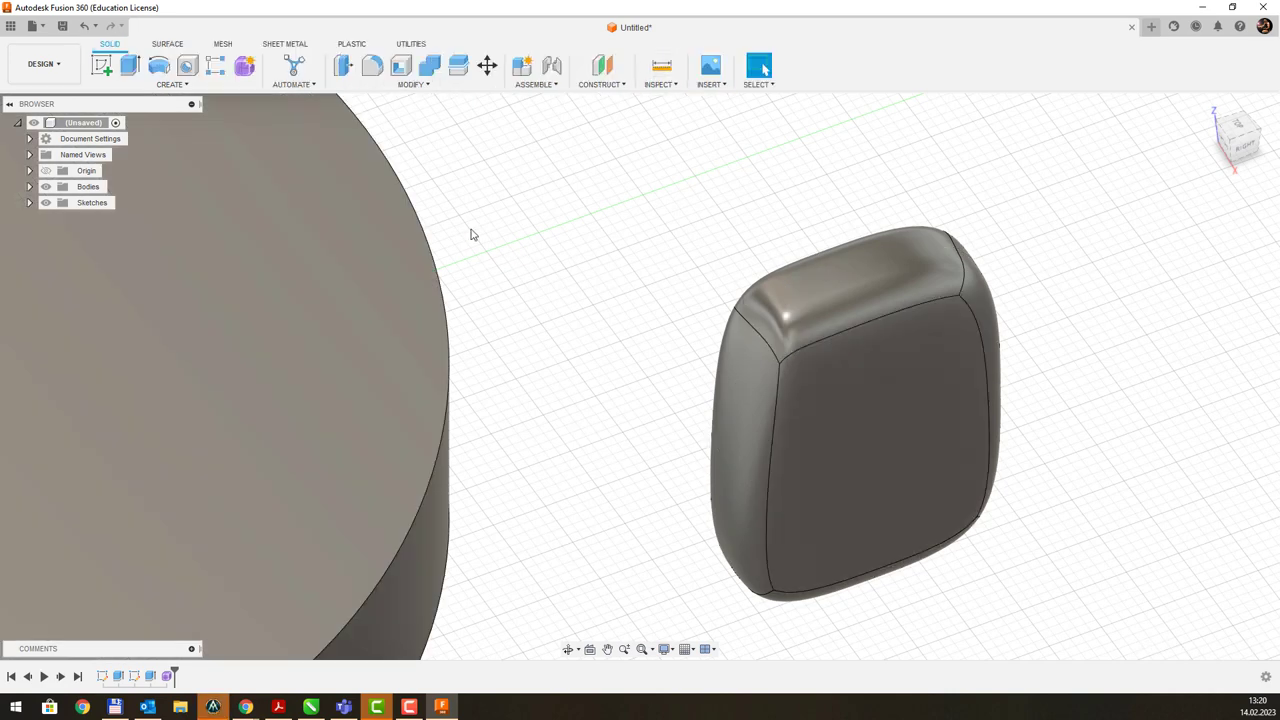
# Step: Look through the Surface, Mesh, Sheet Metal, Plastic and Utilities tool sets of the Design workspace
pyautogui.click(167, 45)
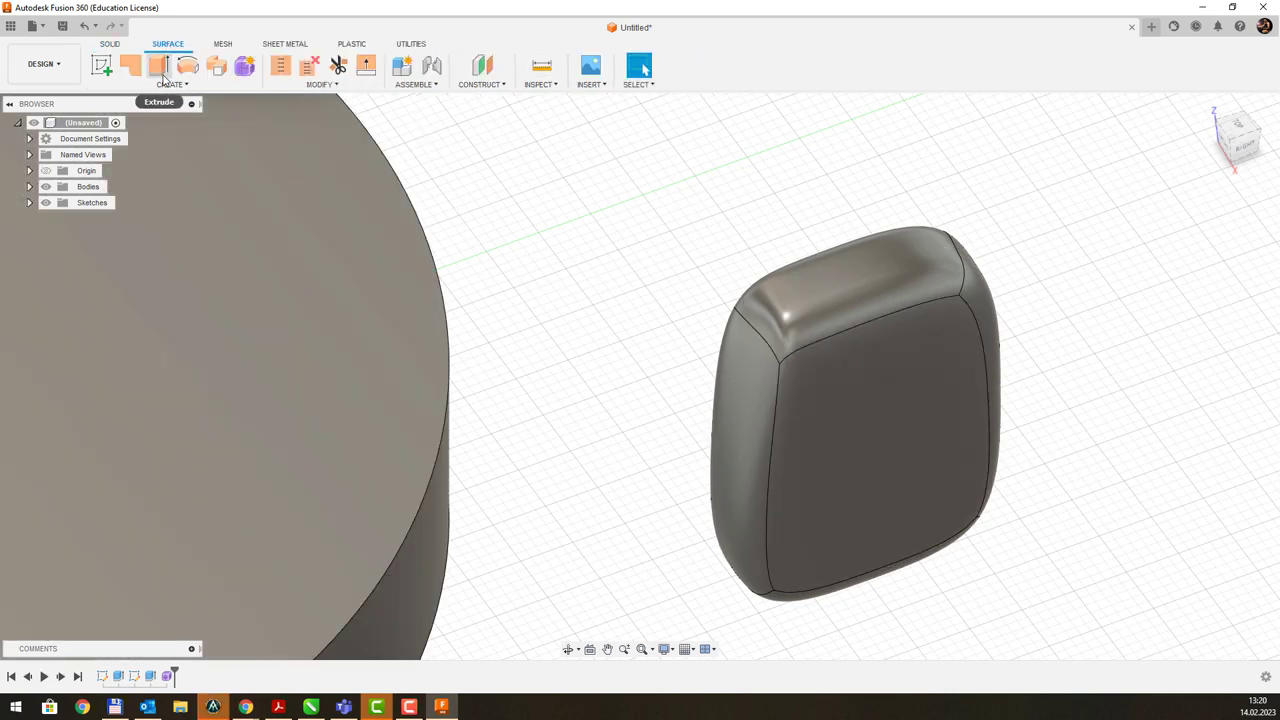
pyautogui.click(220, 45)
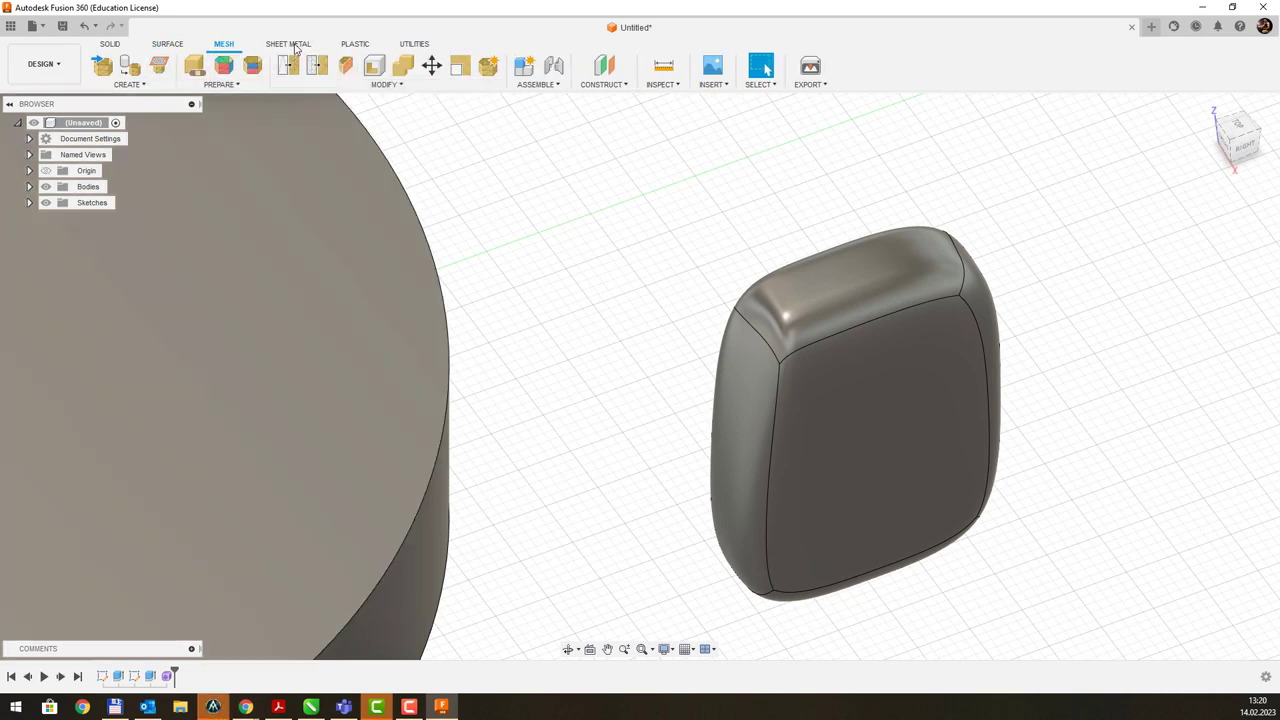
pyautogui.click(290, 45)
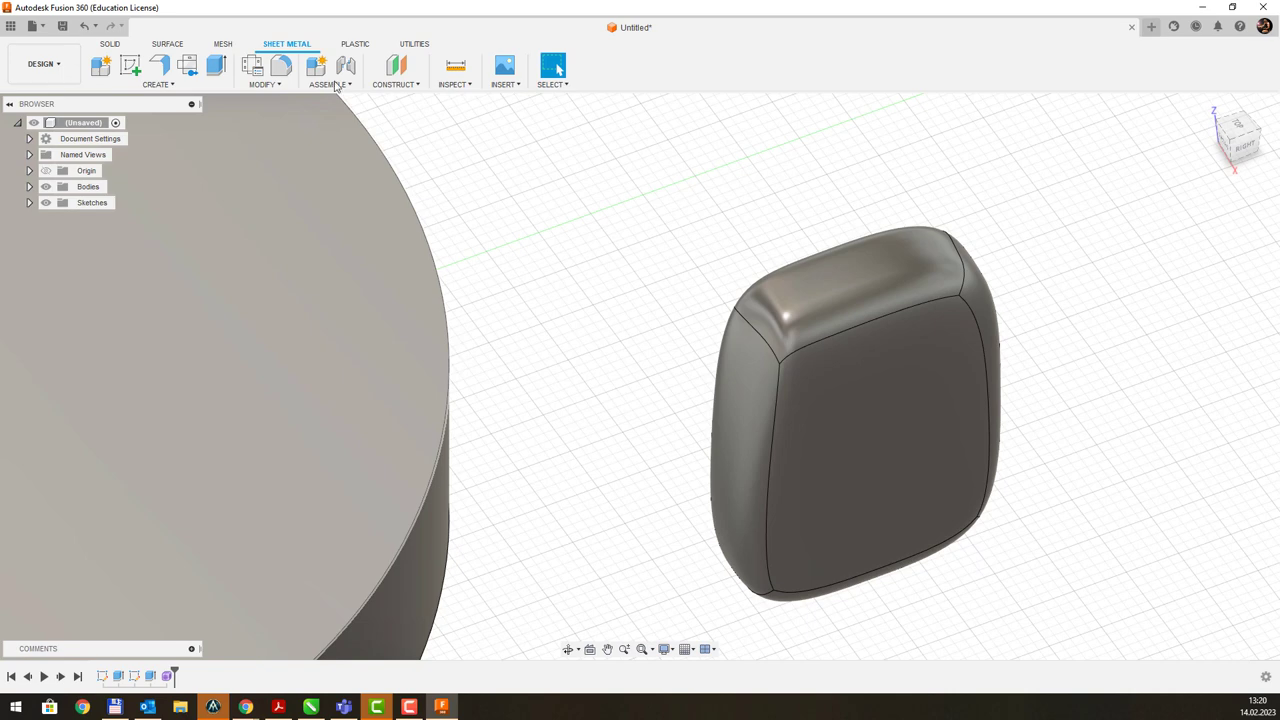
pyautogui.click(353, 44)
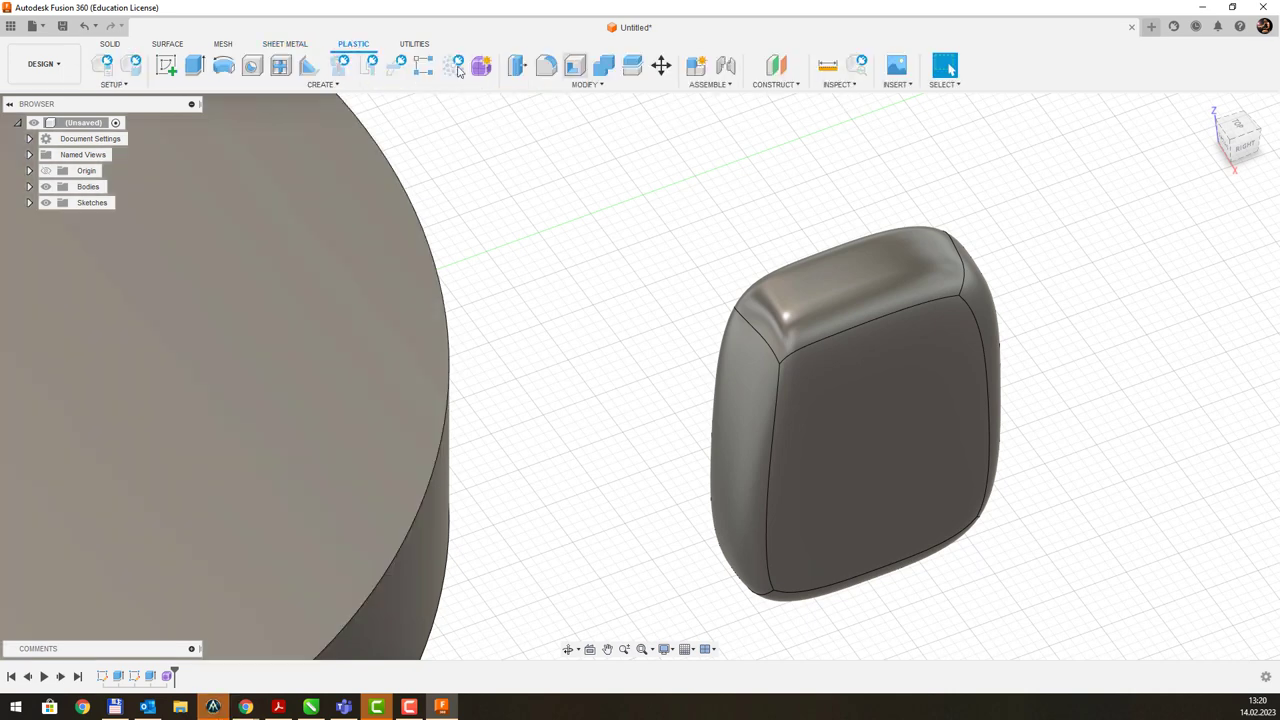
pyautogui.click(410, 46)
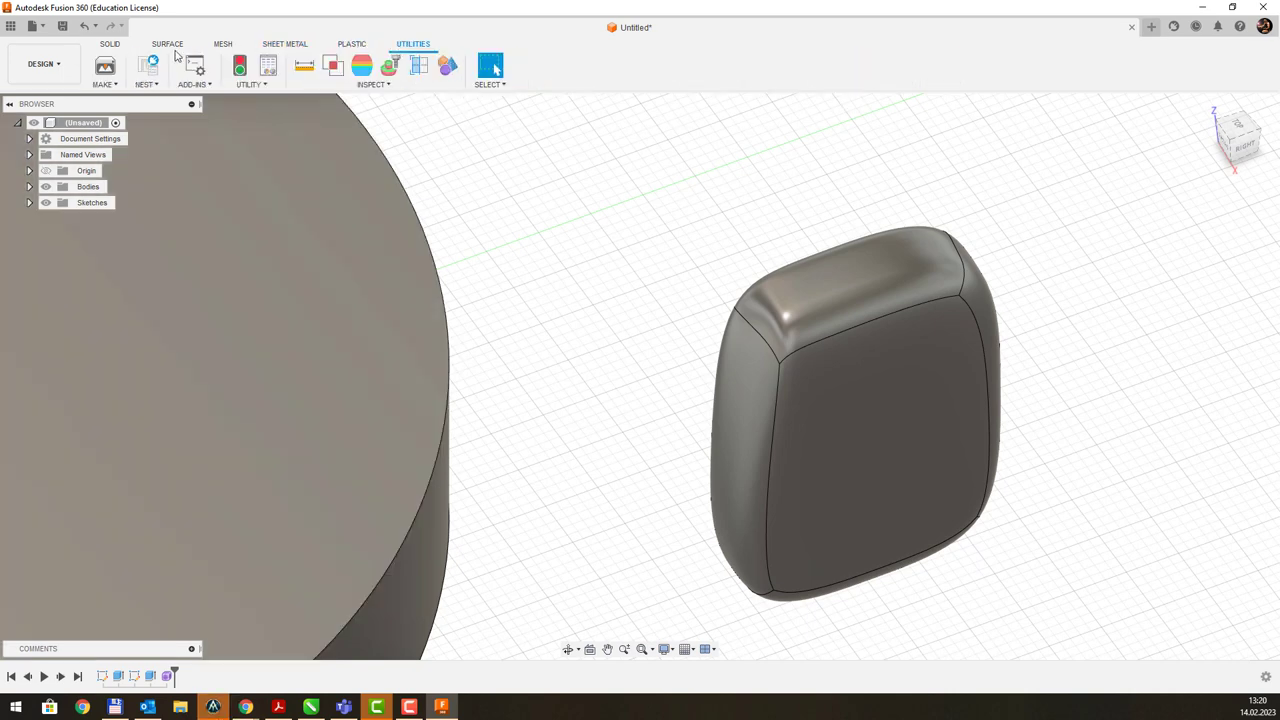
# Step: Return to the Solid tools, bring the disc and form body into view, and switch to the Render workspace
pyautogui.click(110, 44)
pyautogui.scroll(-2, 450, 276)
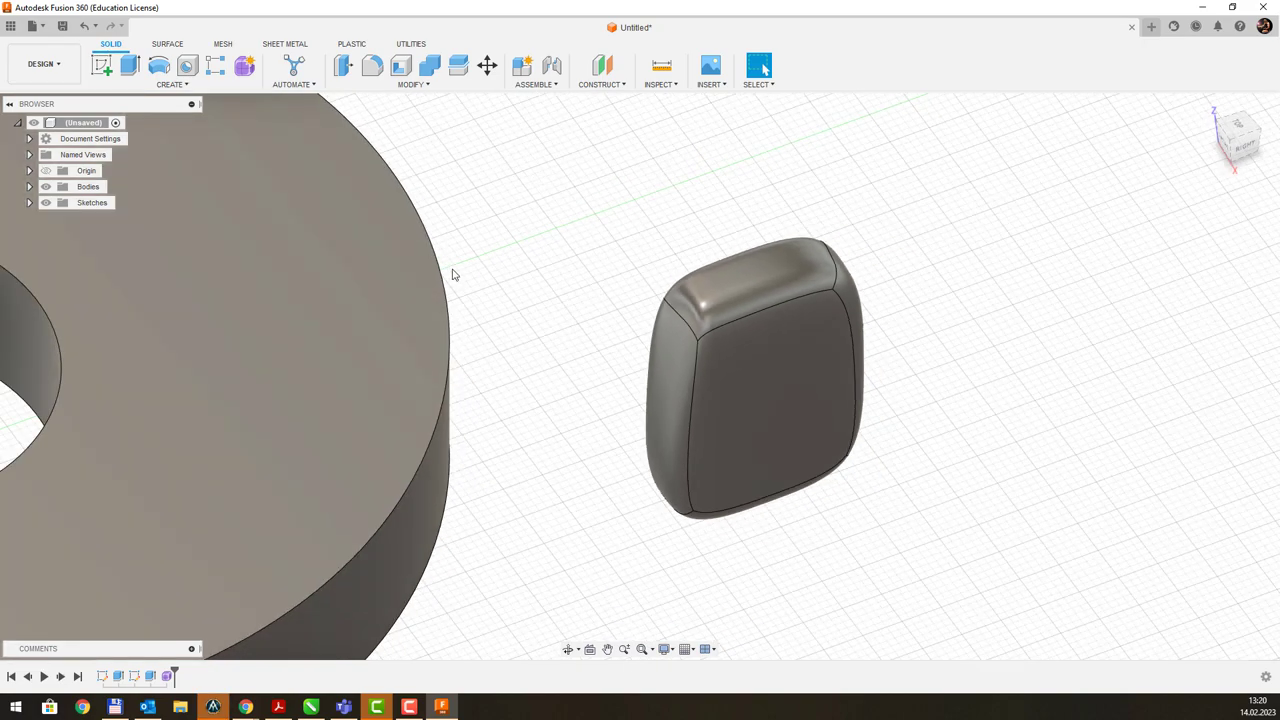
pyautogui.scroll(-3, 452, 275)
pyautogui.keyDown('shift'); pyautogui.moveTo(422, 243); pyautogui.dragTo(598, 202, button='middle'); pyautogui.keyUp('shift')
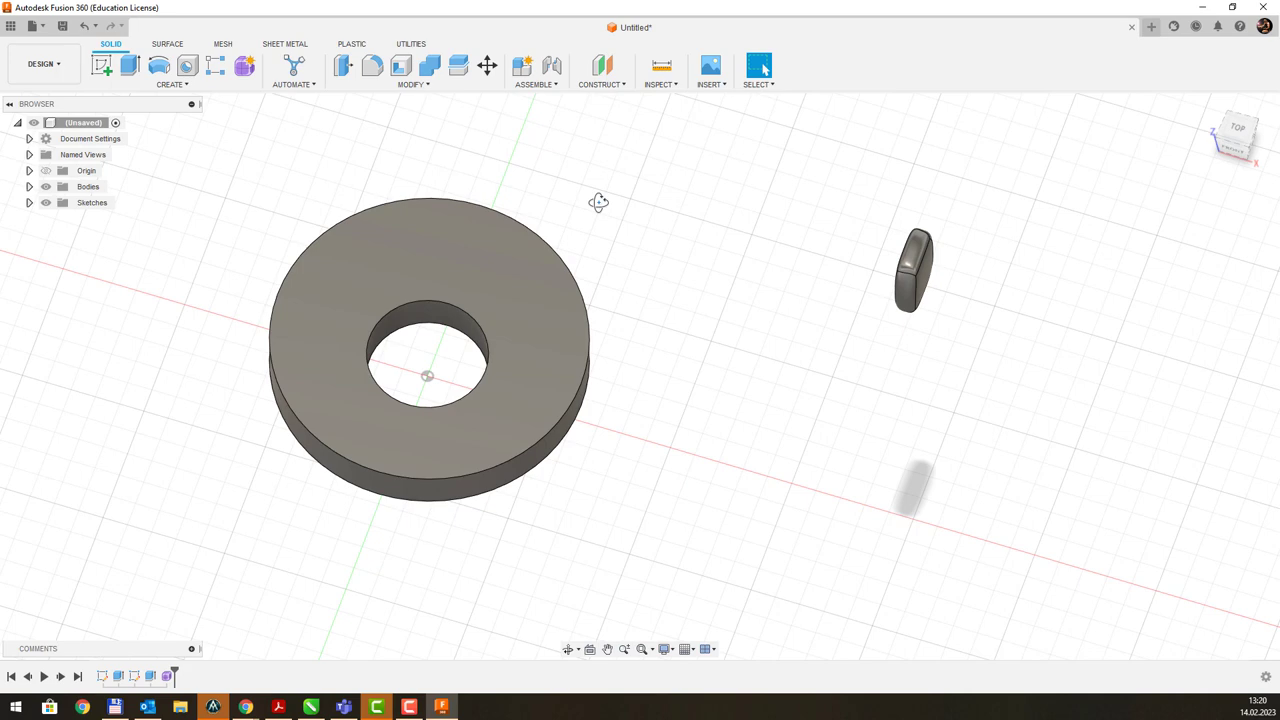
pyautogui.moveTo(594, 237); pyautogui.dragTo(606, 400, button='middle')
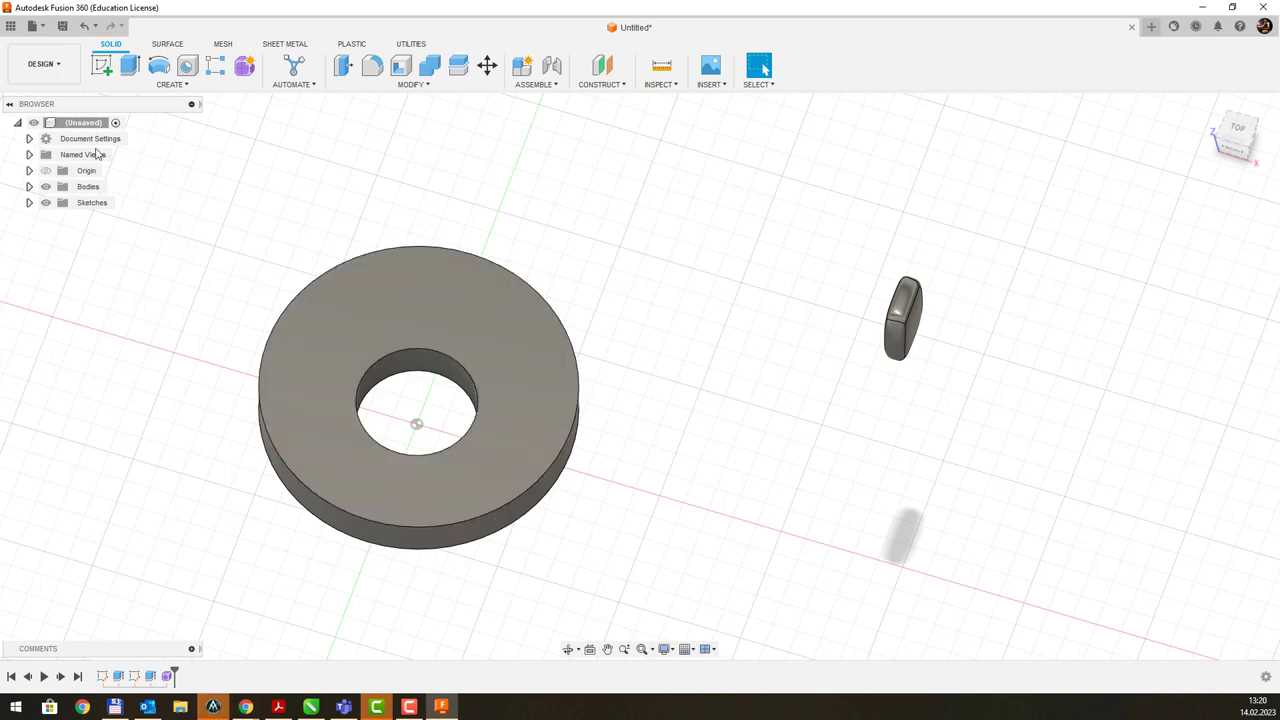
pyautogui.click(69, 70)
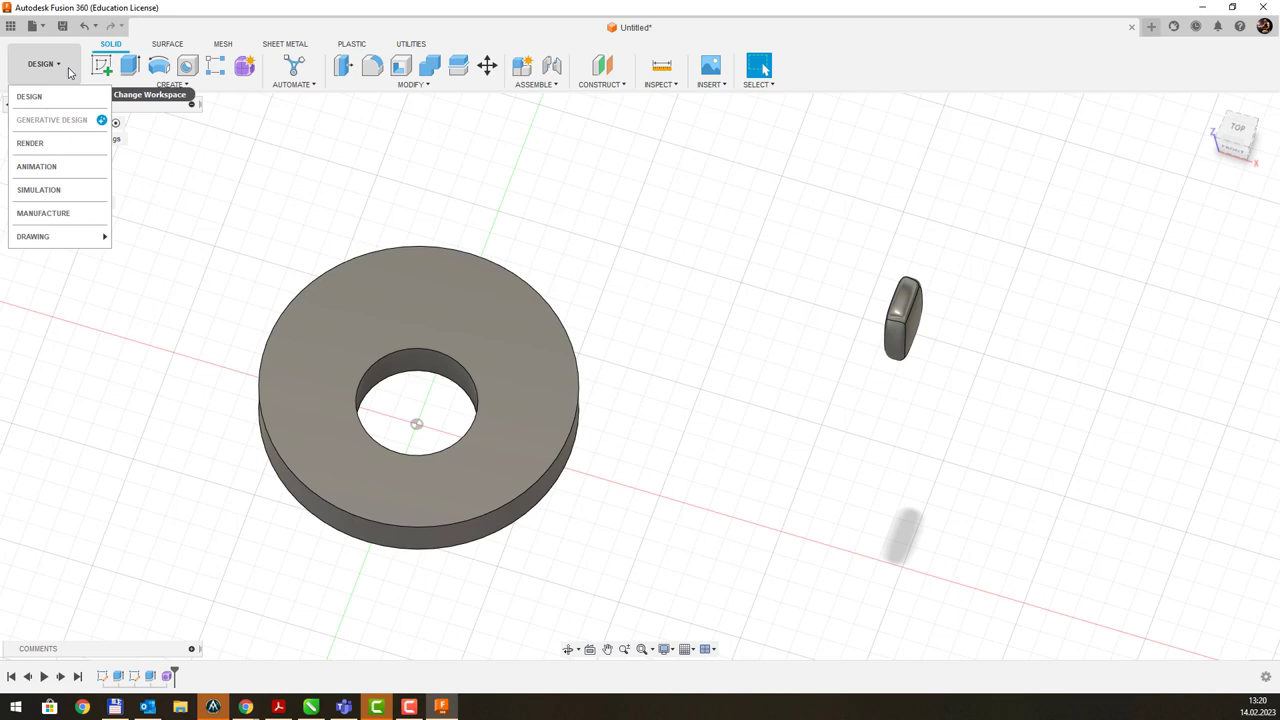
pyautogui.click(83, 149)
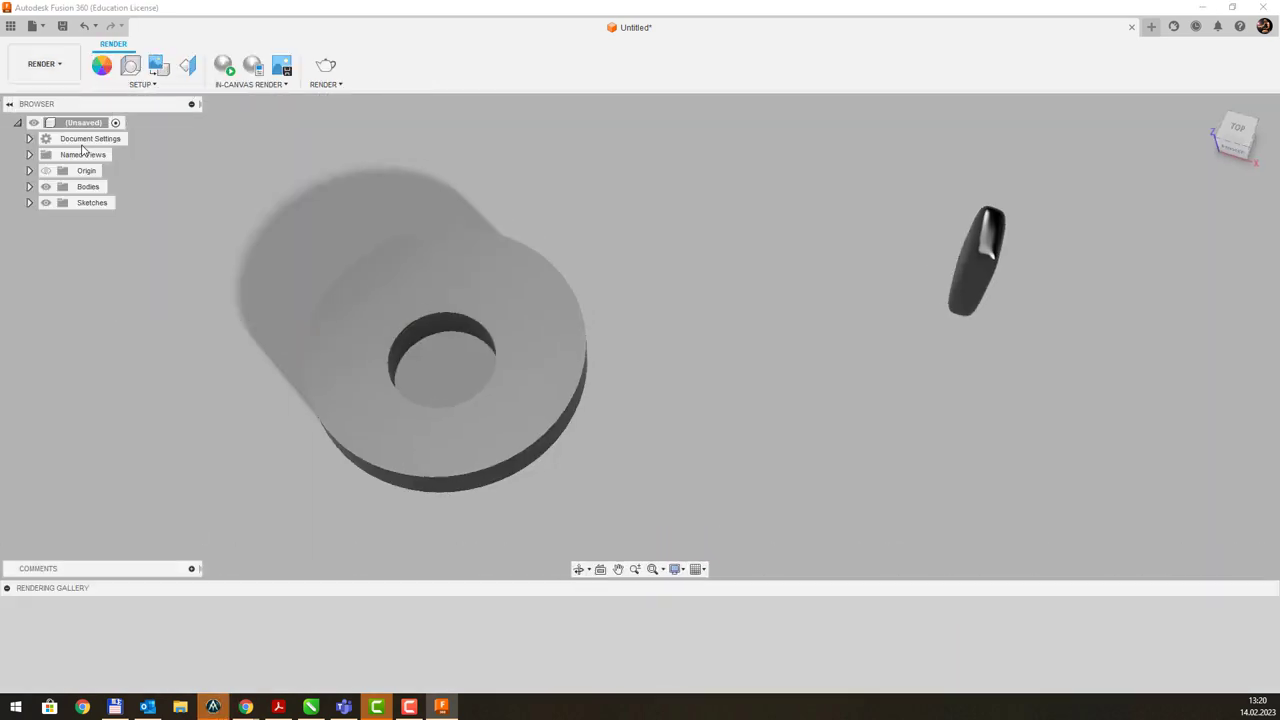
pyautogui.moveTo(546, 403); pyautogui.dragTo(592, 335, button='middle')
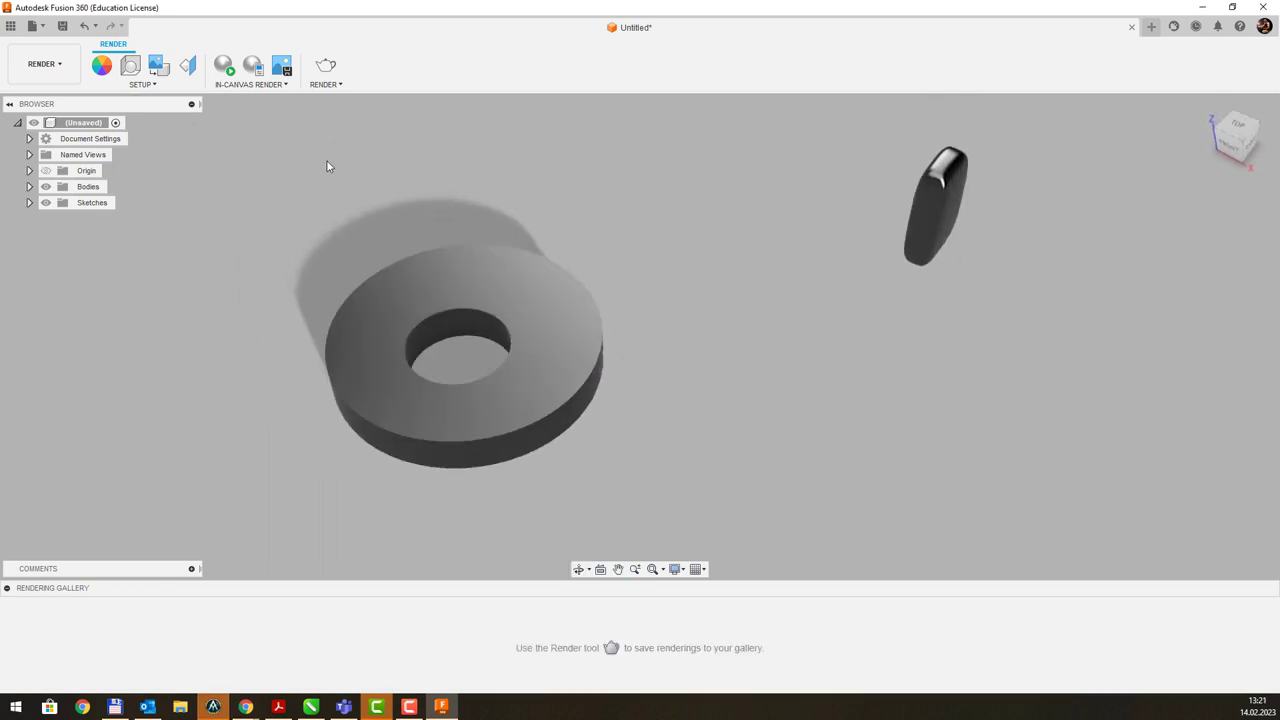
# Step: Open the scene settings and change the background from a solid color to Environment
pyautogui.click(136, 74)
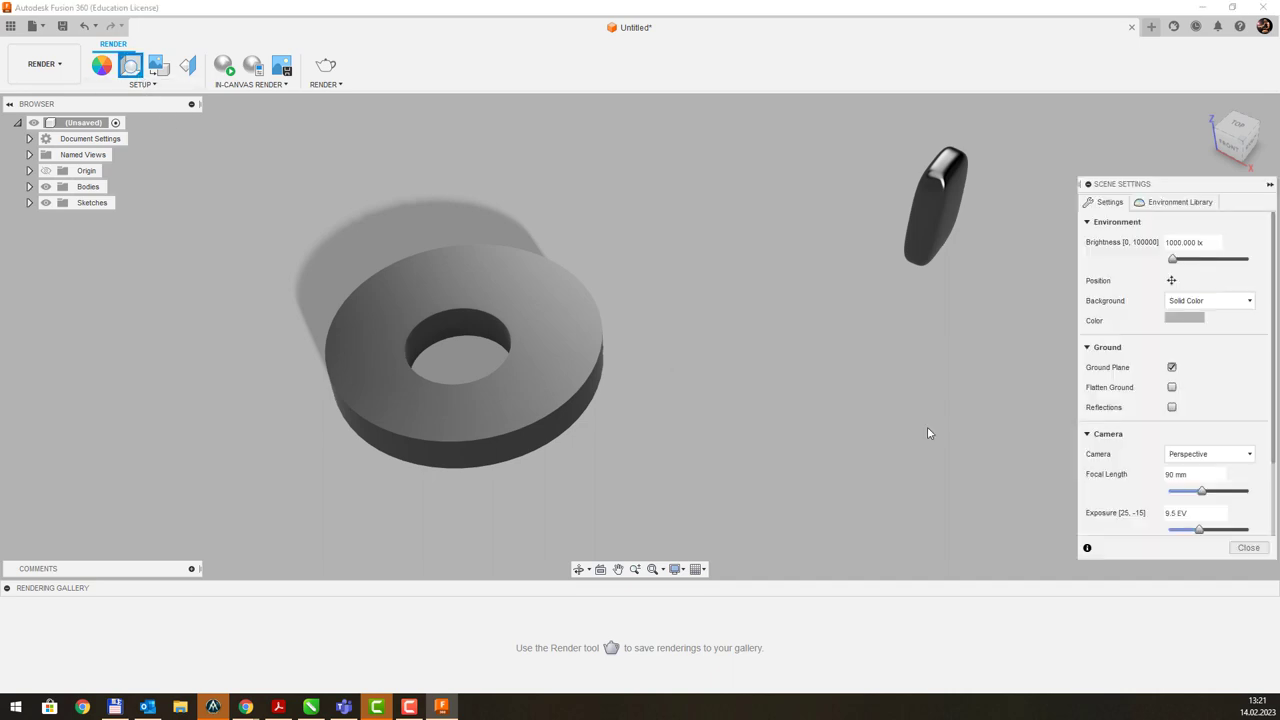
pyautogui.click(1243, 302)
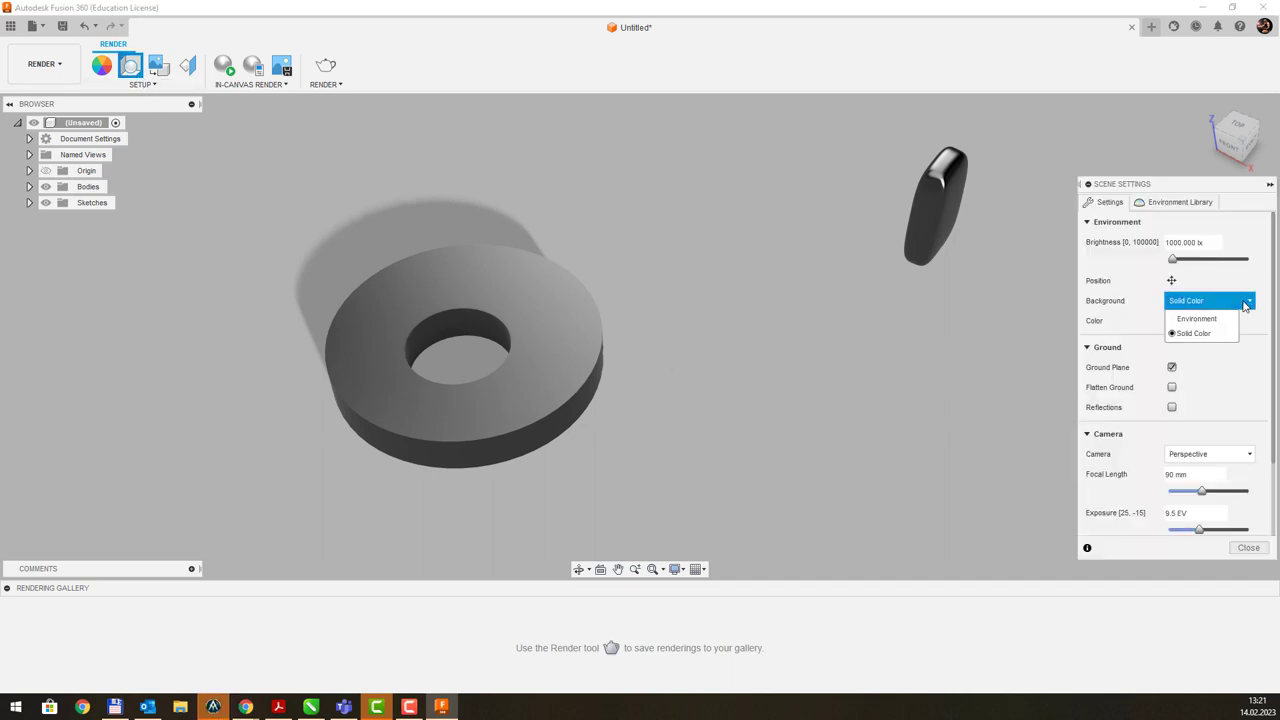
pyautogui.click(1210, 319)
pyautogui.click(1222, 302)
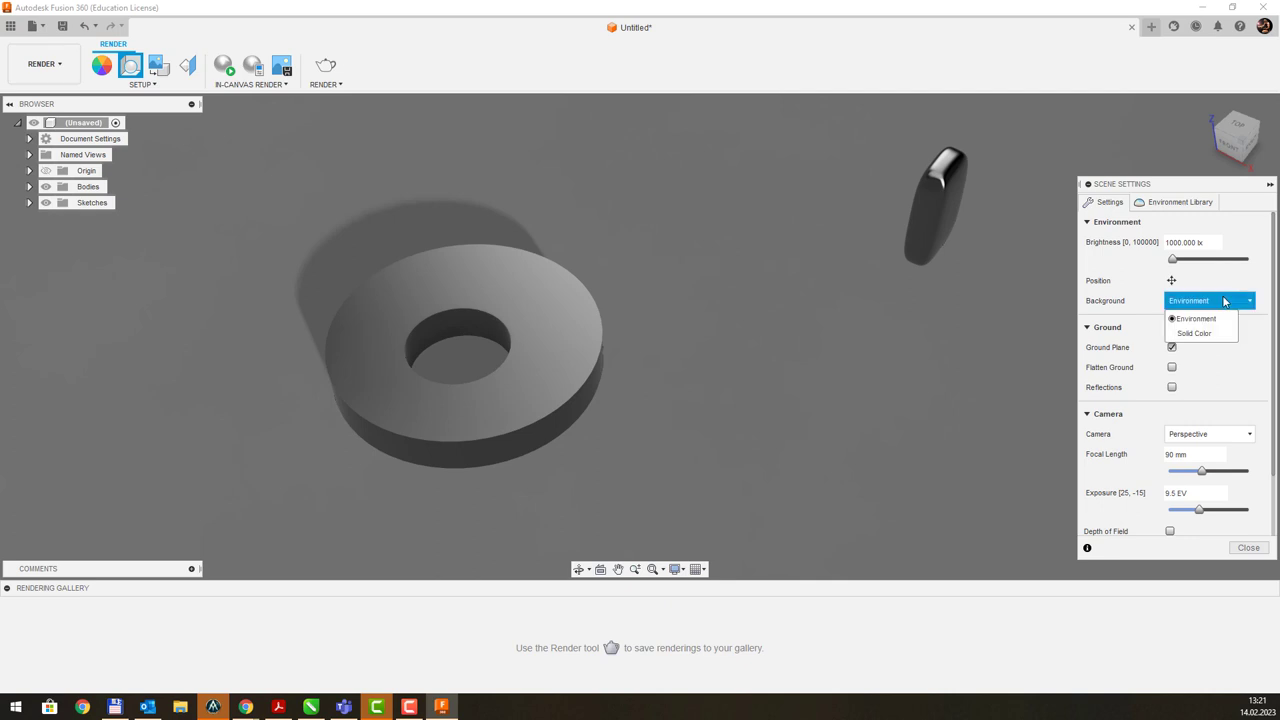
pyautogui.click(1232, 300)
# Step: Download the Field environment from the Fusion 360 library, apply it to the scene and view the bodies against its horizon
pyautogui.click(1179, 209)
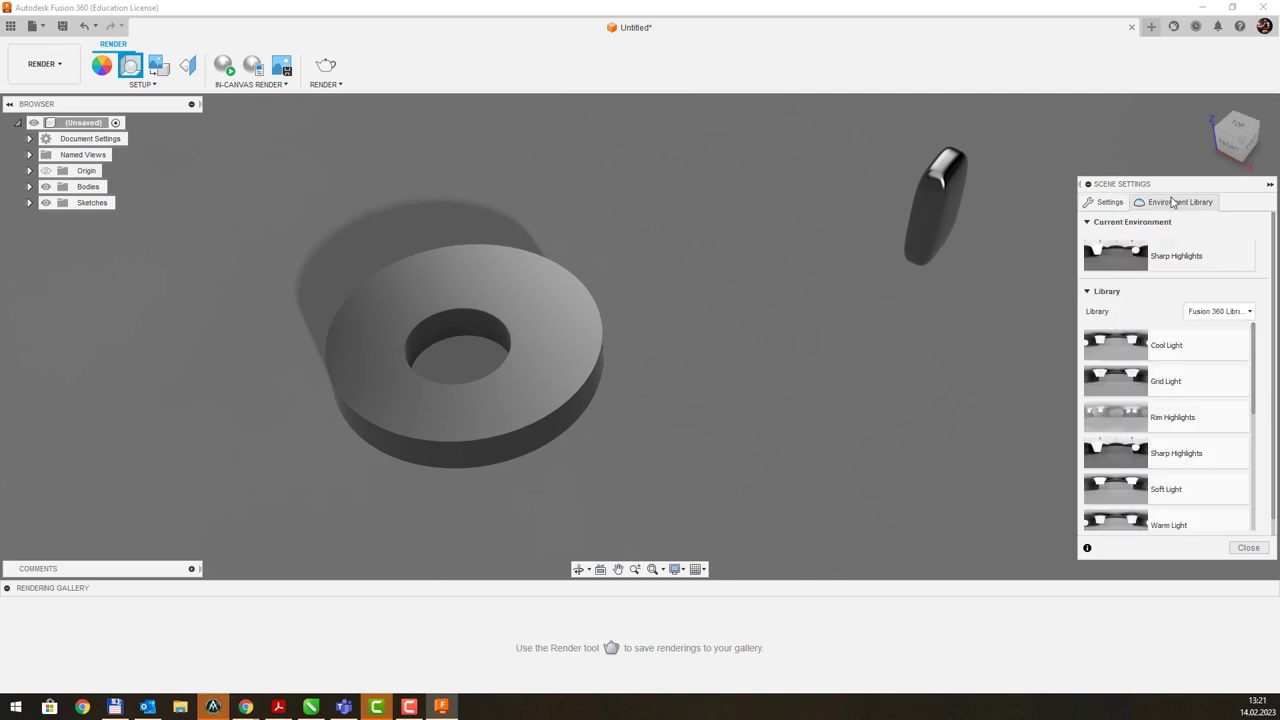
pyautogui.moveTo(1254, 387); pyautogui.dragTo(1246, 500)
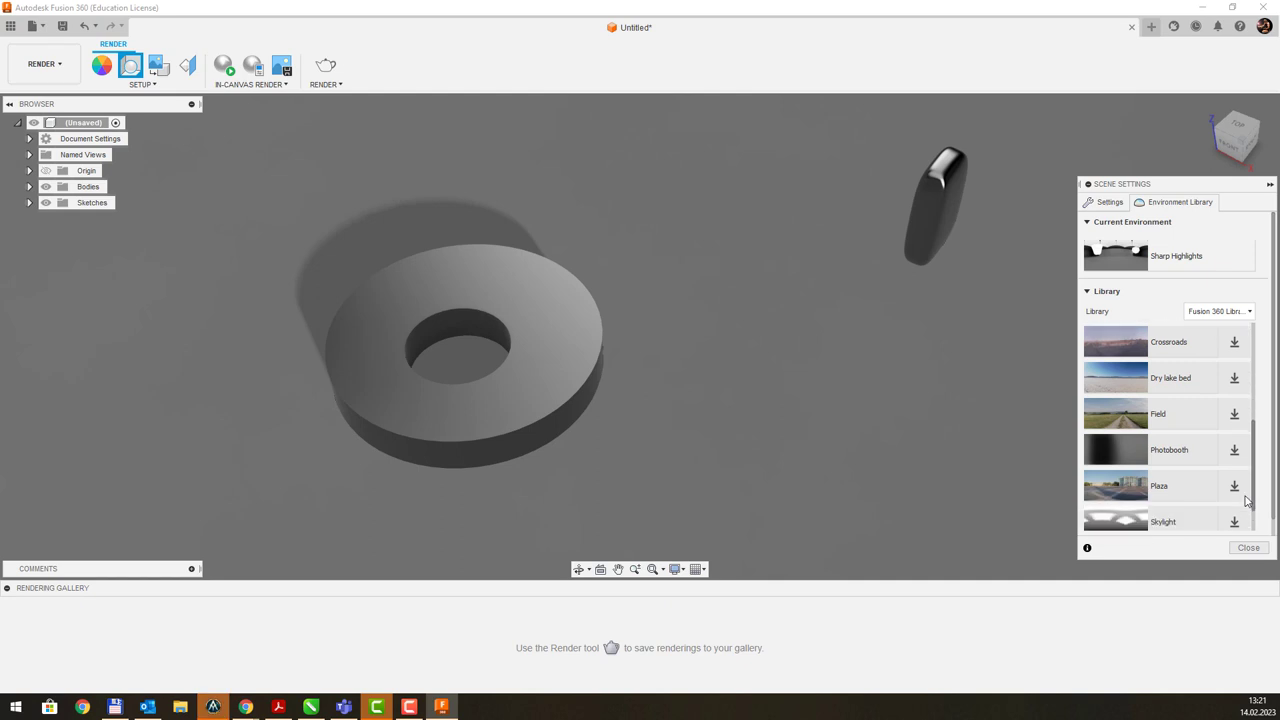
pyautogui.click(1234, 414)
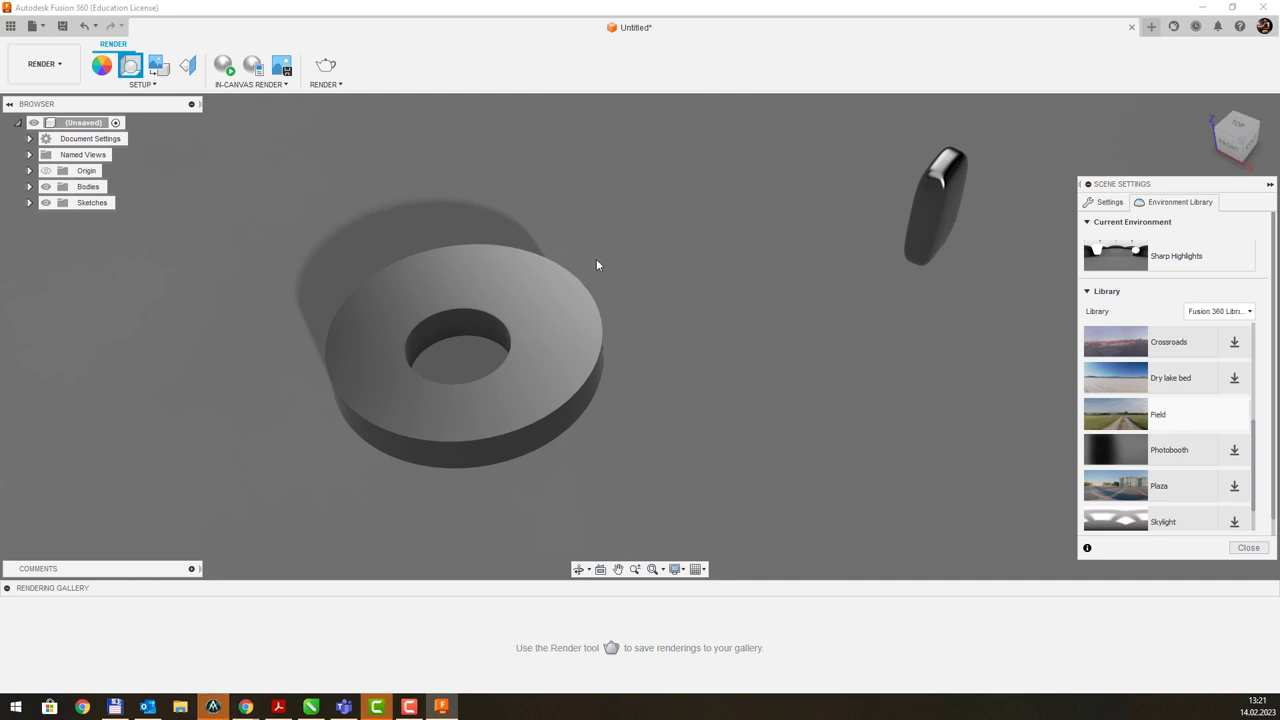
pyautogui.doubleClick(1132, 416)
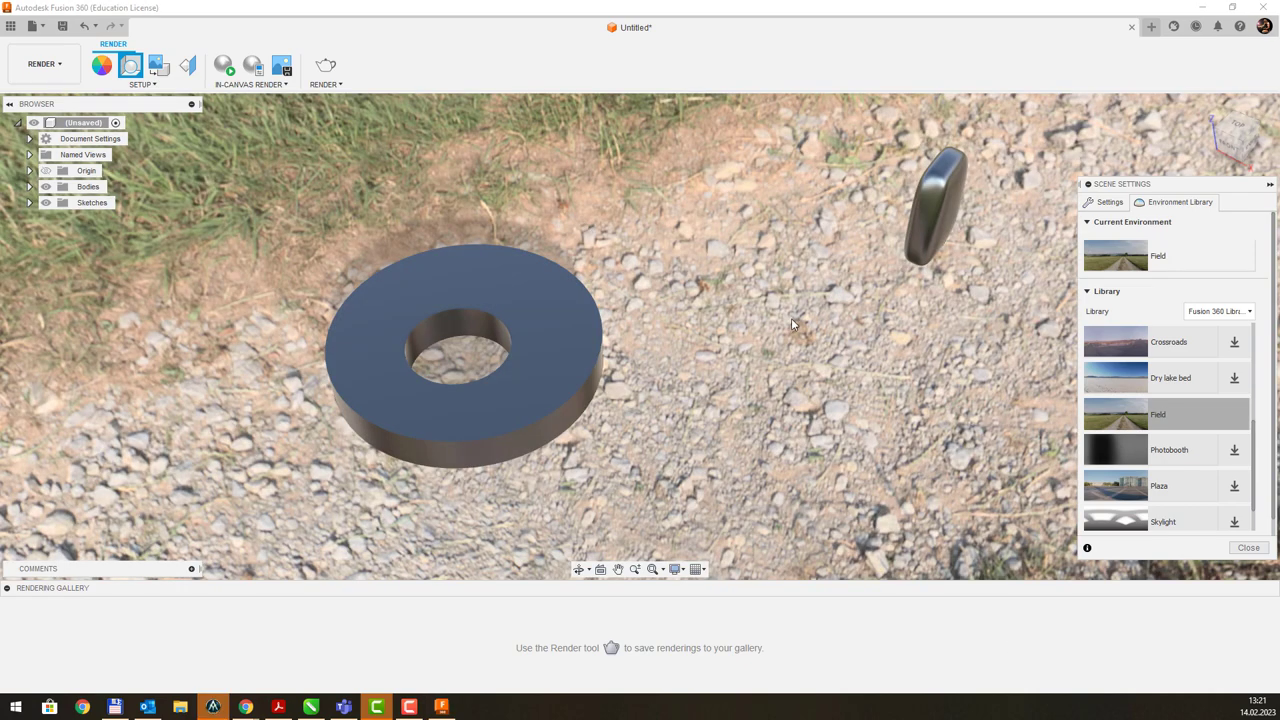
pyautogui.moveTo(791, 318); pyautogui.dragTo(751, 323, button='middle')
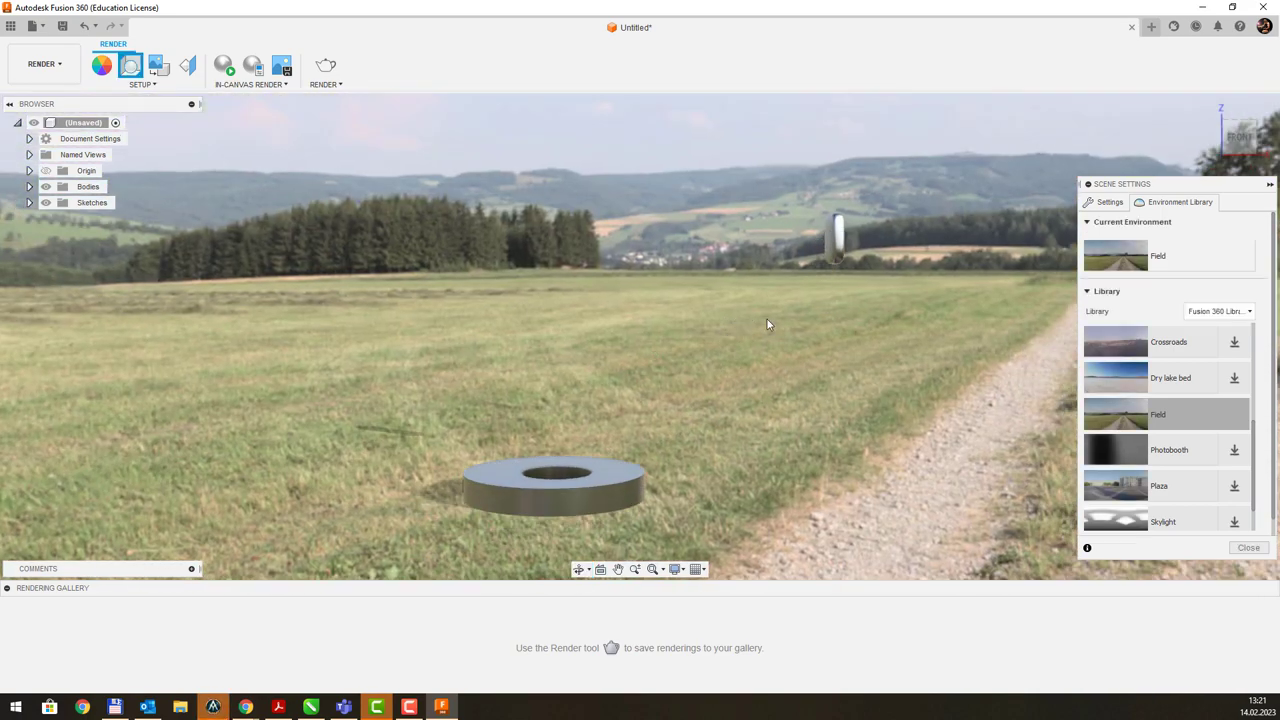
# Step: Raise the environment brightness to about 80819 lx and try the Orthographic camera before returning to Perspective
pyautogui.click(1107, 202)
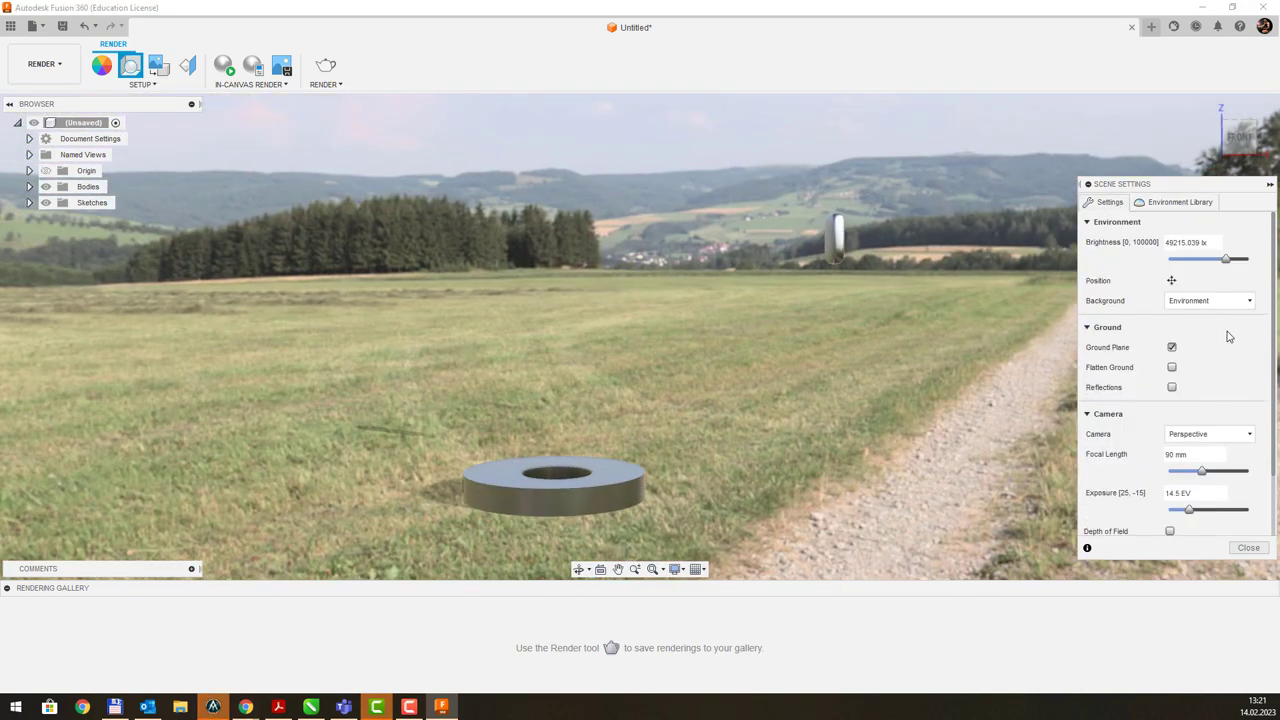
pyautogui.moveTo(1226, 261)
pyautogui.mouseDown()
pyautogui.moveTo(1205, 260)
pyautogui.moveTo(1241, 260)
pyautogui.mouseUp()
pyautogui.click(1226, 436)
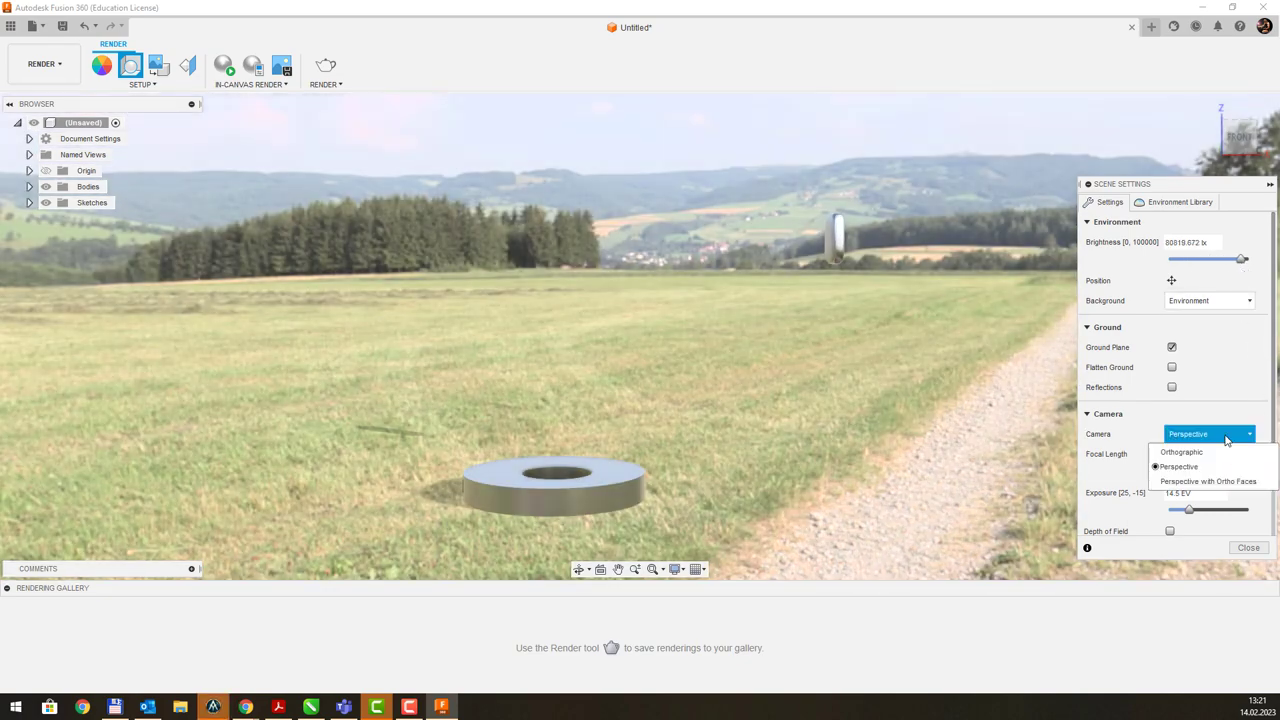
pyautogui.click(1223, 449)
pyautogui.click(1226, 436)
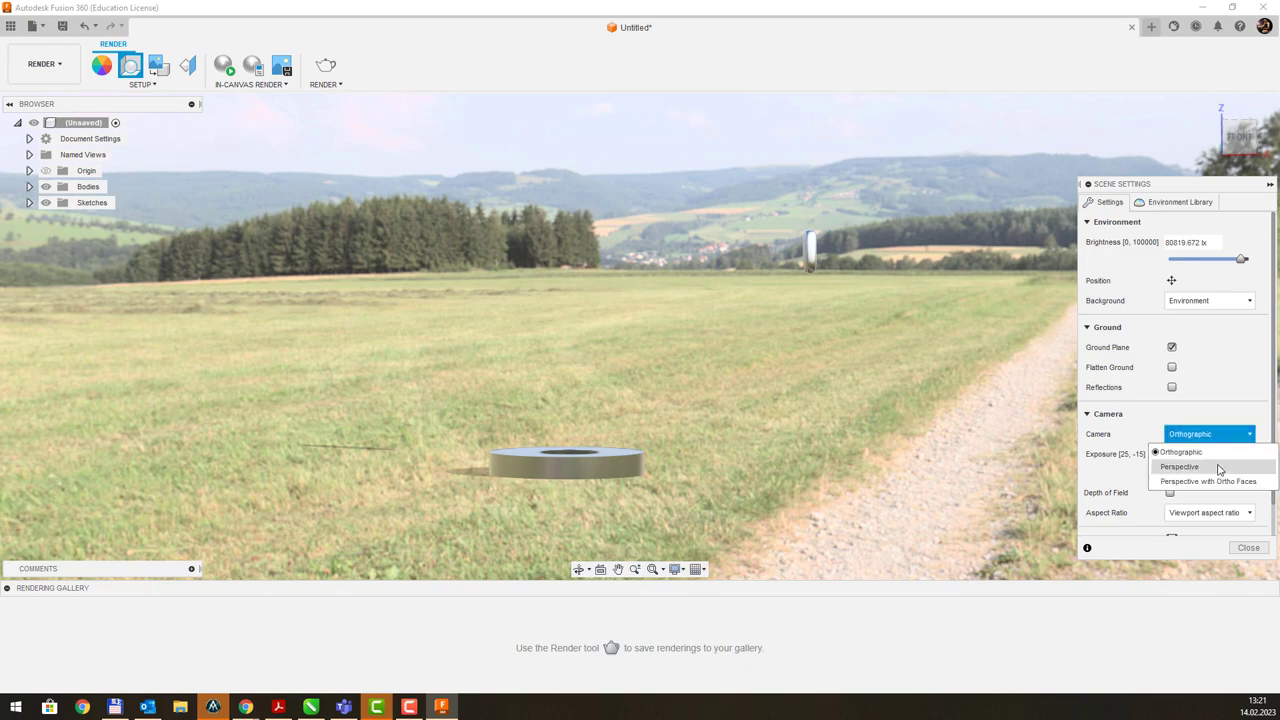
pyautogui.click(1220, 467)
# Step: Set the camera's focal length to 71 mm and exposure to 16.4 EV, and enable depth of field
pyautogui.moveTo(1203, 471); pyautogui.dragTo(1185, 515)
pyautogui.click(1171, 532)
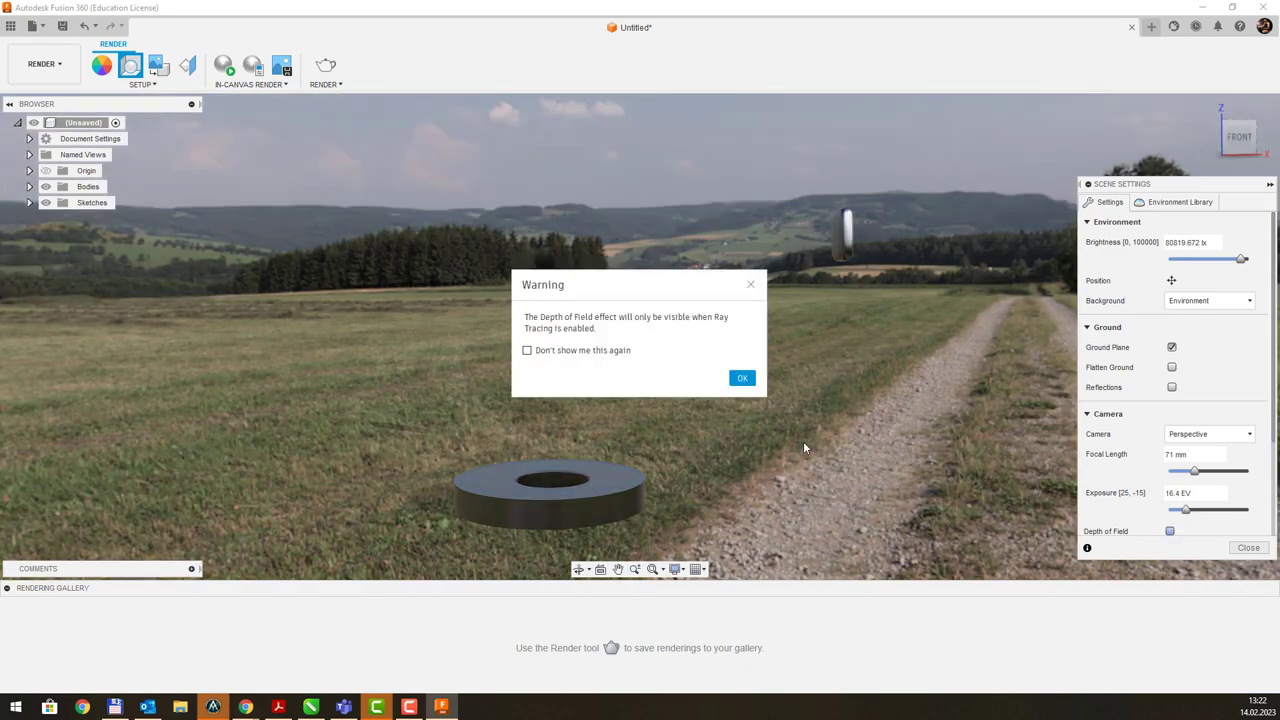
pyautogui.click(755, 287)
pyautogui.scroll(-3, 1197, 416)
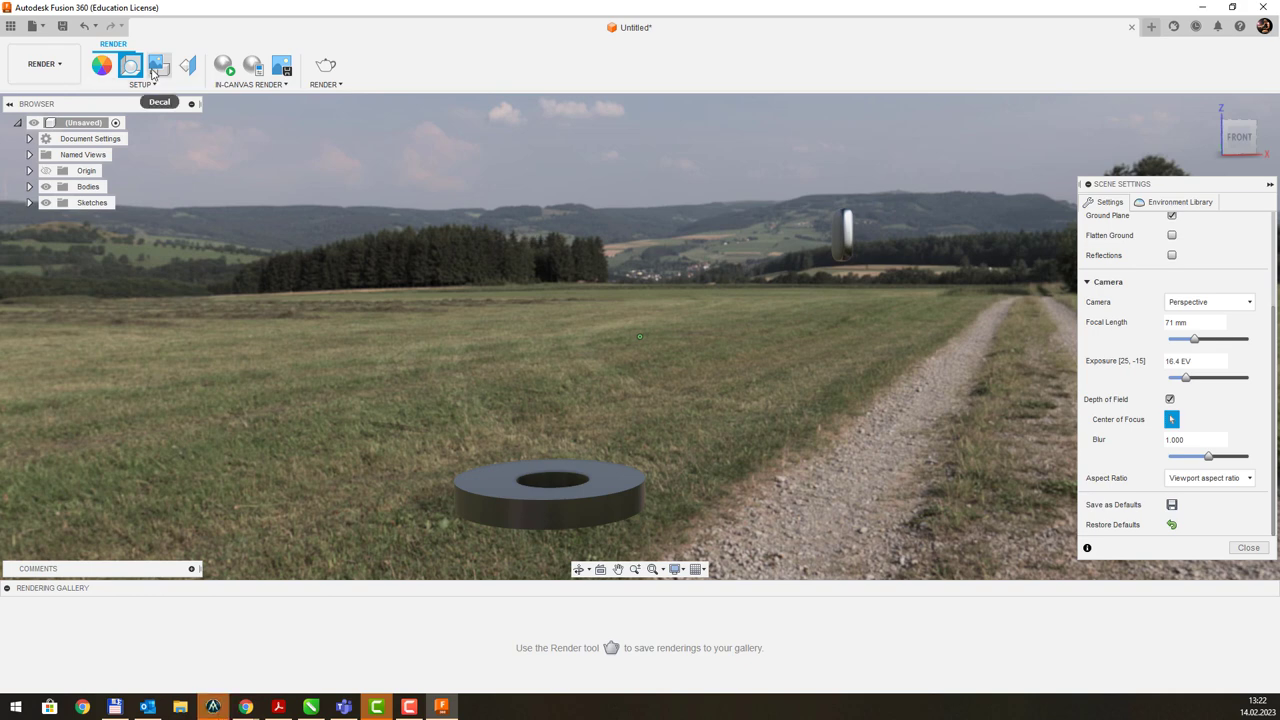
# Step: Open the Appearance settings and apply the Water - Wavy Sea liquid from the library to the disc
pyautogui.click(104, 70)
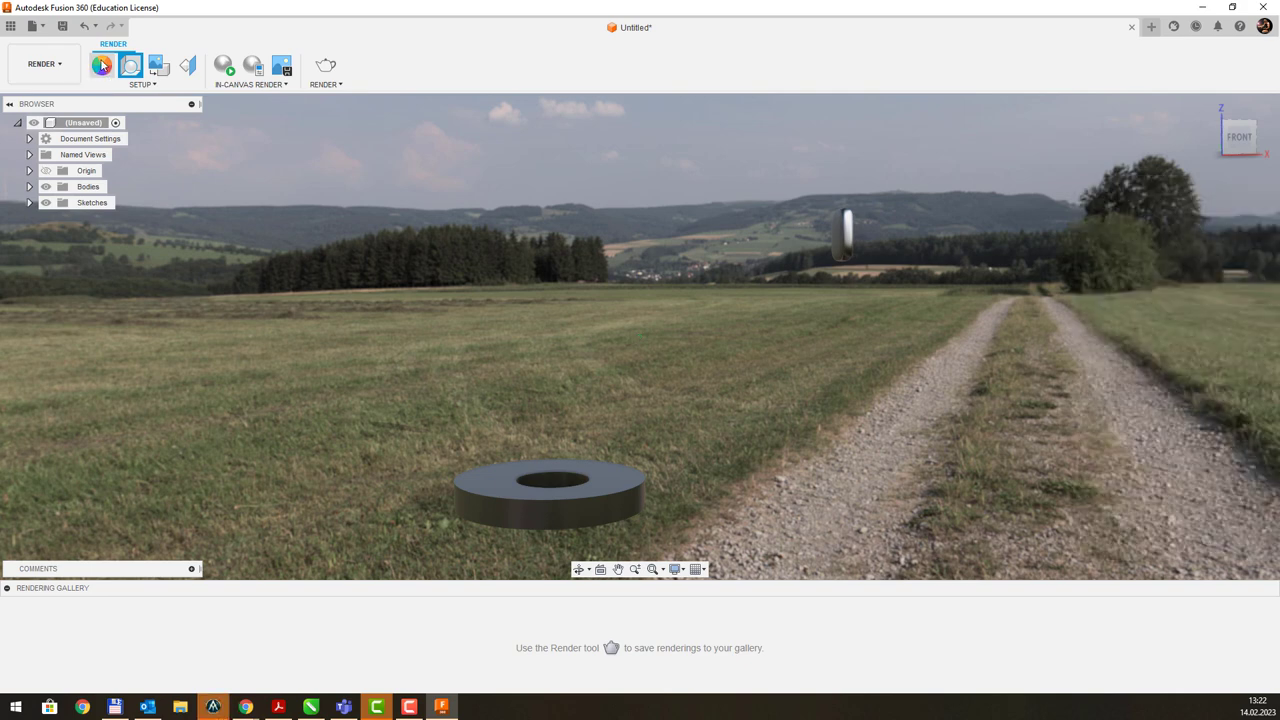
pyautogui.click(103, 66)
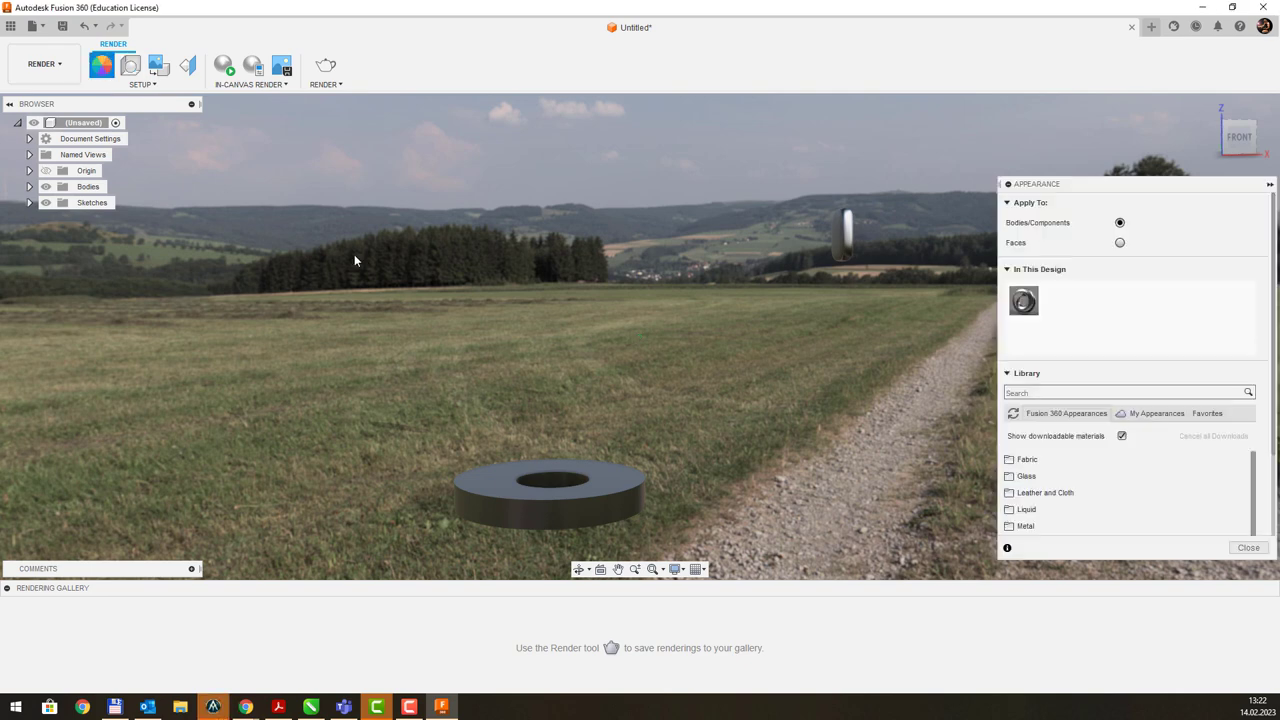
pyautogui.scroll(-2, 1081, 469)
pyautogui.click(1030, 476)
pyautogui.scroll(-5, 1060, 474)
pyautogui.moveTo(1024, 426)
pyautogui.mouseDown()
pyautogui.moveTo(1065, 432)
pyautogui.moveTo(669, 455)
pyautogui.moveTo(614, 484)
pyautogui.mouseUp()
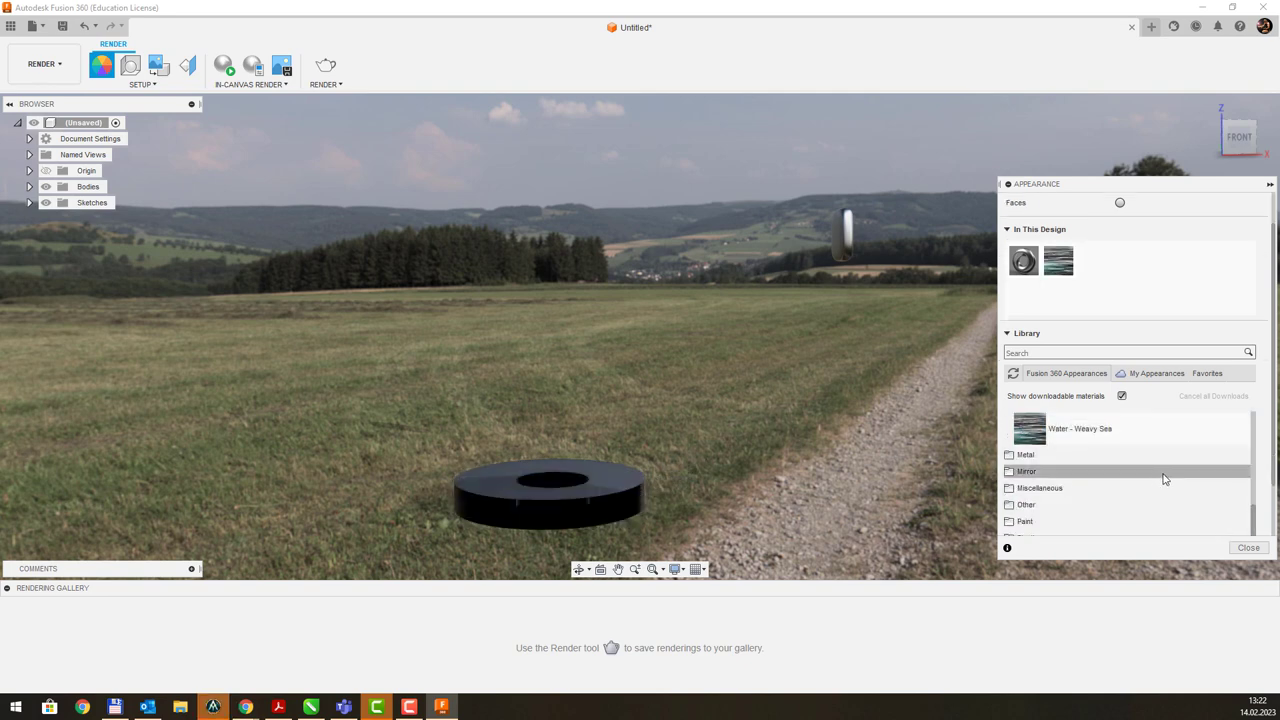
# Step: Apply the Mirror appearance to the disc in place of the water
pyautogui.moveTo(794, 433); pyautogui.dragTo(807, 289, button='middle')
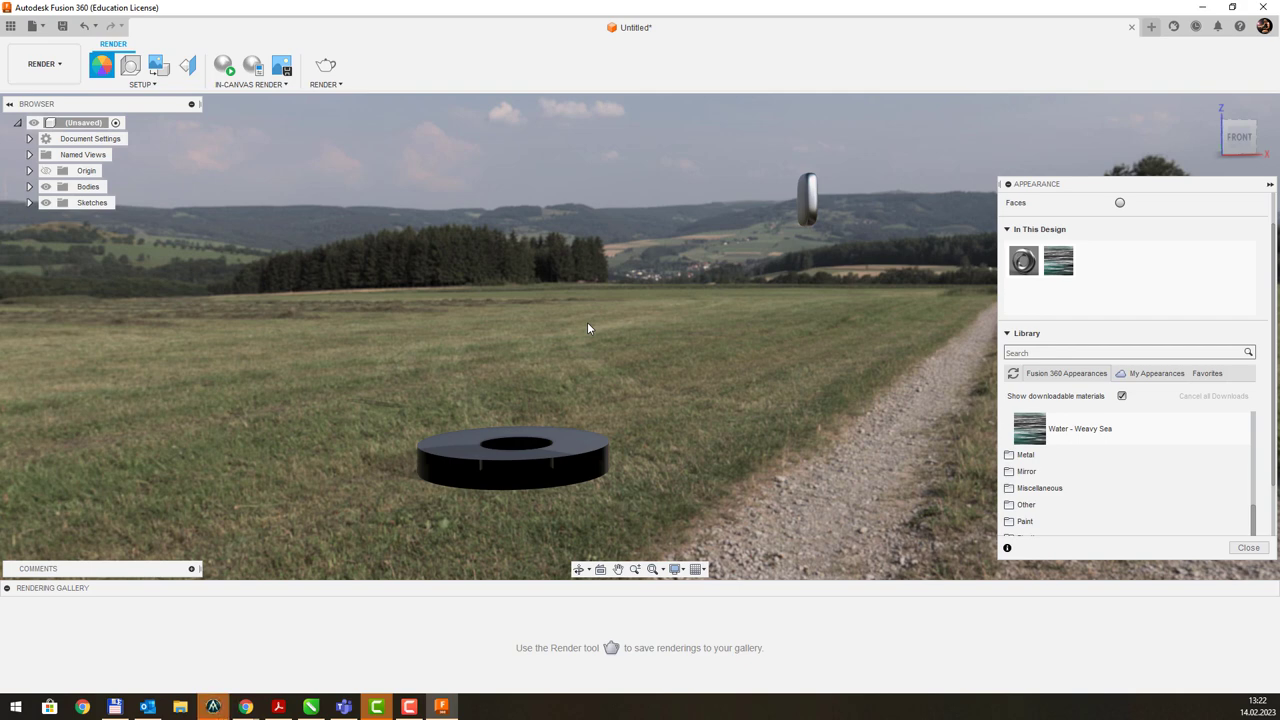
pyautogui.click(1052, 472)
pyautogui.moveTo(1030, 422); pyautogui.dragTo(581, 454)
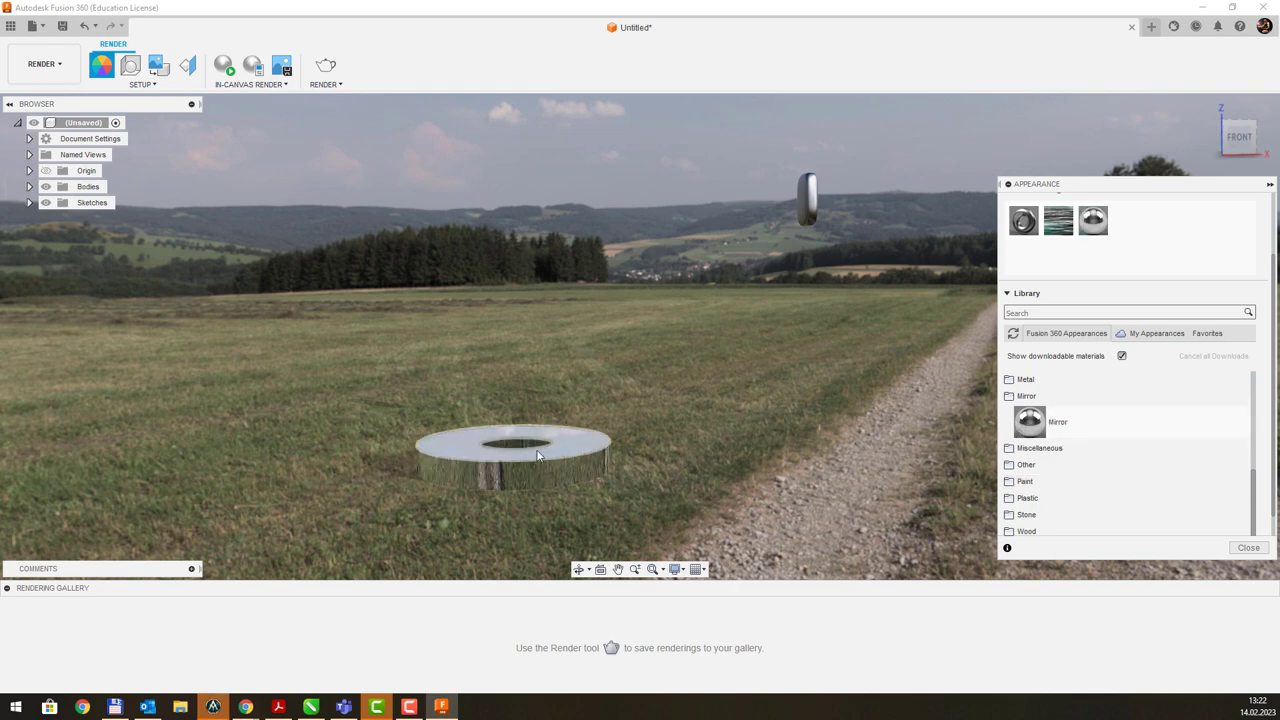
# Step: Apply the glossy paint Paint - Enamel Glossy (Green) to the disc
pyautogui.click(1045, 481)
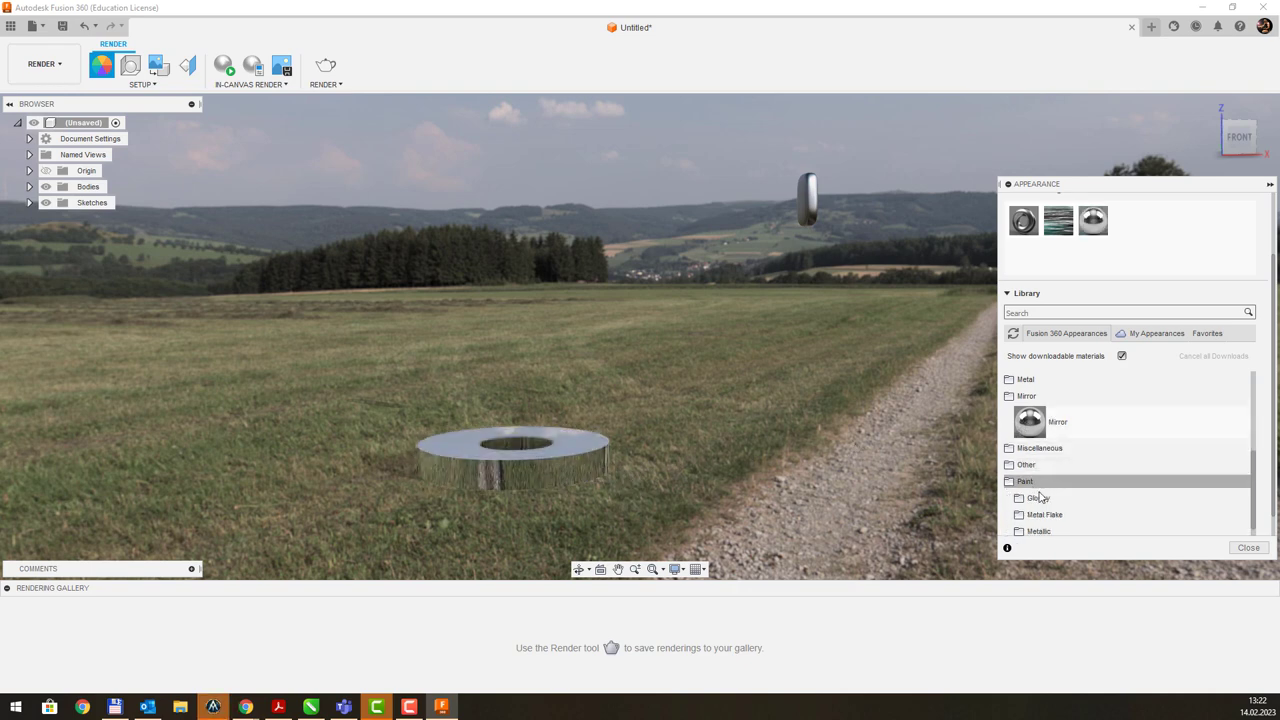
pyautogui.click(1040, 498)
pyautogui.scroll(-2, 1040, 498)
pyautogui.moveTo(1040, 511); pyautogui.dragTo(580, 451)
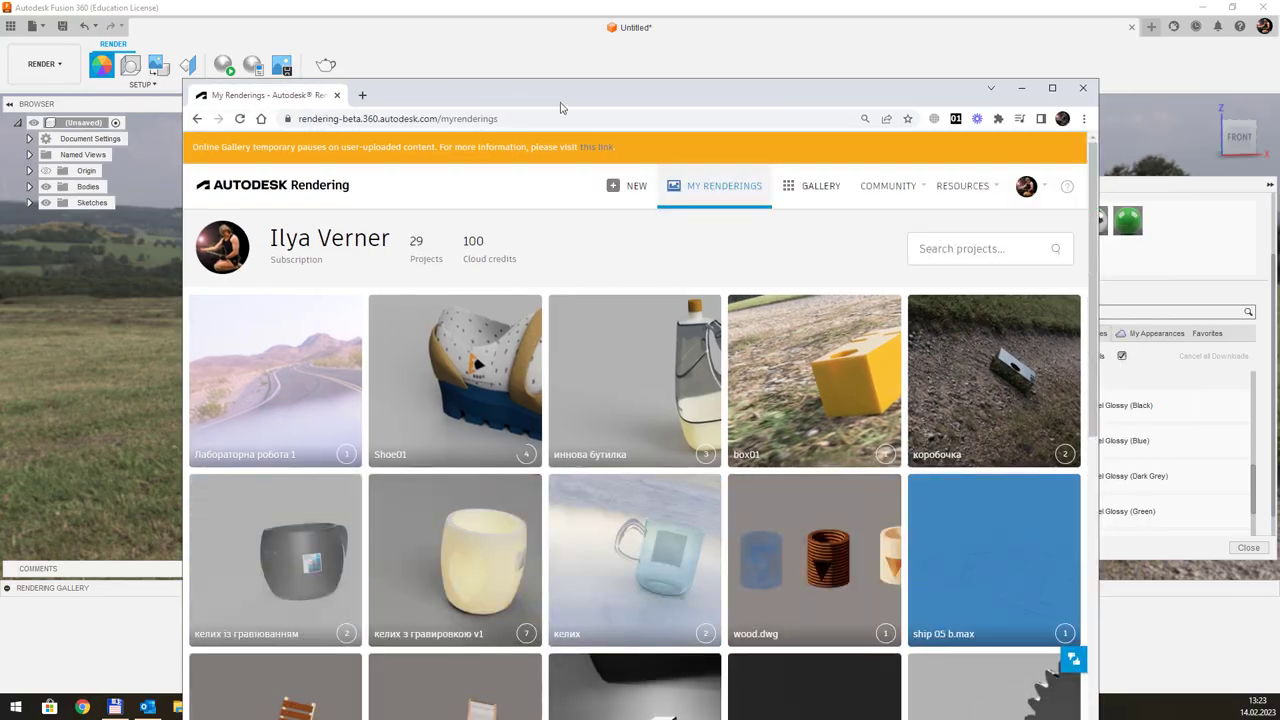
# Step: Enlarge the Autodesk Rendering browser window, look through the projects in My Renderings and return to Fusion 360
pyautogui.doubleClick(569, 104)
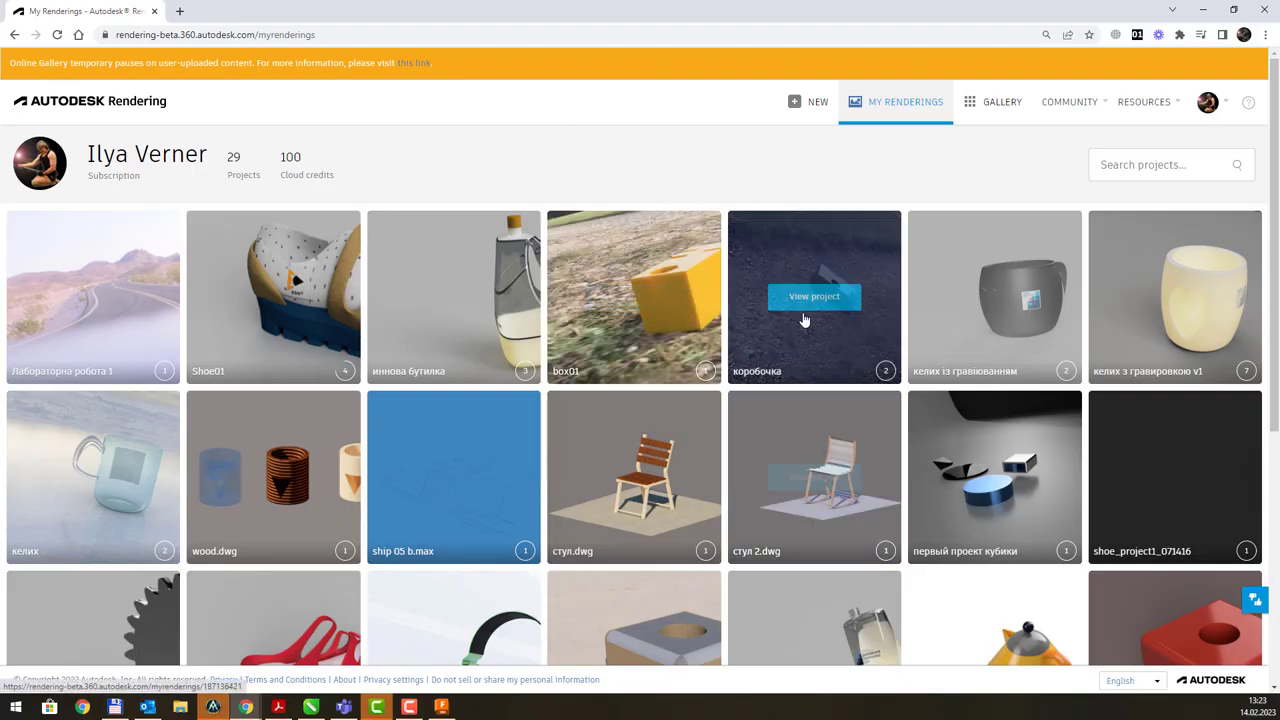
pyautogui.scroll(-4, 730, 300)
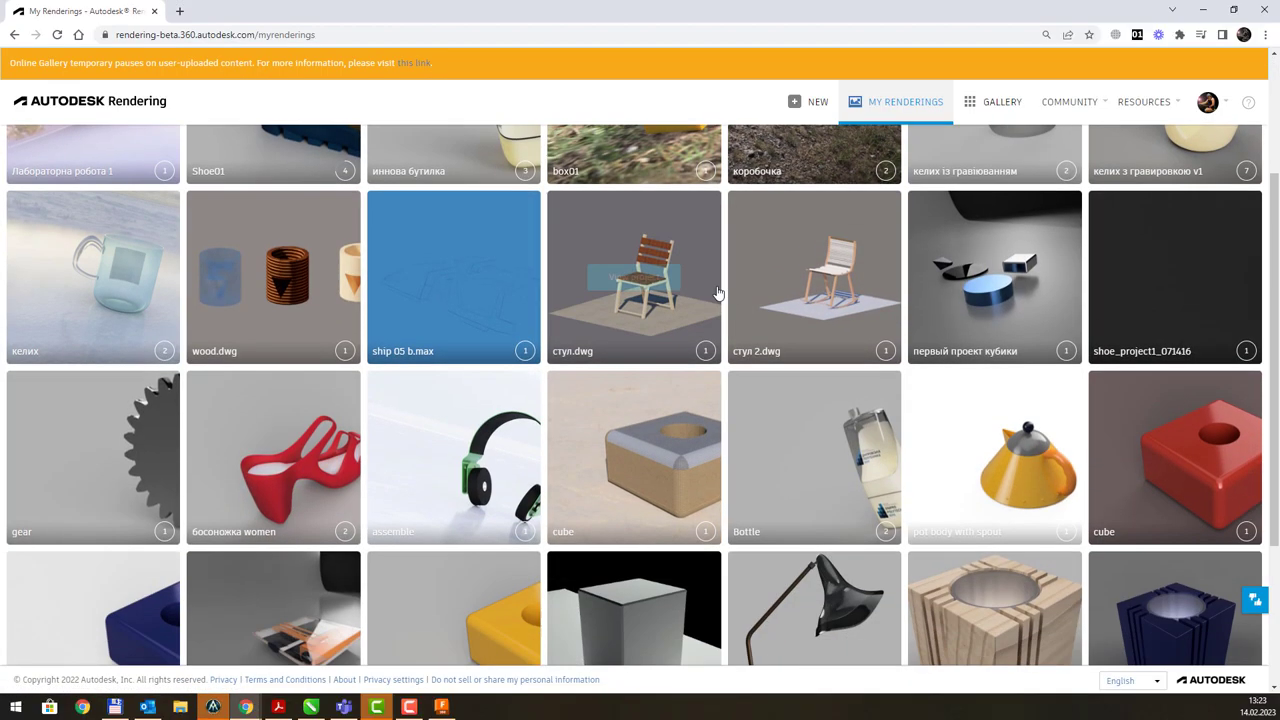
pyautogui.scroll(-1, 727, 337)
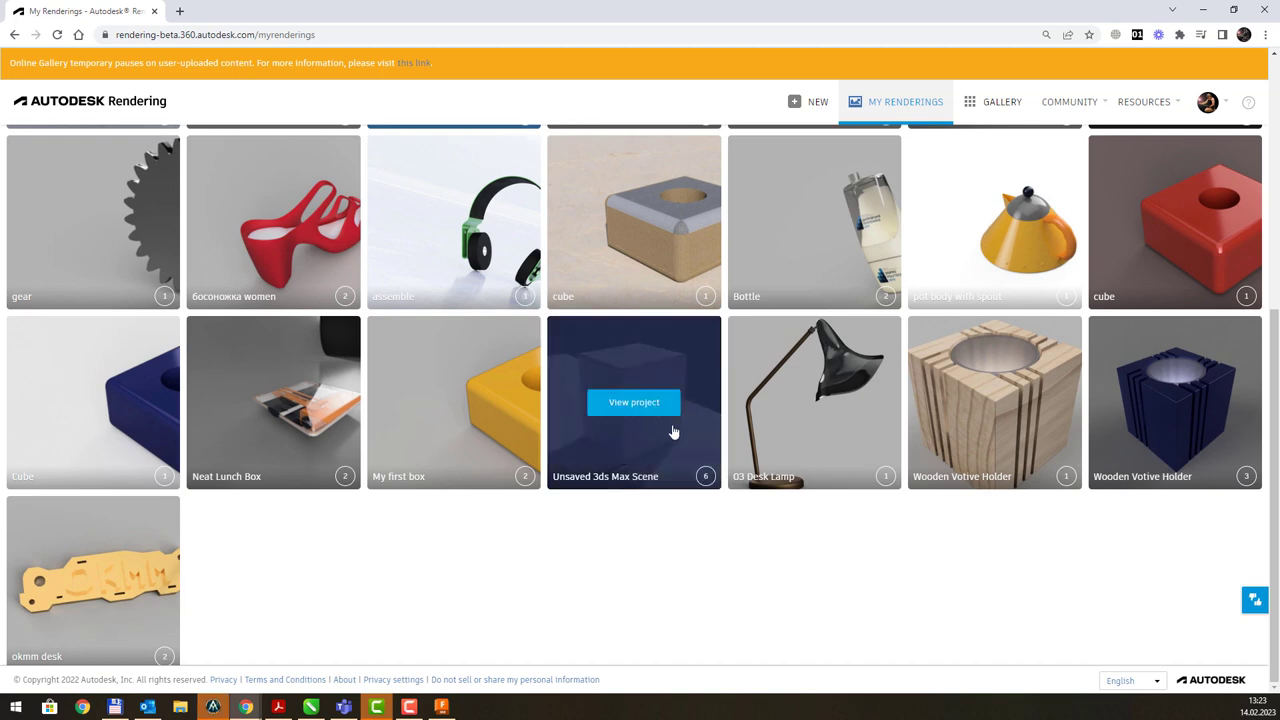
pyautogui.scroll(2, 790, 520)
pyautogui.scroll(1, 792, 517)
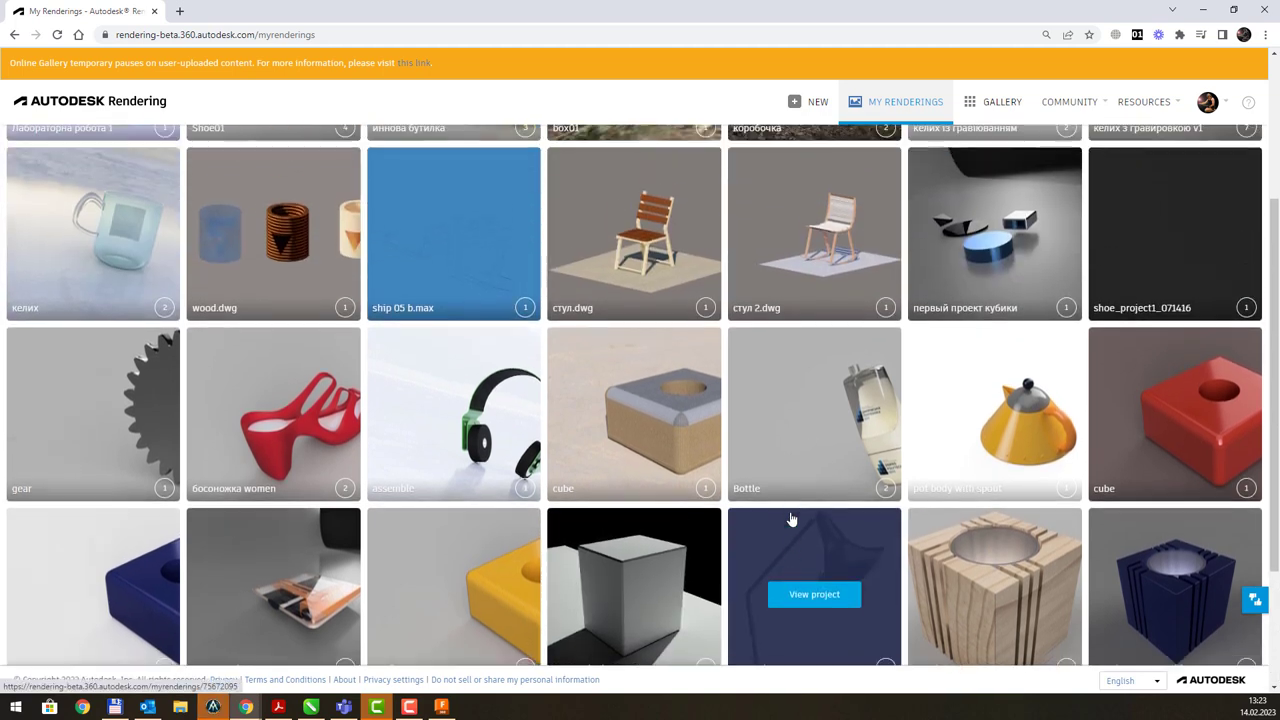
pyautogui.scroll(2, 793, 515)
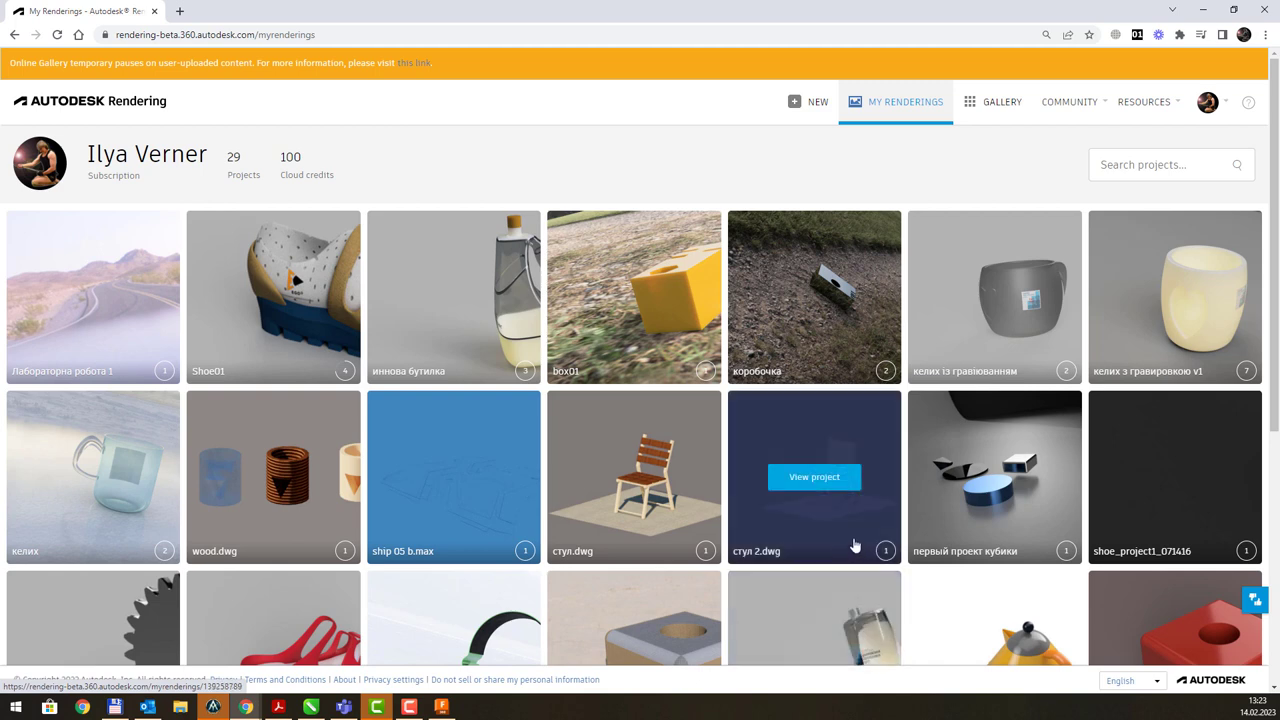
pyautogui.moveTo(1000, 543)
pyautogui.scroll(-3, 1000, 543)
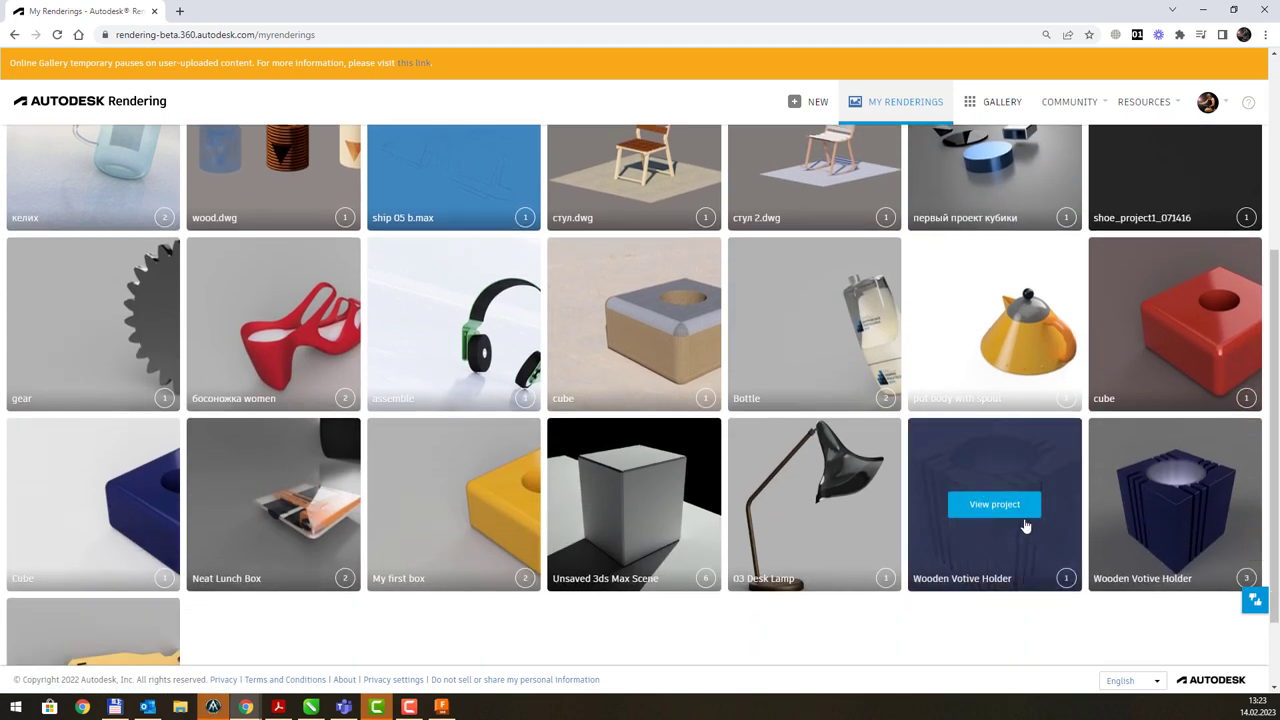
pyautogui.scroll(3, 445, 383)
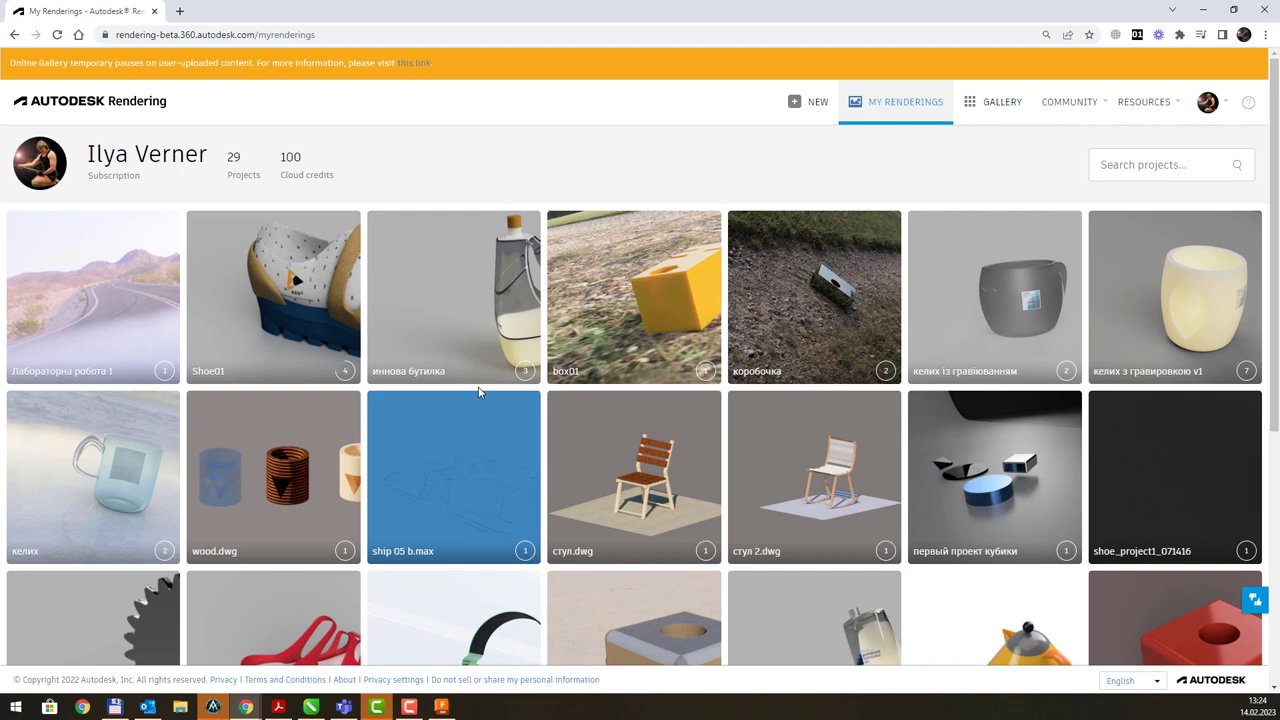
pyautogui.moveTo(324, 238)
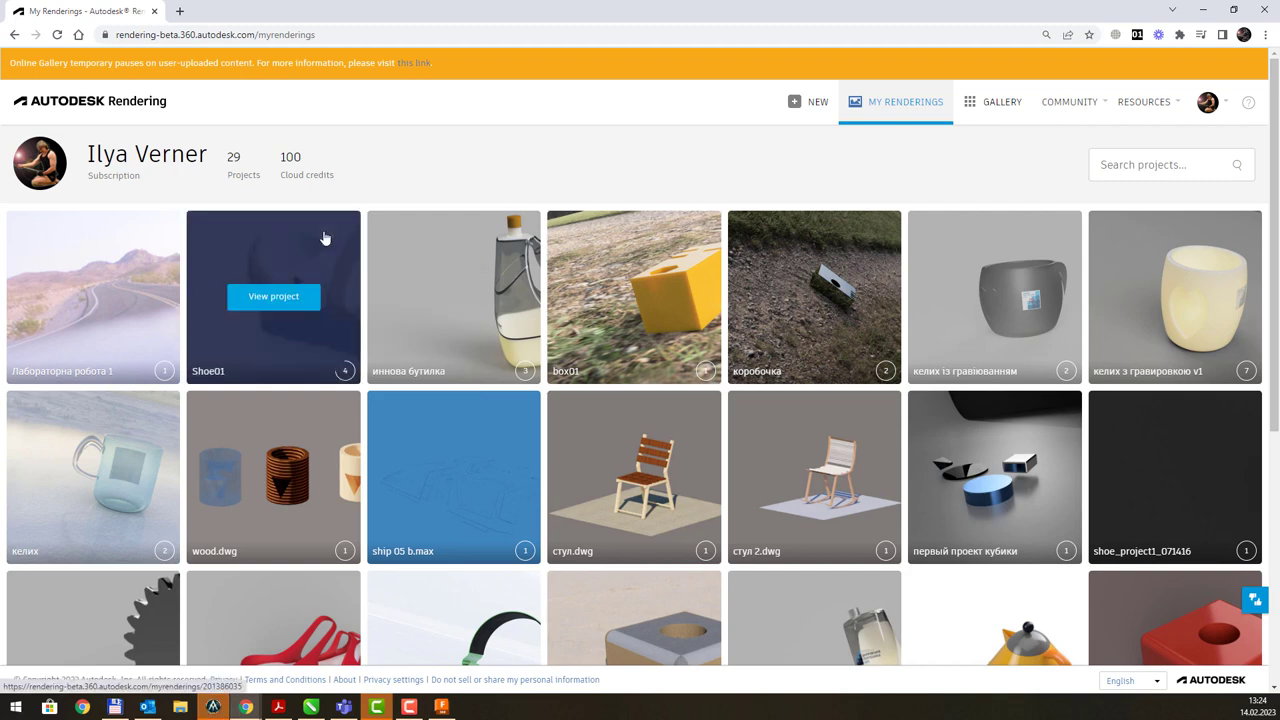
pyautogui.click(245, 707)
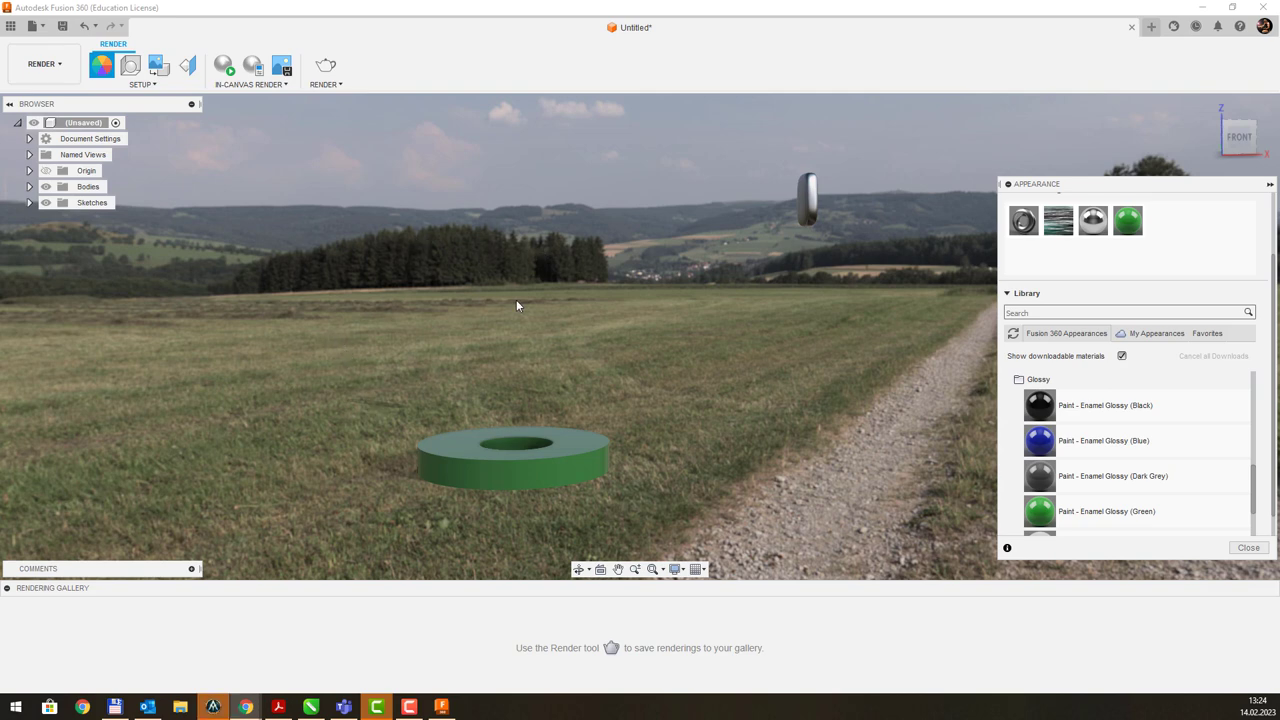
# Step: Switch to the Animation workspace and record a view change that brings the whole green disc into sight
pyautogui.click(44, 64)
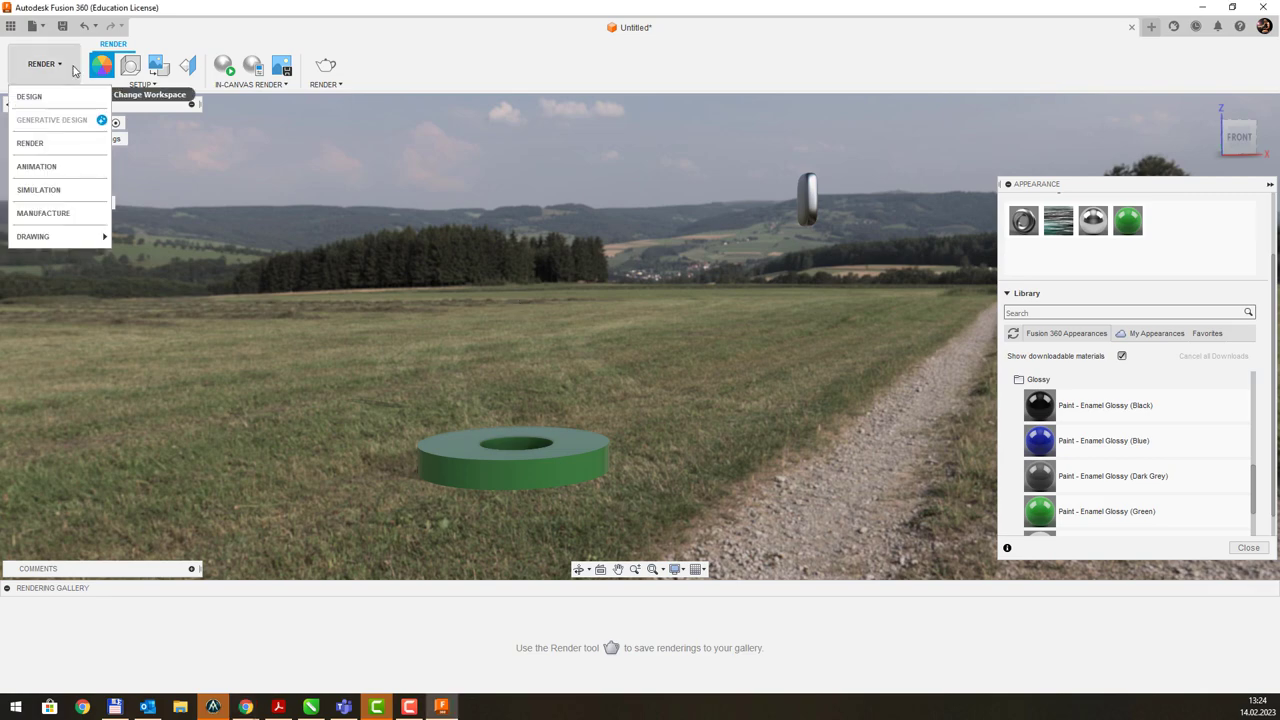
pyautogui.click(83, 172)
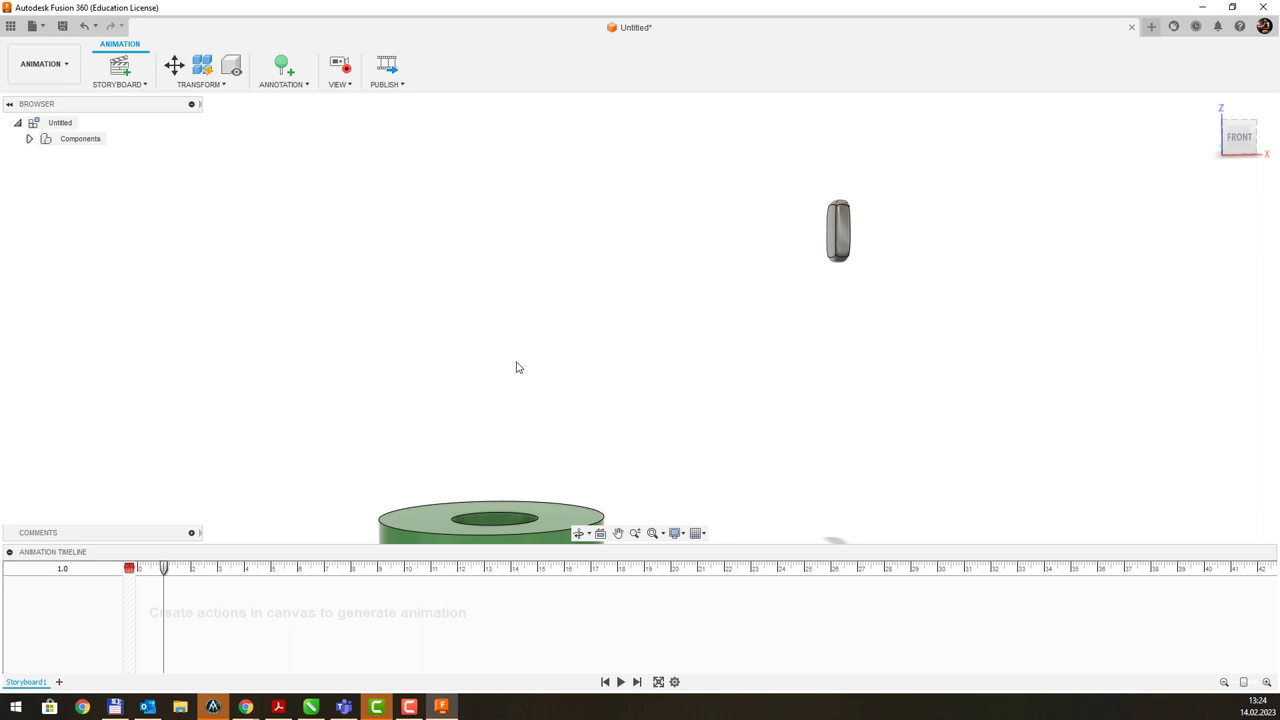
pyautogui.moveTo(574, 411); pyautogui.dragTo(590, 292, button='middle')
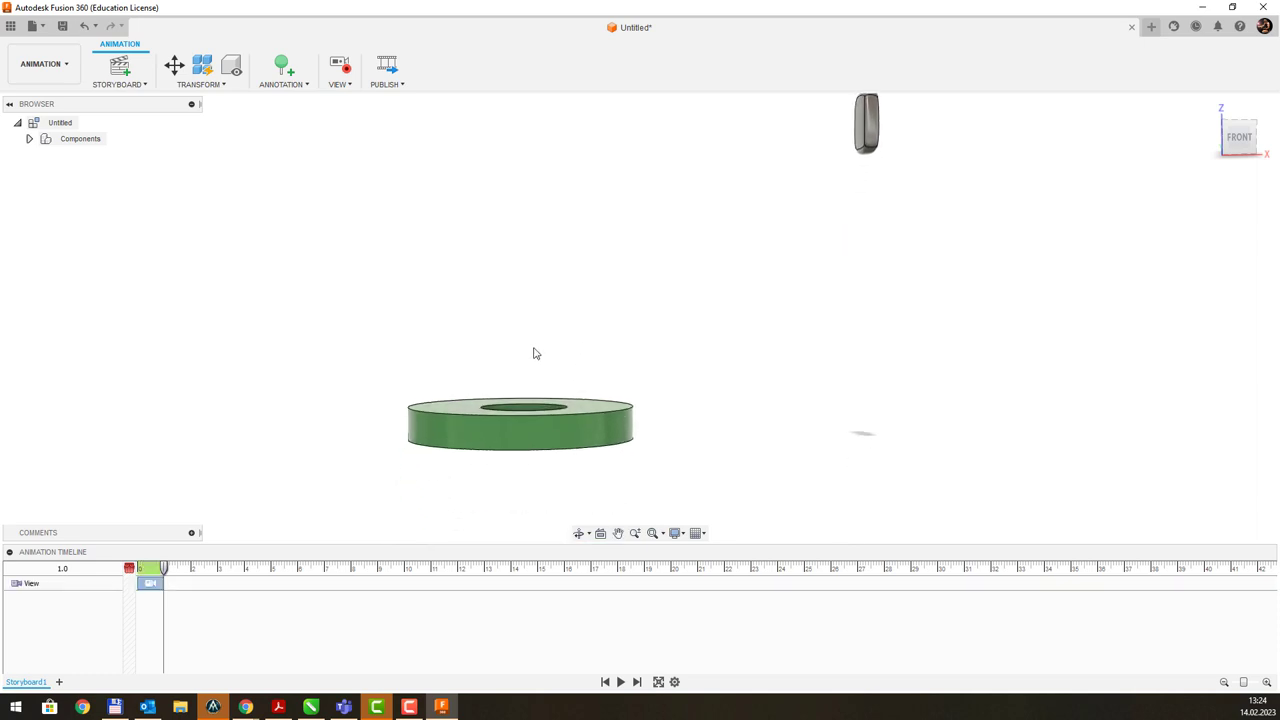
# Step: Open the Simulation workspace, review the study types from Modal Frequencies through Injection Molding Simulation, and close the new study dialog without creating one
pyautogui.click(68, 65)
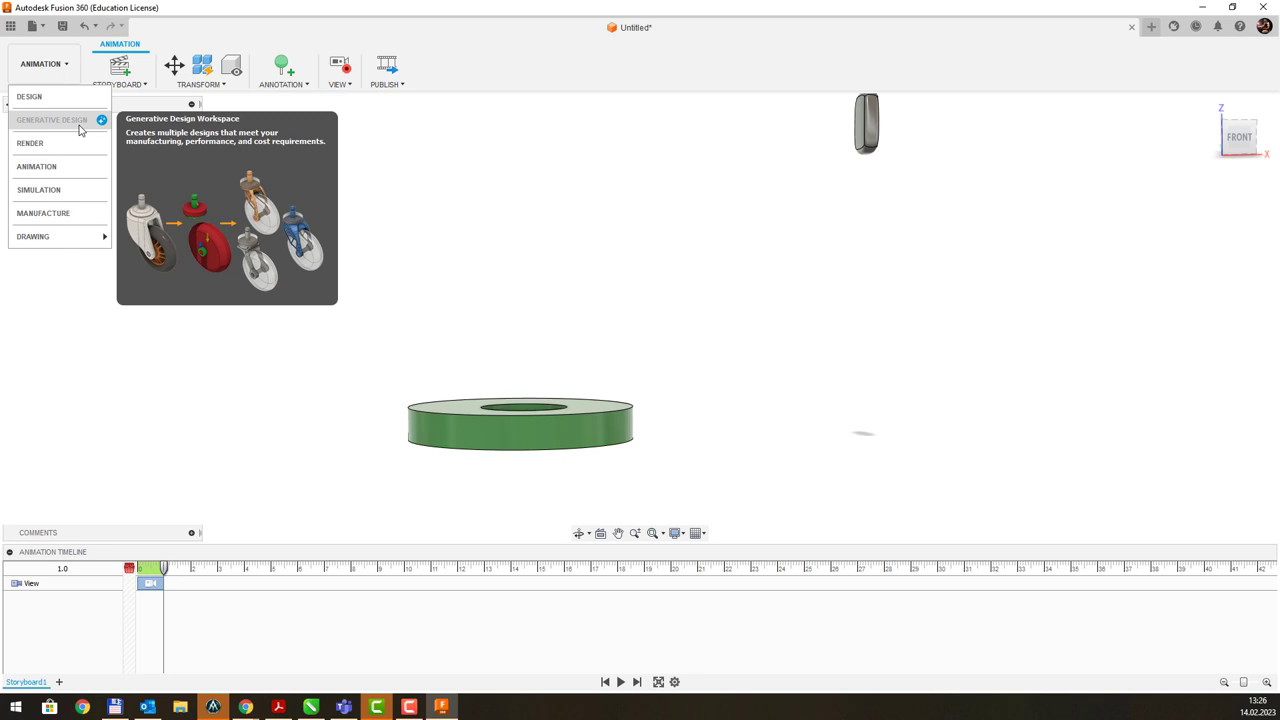
pyautogui.click(78, 200)
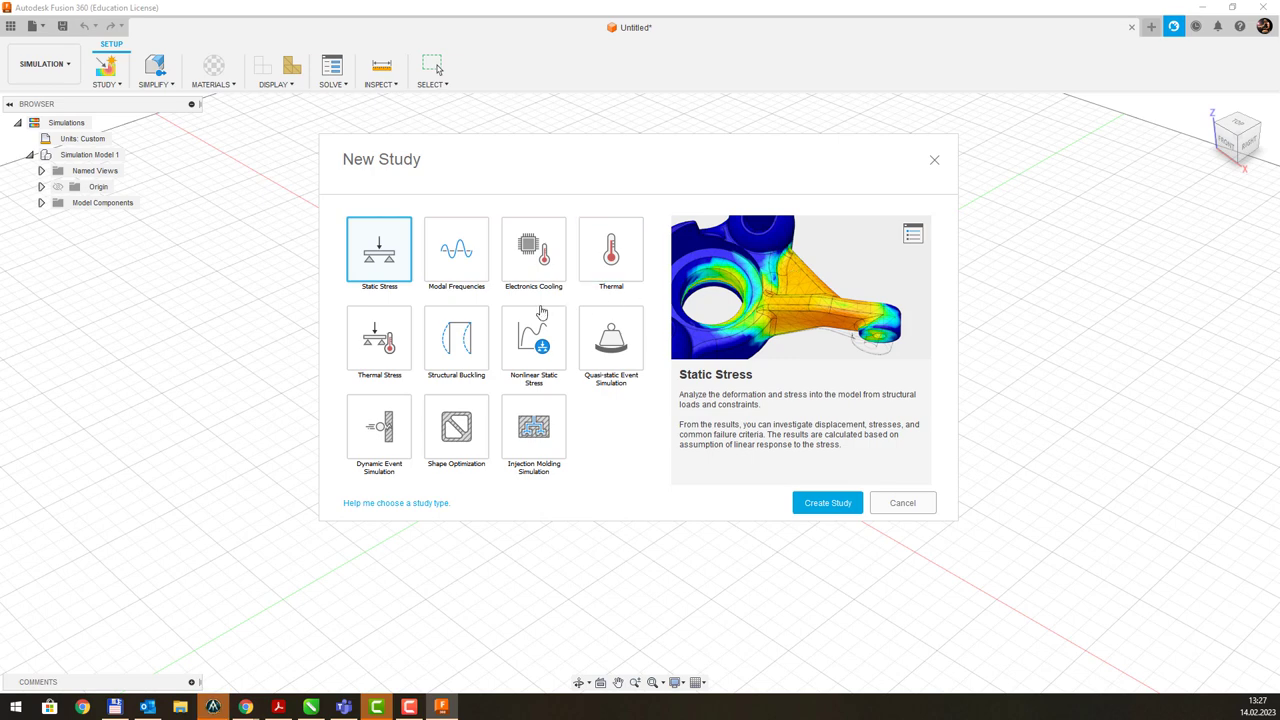
pyautogui.click(446, 268)
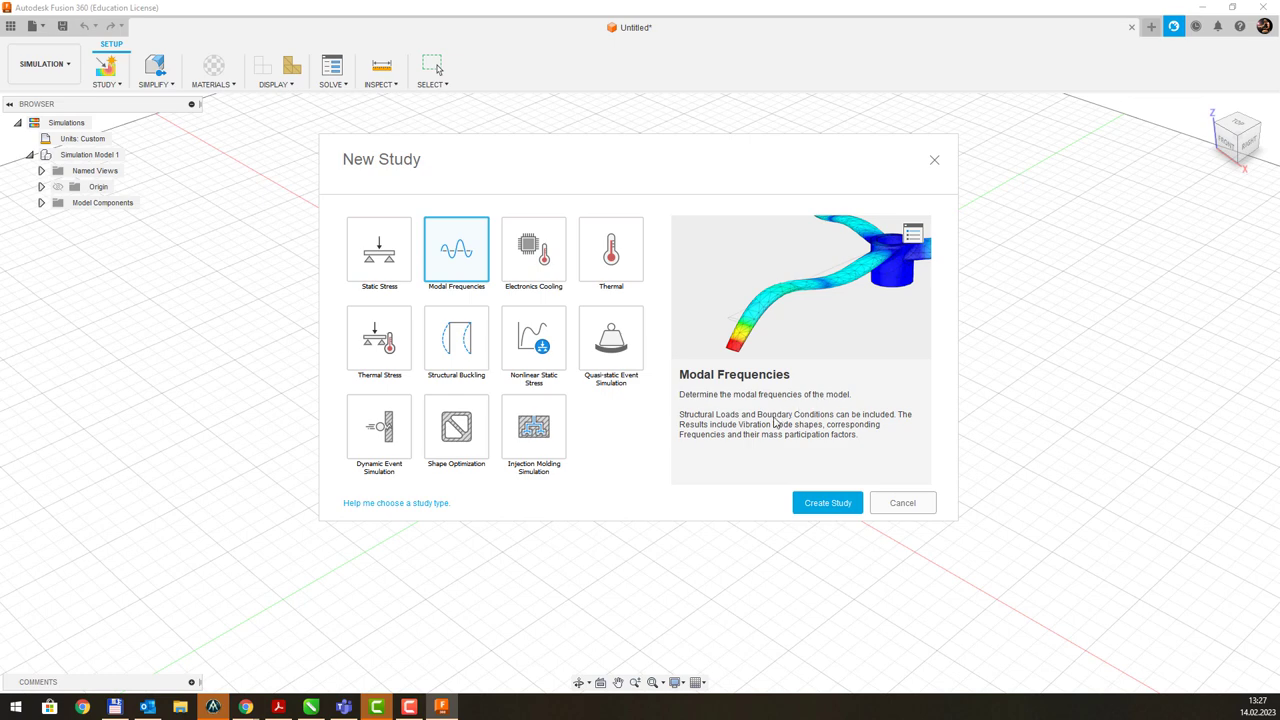
pyautogui.click(538, 245)
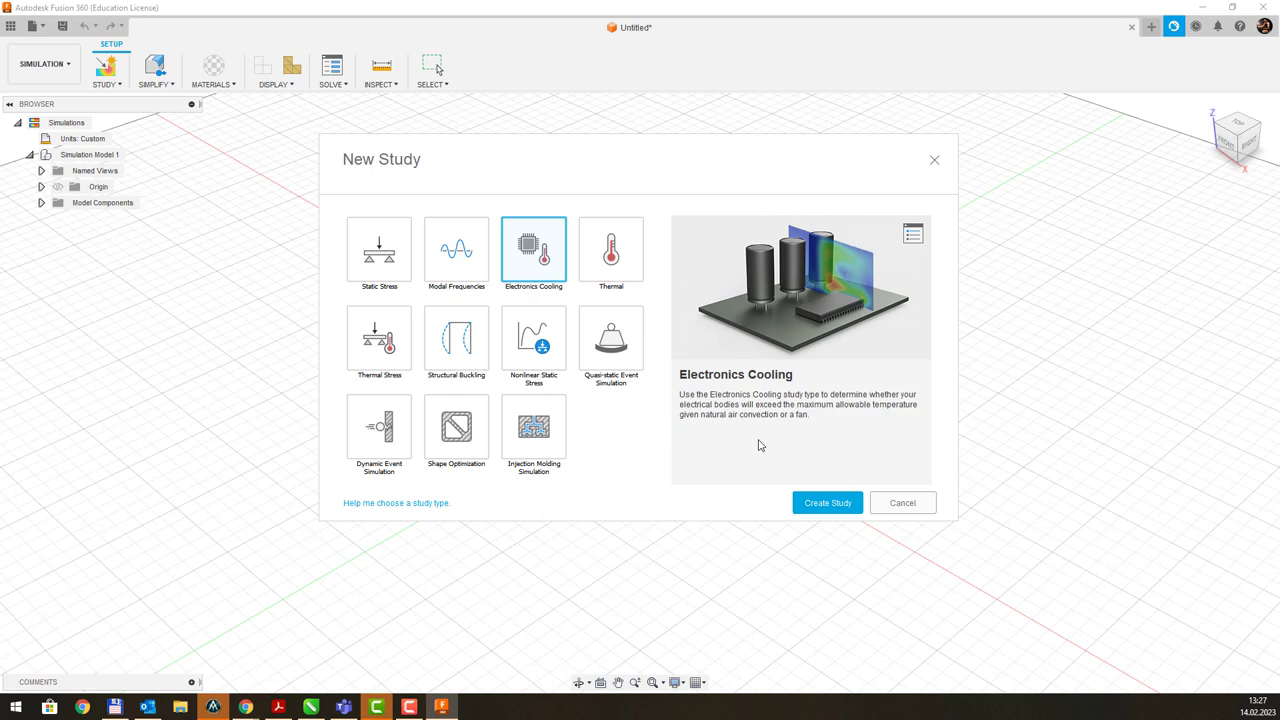
pyautogui.click(628, 272)
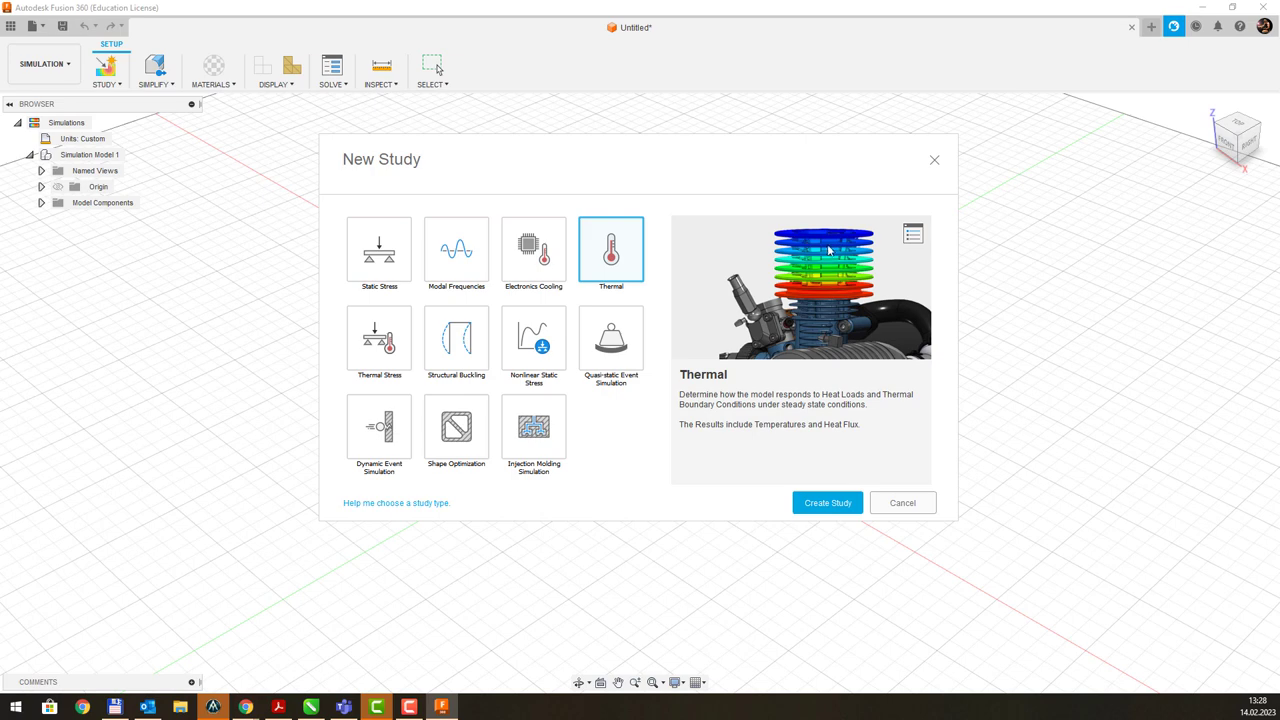
pyautogui.click(381, 344)
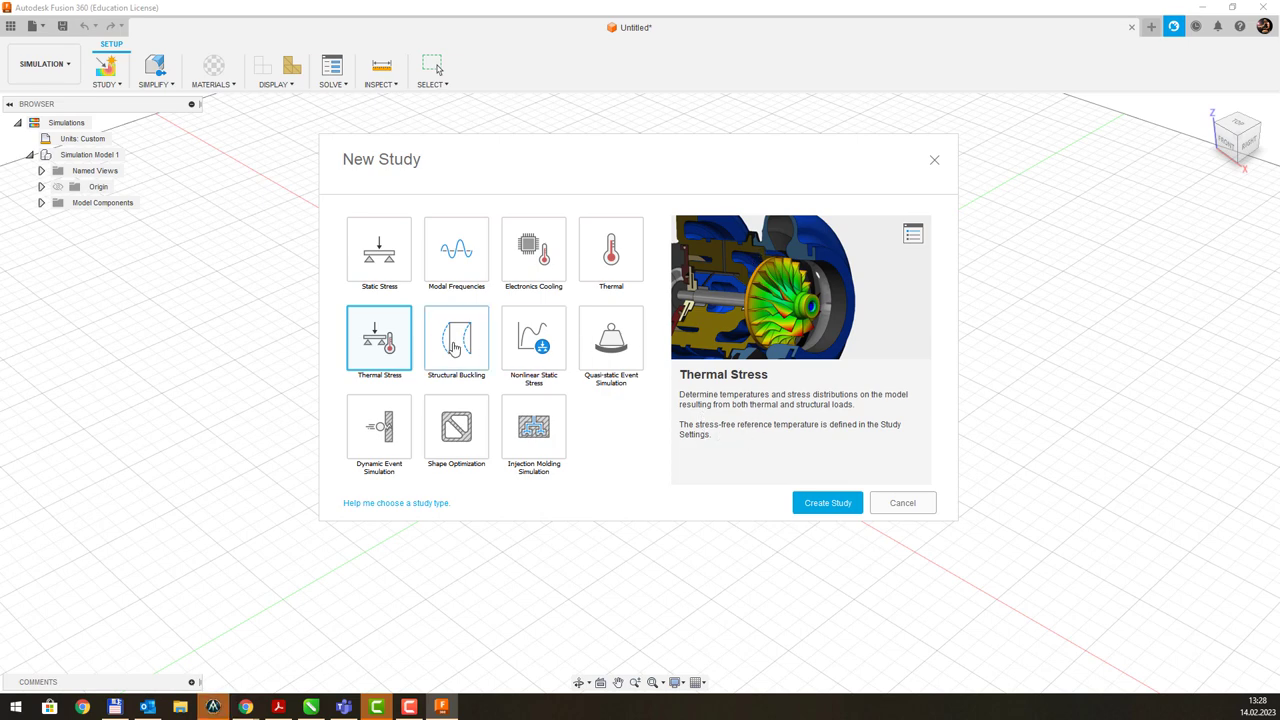
pyautogui.click(455, 348)
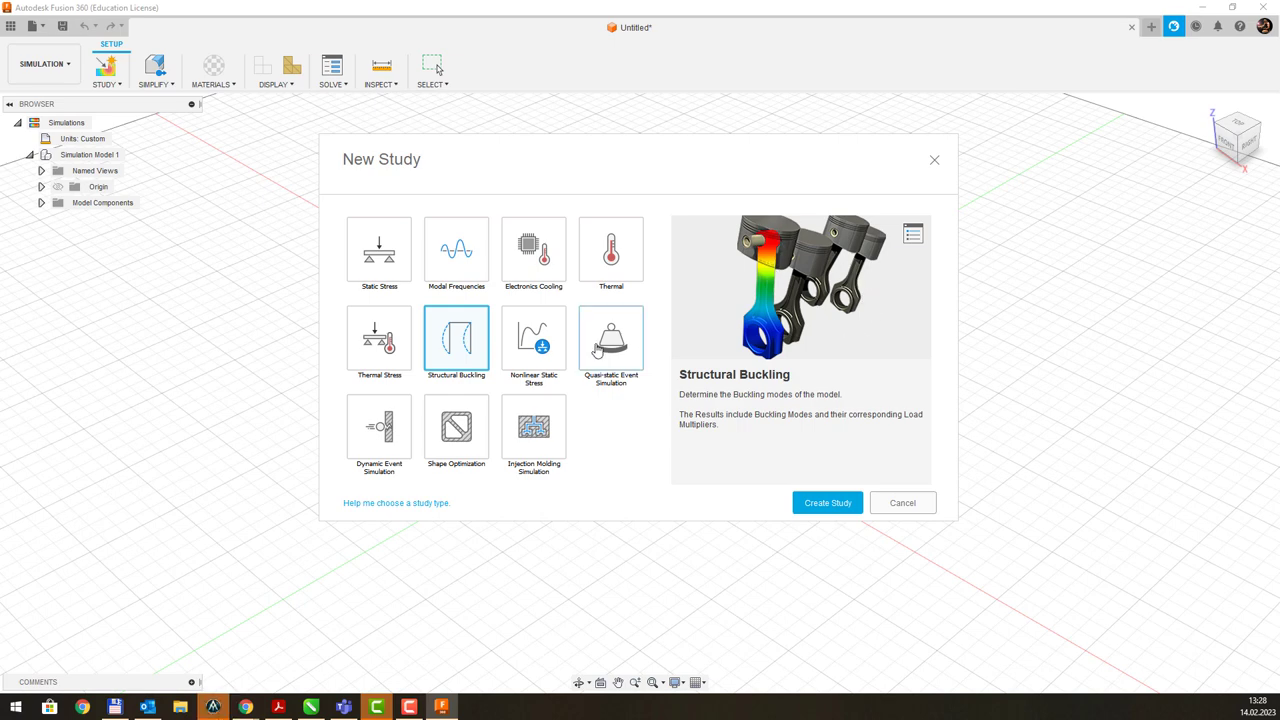
pyautogui.click(521, 340)
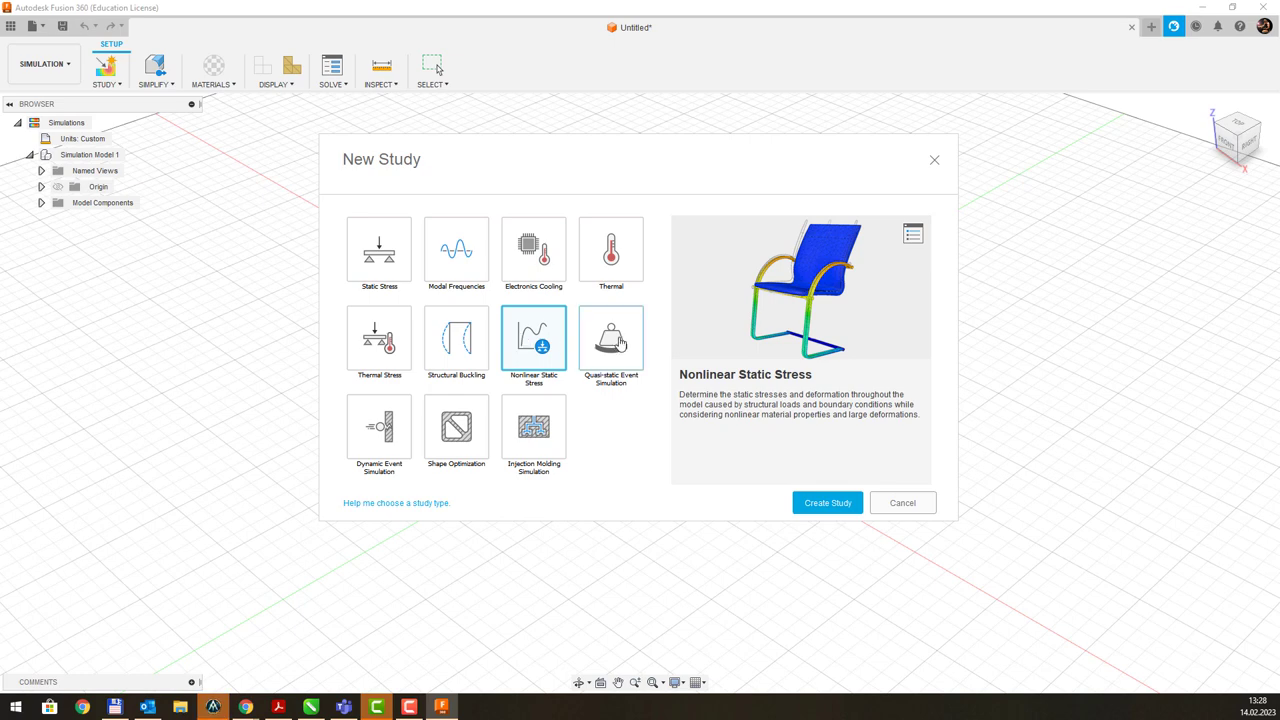
pyautogui.click(620, 342)
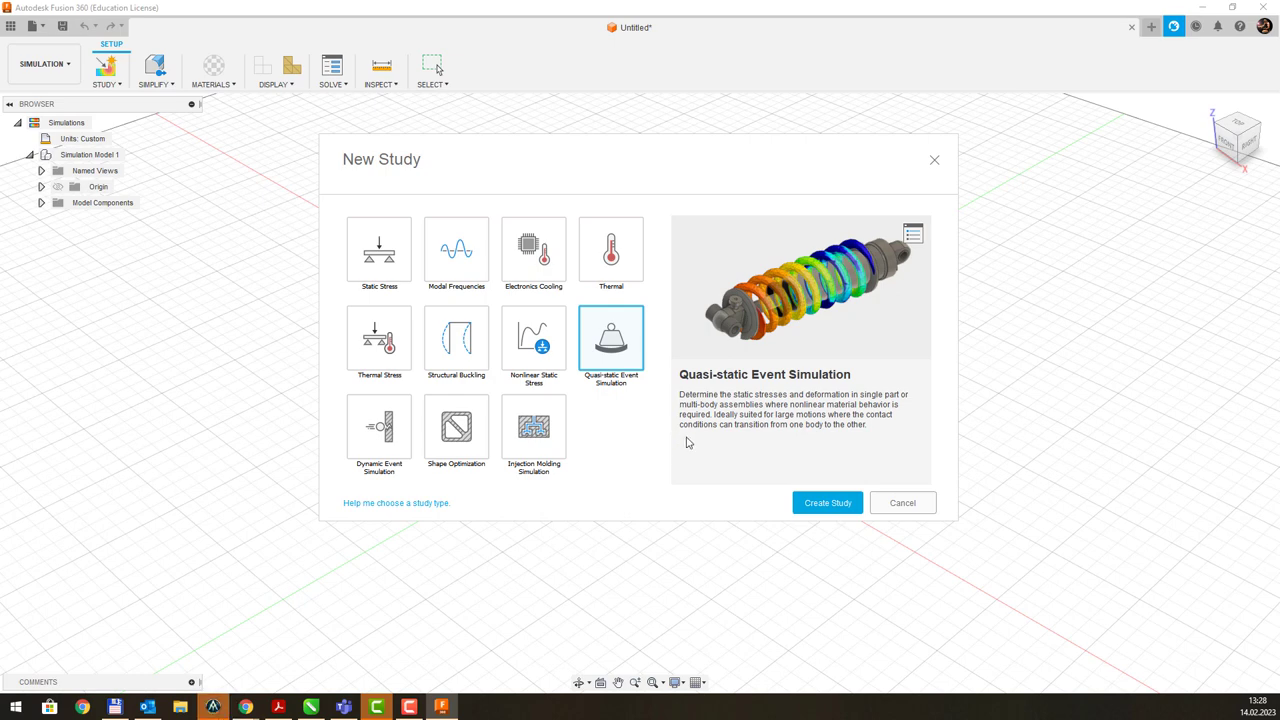
pyautogui.click(385, 437)
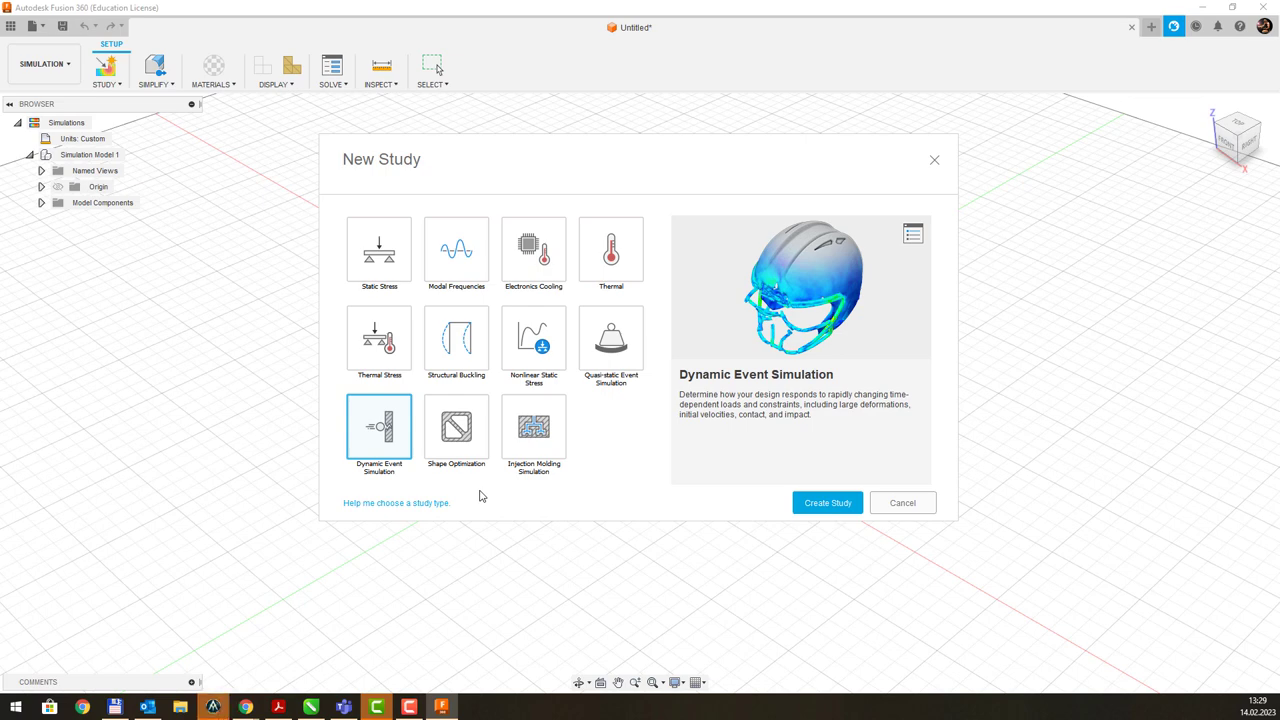
pyautogui.click(456, 430)
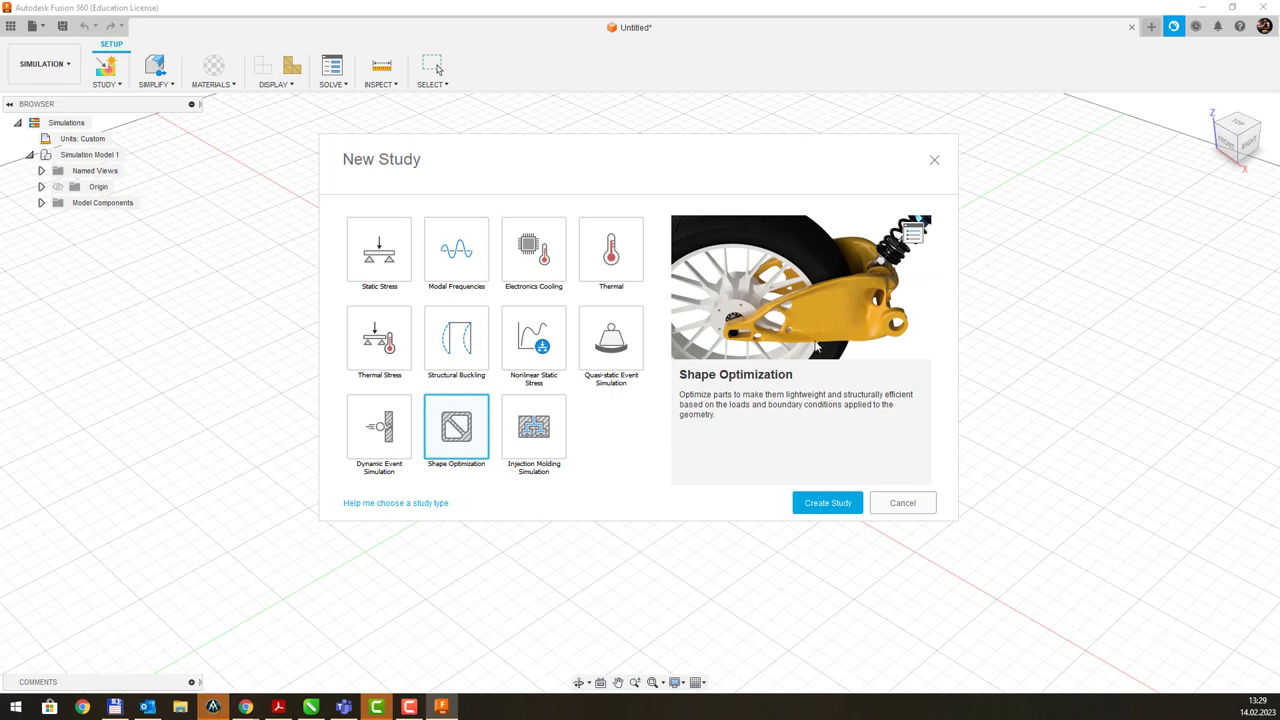
pyautogui.click(546, 436)
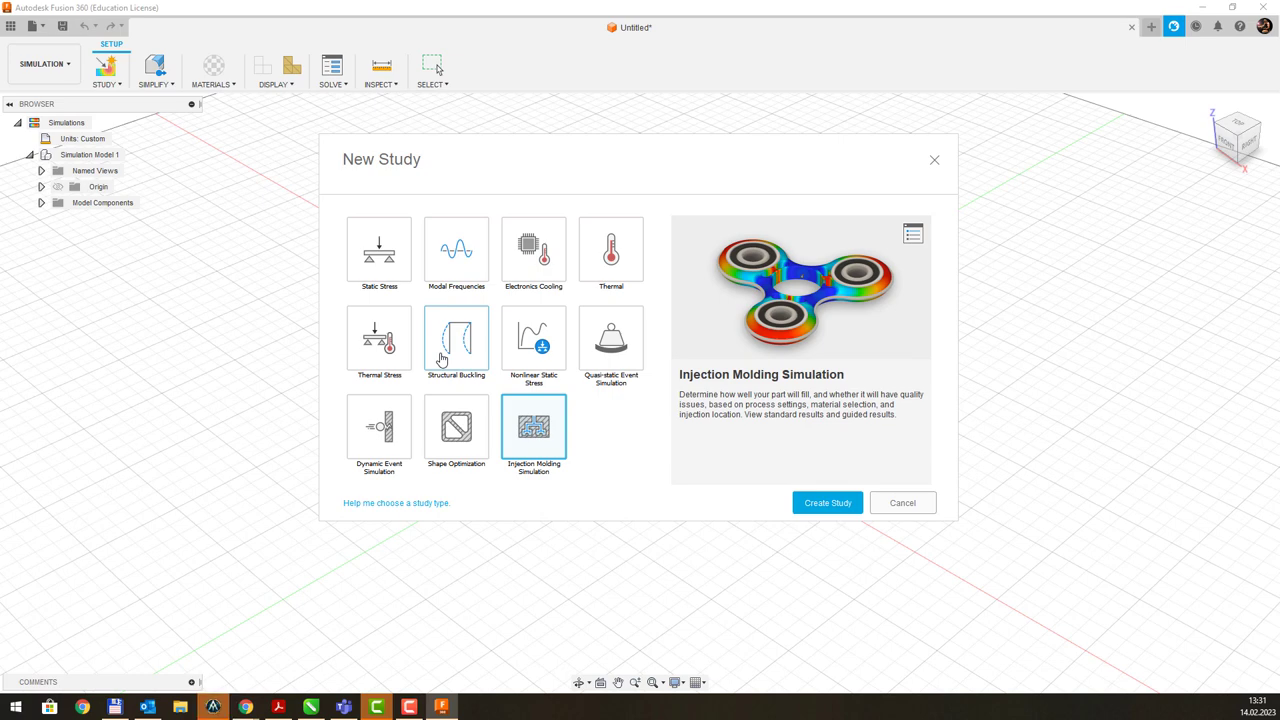
pyautogui.click(934, 160)
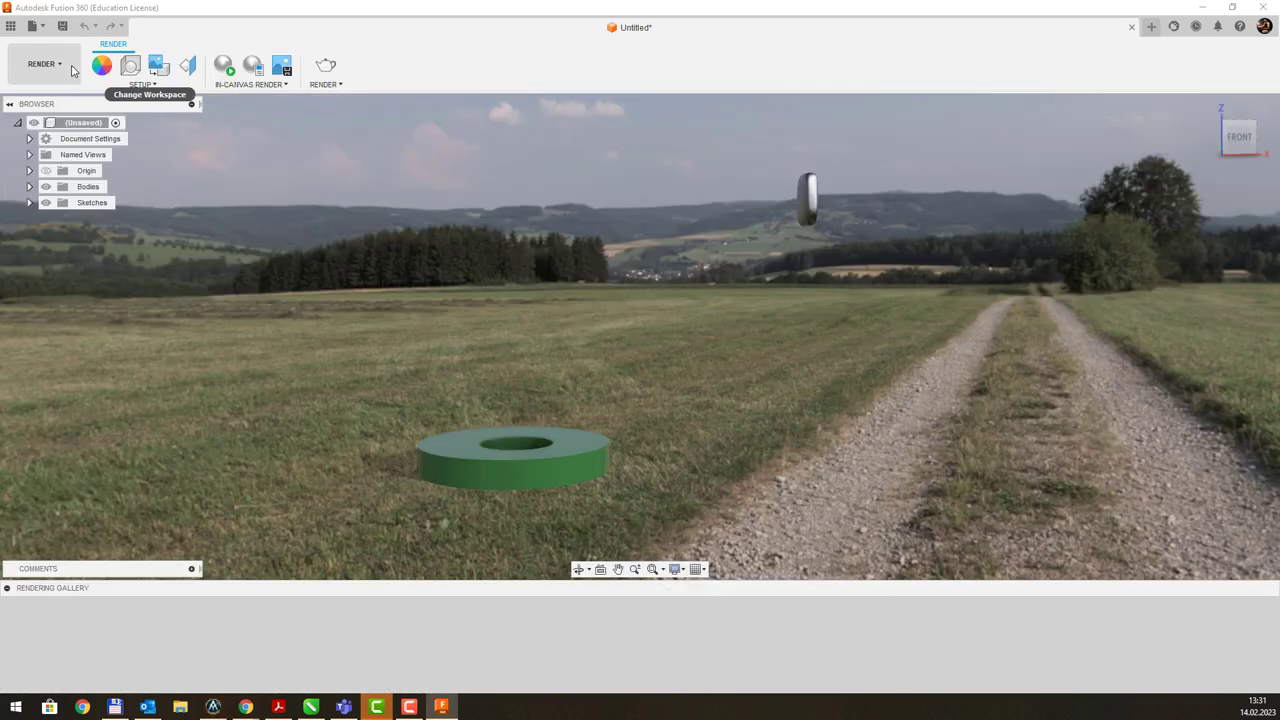
# Step: Switch to the Manufacture workspace and open the 2D Milling - Patterns design from the CAM Samples project
pyautogui.click(70, 68)
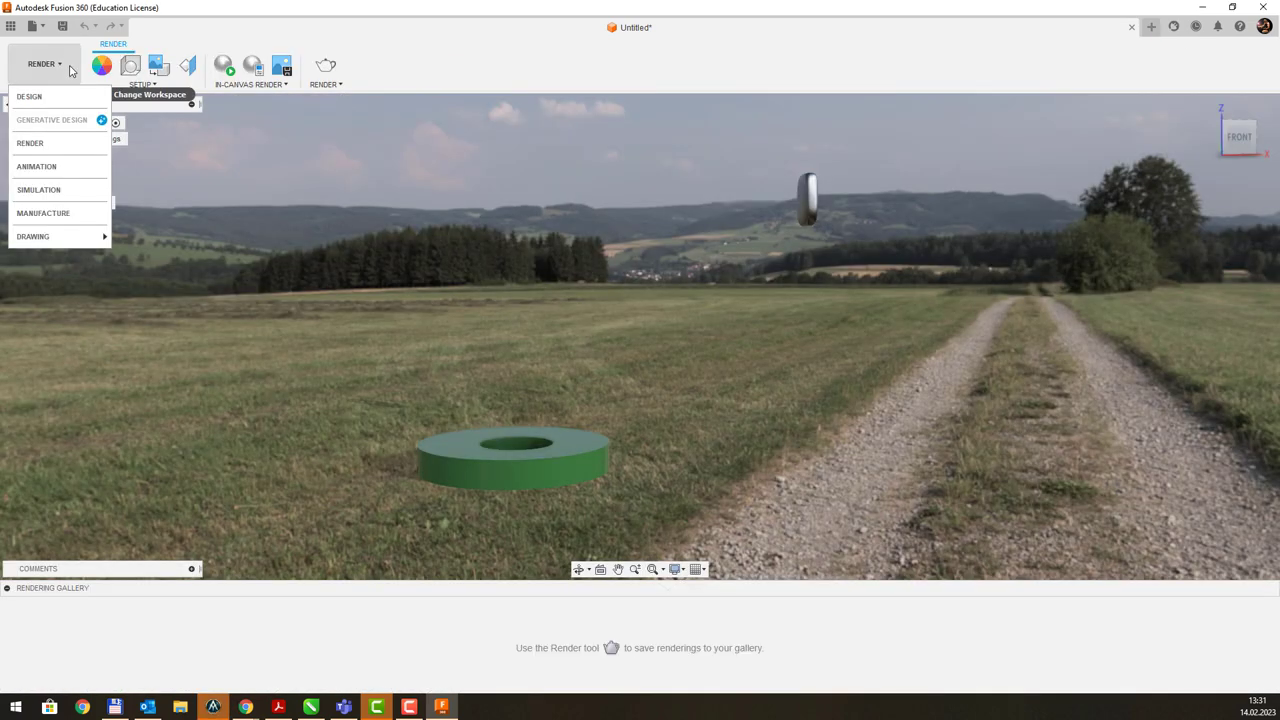
pyautogui.click(74, 224)
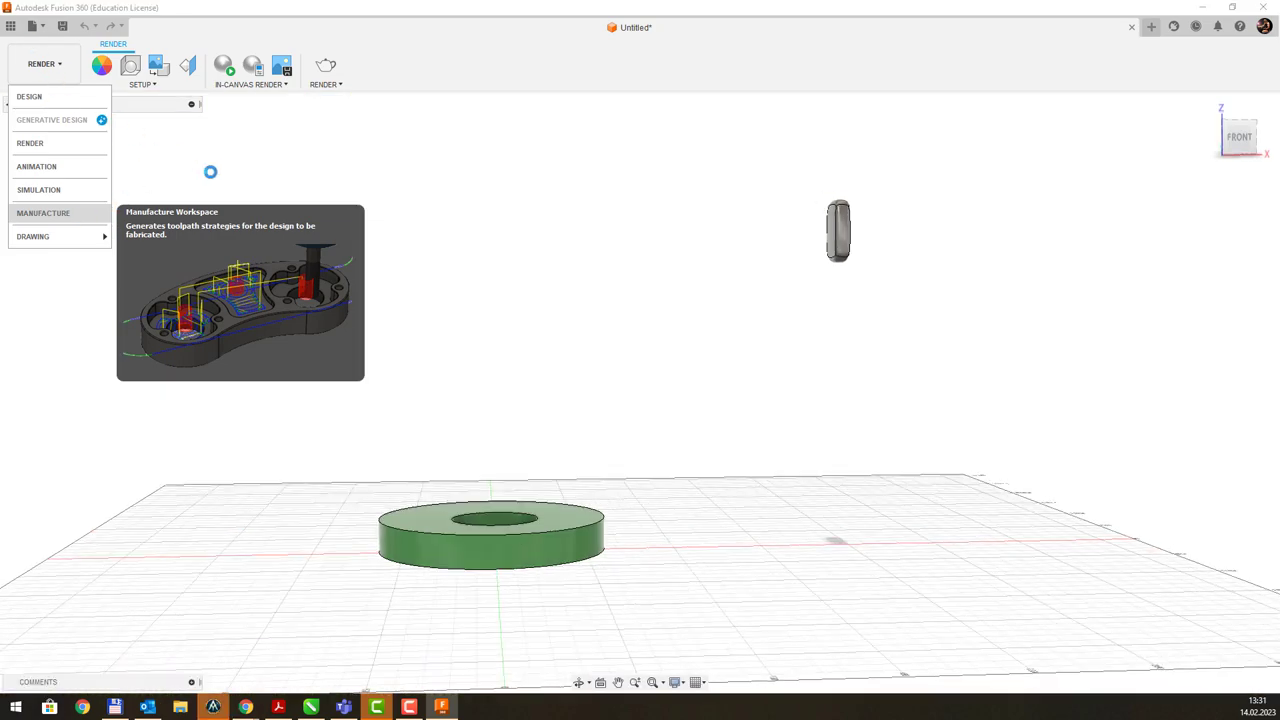
pyautogui.click(10, 27)
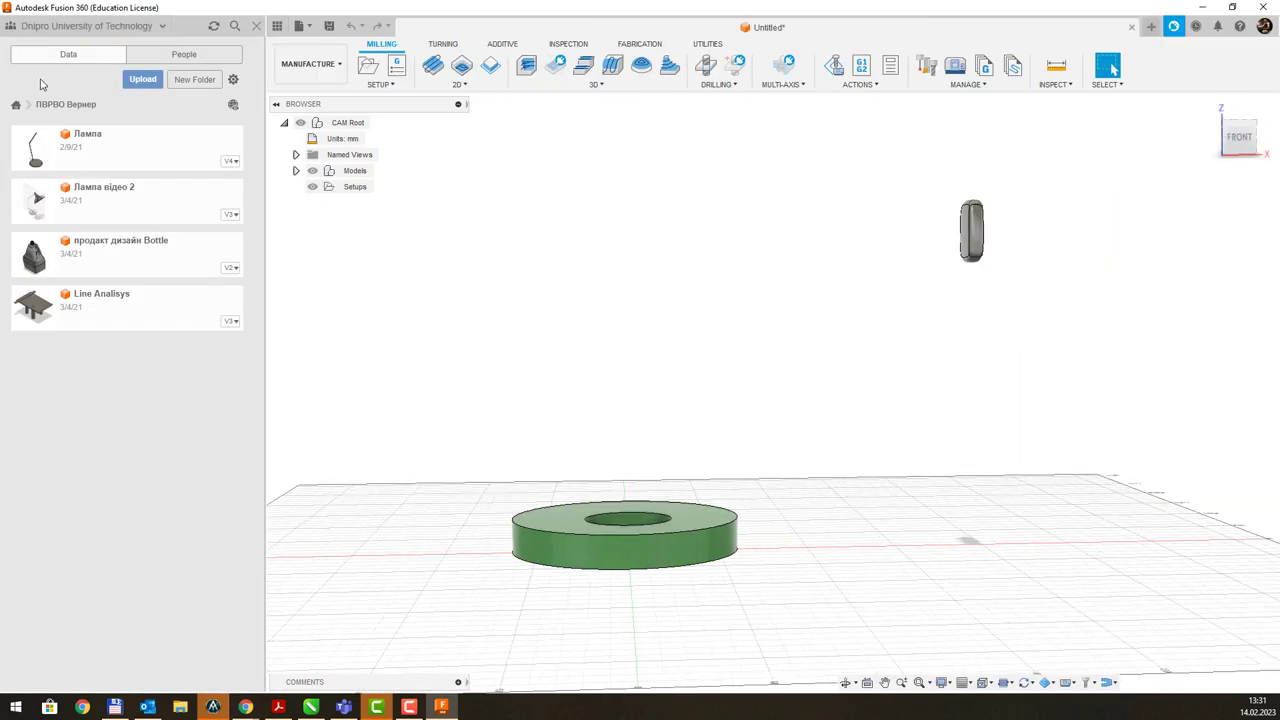
pyautogui.click(15, 105)
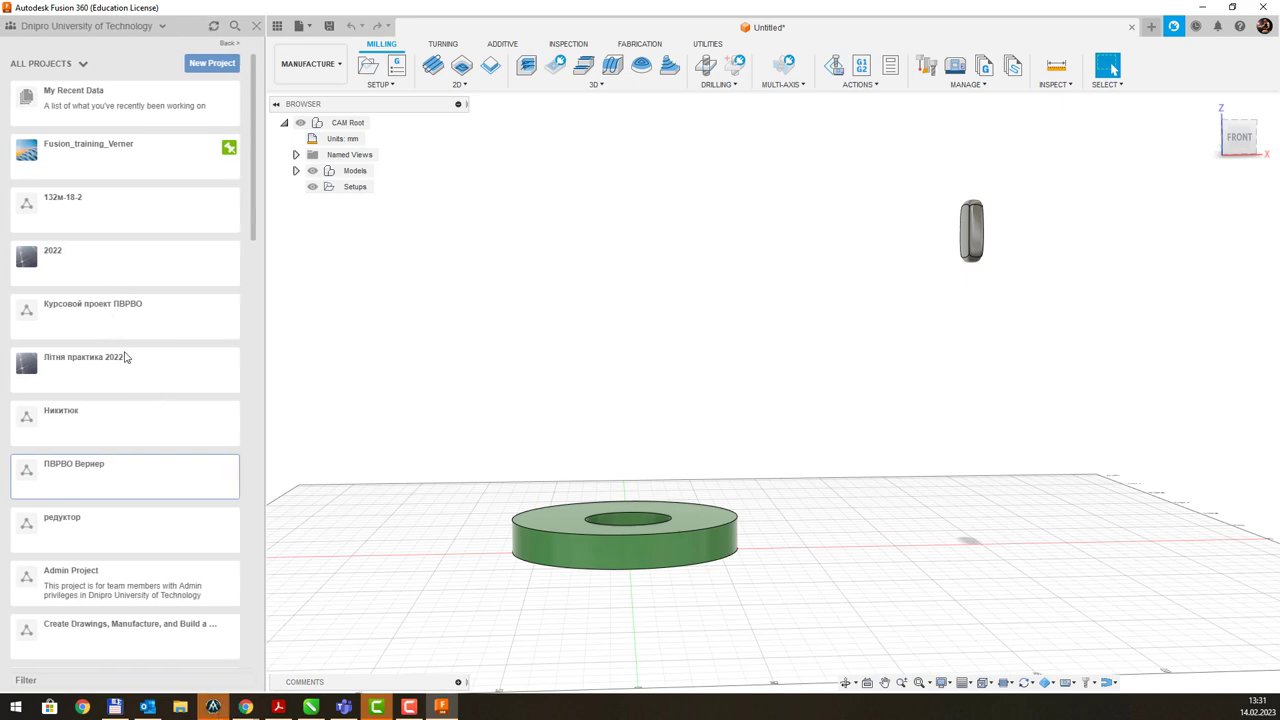
pyautogui.scroll(-5, 110, 380)
pyautogui.scroll(-10, 104, 390)
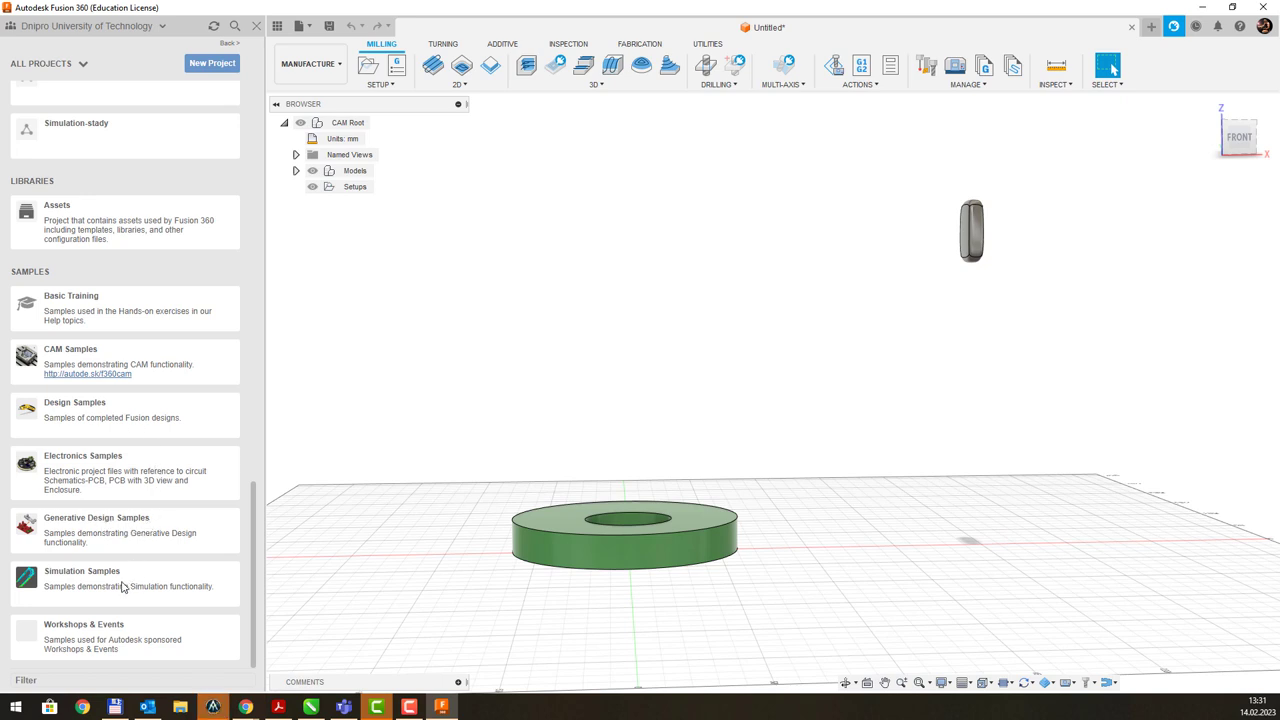
pyautogui.click(157, 367)
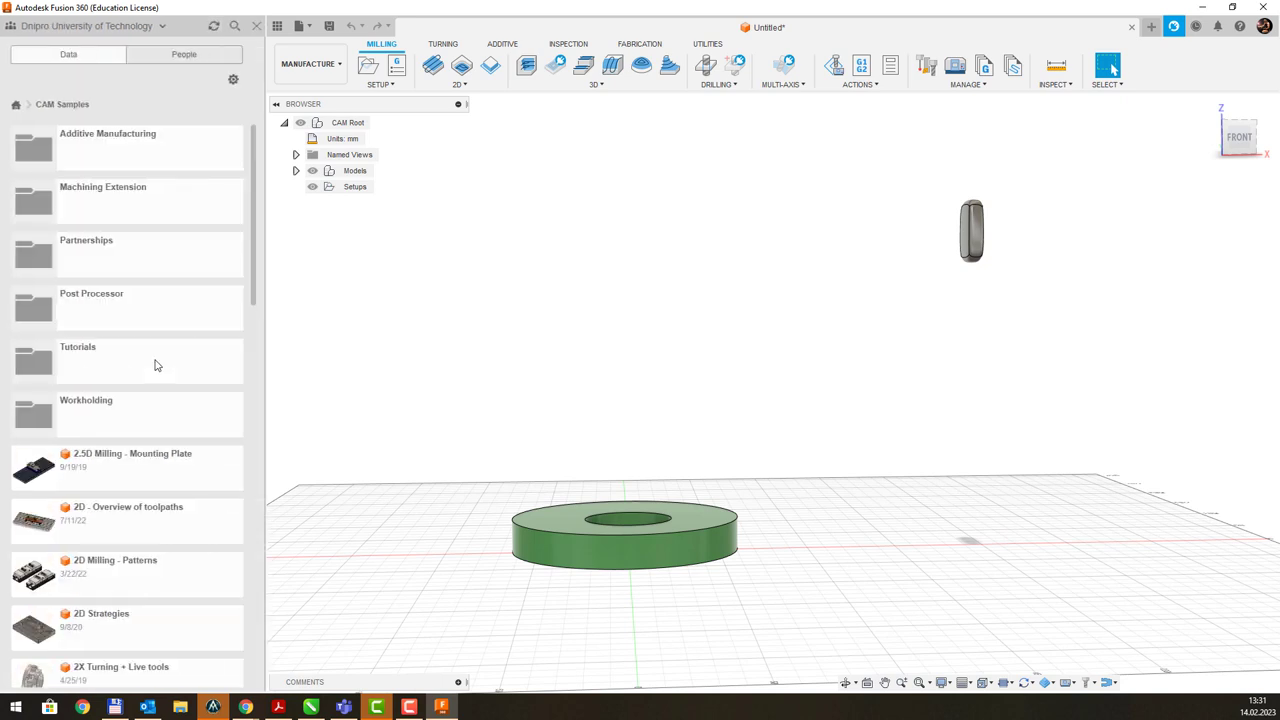
pyautogui.doubleClick(129, 580)
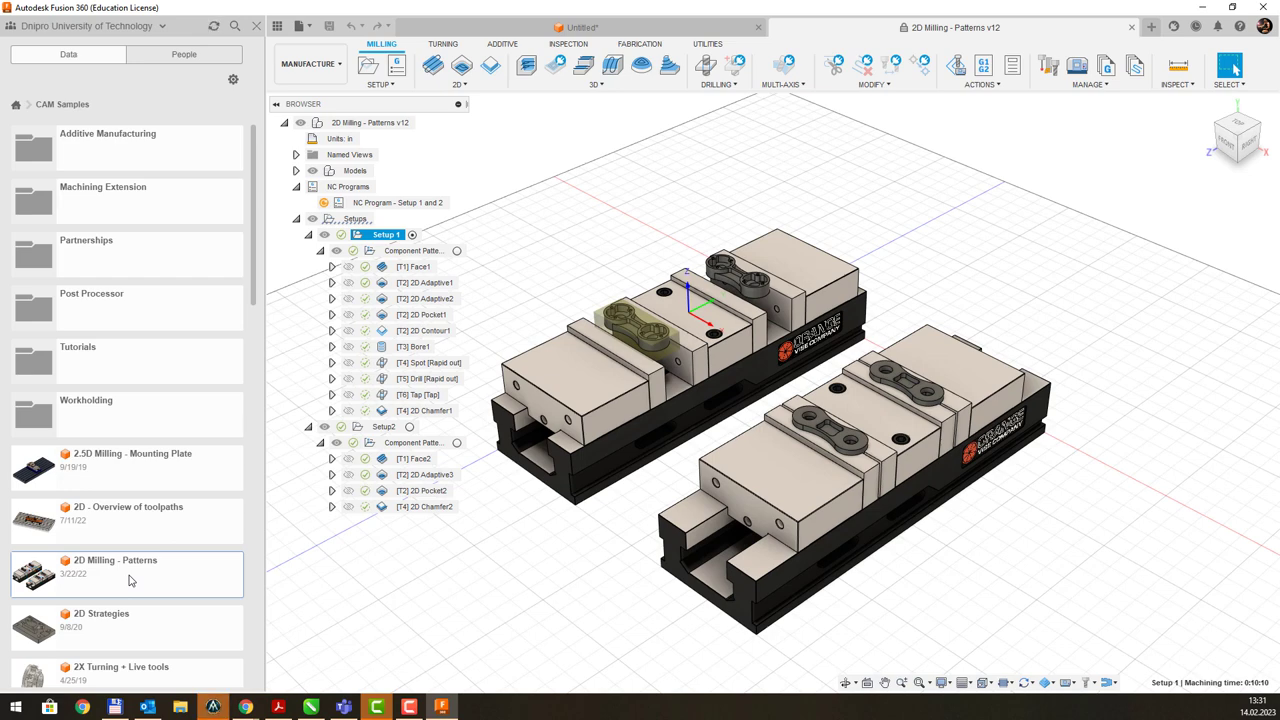
# Step: Simulate the machining of Setup 1, play the toolpaths, hide the project data and pause the playback
pyautogui.rightClick(391, 236)
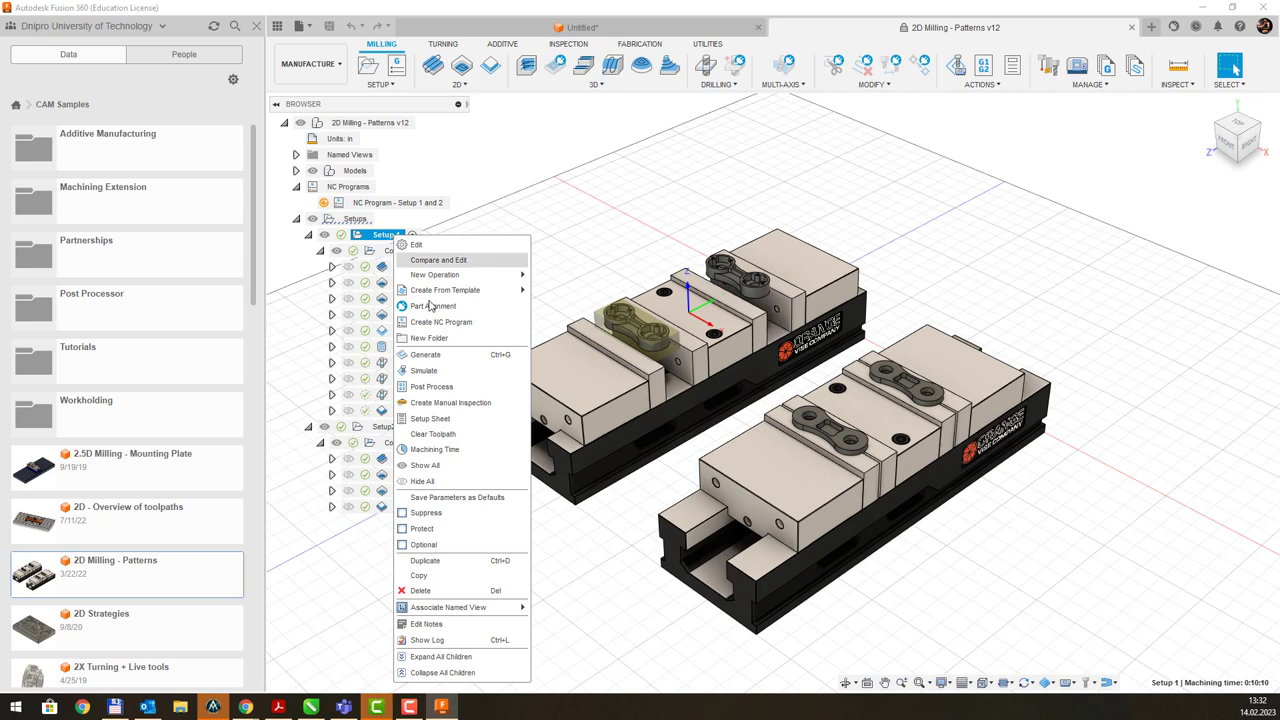
pyautogui.click(446, 372)
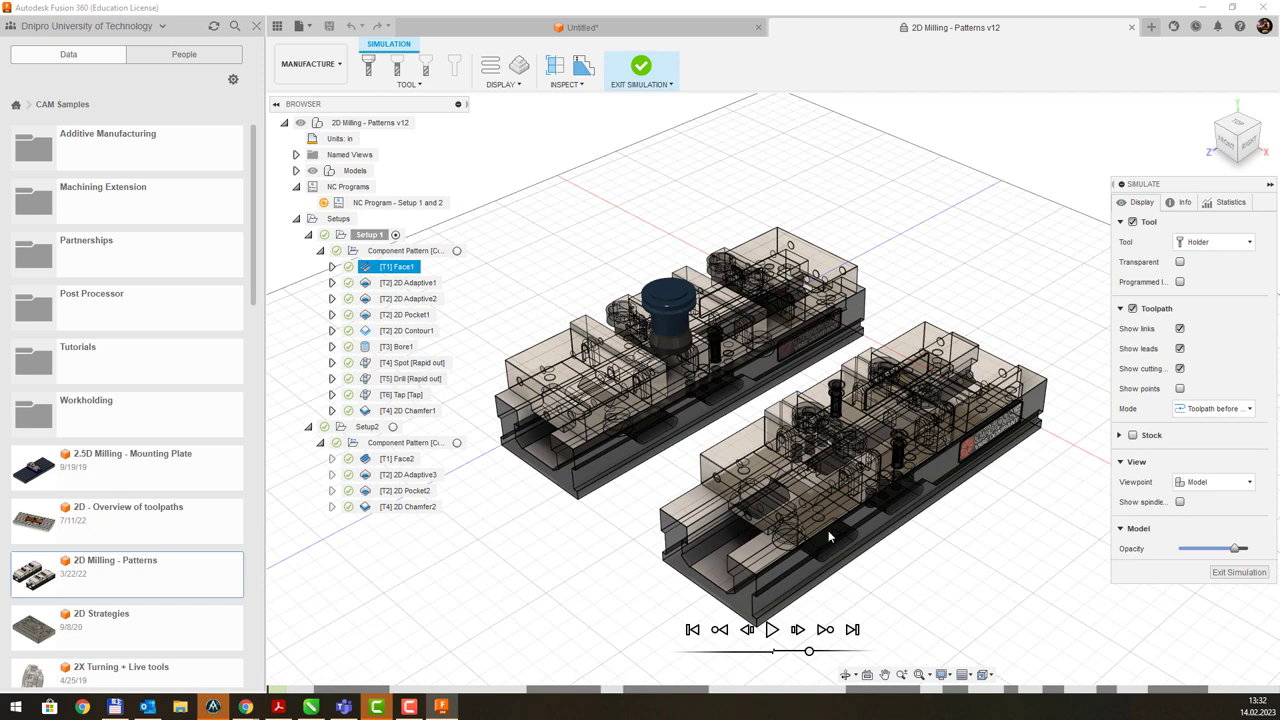
pyautogui.click(772, 632)
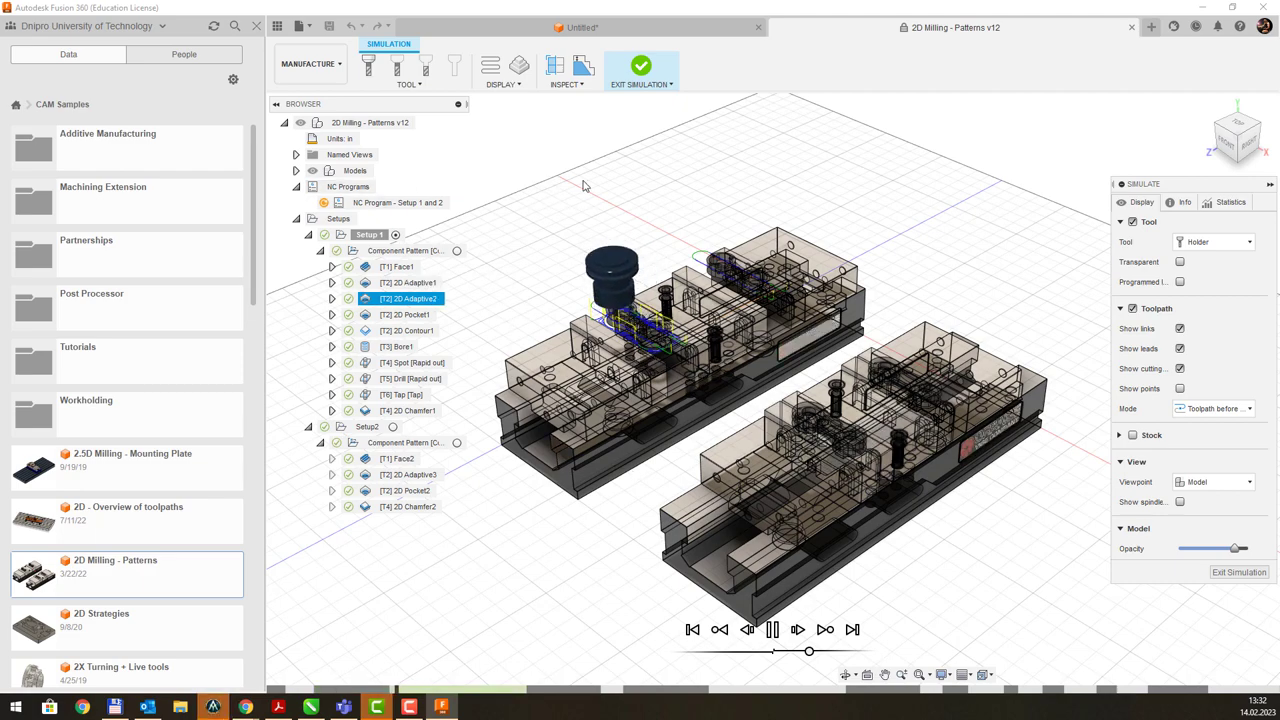
pyautogui.click(256, 27)
pyautogui.click(639, 629)
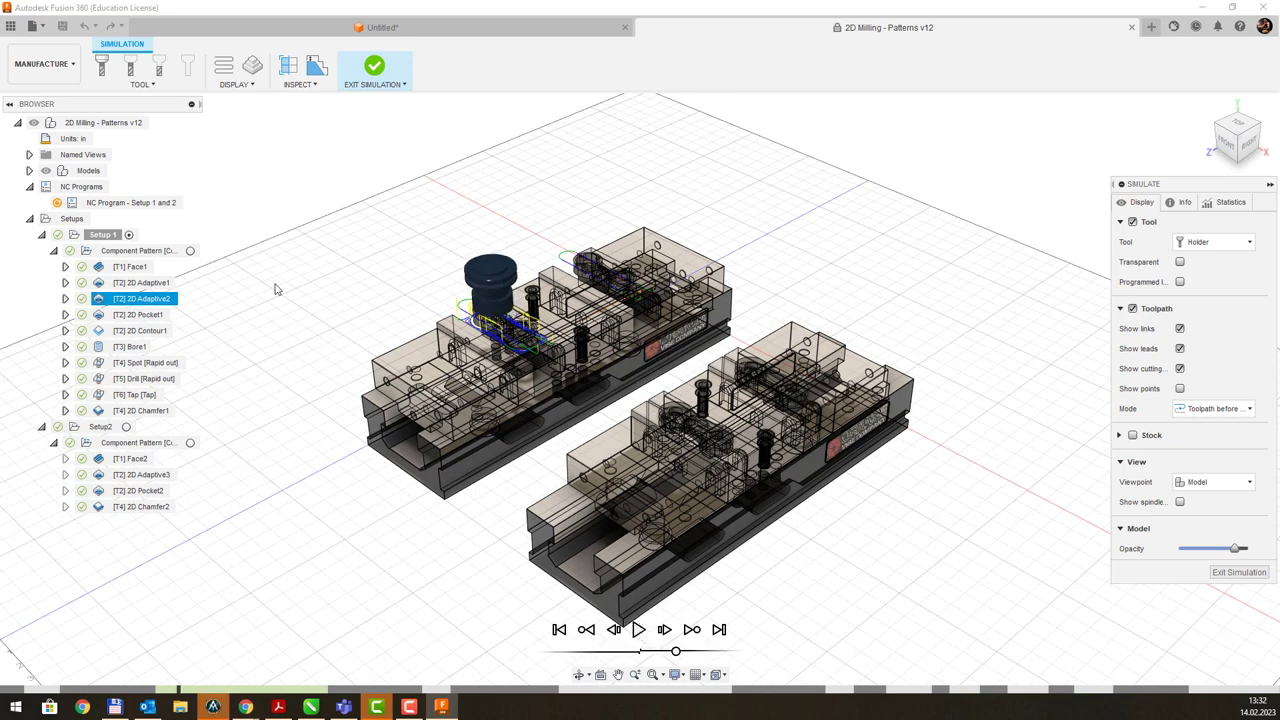
# Step: Check the Drawing workspace options, show the project data again and switch the milling sample to the Design workspace
pyautogui.click(62, 64)
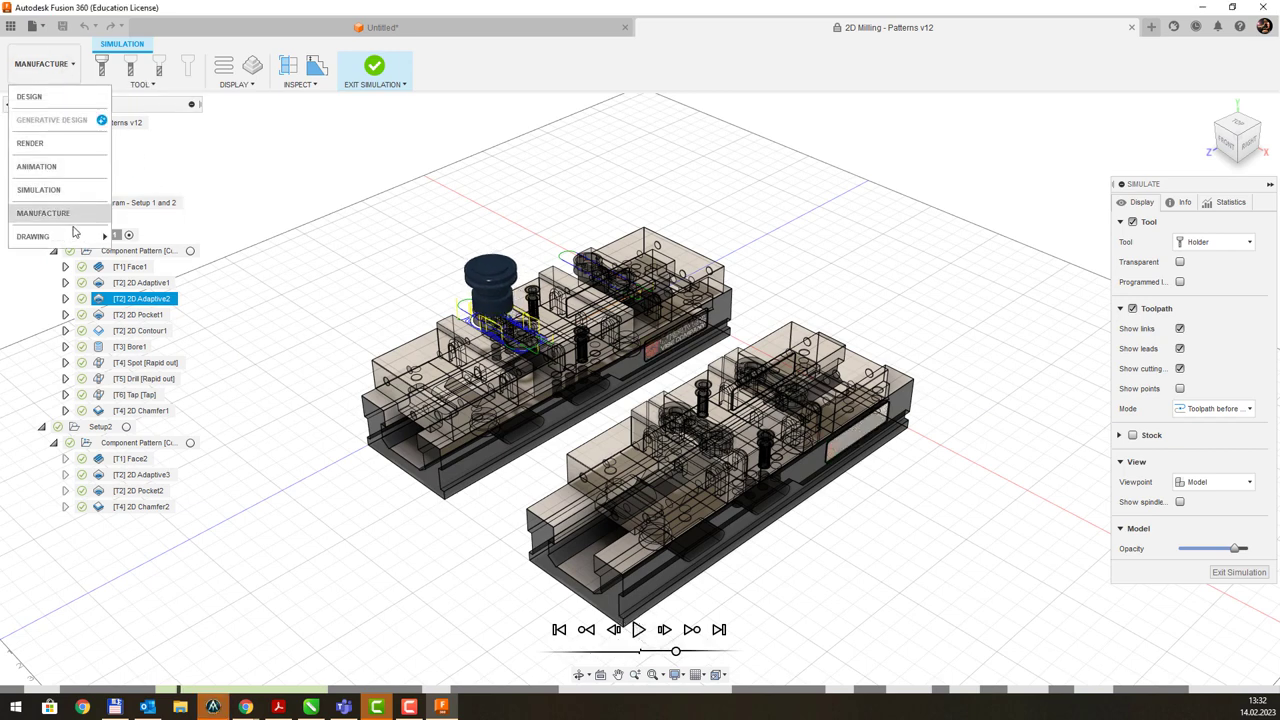
pyautogui.moveTo(73, 237)
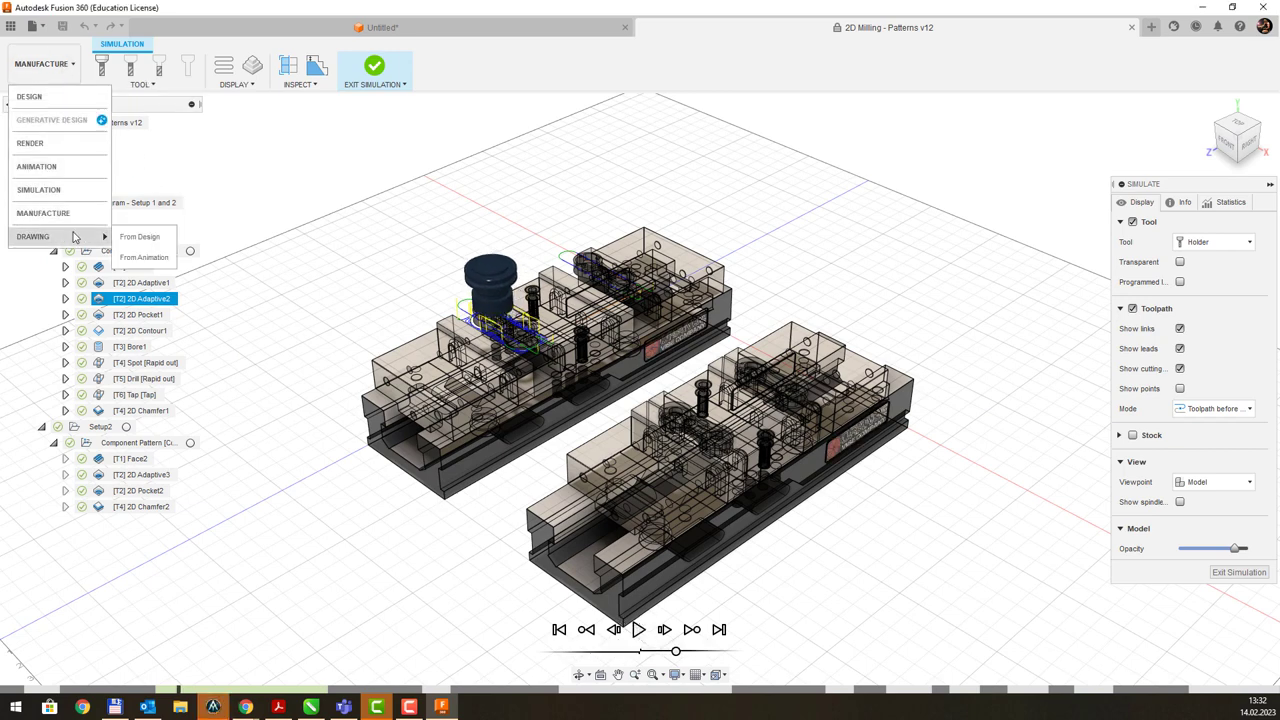
pyautogui.click(10, 28)
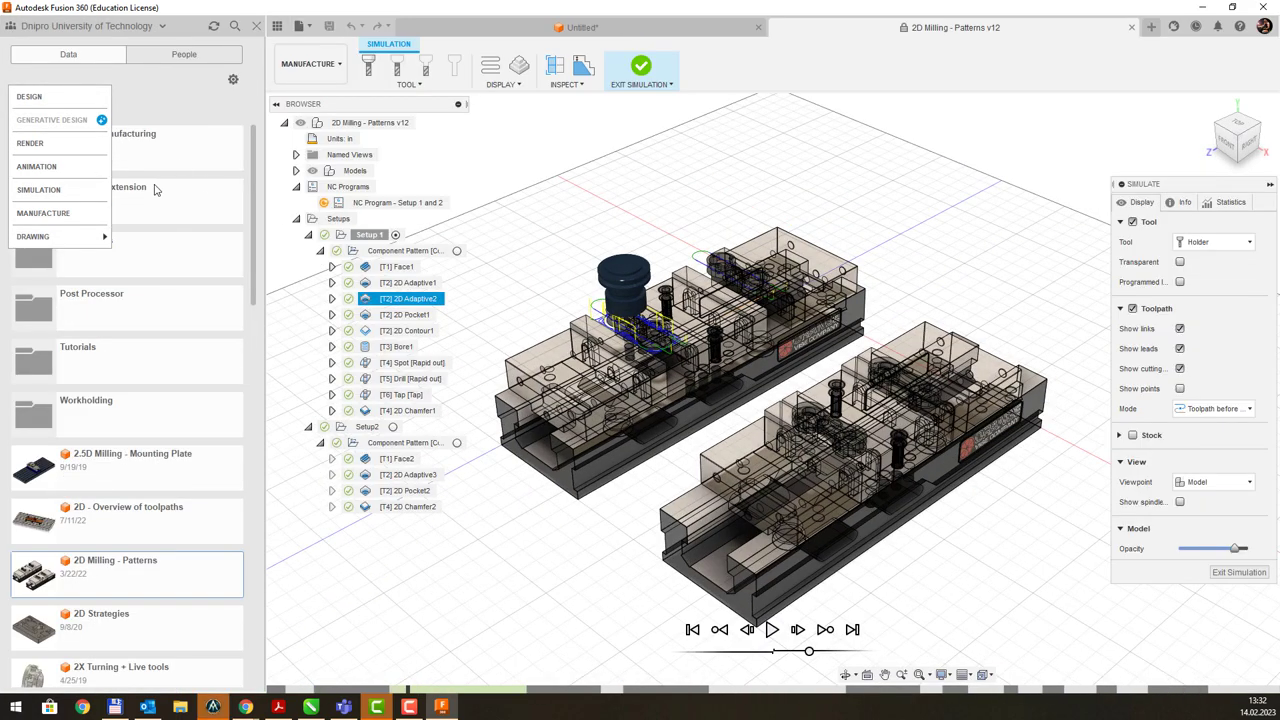
pyautogui.click(69, 100)
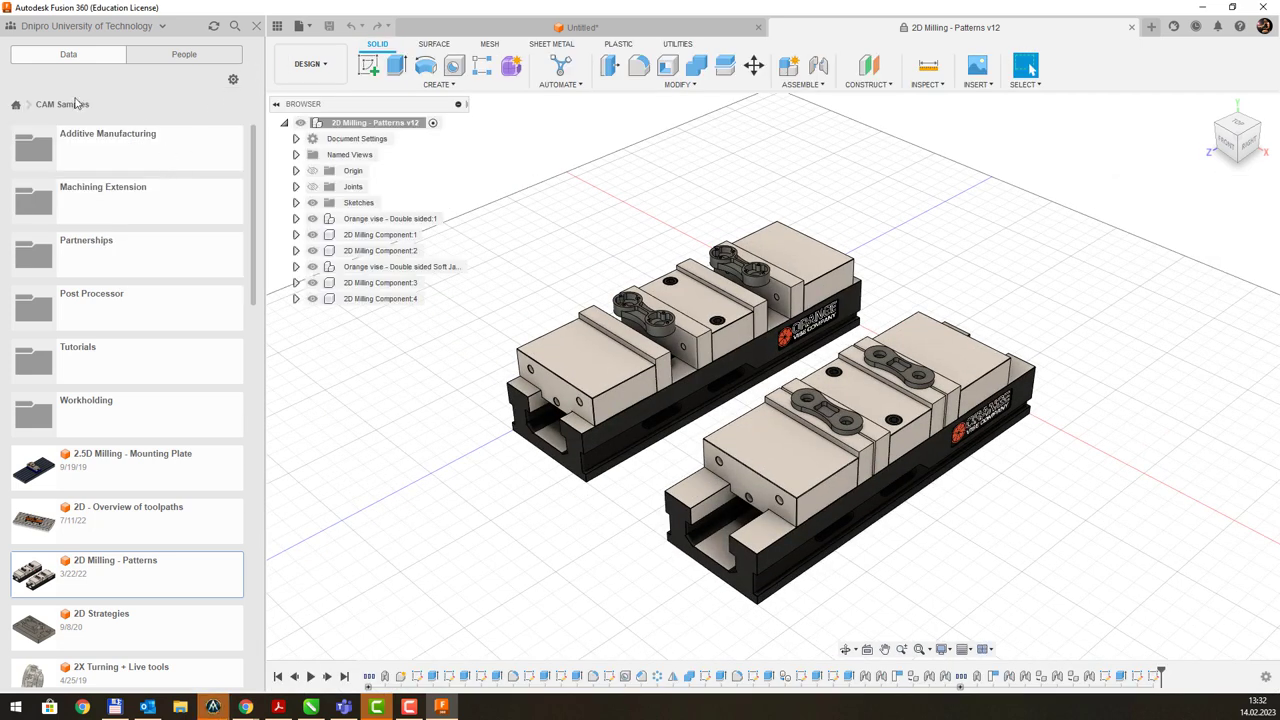
# Step: Return to the list of all projects, browse it and open the 2022 project
pyautogui.click(16, 108)
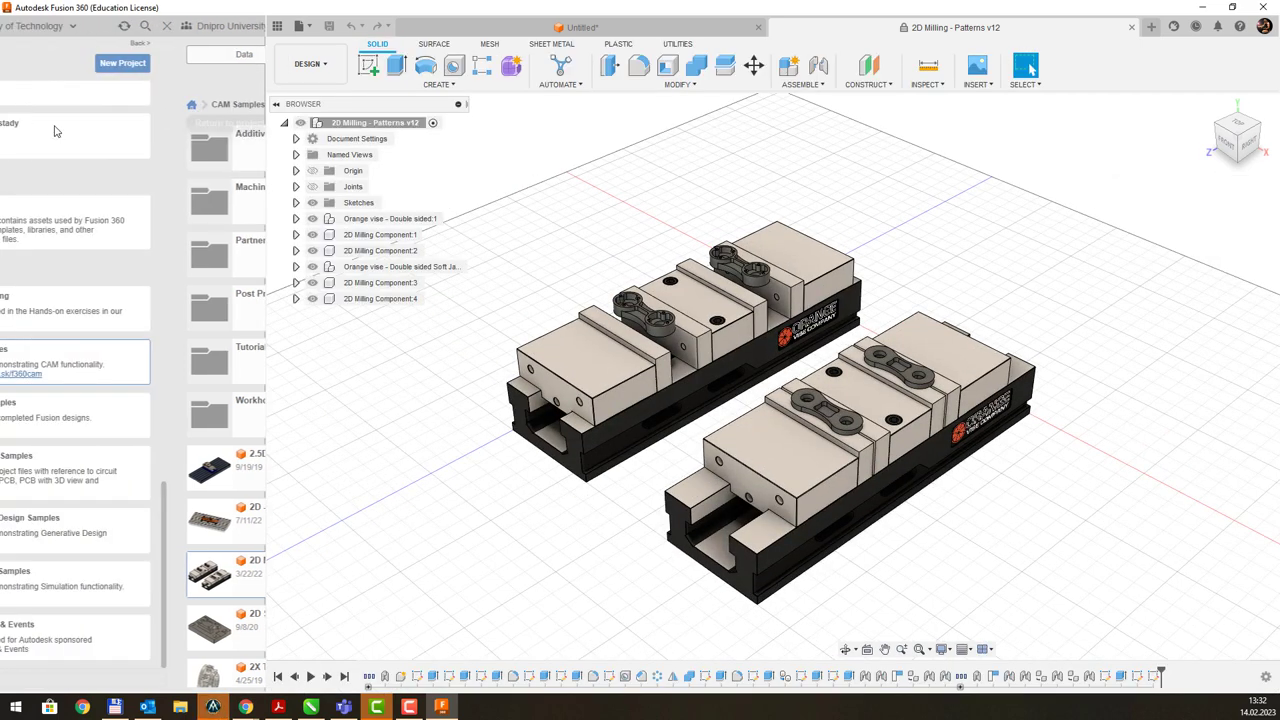
pyautogui.scroll(-10, 88, 202)
pyautogui.scroll(10, 100, 204)
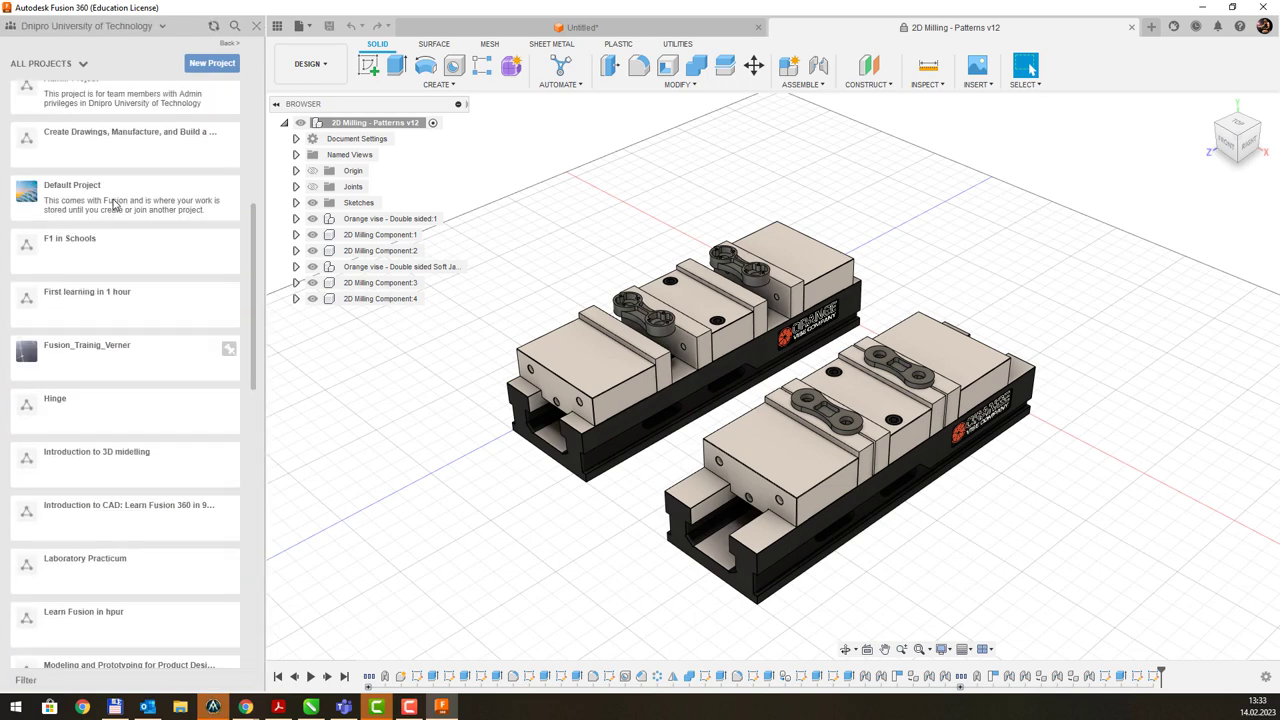
pyautogui.scroll(5, 133, 495)
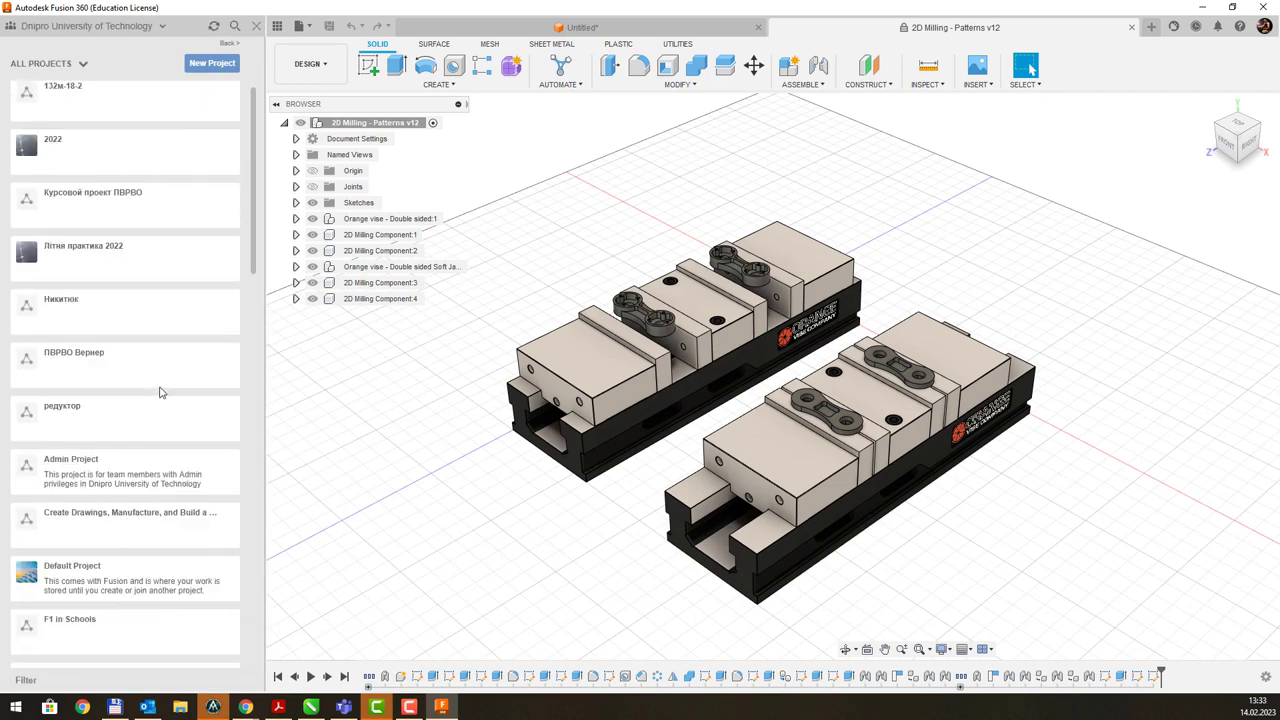
pyautogui.click(139, 277)
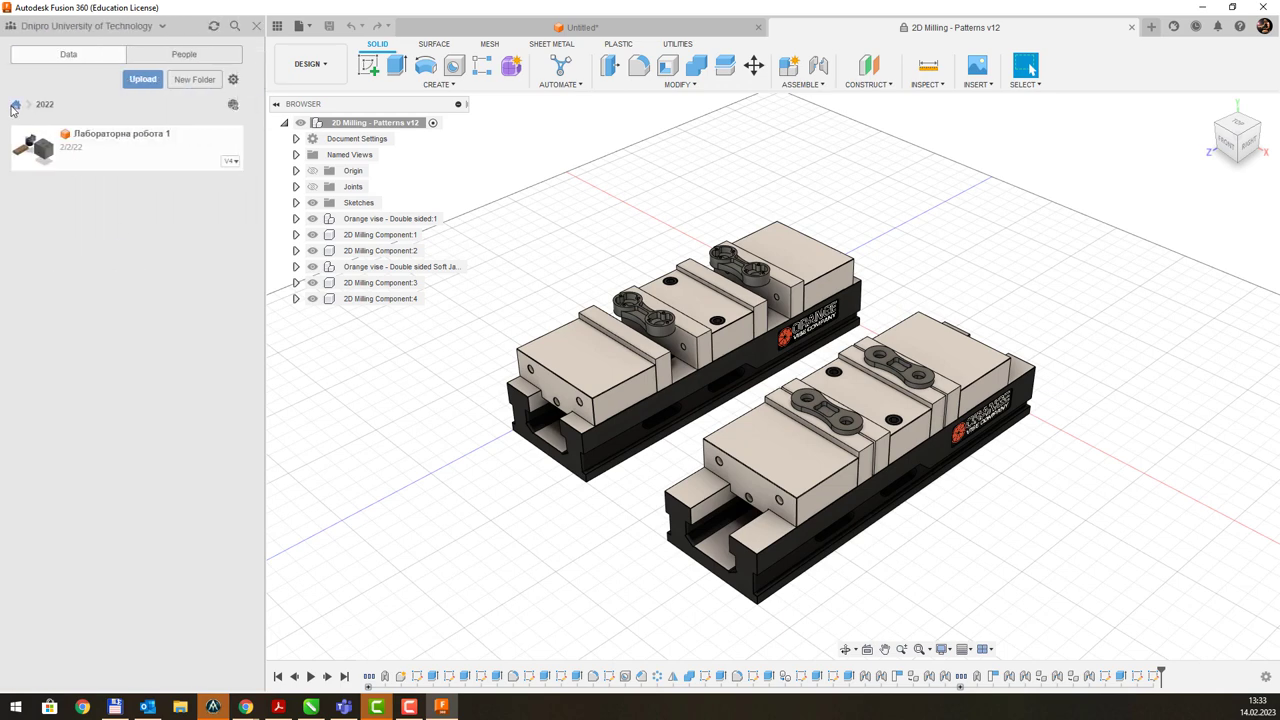
# Step: Go back to all projects, enter the Літня практика 2022 project and open деталь Drawing
pyautogui.click(16, 105)
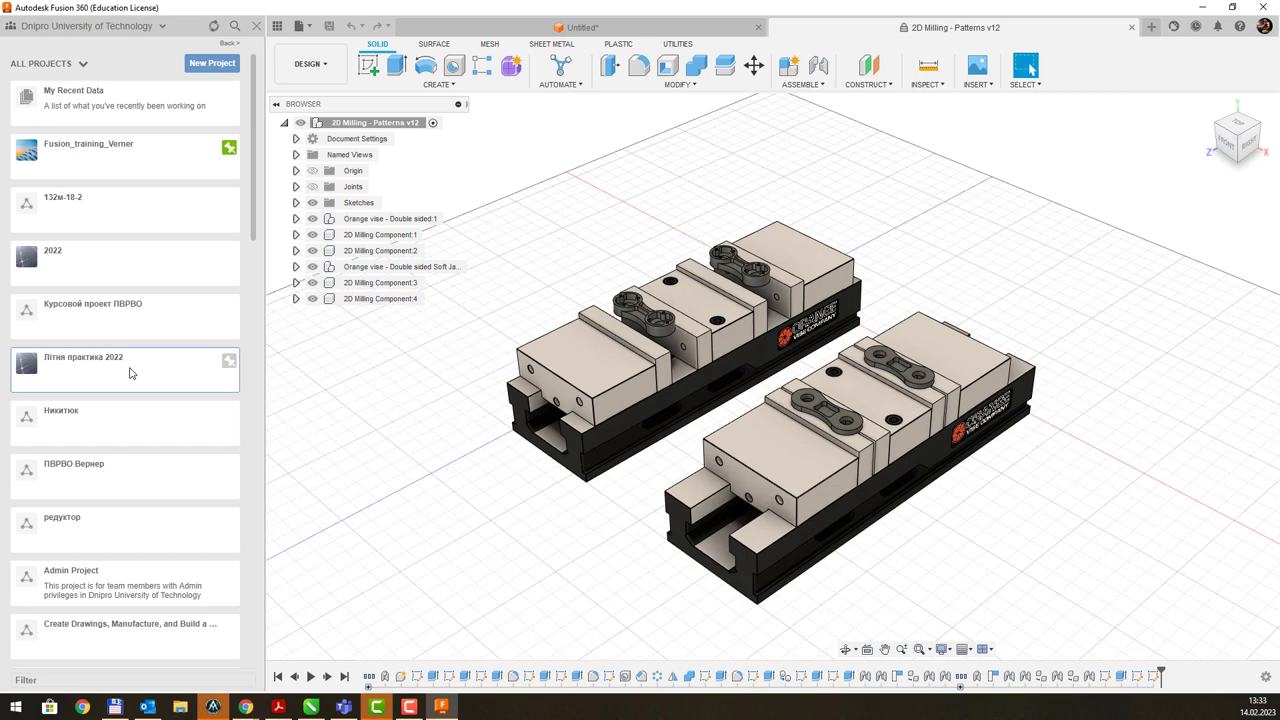
pyautogui.click(129, 373)
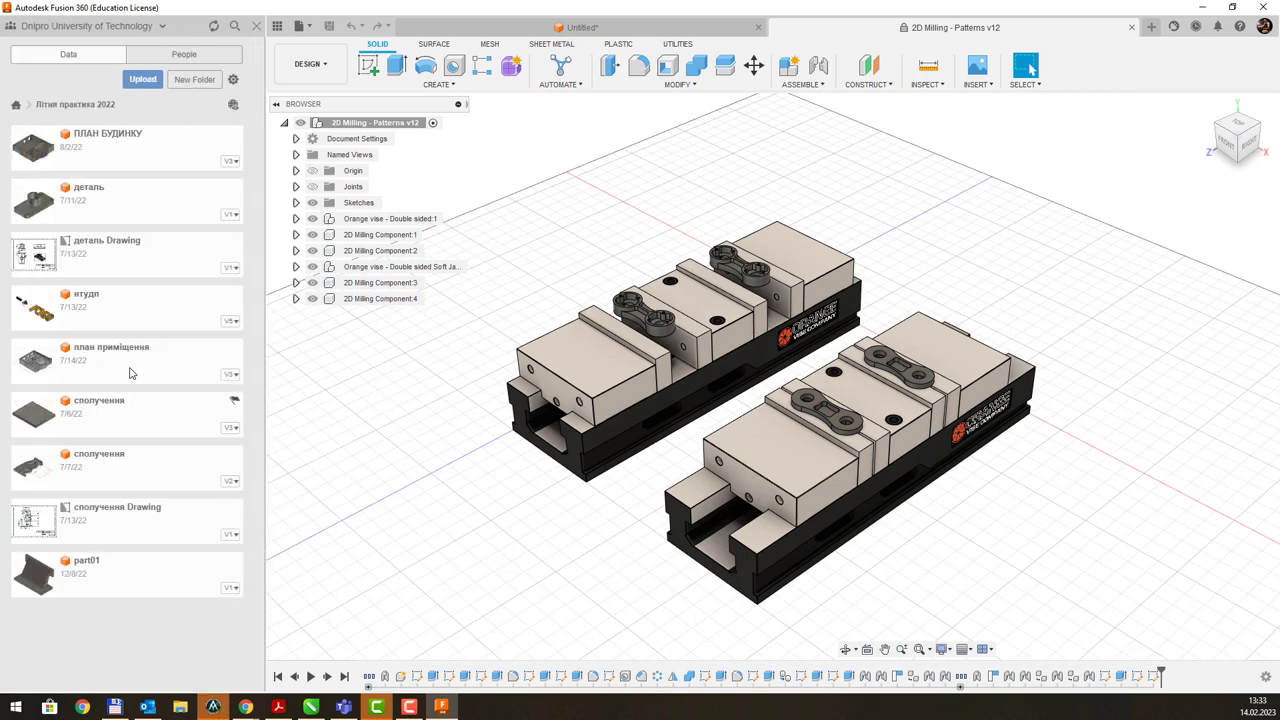
pyautogui.doubleClick(110, 257)
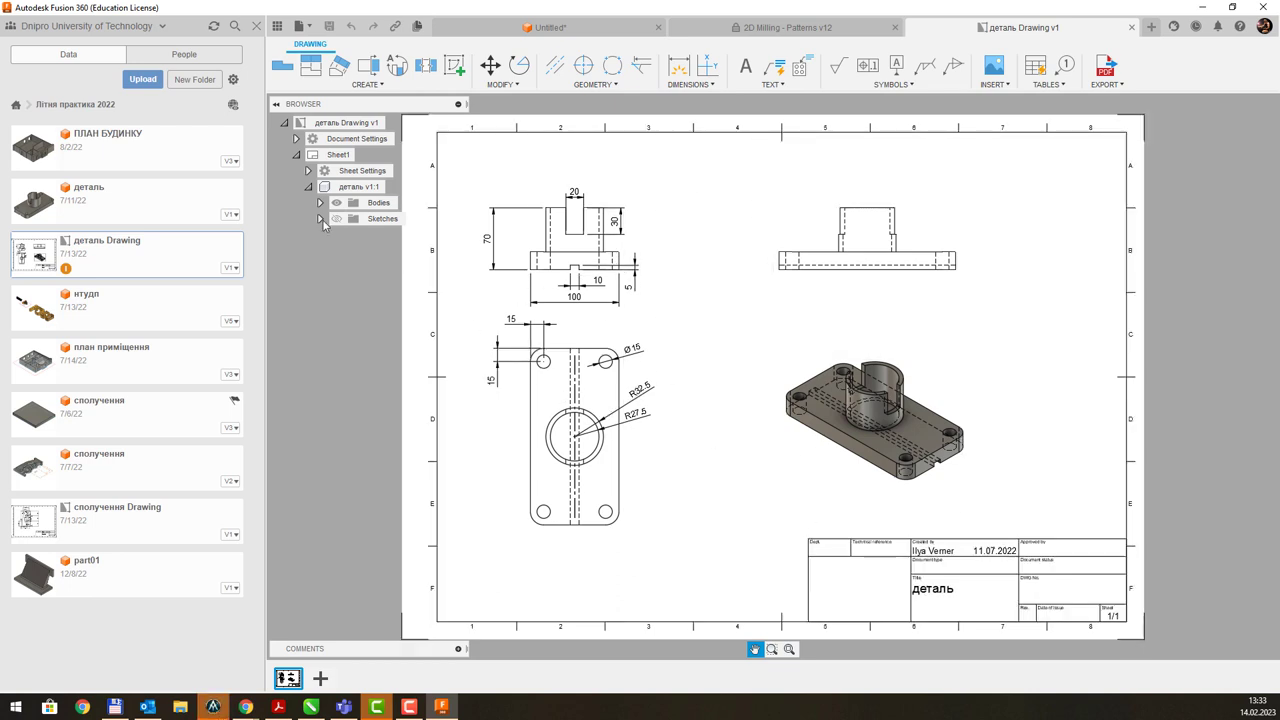
# Step: Hide the project data and close the Untitled design without saving its changes
pyautogui.click(257, 33)
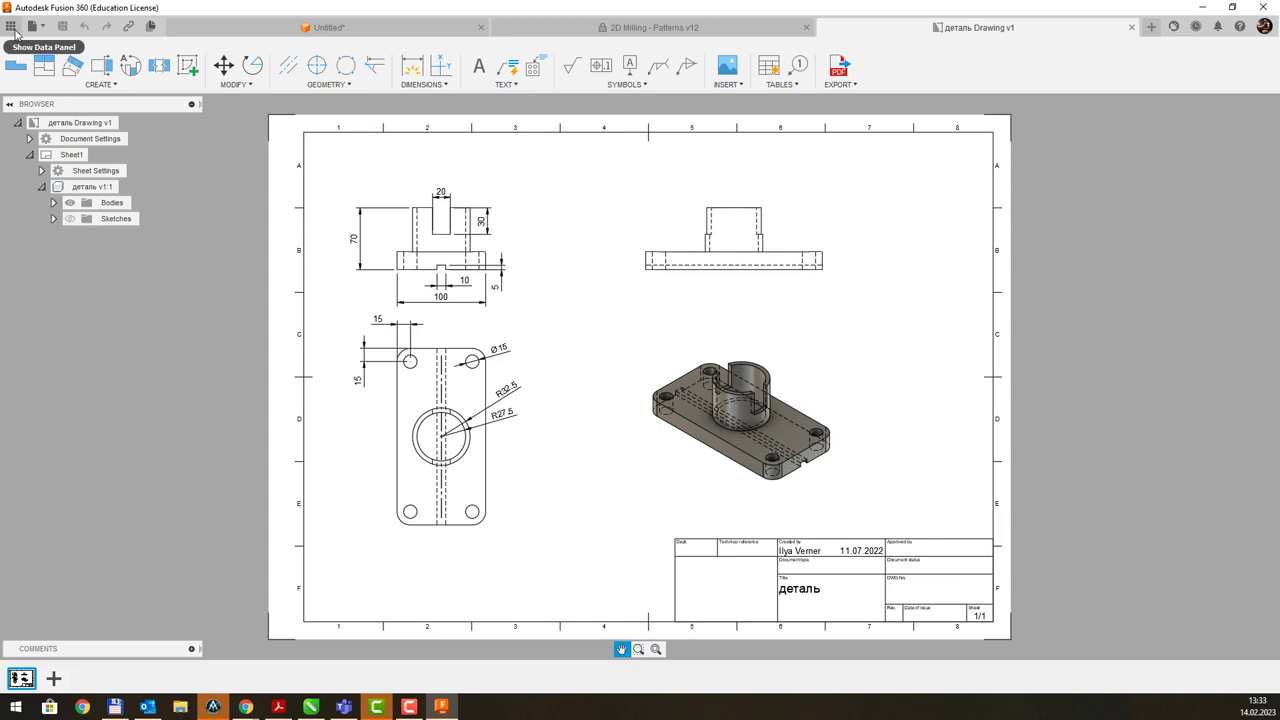
pyautogui.click(470, 28)
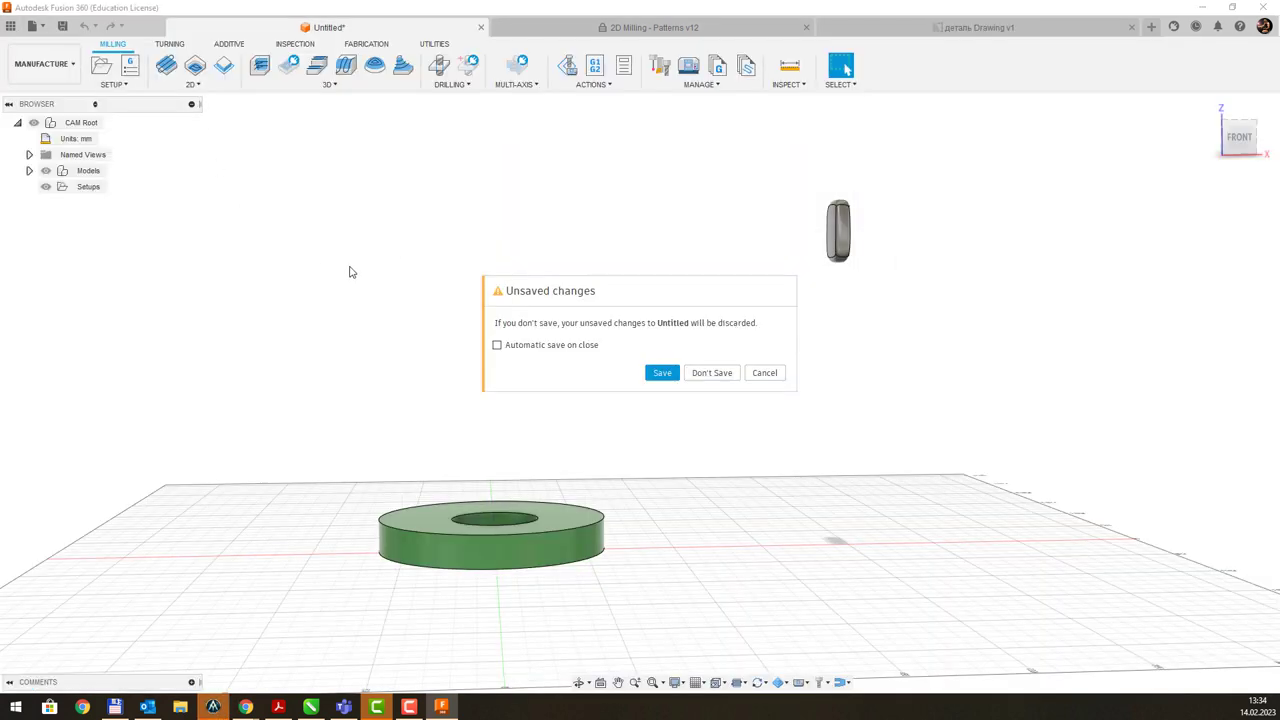
pyautogui.click(712, 373)
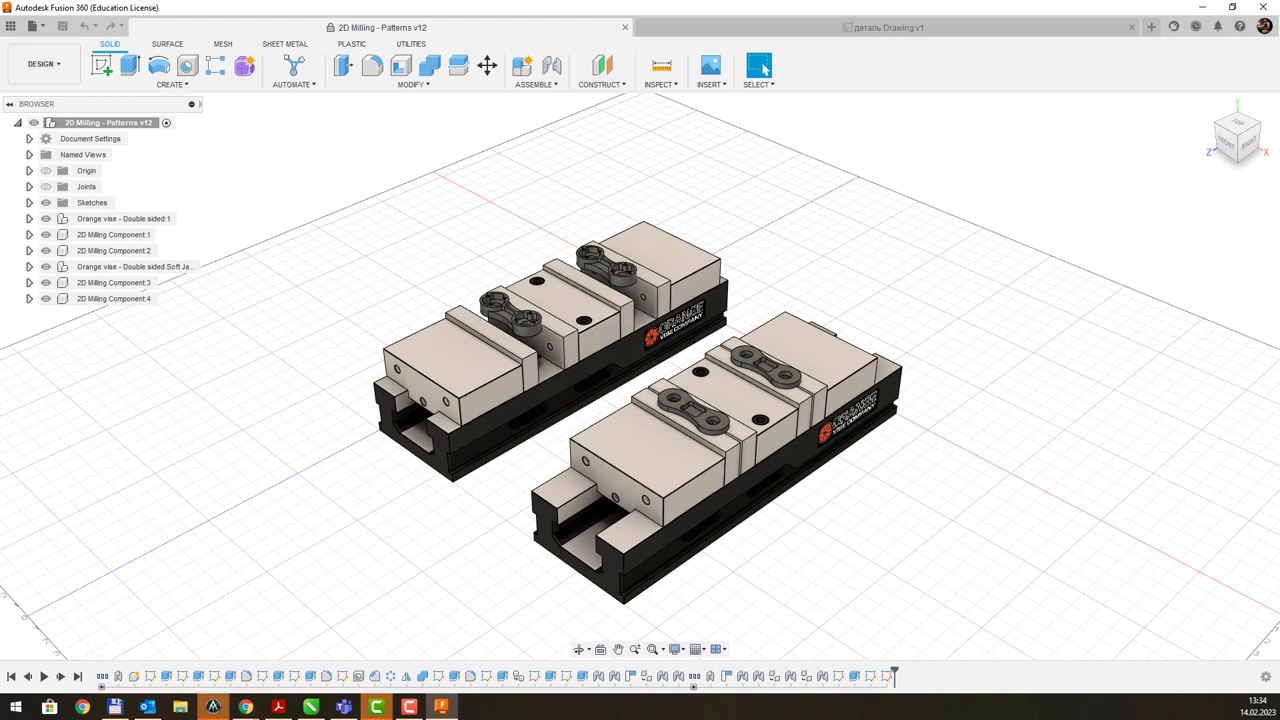
# Step: Switch to Chrome, maximize its window and load the okmm.nmu.org.ua address
pyautogui.click(245, 707)
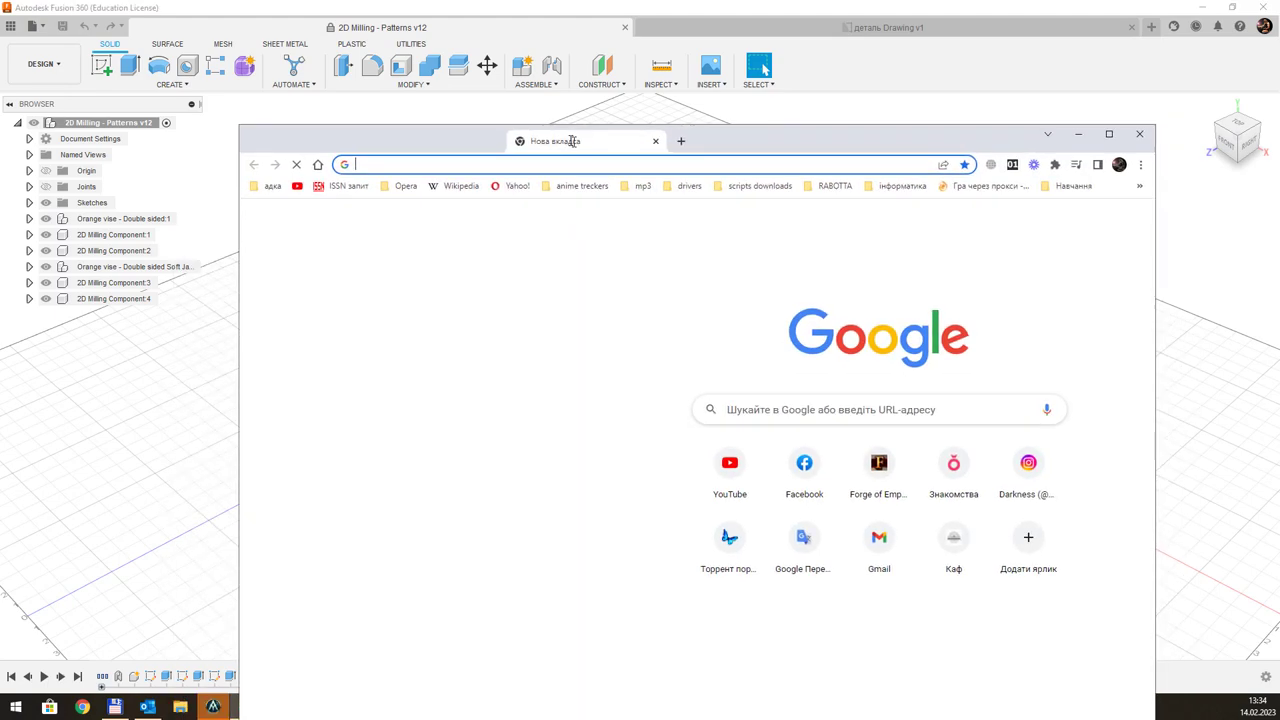
pyautogui.doubleClick(674, 138)
pyautogui.write('okmm.nmu.org.ua')
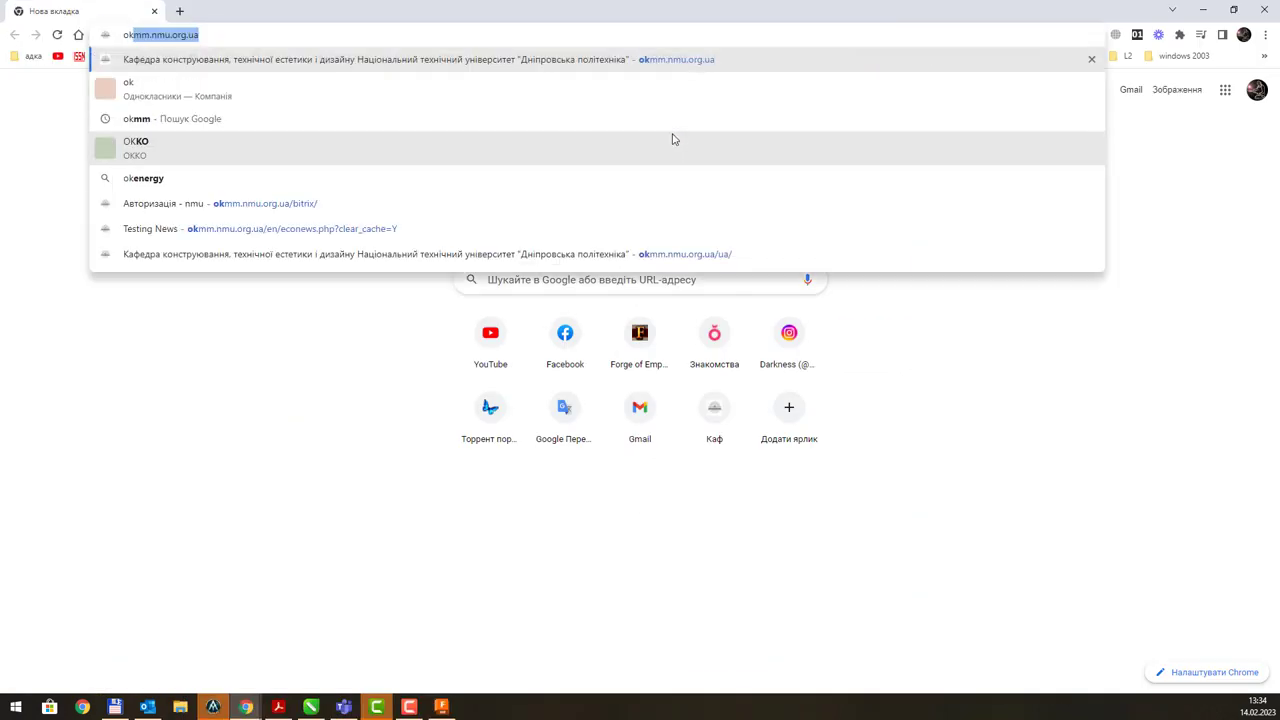
pyautogui.press('Return')
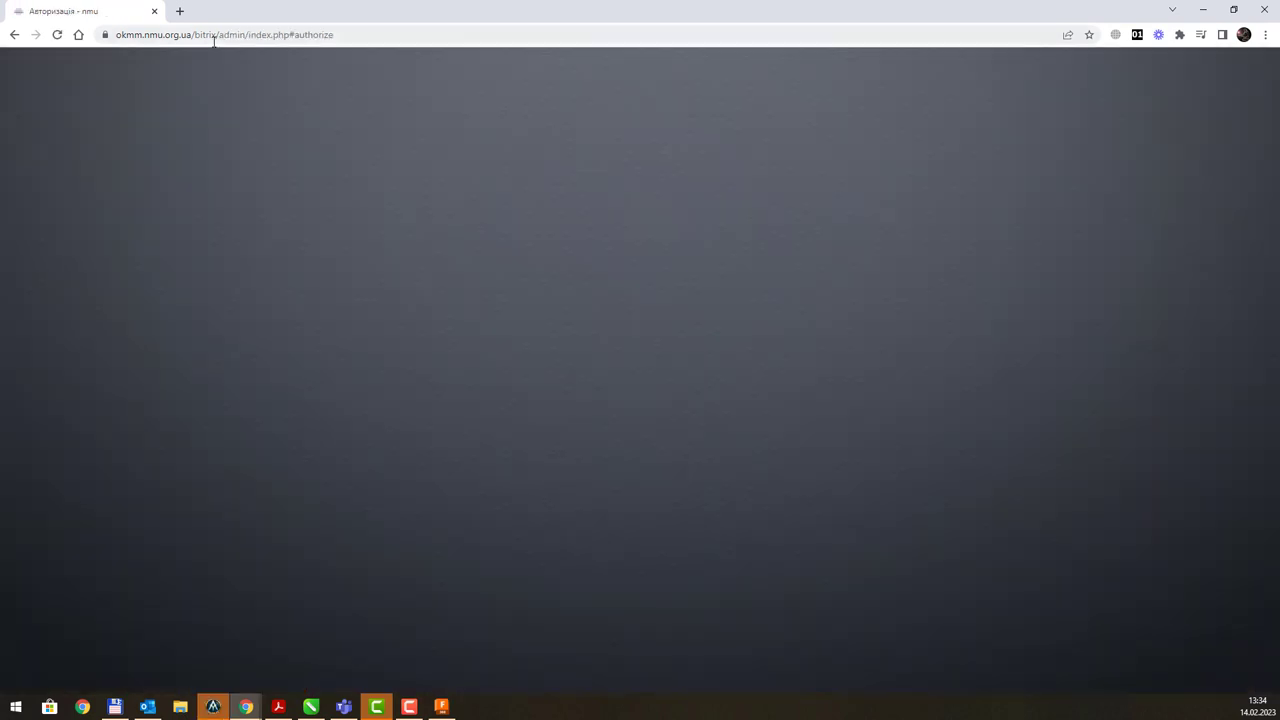
# Step: Remove the admin path from the address and load the department's public site at okmm.nmu.org.ua
pyautogui.click(212, 42)
pyautogui.click(206, 37)
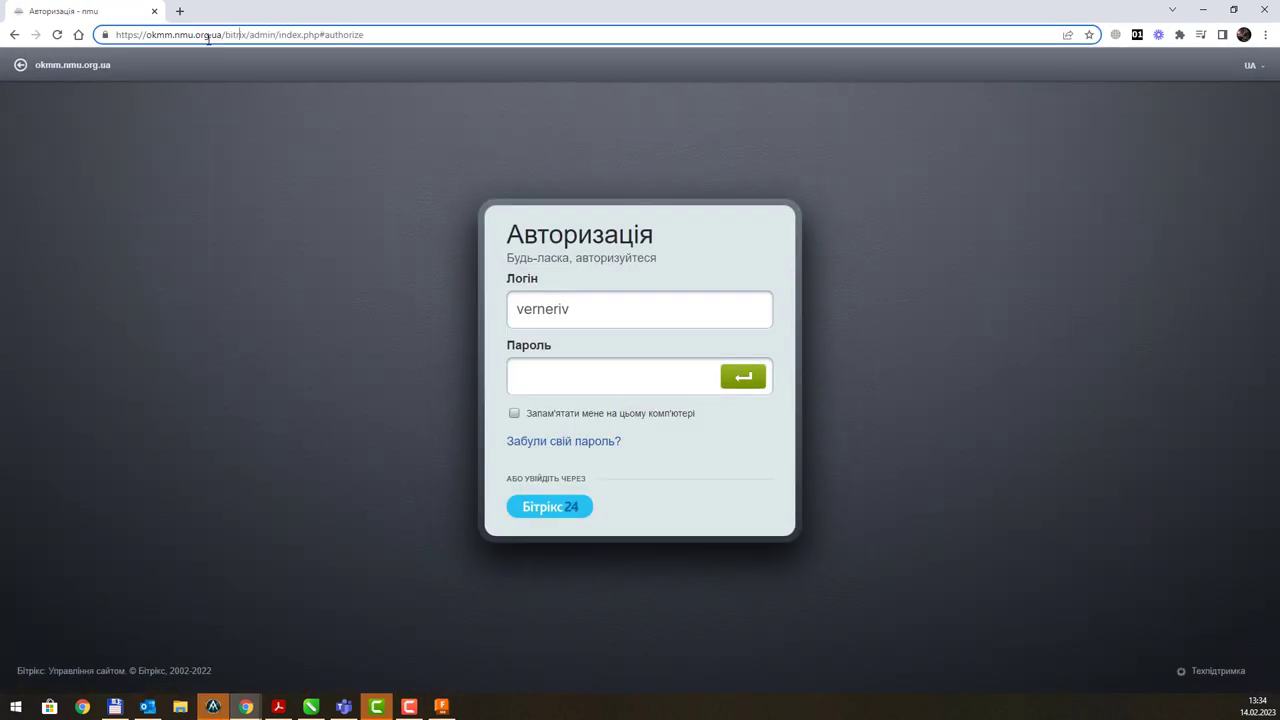
pyautogui.moveTo(225, 36); pyautogui.dragTo(474, 36)
pyautogui.press('BackSpace')
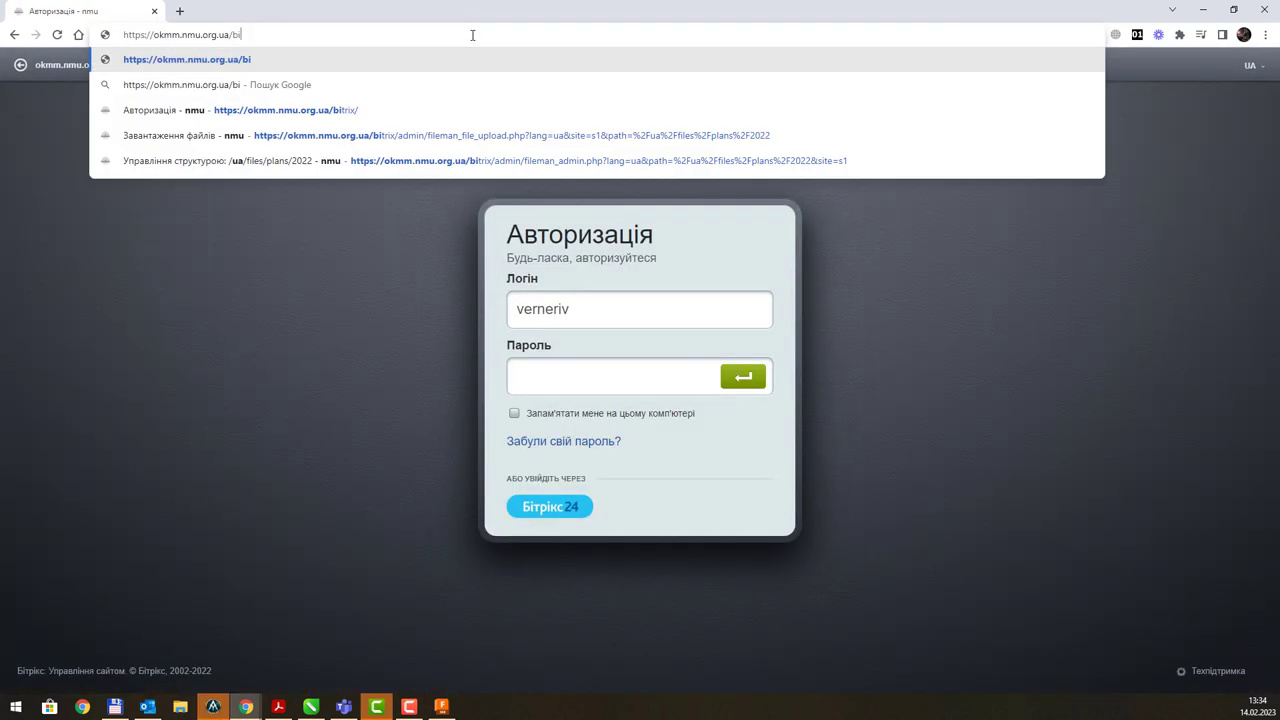
pyautogui.press('Return')
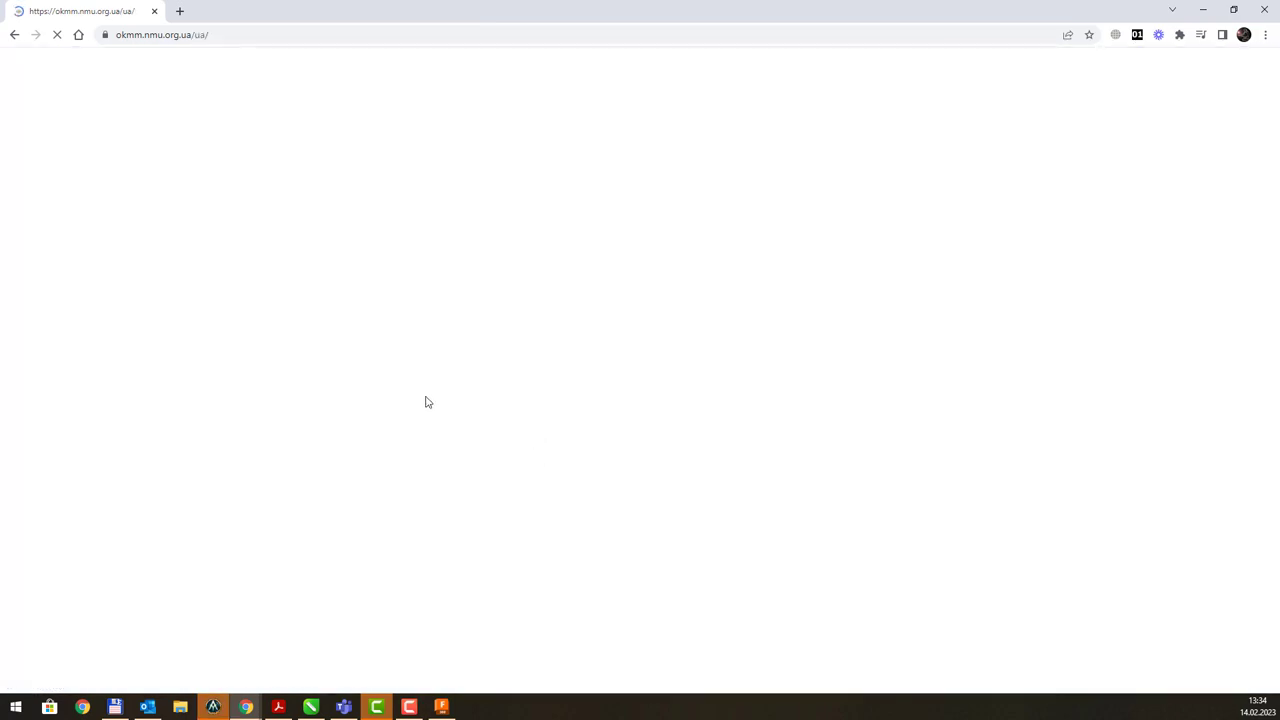
# Step: Open the site's 3D arts page, find the embedded red sandal model and orbit it
pyautogui.scroll(-5, 380, 410)
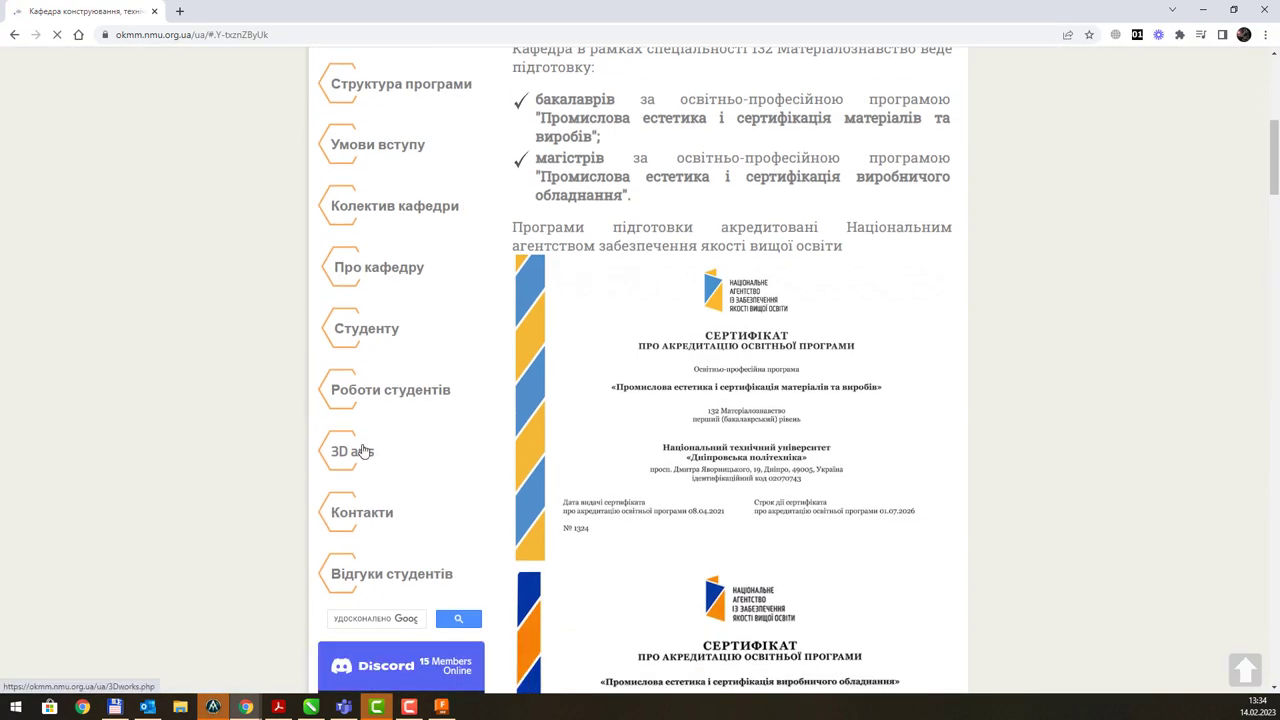
pyautogui.scroll(-20, 702, 362)
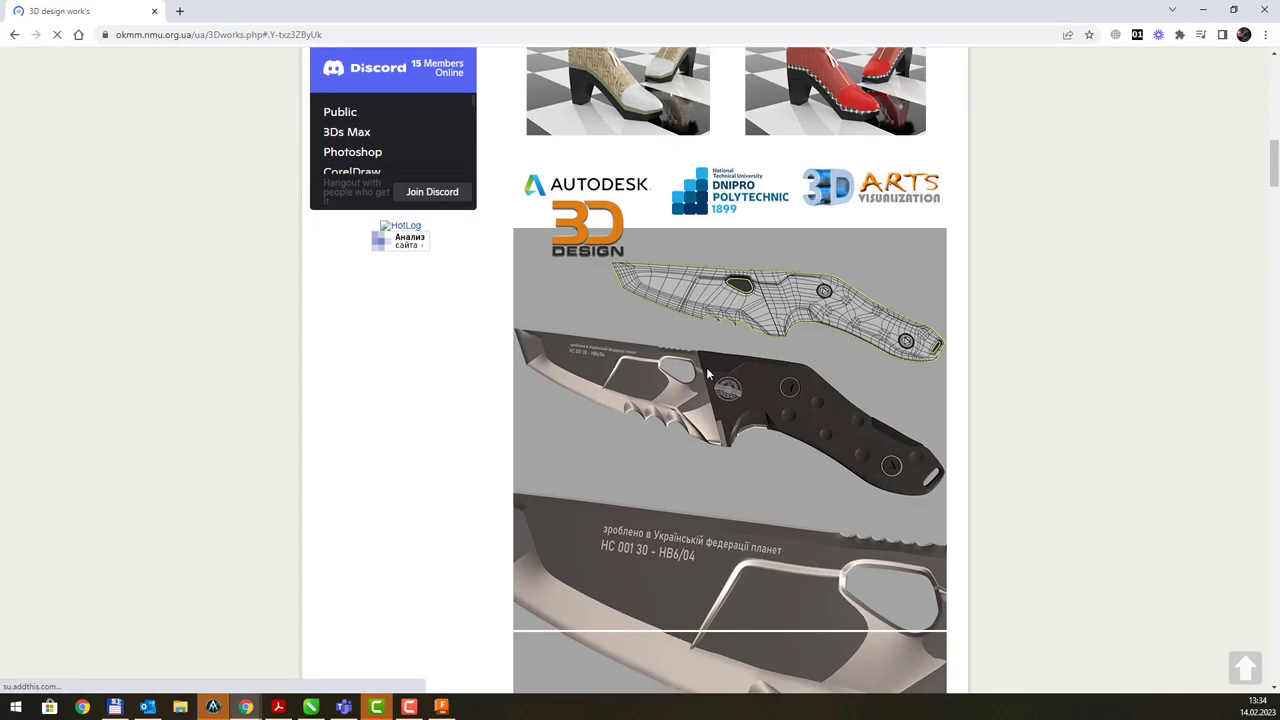
pyautogui.scroll(-10, 707, 374)
pyautogui.scroll(2, 707, 374)
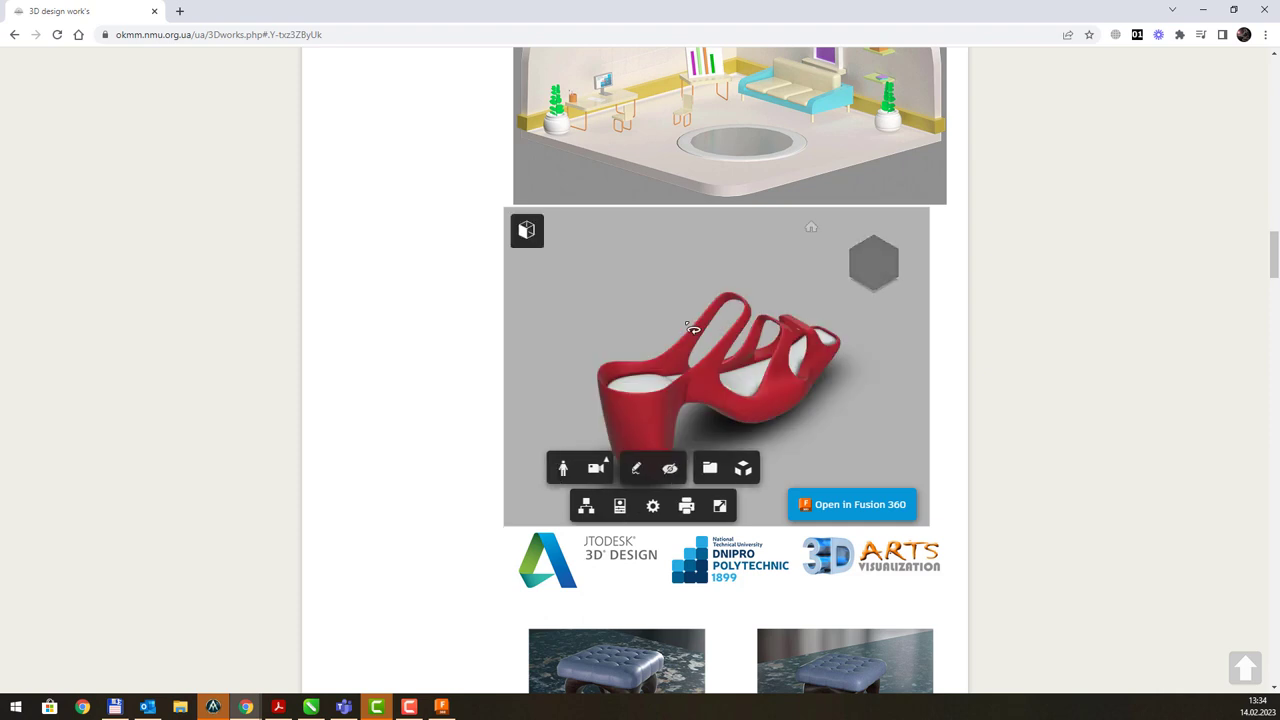
pyautogui.moveTo(691, 330); pyautogui.dragTo(560, 283)
# Step: Show the sandal model in its TOP view, start opening it in Fusion 360 and cancel the download
pyautogui.click(526, 230)
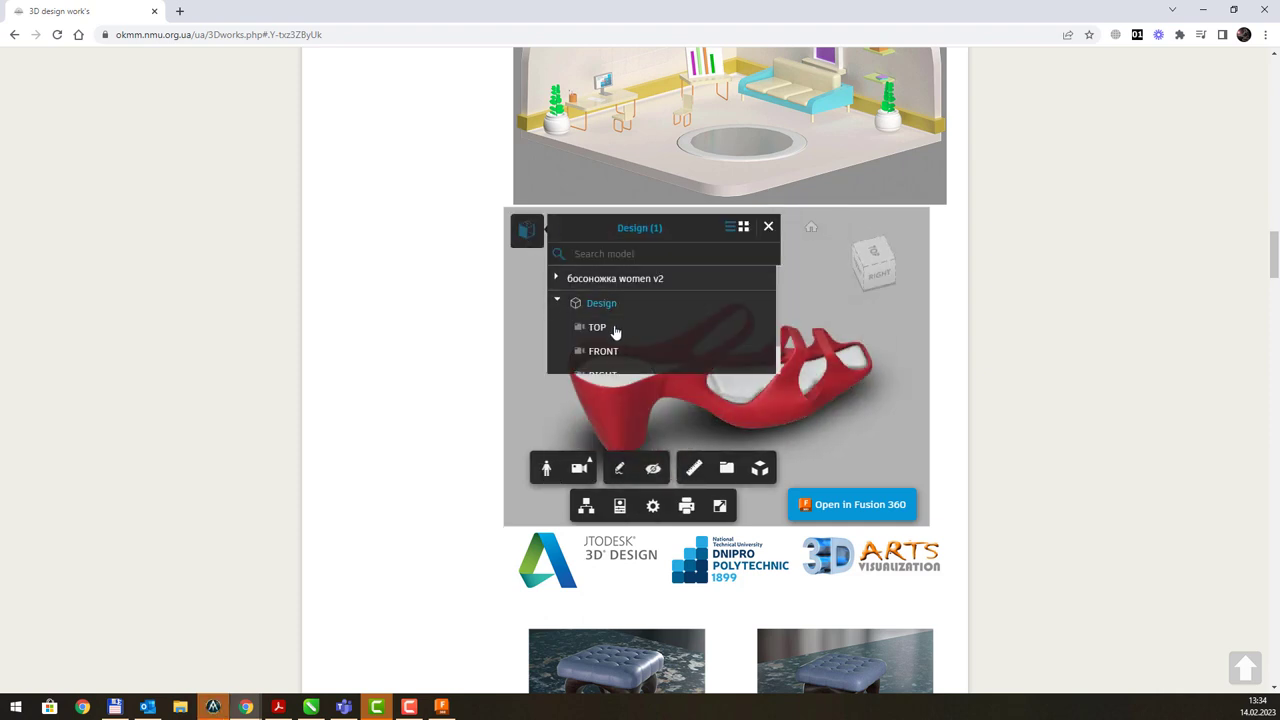
pyautogui.click(617, 331)
pyautogui.click(838, 507)
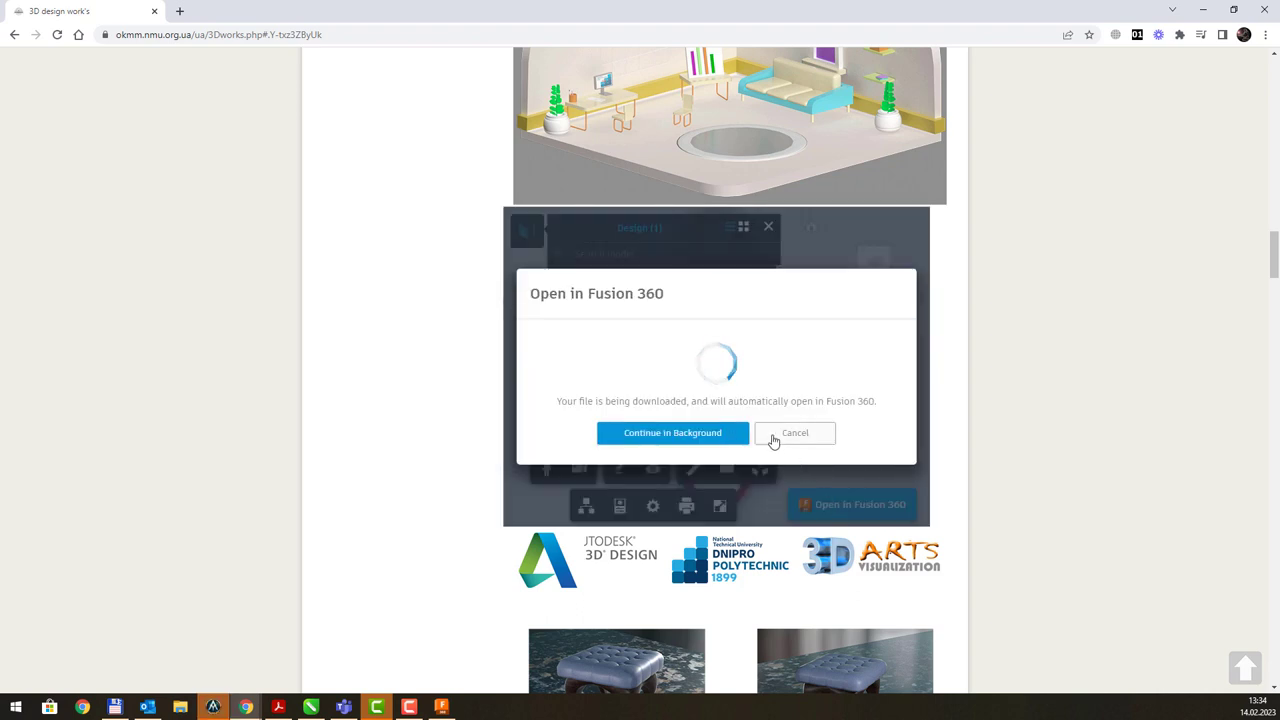
pyautogui.click(757, 437)
# Step: Activate the measuring tools, inspect the босоножка women v2 structure, hide the model list and orbit the sandal
pyautogui.click(703, 473)
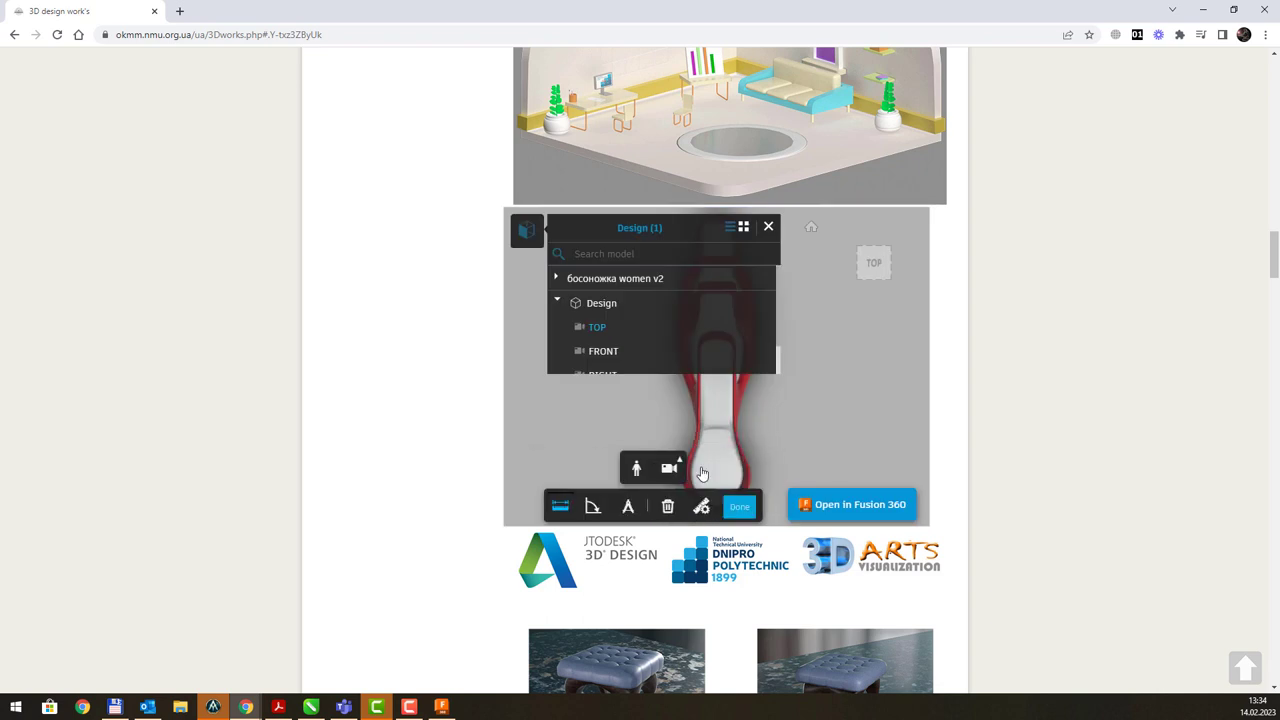
pyautogui.click(560, 302)
pyautogui.click(556, 278)
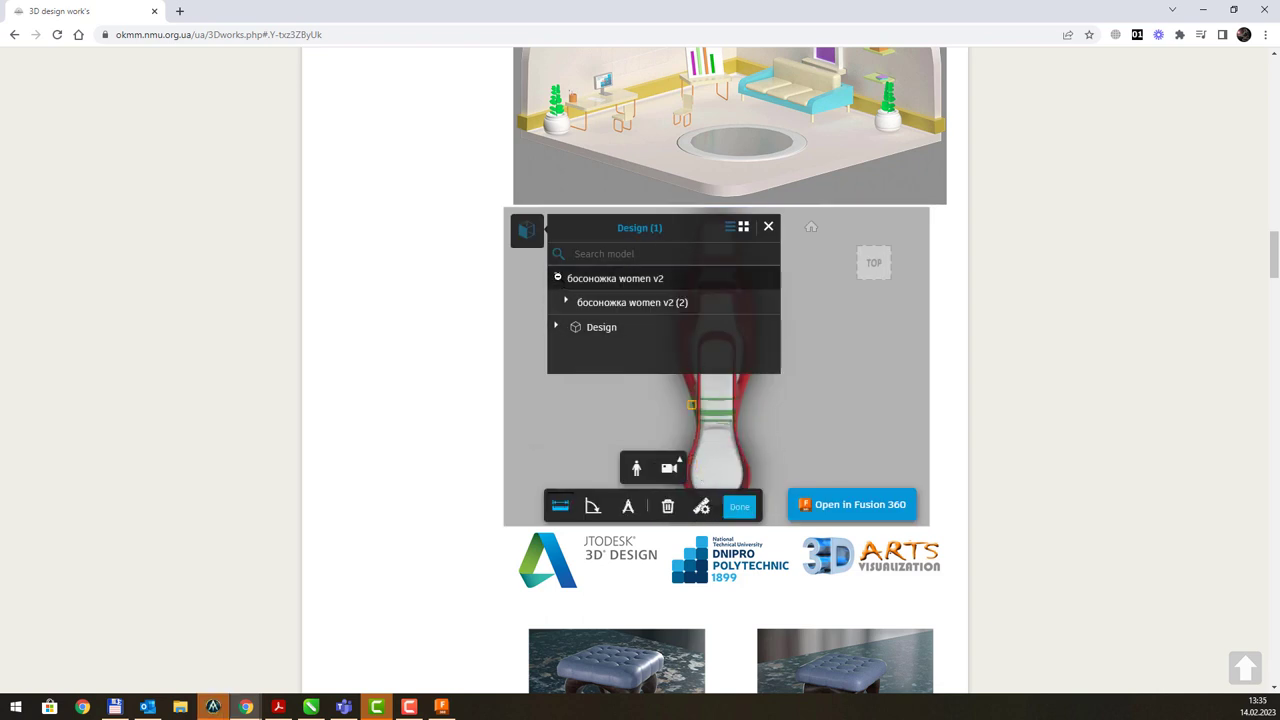
pyautogui.click(768, 228)
pyautogui.moveTo(737, 410); pyautogui.dragTo(669, 300)
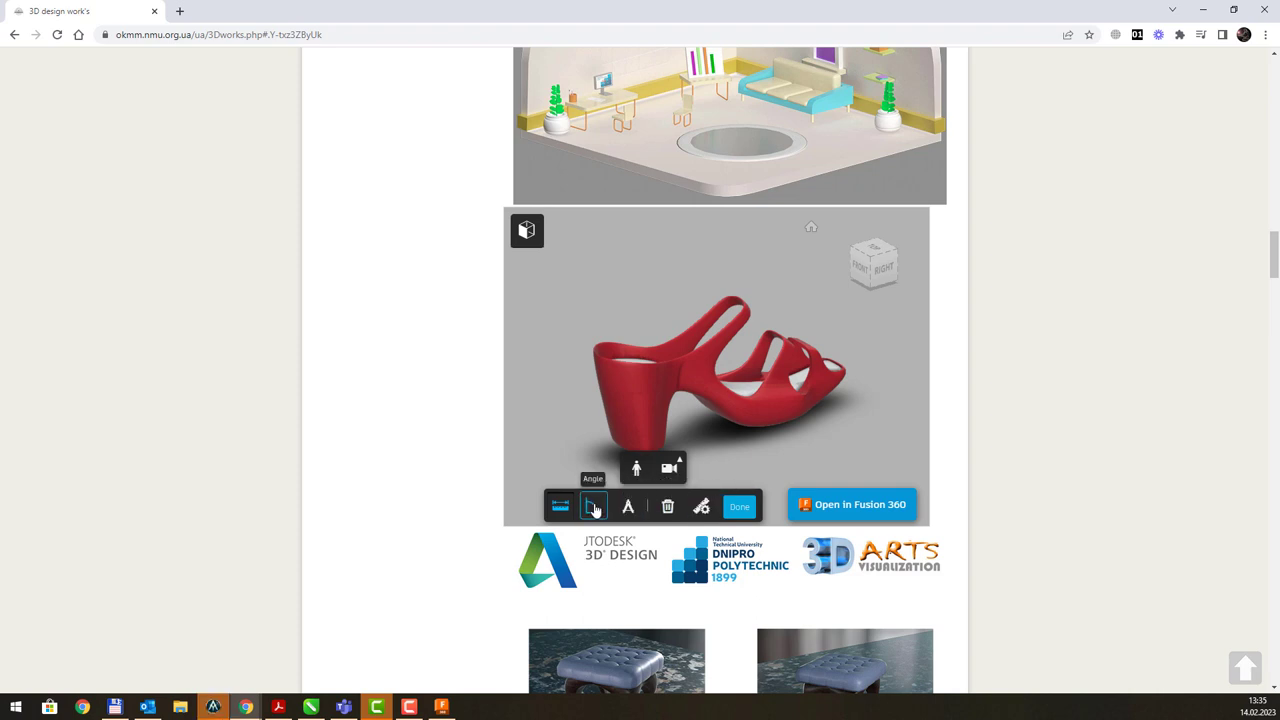
# Step: Finish measuring, explode the sandal model fully and orbit it to view the separated parts from the other side
pyautogui.click(739, 507)
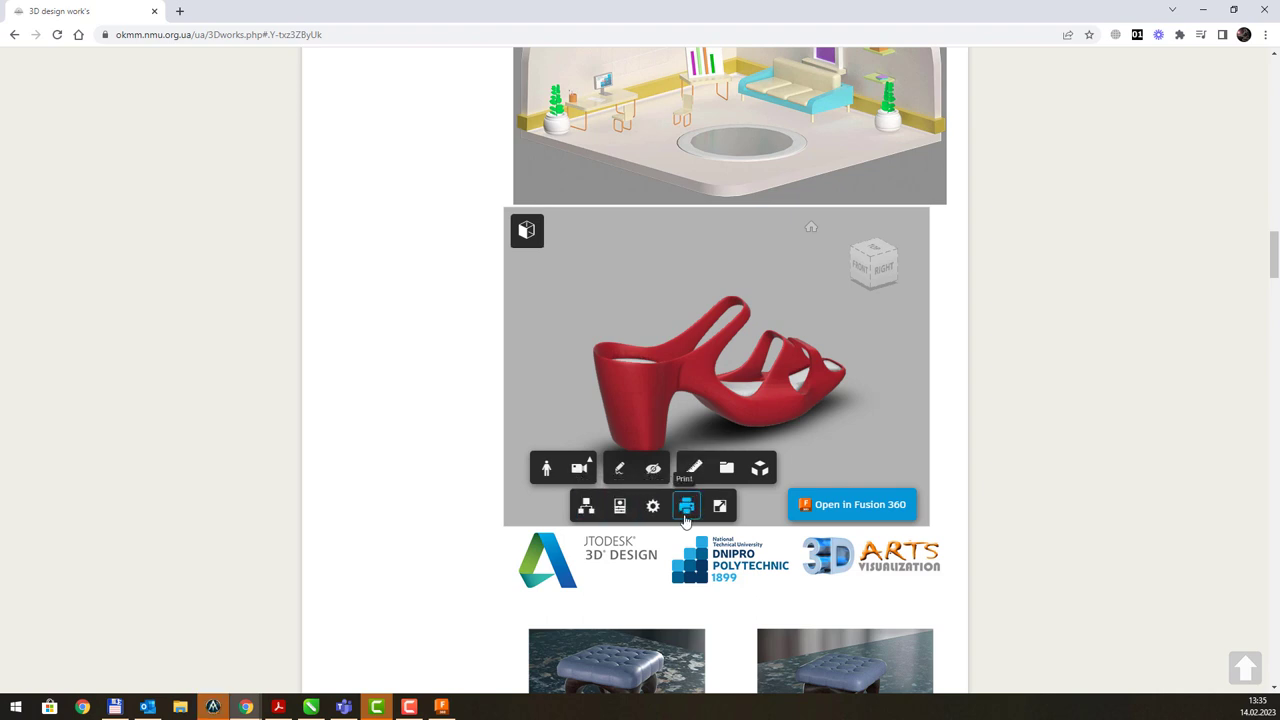
pyautogui.click(758, 470)
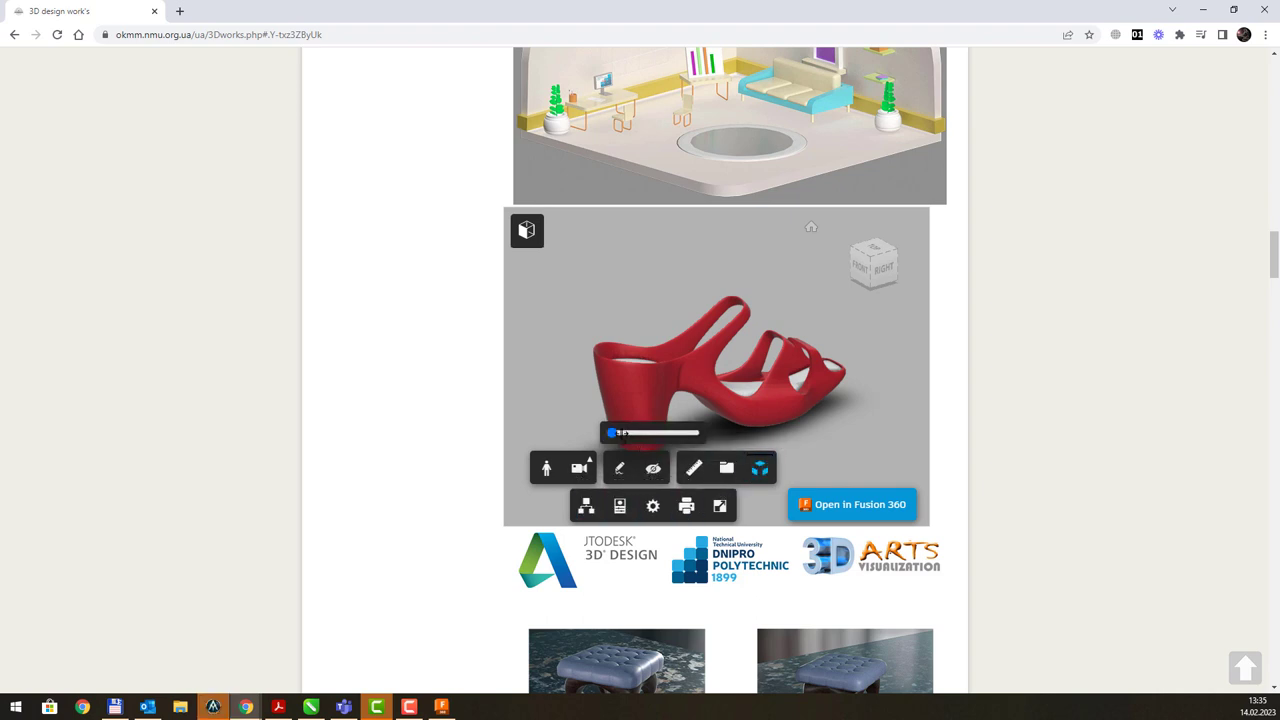
pyautogui.moveTo(612, 432); pyautogui.dragTo(909, 334)
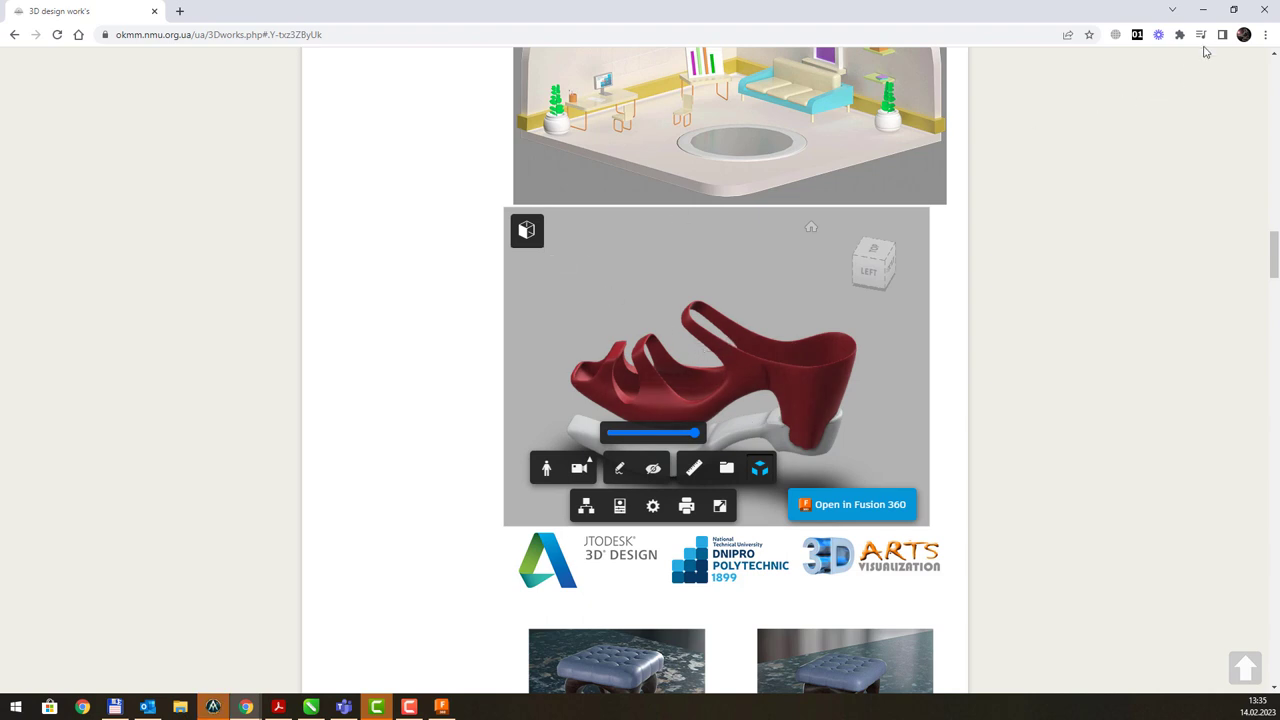
# Step: Close the department site's window and the House 3D Sample.dwg page in AutoCAD Web, discarding unsaved changes
pyautogui.click(1264, 12)
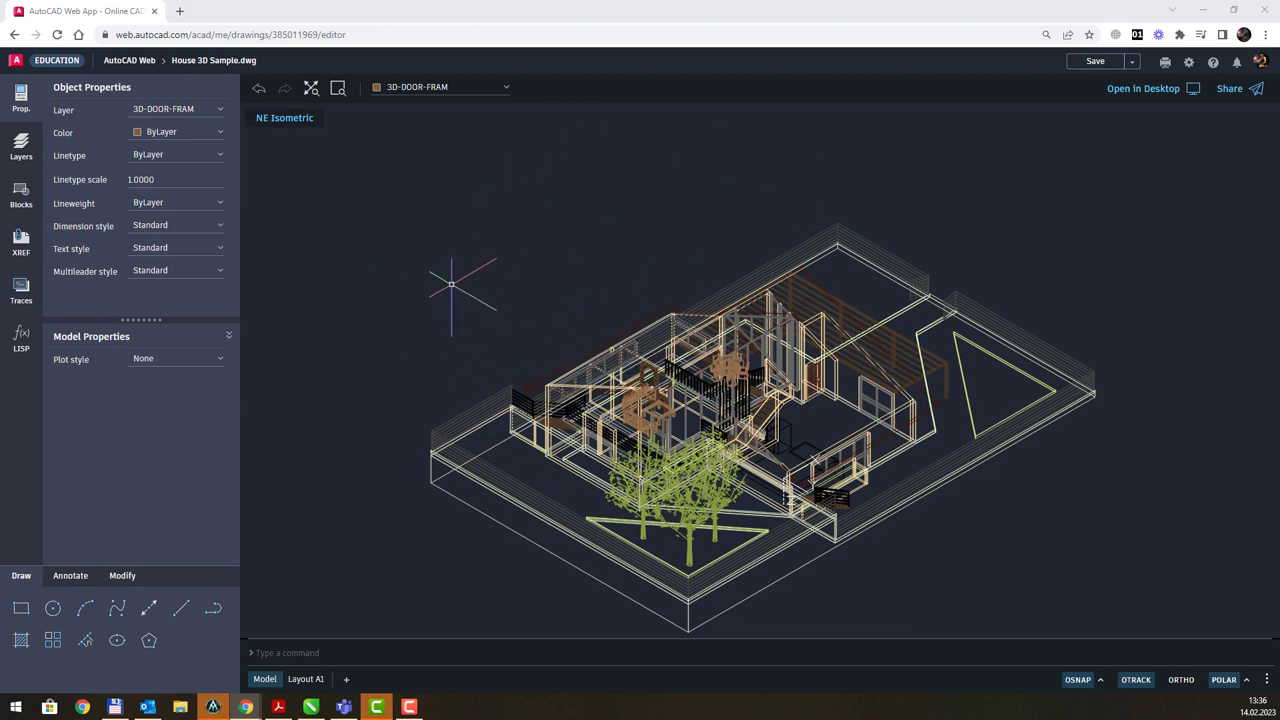
pyautogui.click(154, 11)
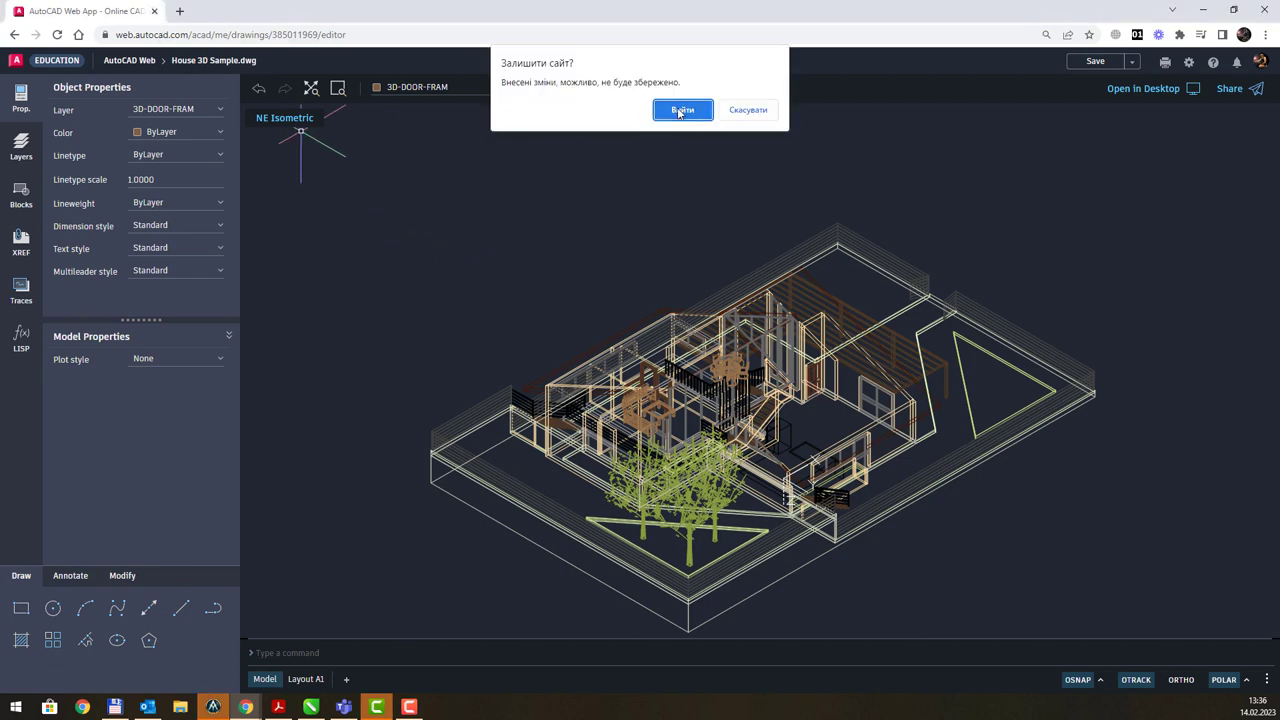
pyautogui.click(680, 110)
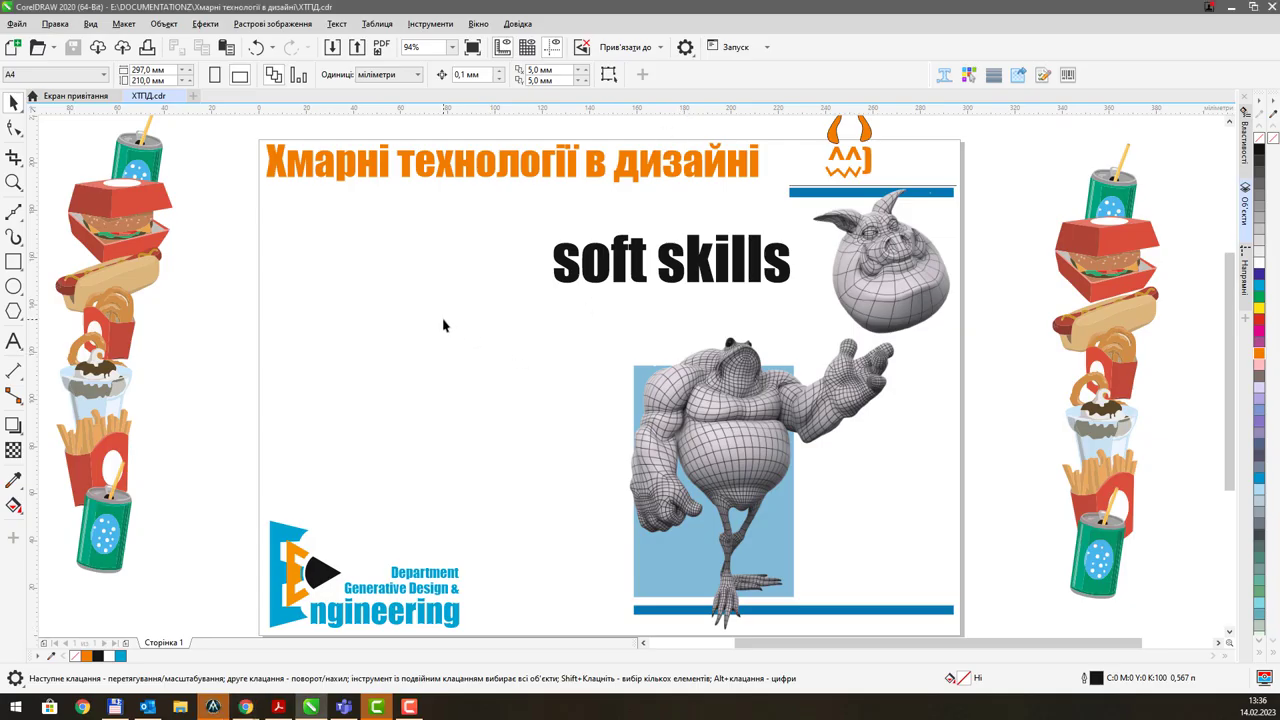
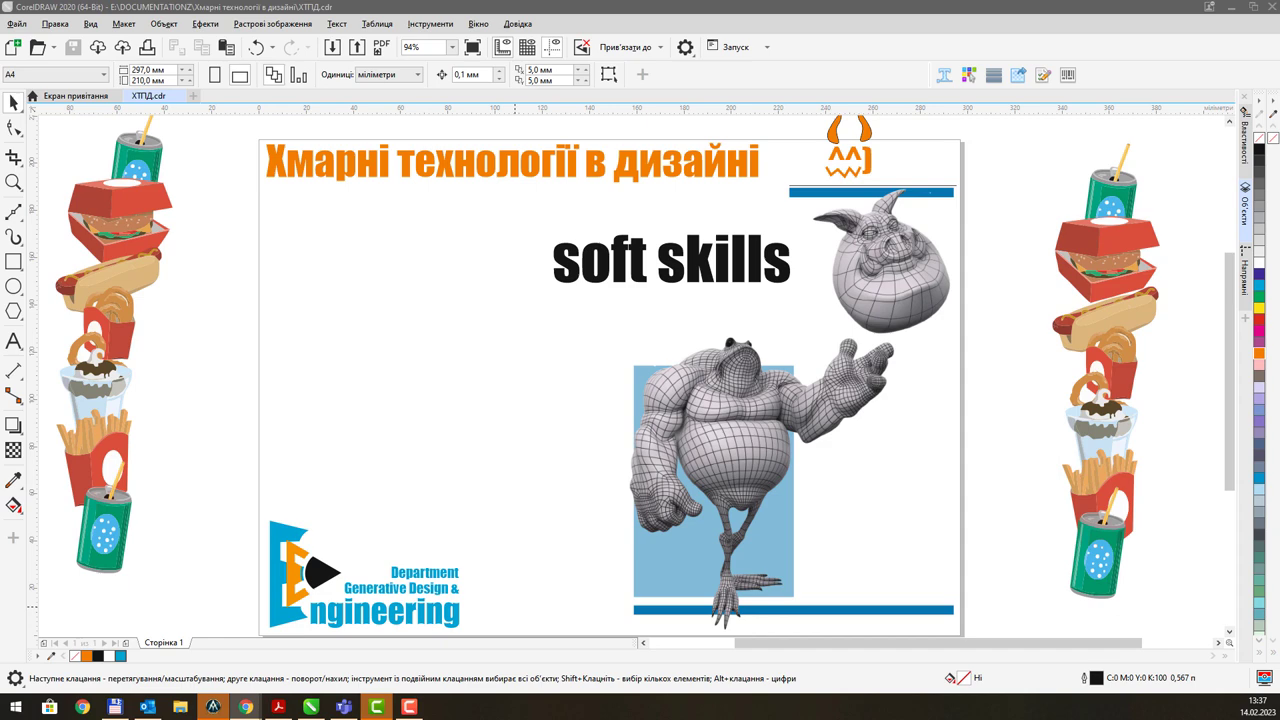
# Step: Switch to Autodesk Character Generator in Chrome, maximize the window and start a new character
pyautogui.click(245, 707)
pyautogui.doubleClick(594, 6)
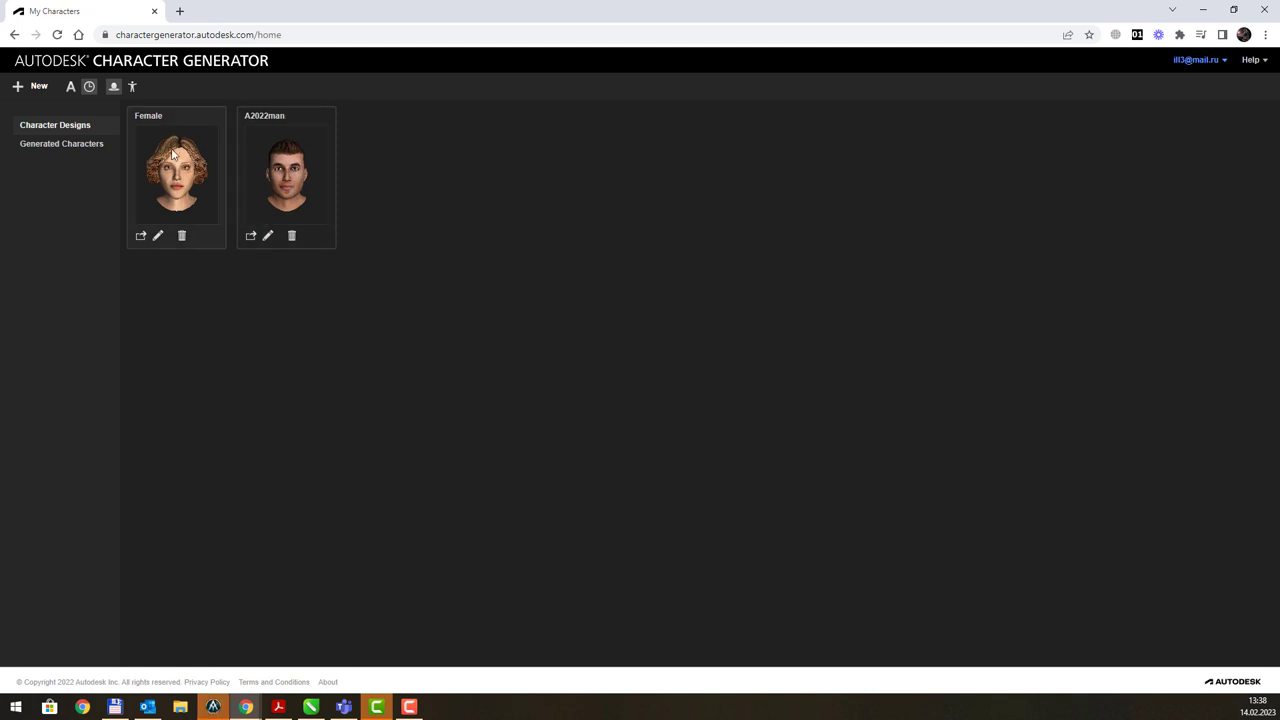
pyautogui.click(40, 91)
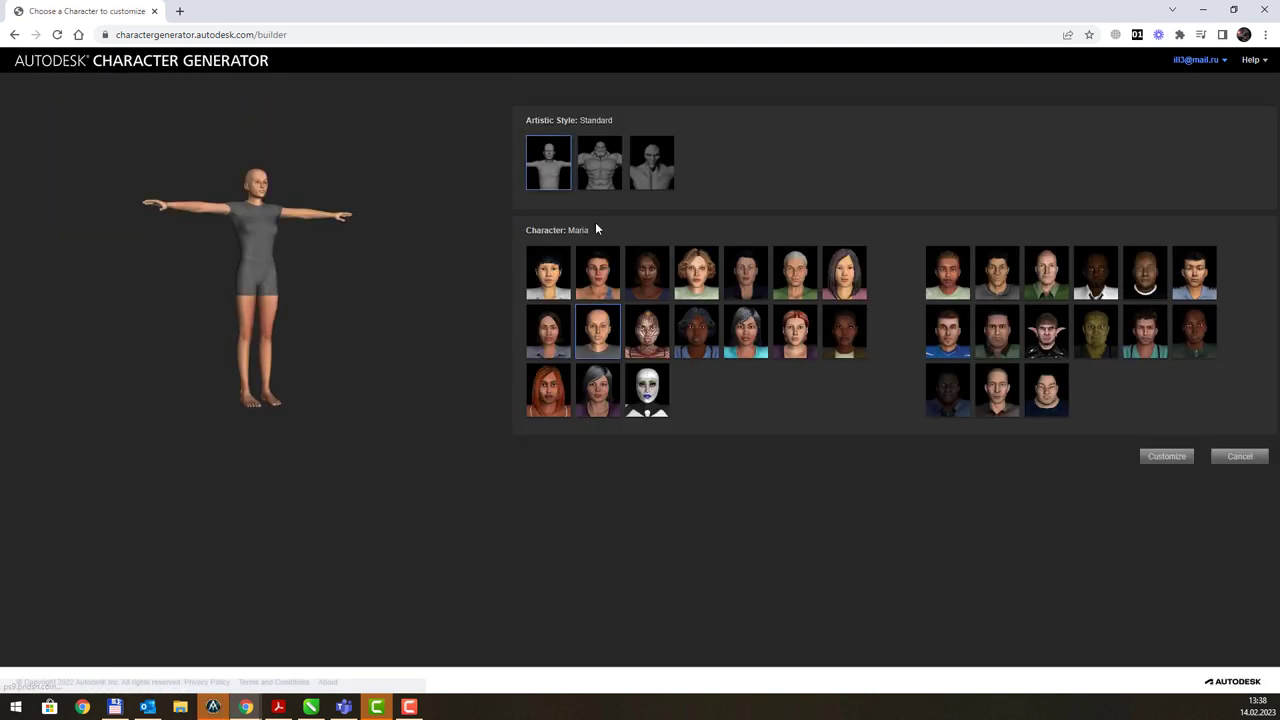
# Step: Compare the Standard and Bulk artistic styles for the new character and choose Gorn
pyautogui.click(692, 277)
pyautogui.click(610, 158)
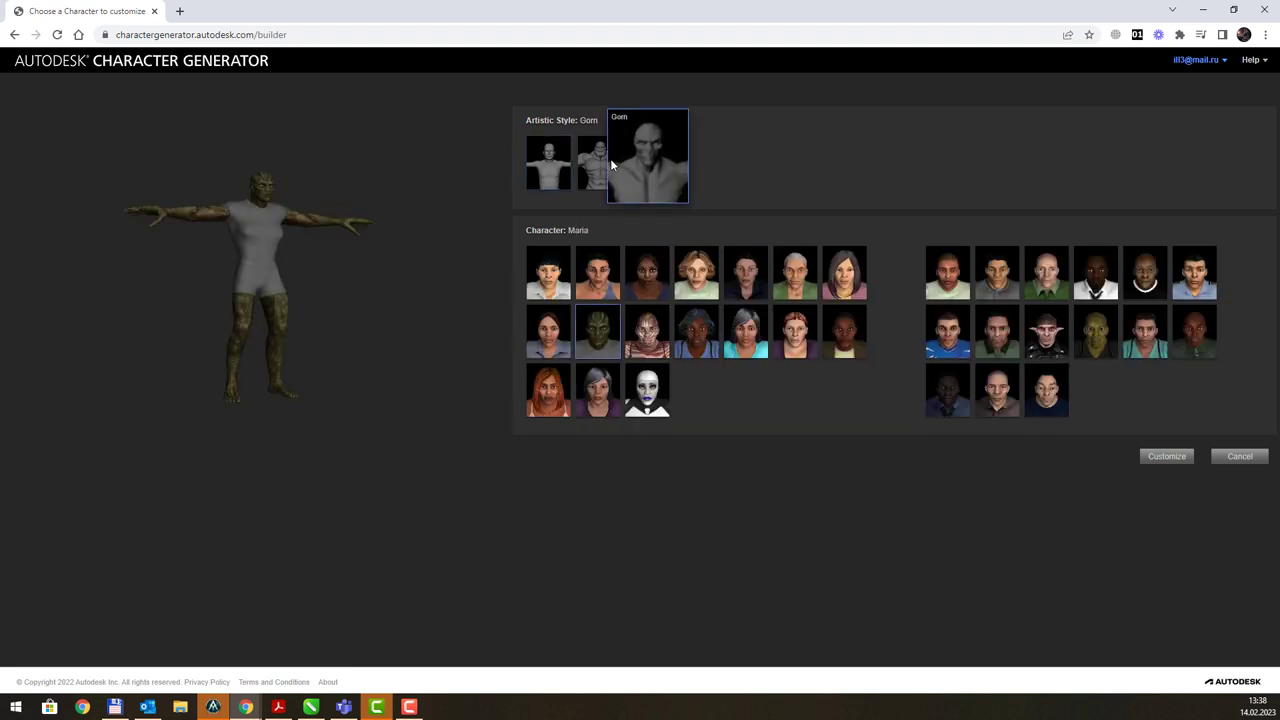
pyautogui.click(535, 163)
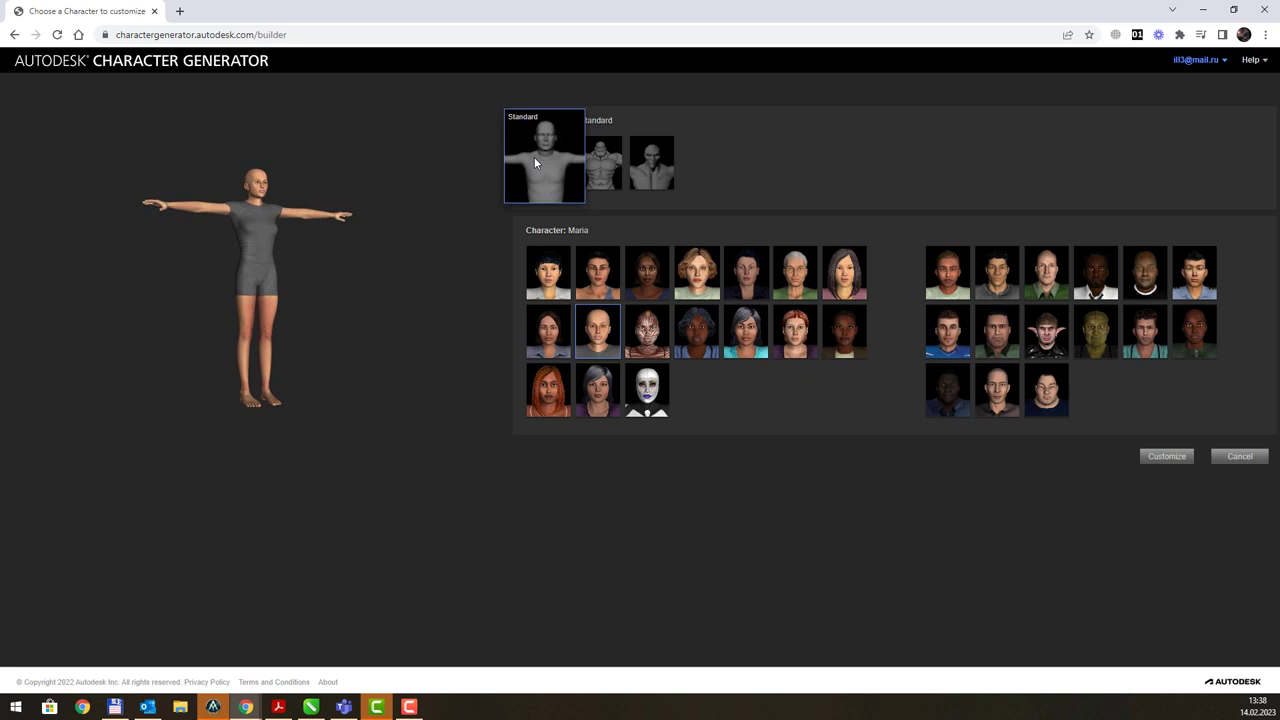
pyautogui.click(610, 164)
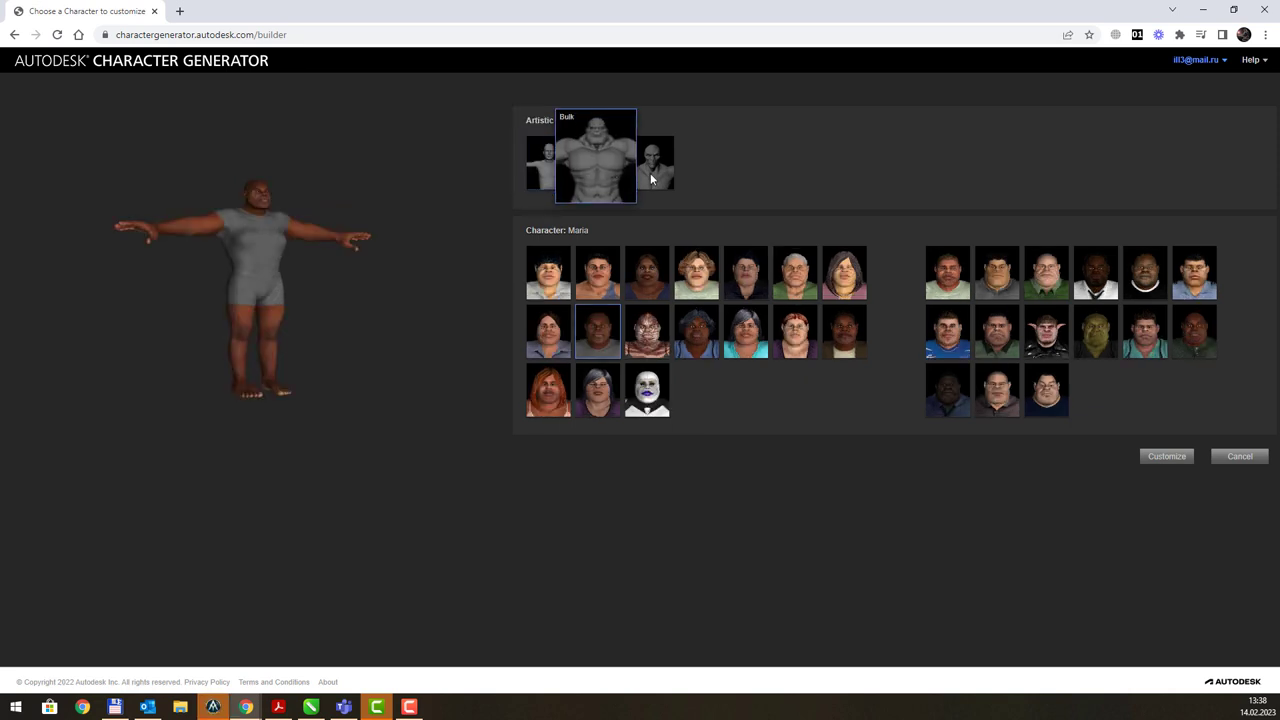
pyautogui.click(652, 177)
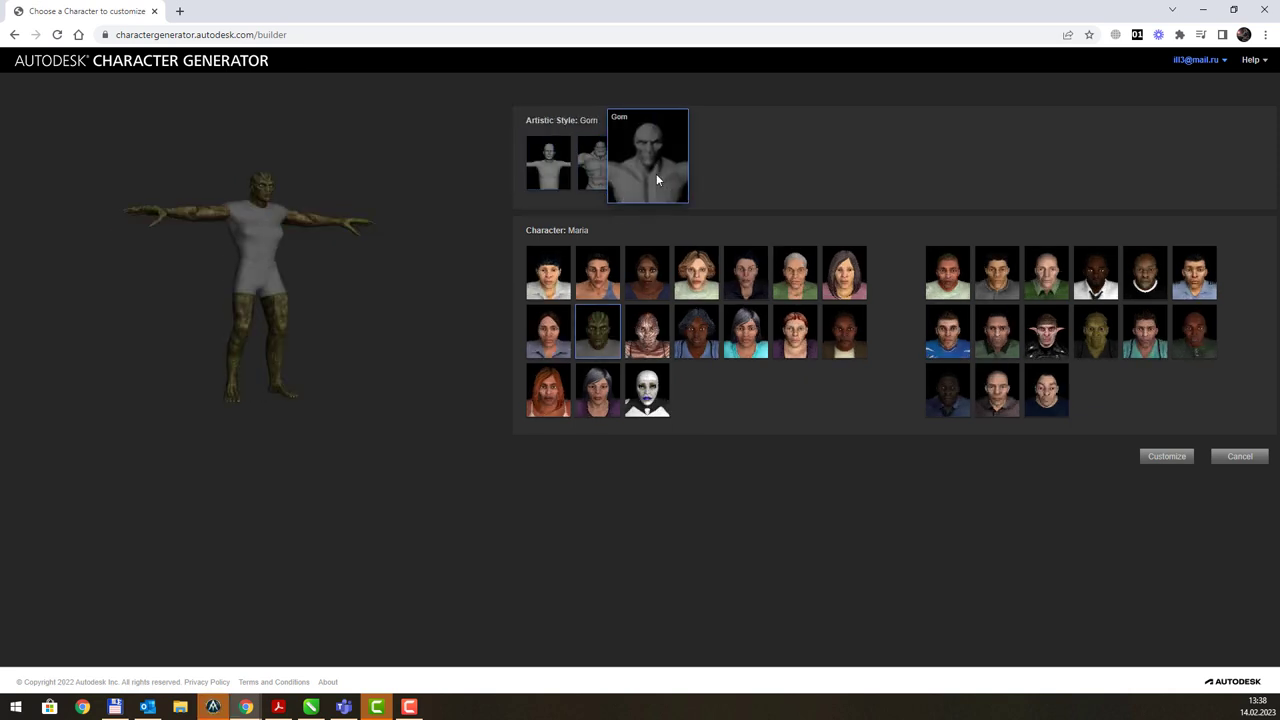
# Step: Preview several female characters and Pagar in the Gorn style, and select the Kavir character
pyautogui.click(696, 274)
pyautogui.click(787, 340)
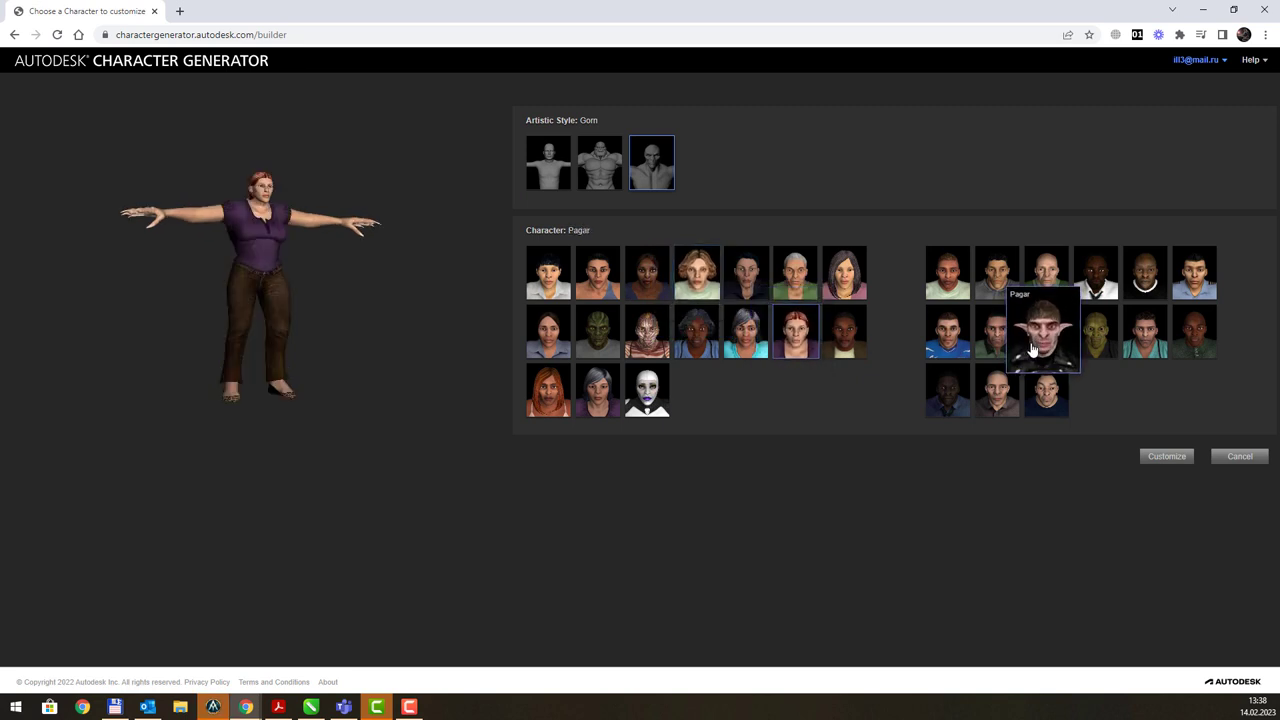
pyautogui.click(1042, 340)
pyautogui.click(1124, 297)
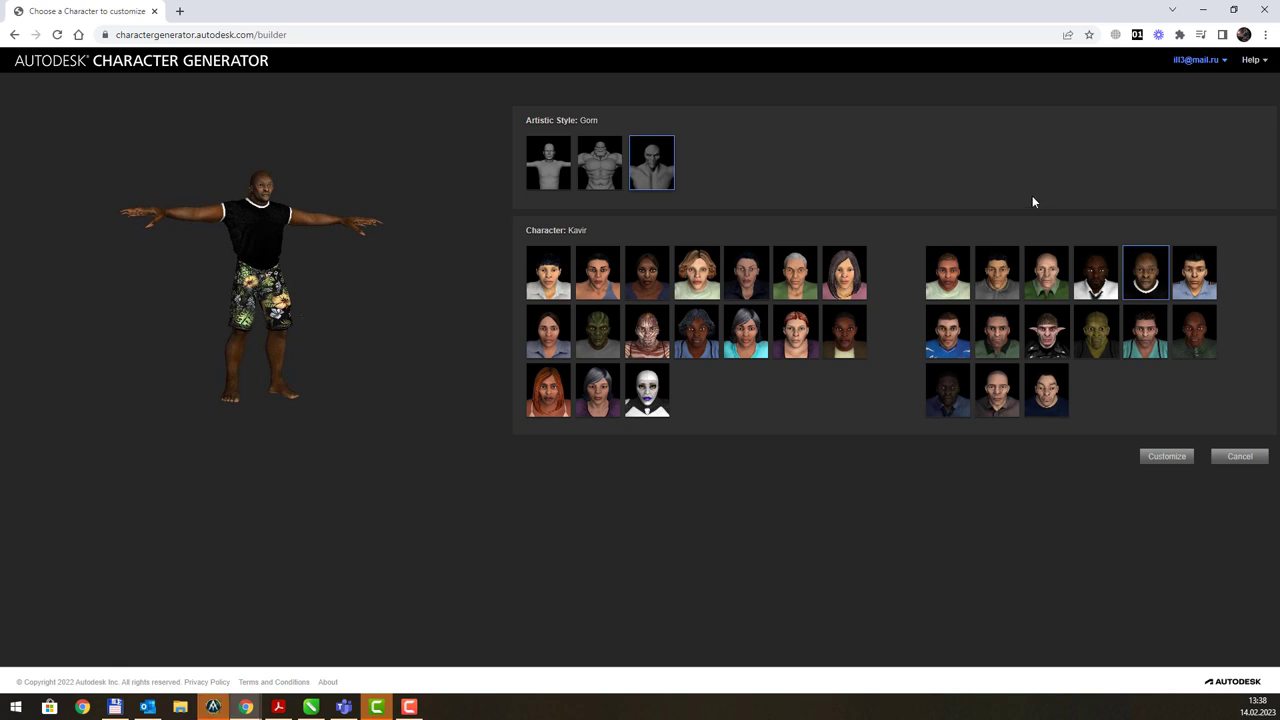
# Step: Cancel the new character, open the list of generated characters and request the download of Female.zip
pyautogui.click(1232, 460)
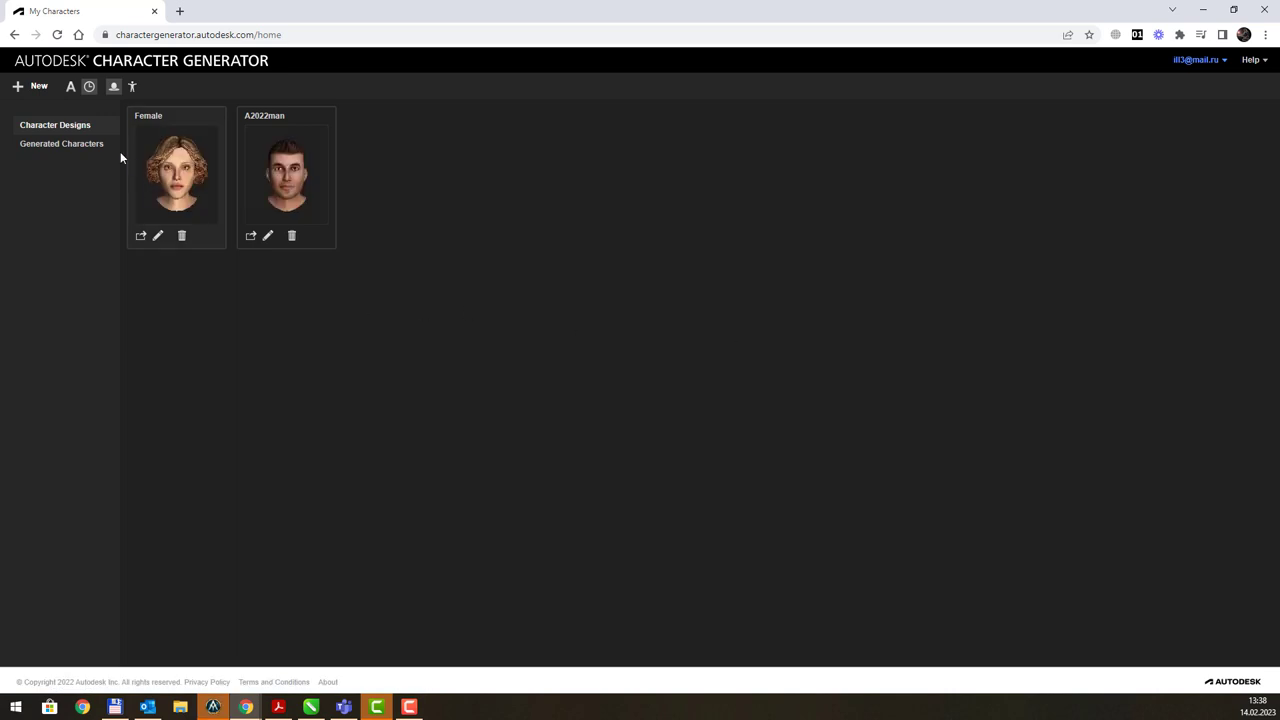
pyautogui.click(74, 143)
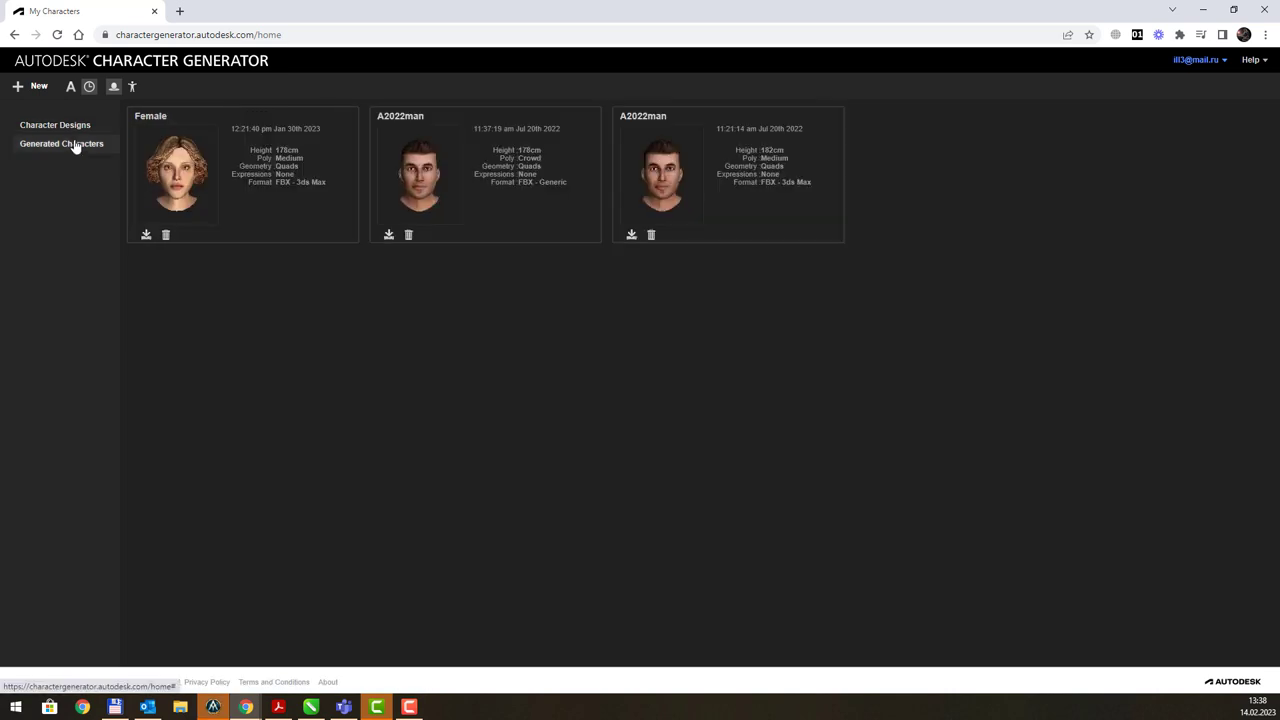
pyautogui.click(146, 236)
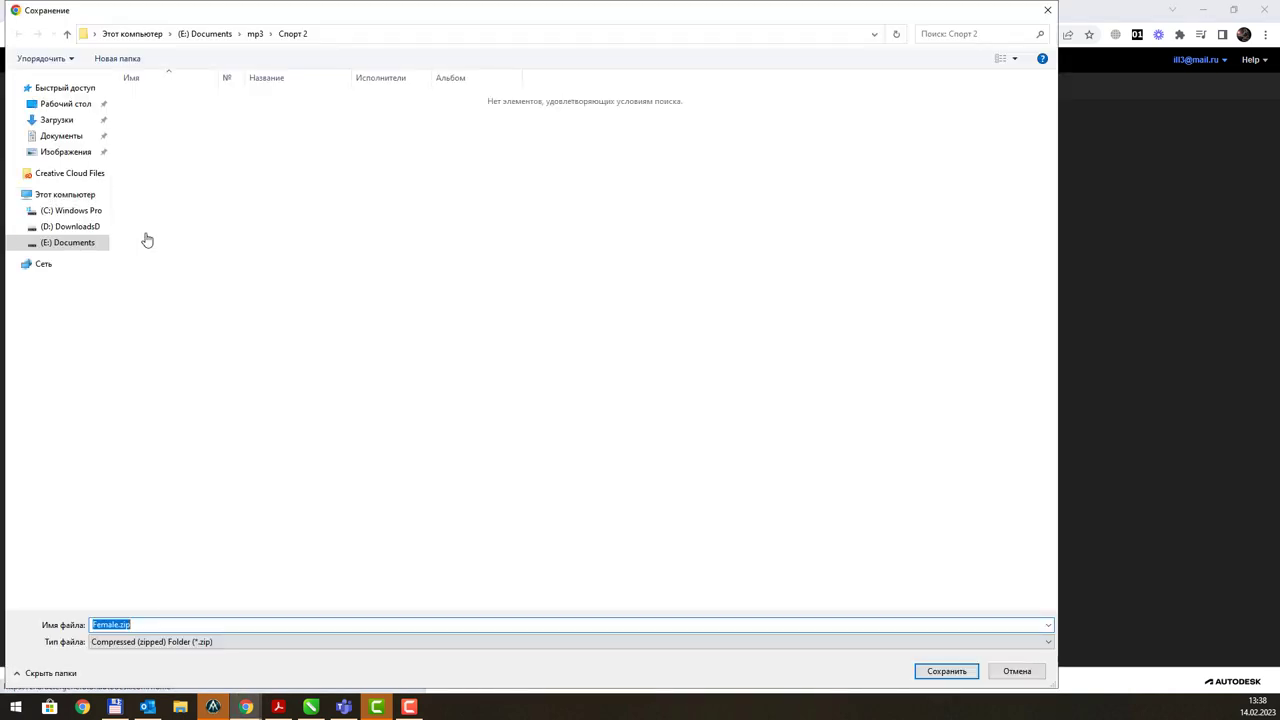
pyautogui.press('Return')
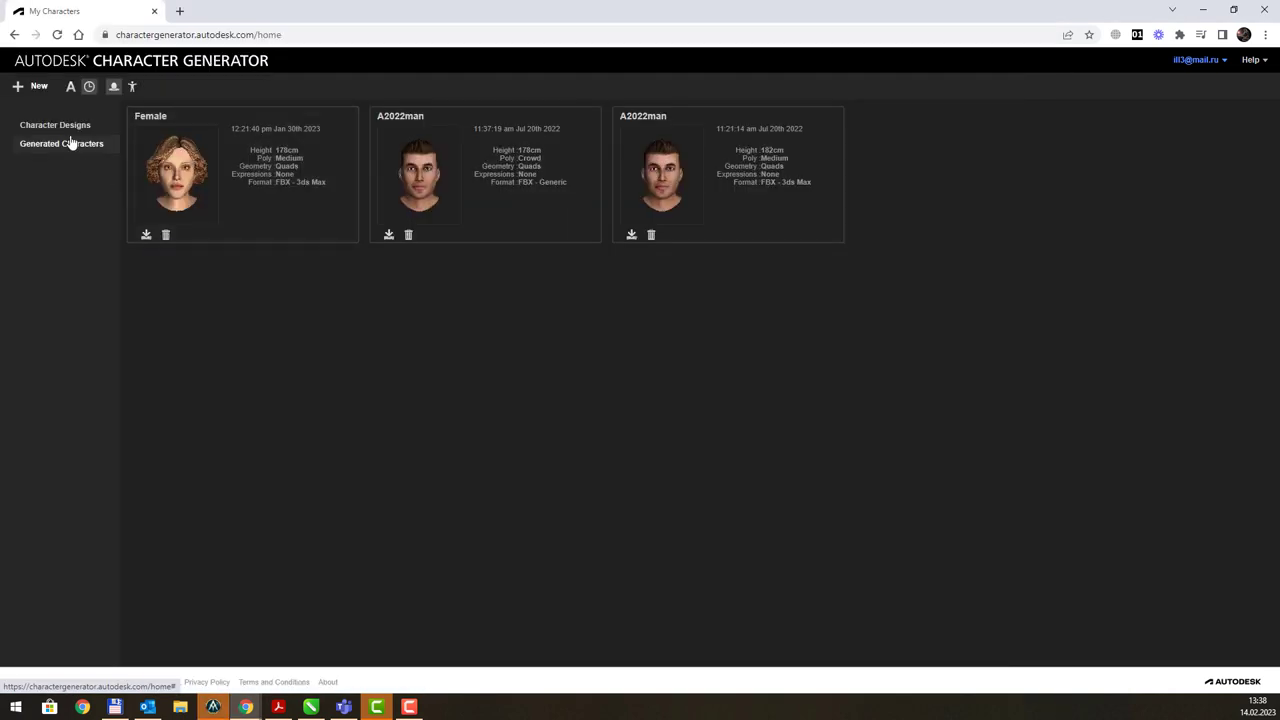
# Step: Review the Generate Character settings for the Female design, trying Facial blend shapes and returning to None, then close them without generating
pyautogui.click(70, 127)
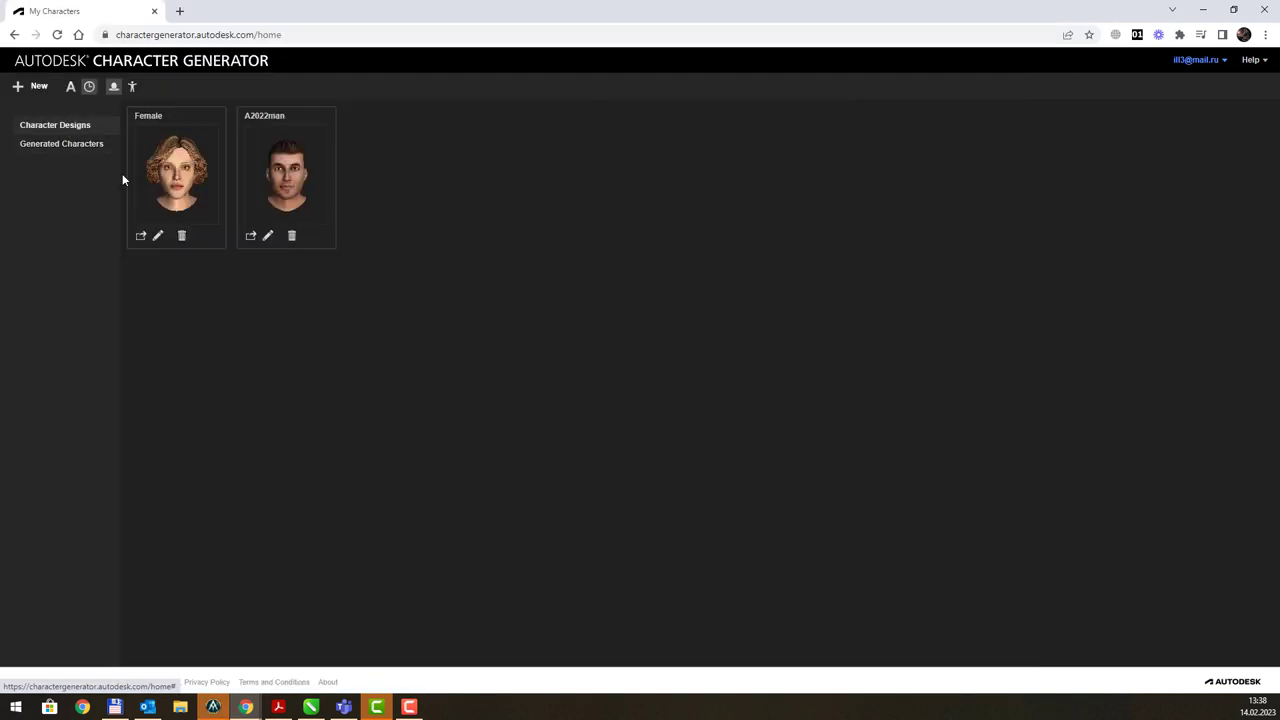
pyautogui.click(140, 238)
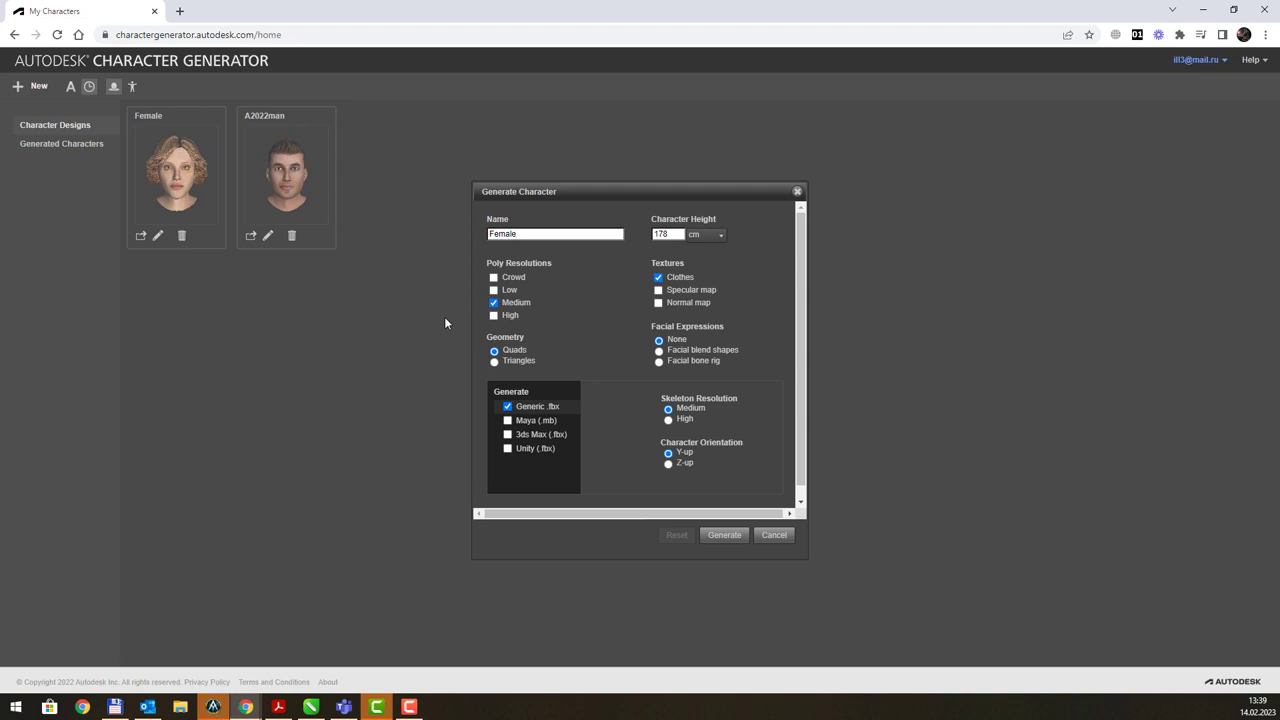
pyautogui.click(658, 353)
pyautogui.click(659, 340)
pyautogui.click(797, 191)
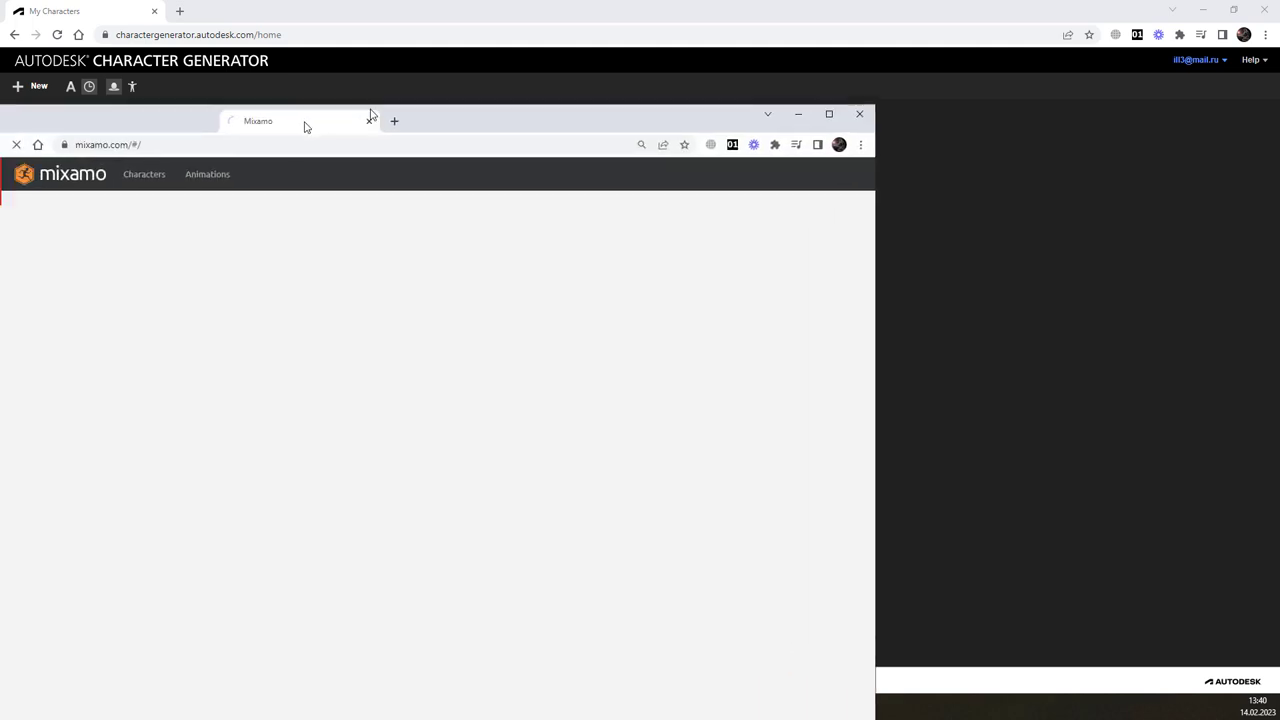
# Step: Attach the Mixamo page to the main Chrome window and preview the Maria J J Ong and Prisoner B Styperek characters
pyautogui.moveTo(306, 126); pyautogui.dragTo(283, 22)
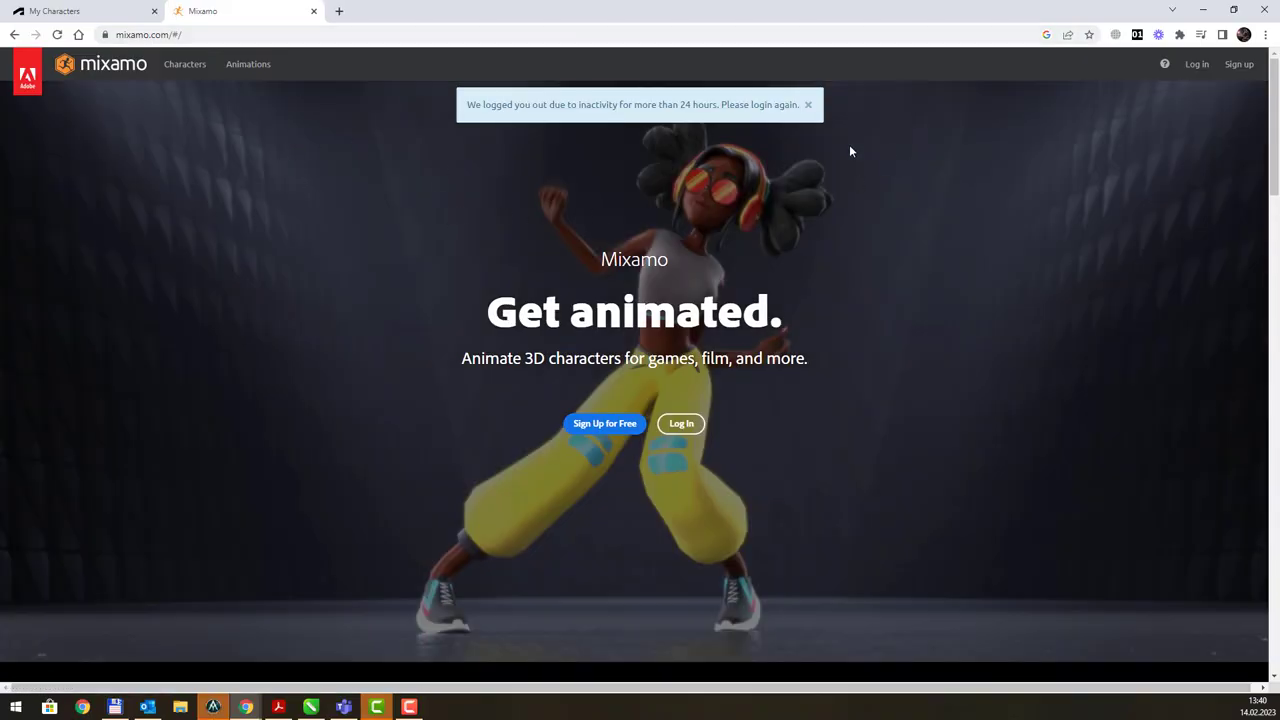
pyautogui.click(186, 64)
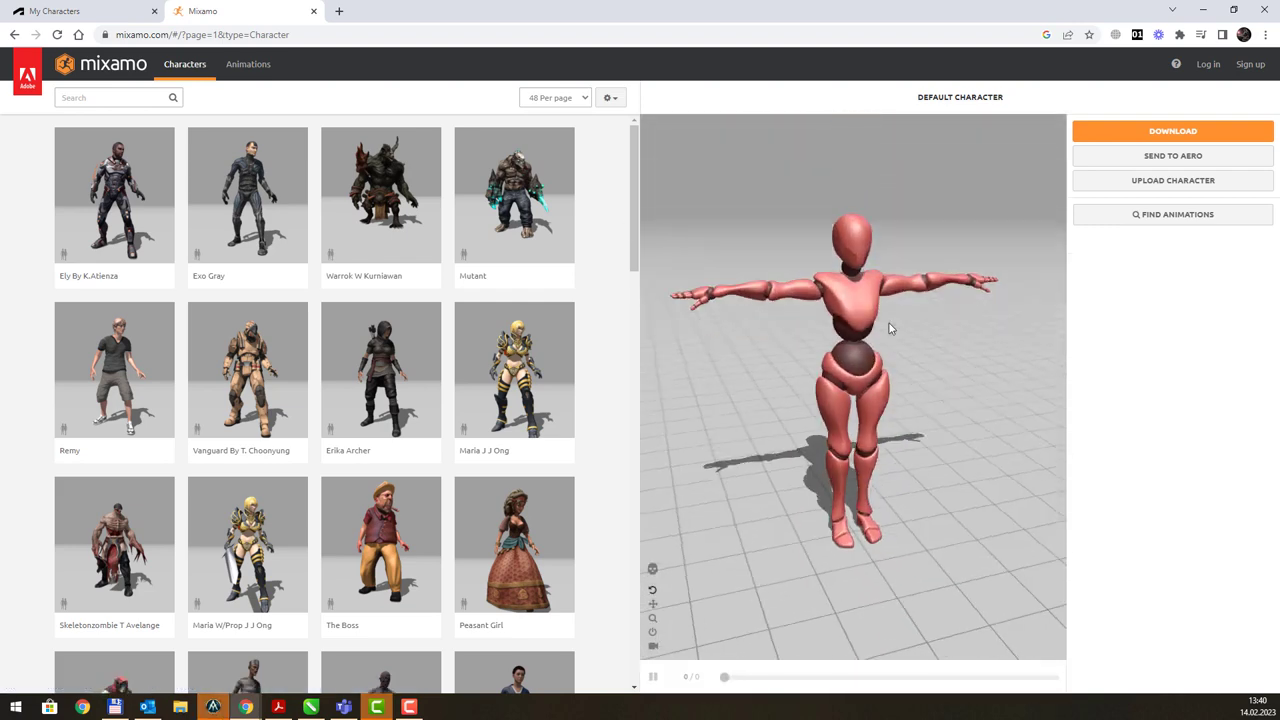
pyautogui.click(512, 375)
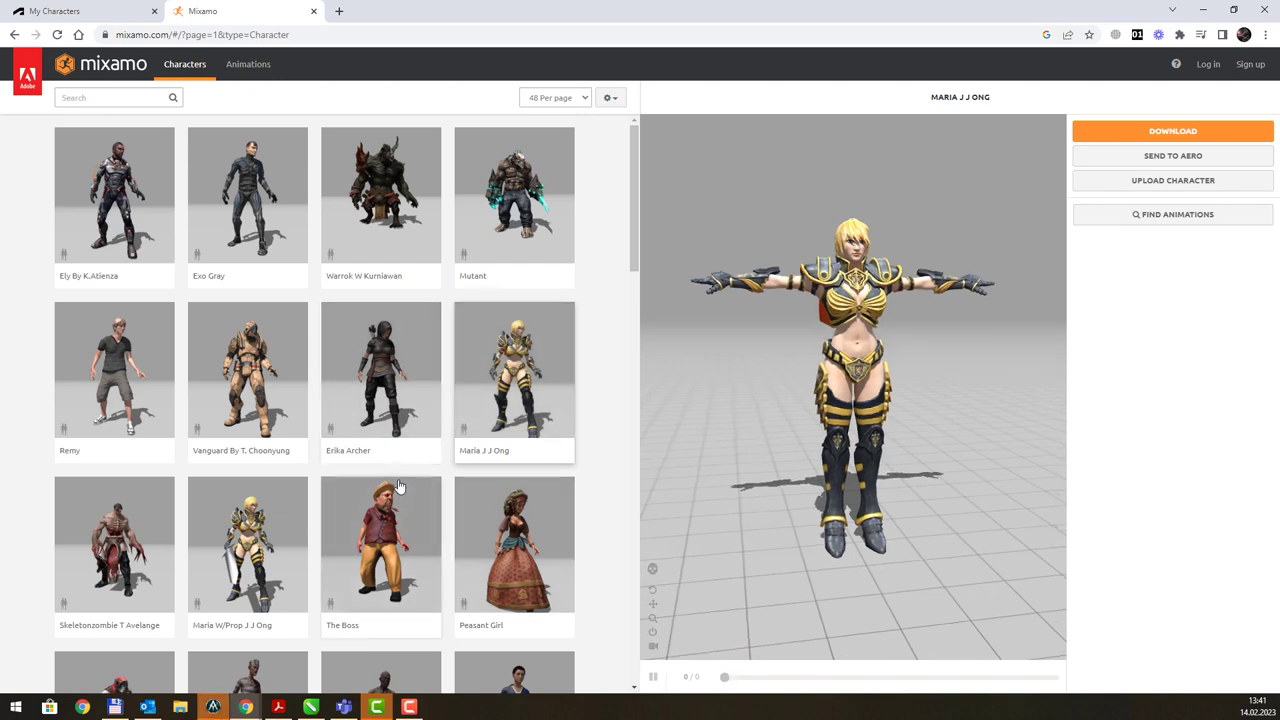
pyautogui.scroll(-3, 334, 330)
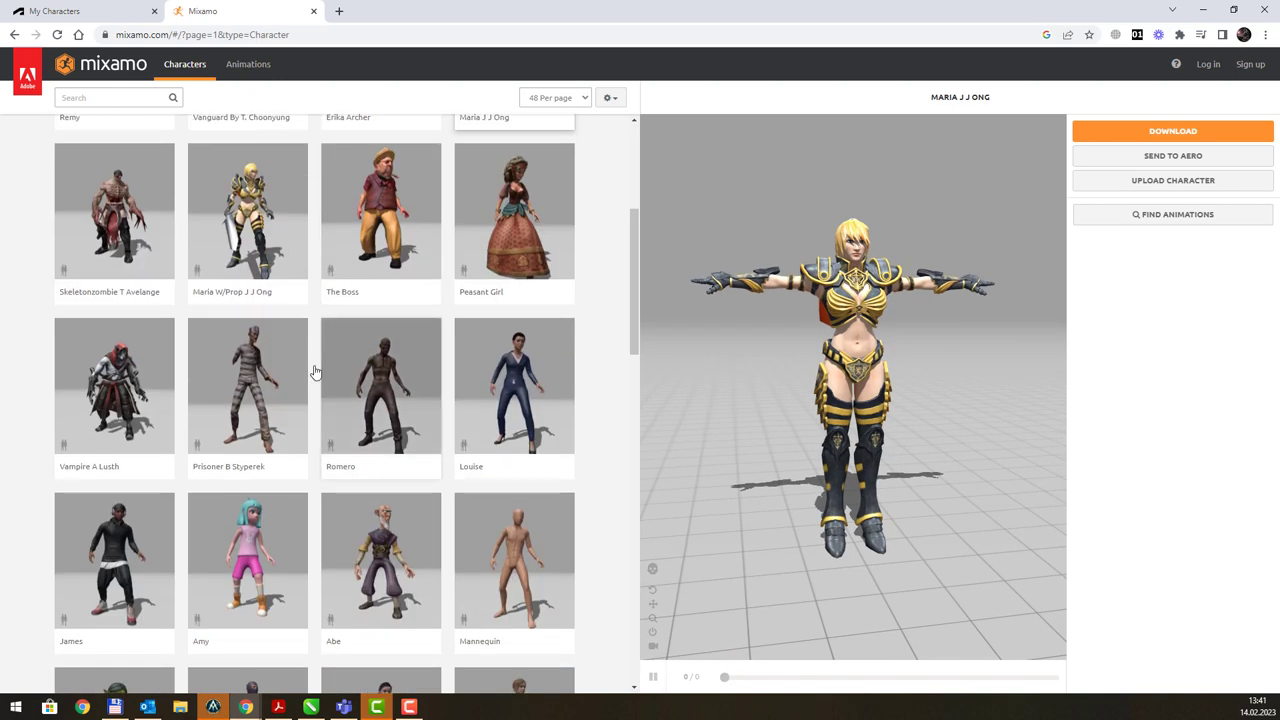
pyautogui.click(262, 380)
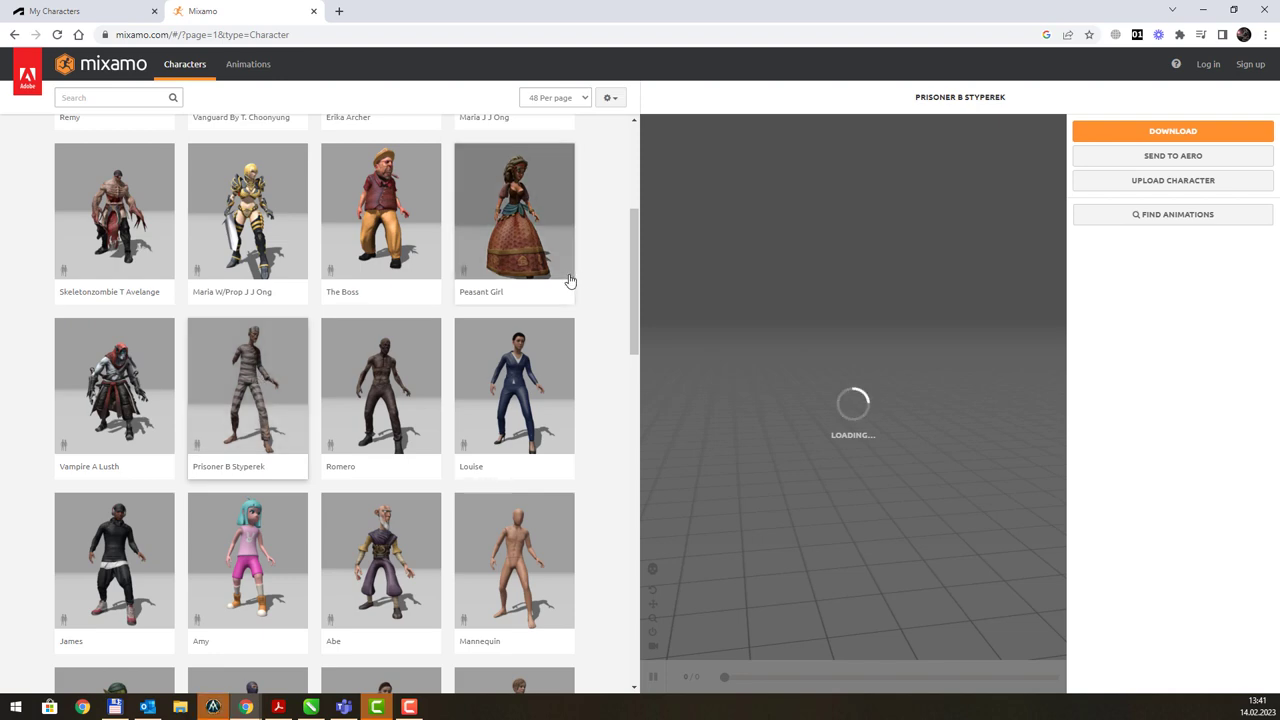
pyautogui.scroll(4, 590, 283)
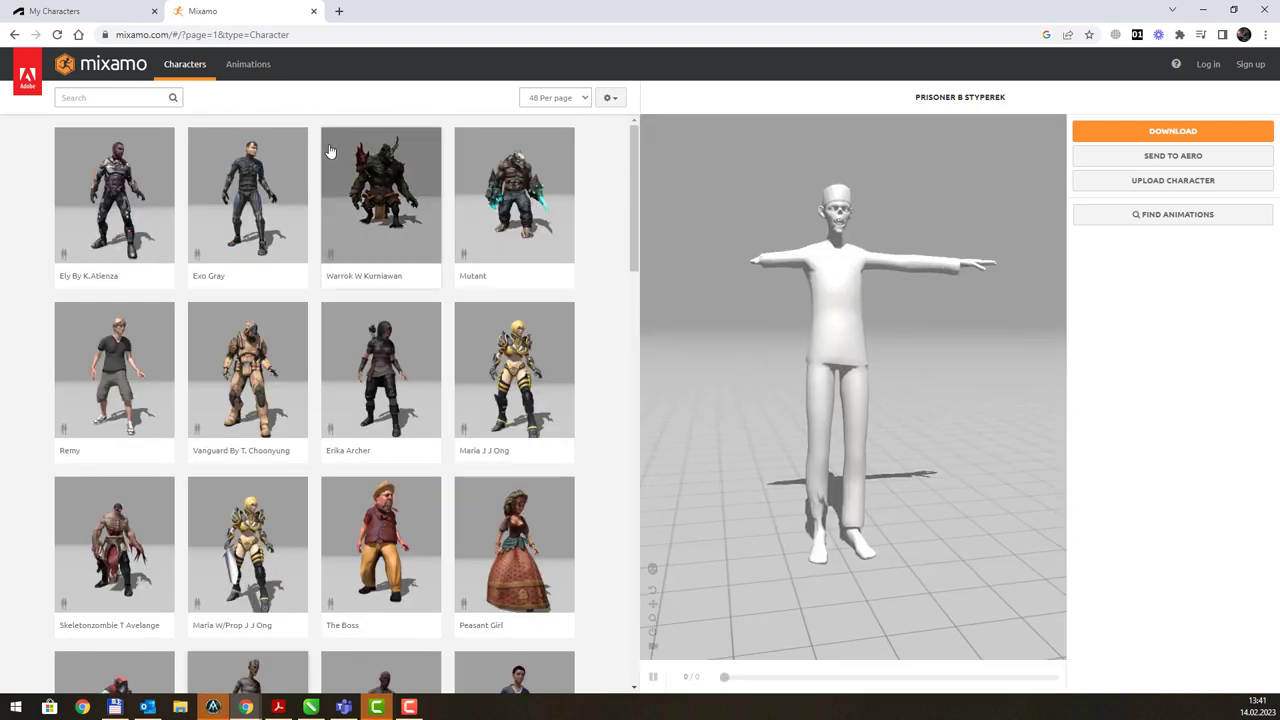
# Step: Glance at the animation library, return to the characters and select Maria W/Prop J J Ong
pyautogui.click(253, 78)
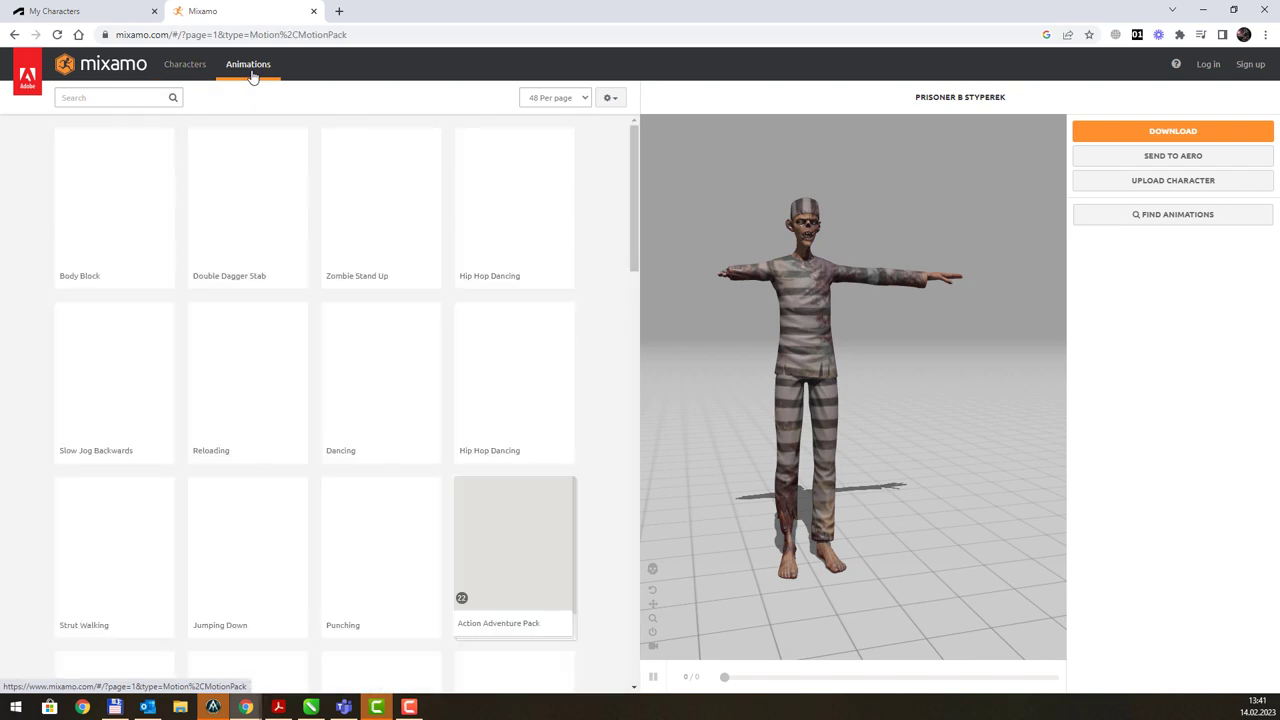
pyautogui.click(200, 72)
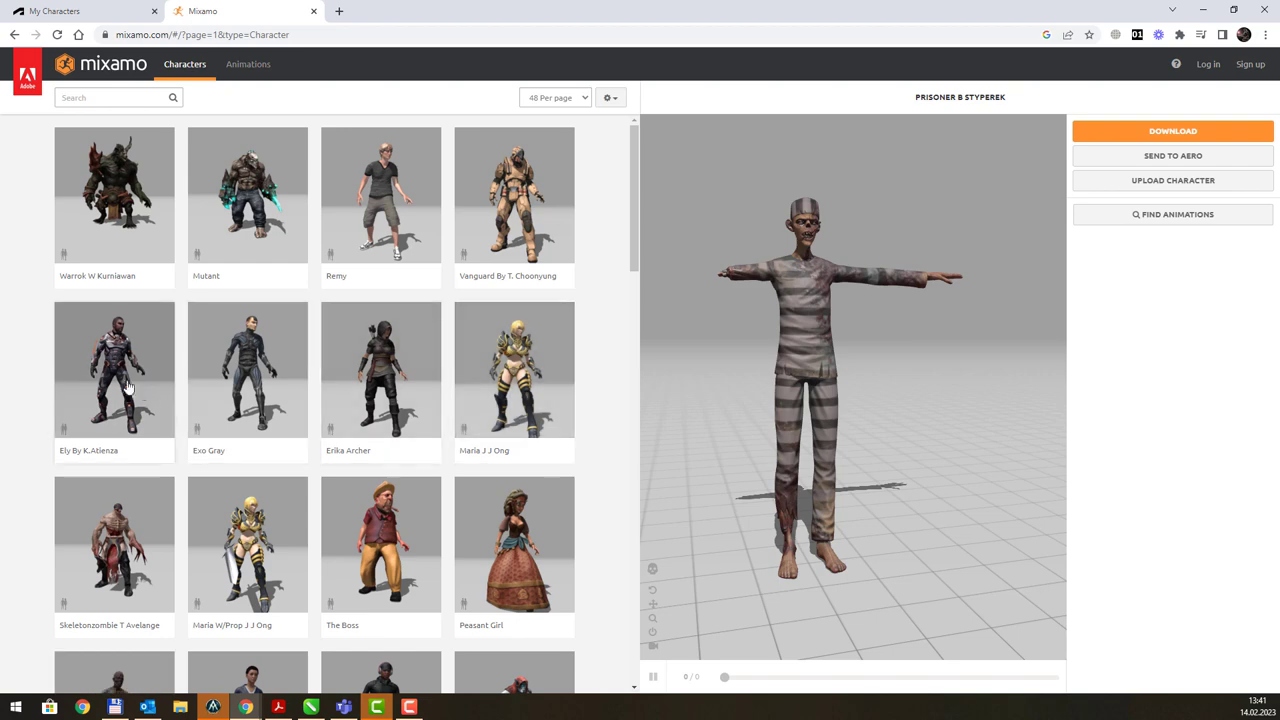
pyautogui.click(236, 517)
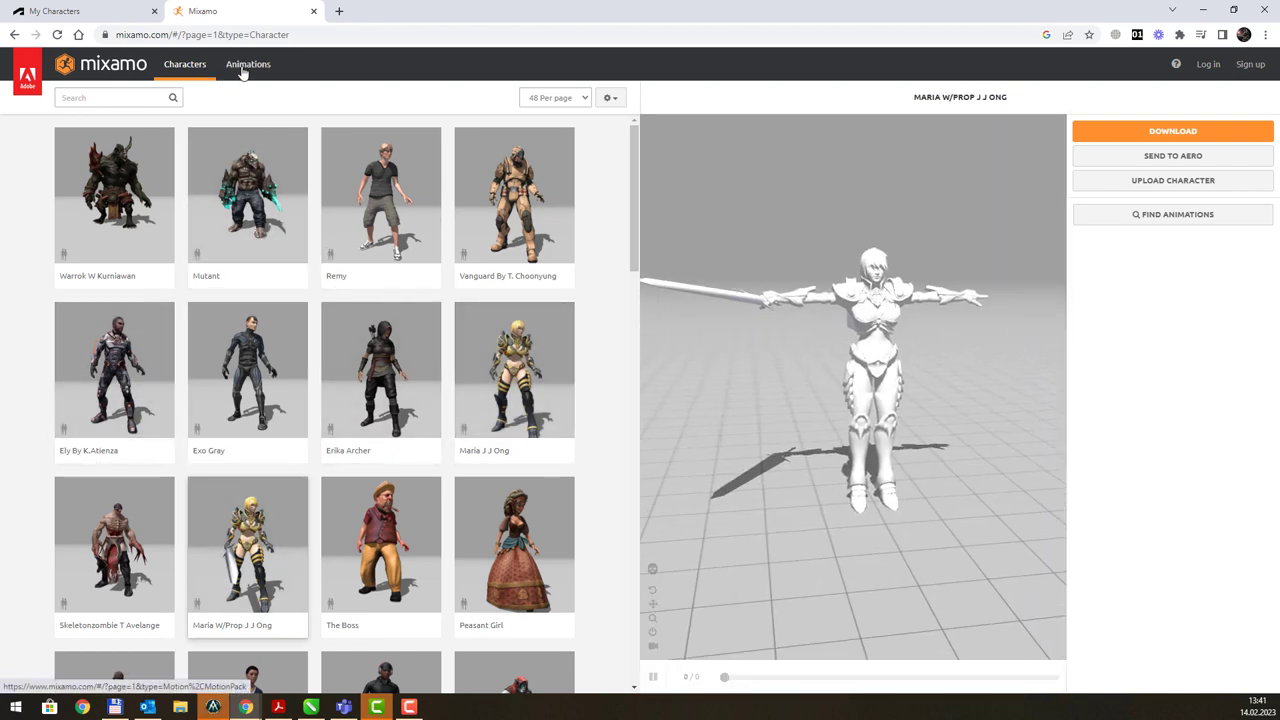
# Step: Preview the Capoeira and Praying animations on the selected sword-bearing character
pyautogui.click(245, 66)
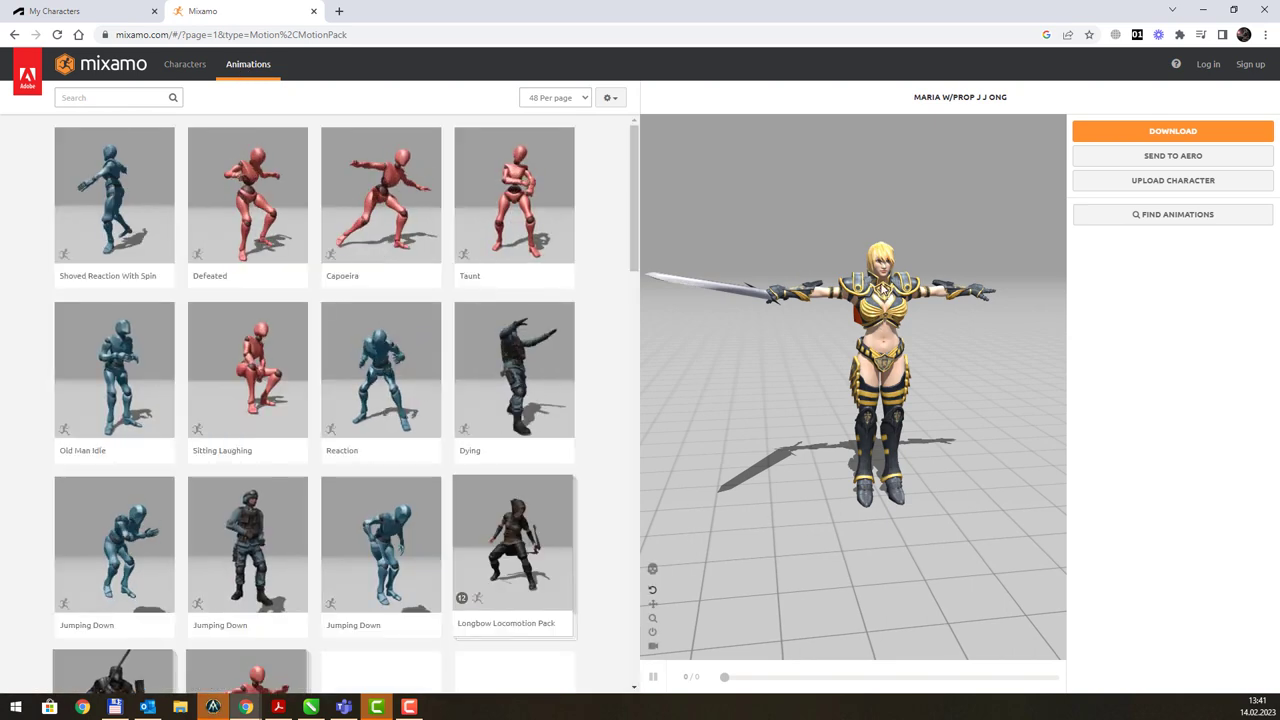
pyautogui.click(380, 218)
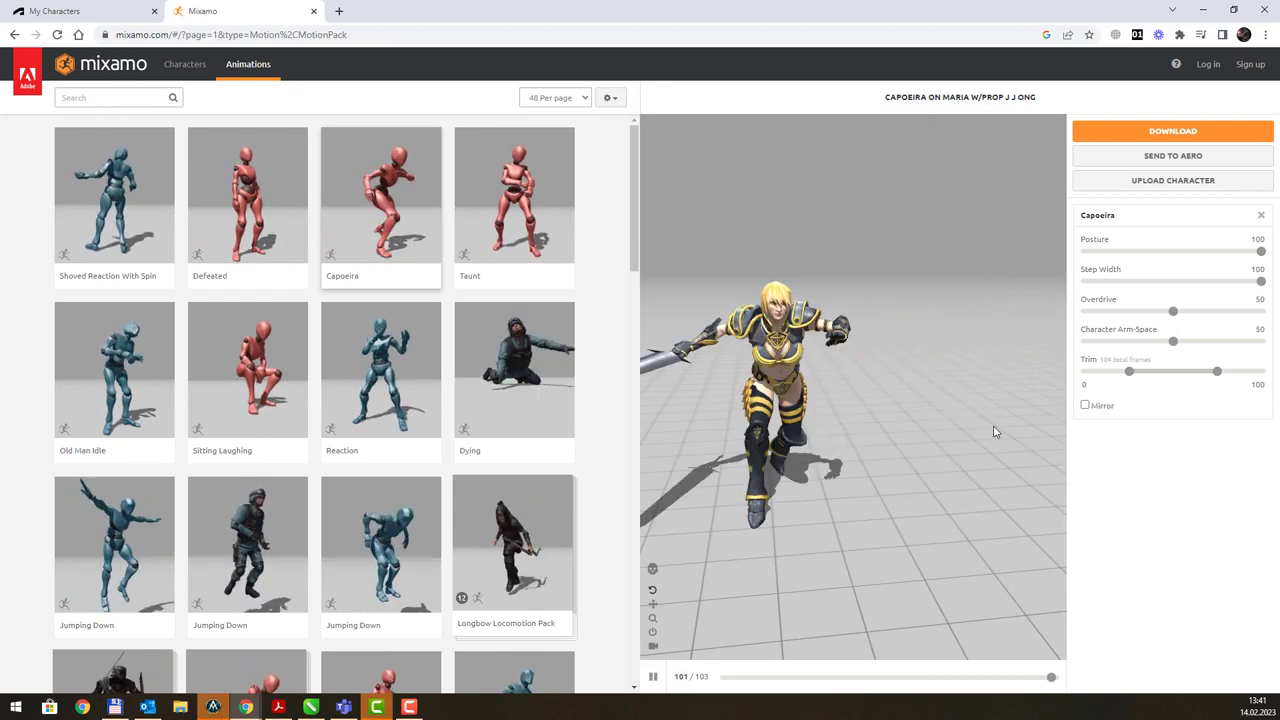
pyautogui.scroll(-5, 376, 346)
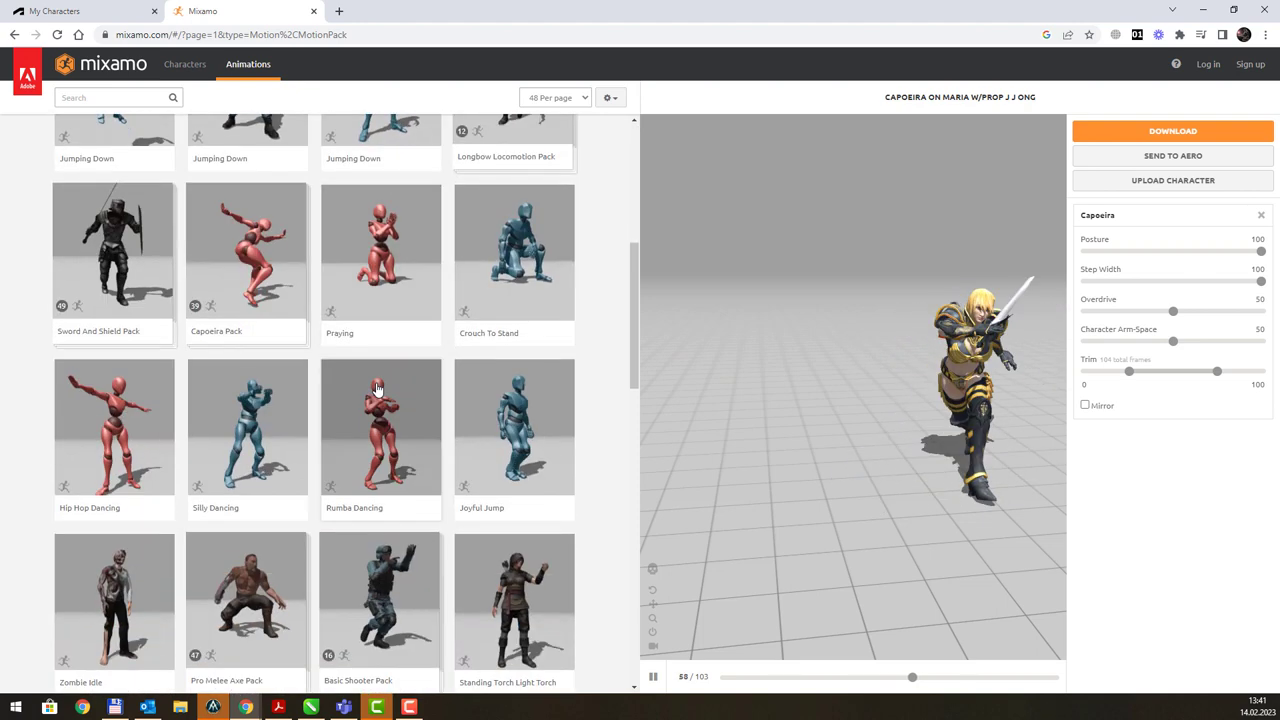
pyautogui.click(368, 255)
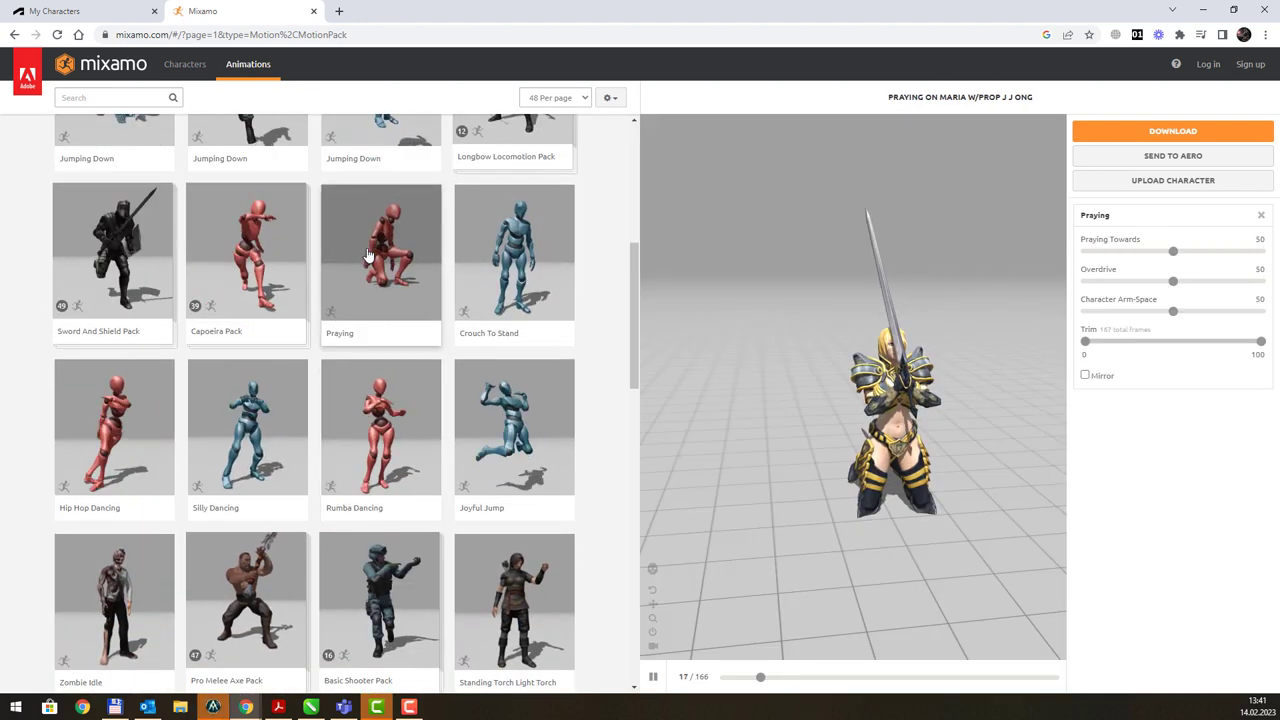
pyautogui.scroll(-2, 440, 350)
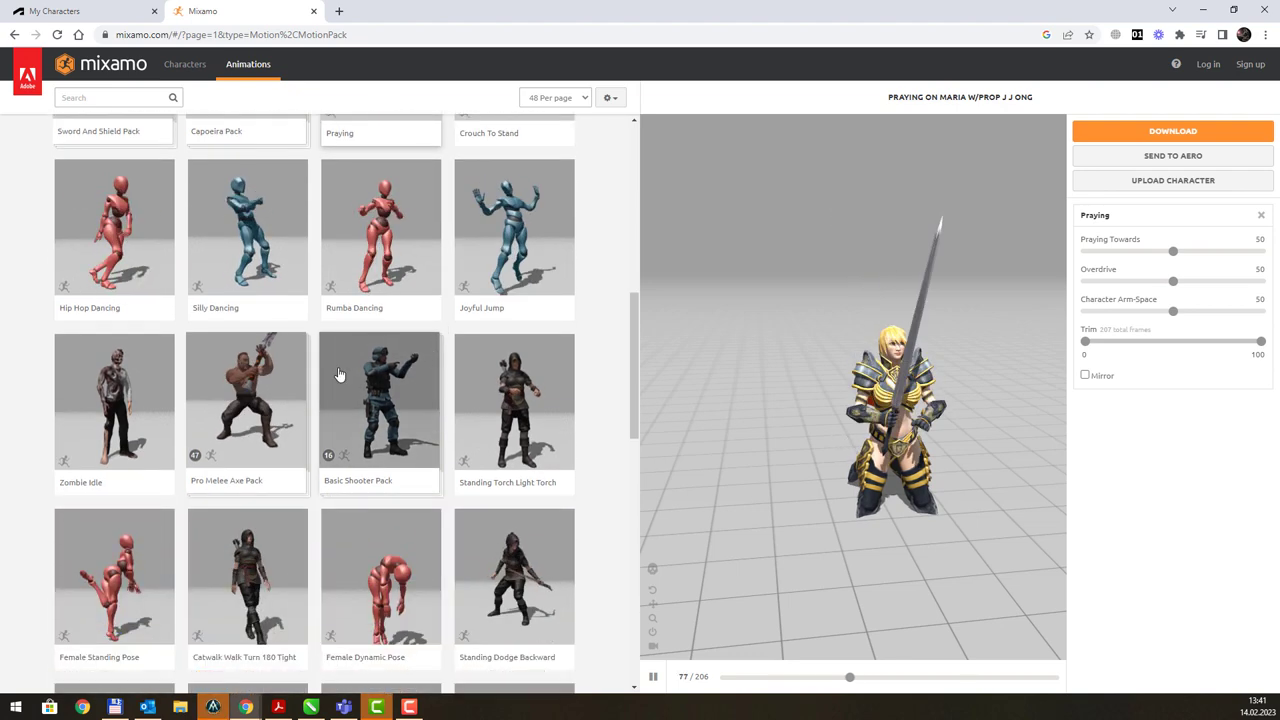
# Step: Try Pro Melee Axe Pack, Female Standing Pose and Basic Shooter Pack on the character, and apply the Twist Dance animation
pyautogui.click(278, 387)
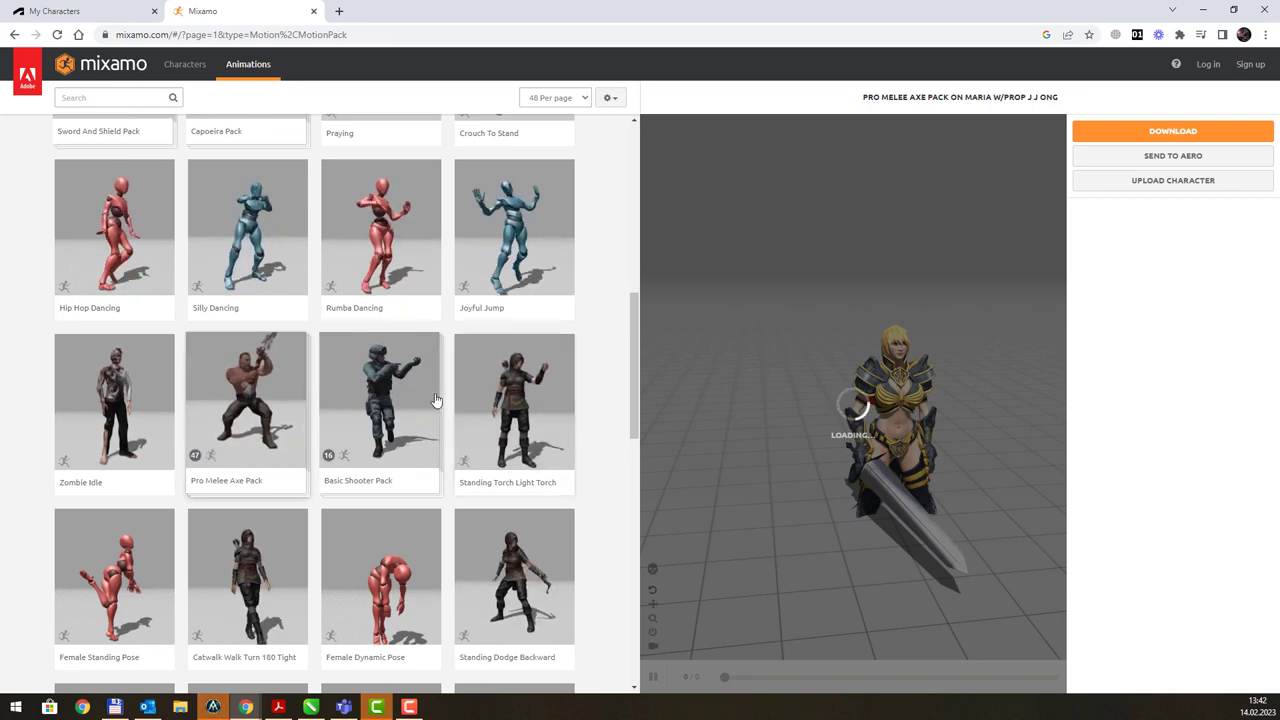
pyautogui.scroll(-1, 300, 436)
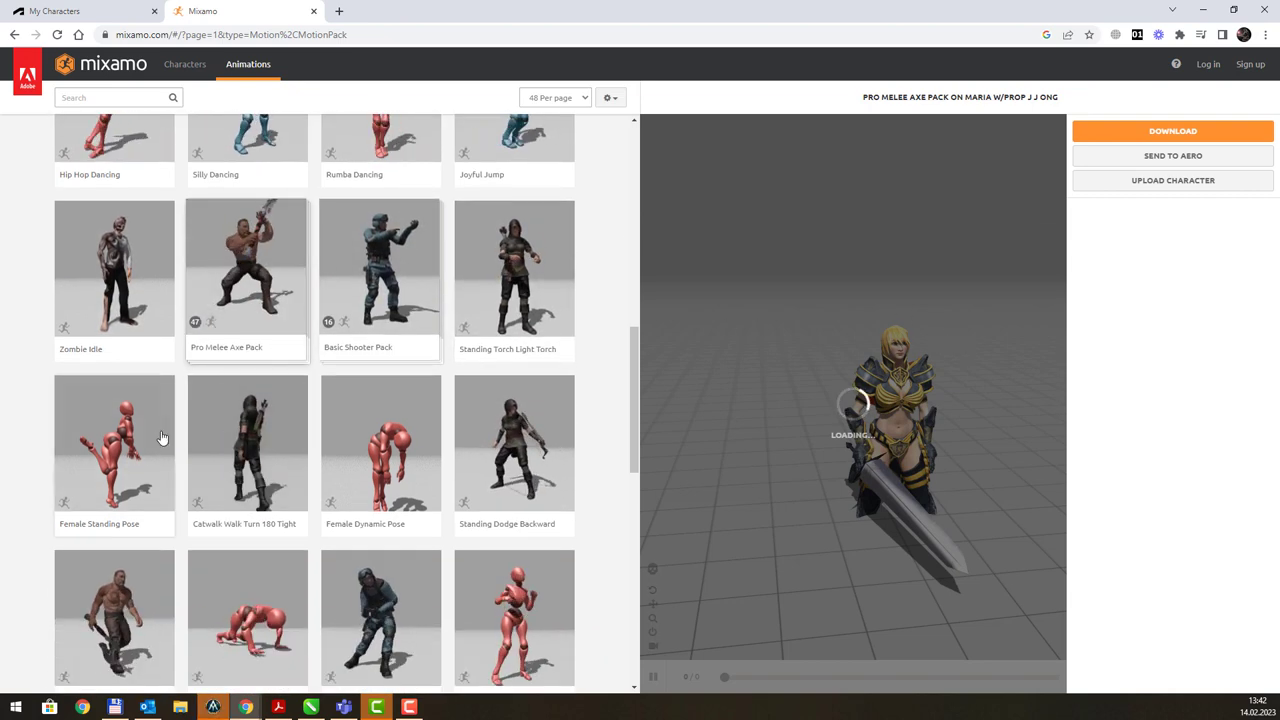
pyautogui.click(147, 436)
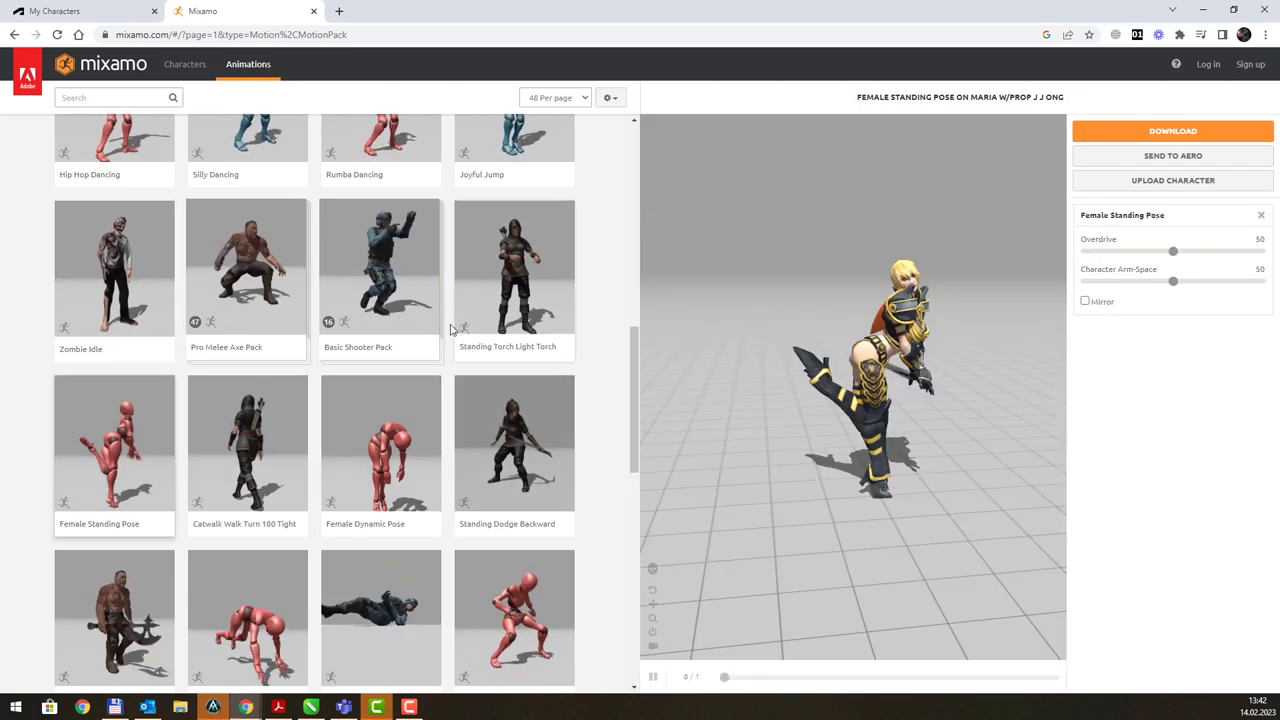
pyautogui.click(419, 296)
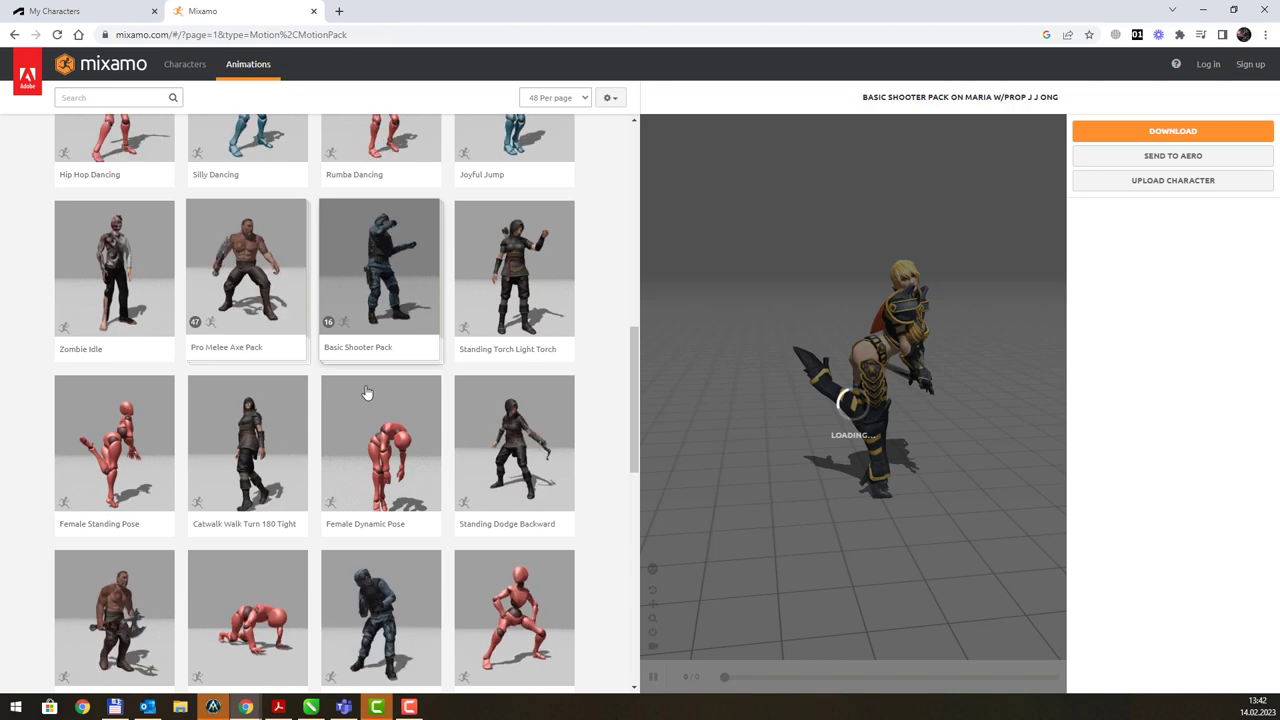
pyautogui.scroll(-3, 306, 434)
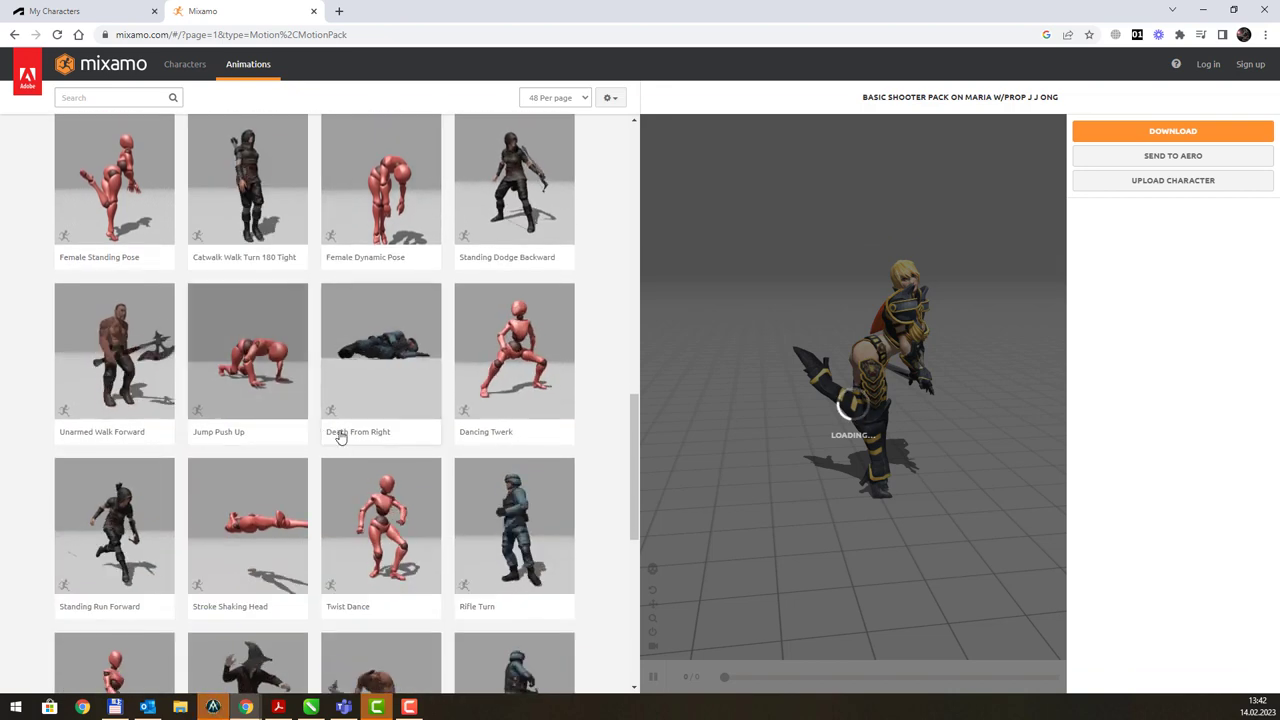
pyautogui.click(378, 508)
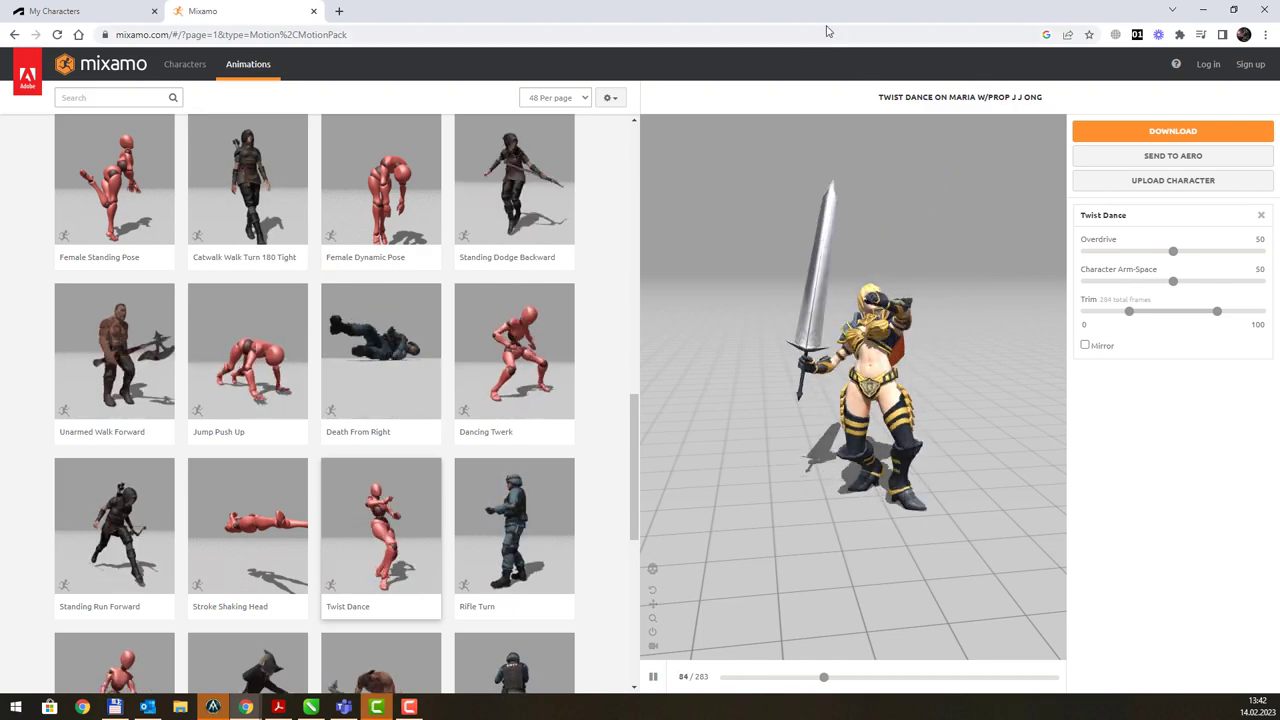
# Step: Return to the Character Generator page and close the Chrome window that also holds Mixamo
pyautogui.moveTo(826, 30); pyautogui.dragTo(634, 113)
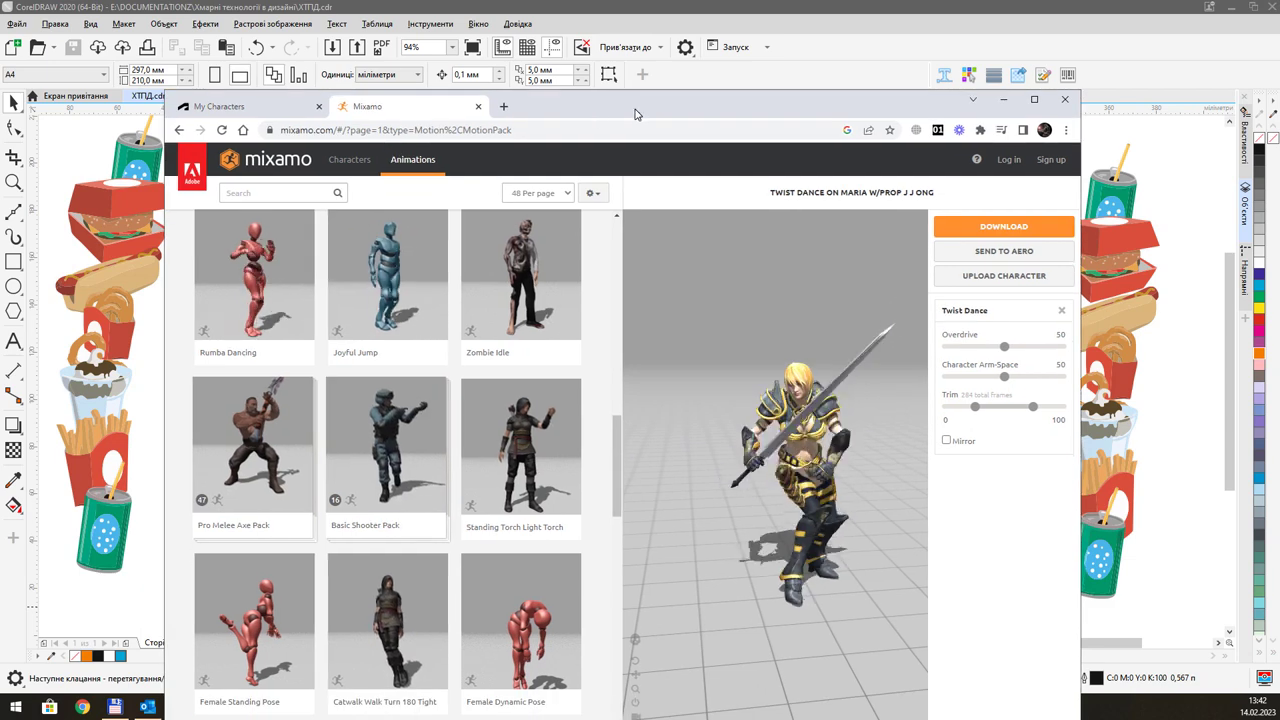
pyautogui.click(280, 112)
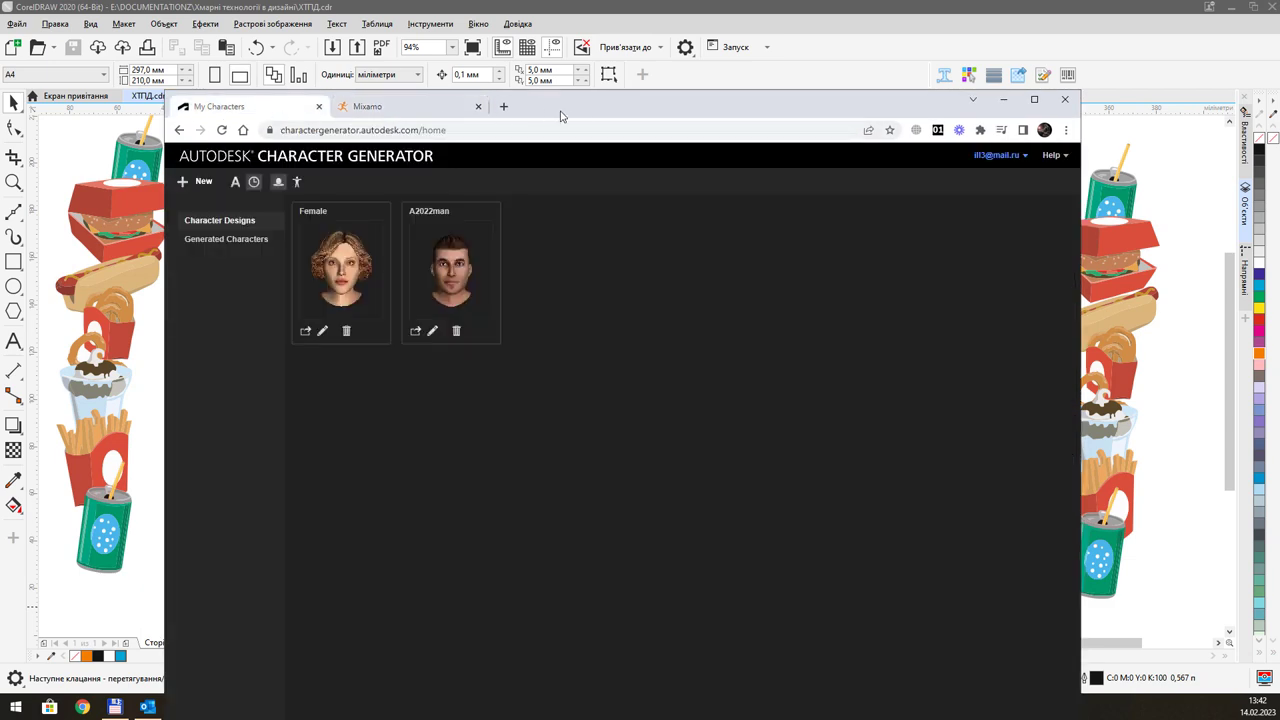
pyautogui.click(1065, 99)
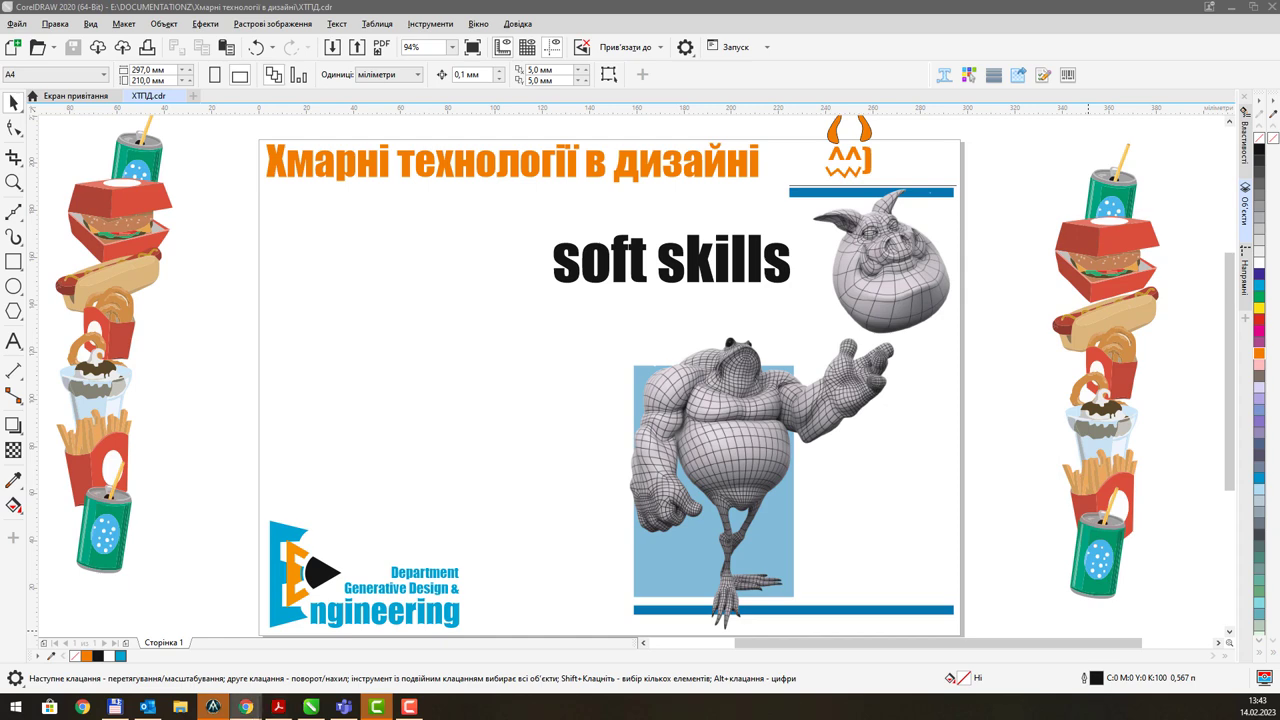
# Step: Open a new maximized Chrome window and go to autodesk.com
pyautogui.click(245, 706)
pyautogui.doubleClick(437, 122)
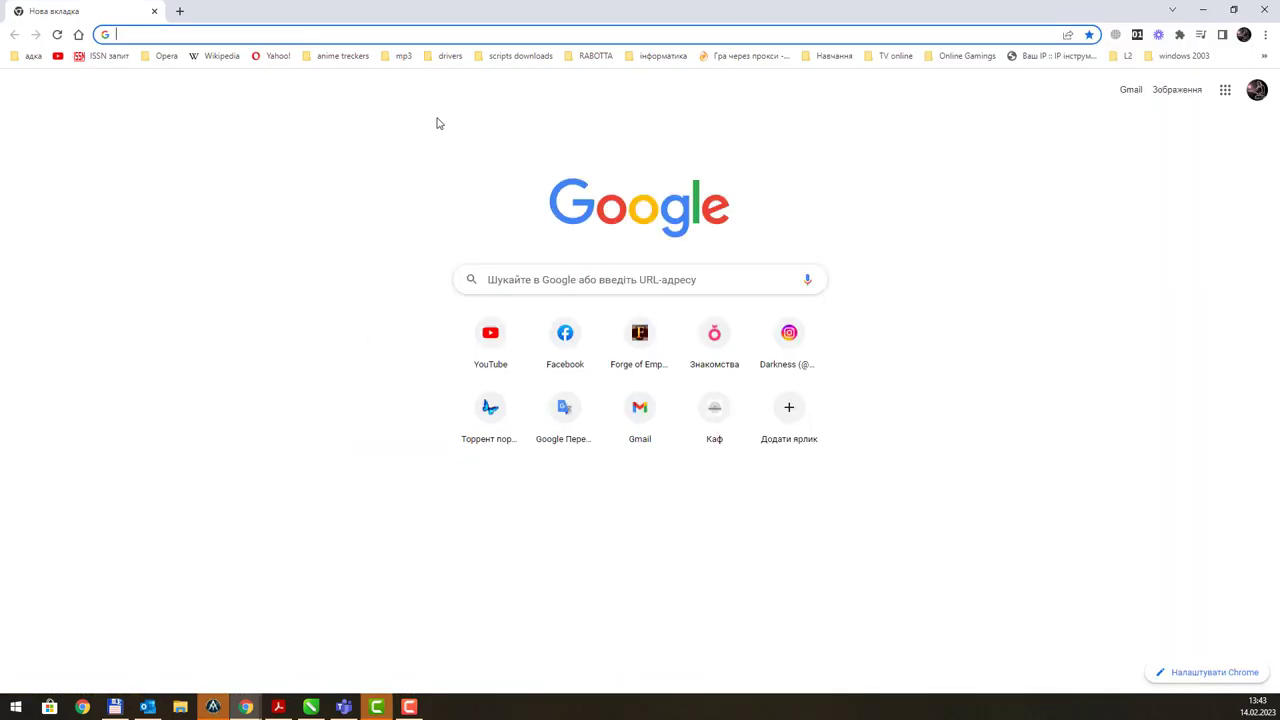
pyautogui.write('a')
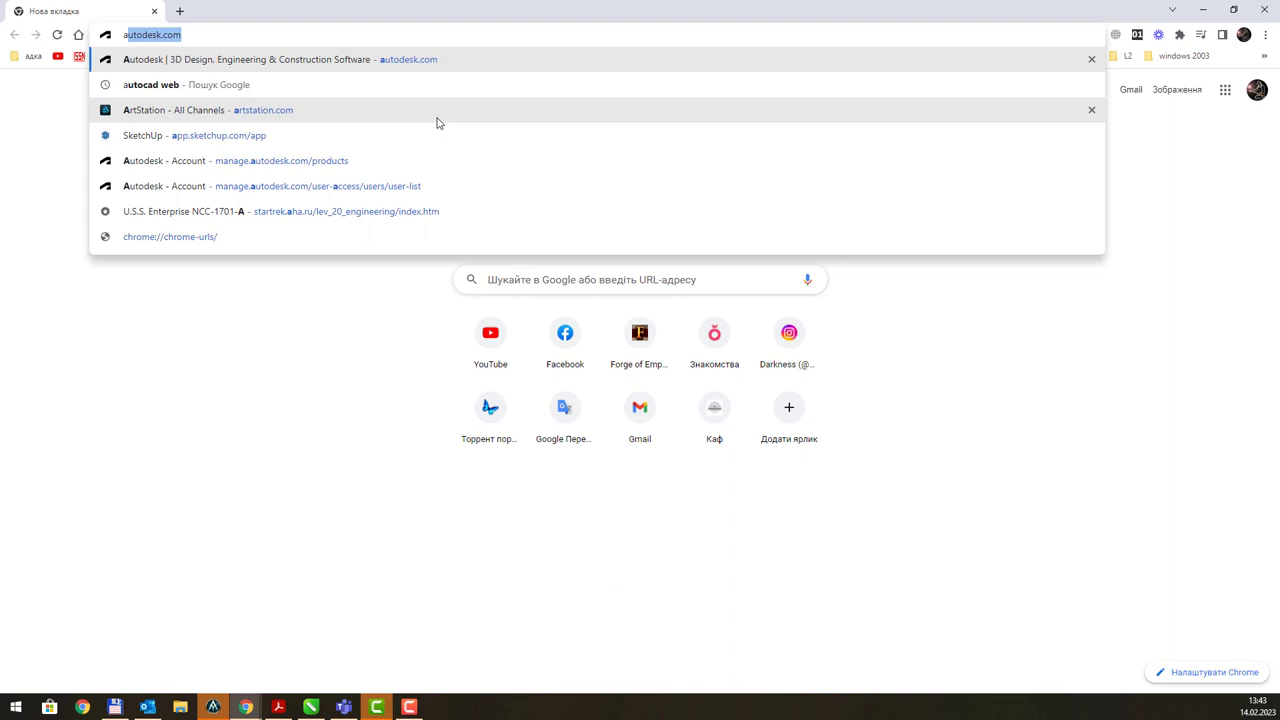
pyautogui.write('utodesk.com')
pyautogui.press('Return')
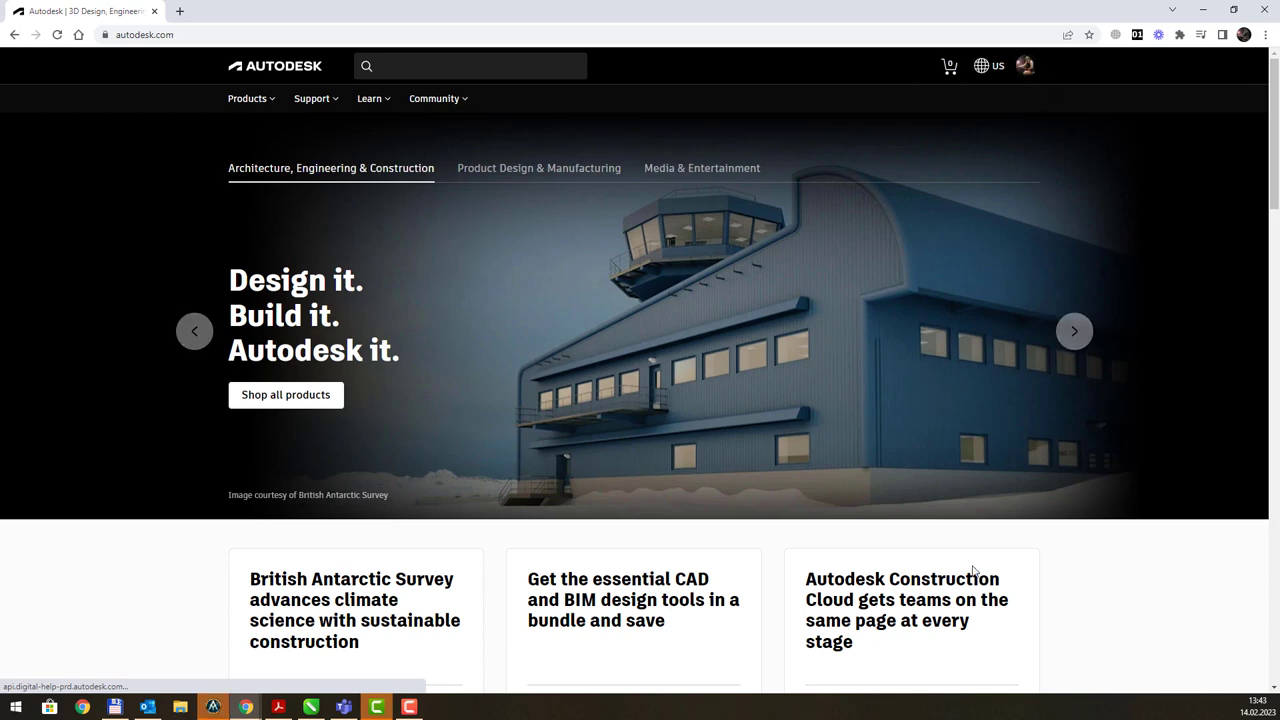
# Step: Open the products page of the signed-in Autodesk account from the profile on the Autodesk site
pyautogui.click(1024, 70)
pyautogui.click(1025, 68)
pyautogui.click(1025, 68)
pyautogui.click(950, 228)
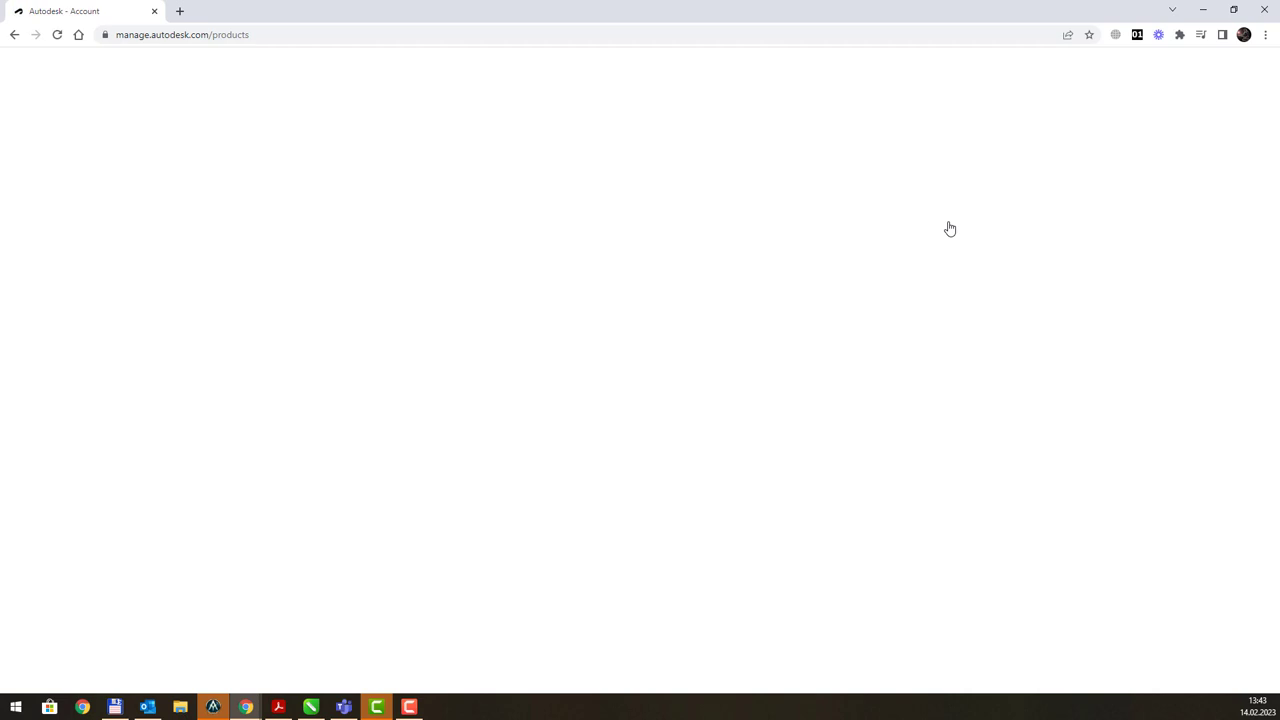
# Step: Open autodesk.com in a second browser tab alongside the account page
pyautogui.click(179, 11)
pyautogui.write('autodesk.com')
pyautogui.press('Return')
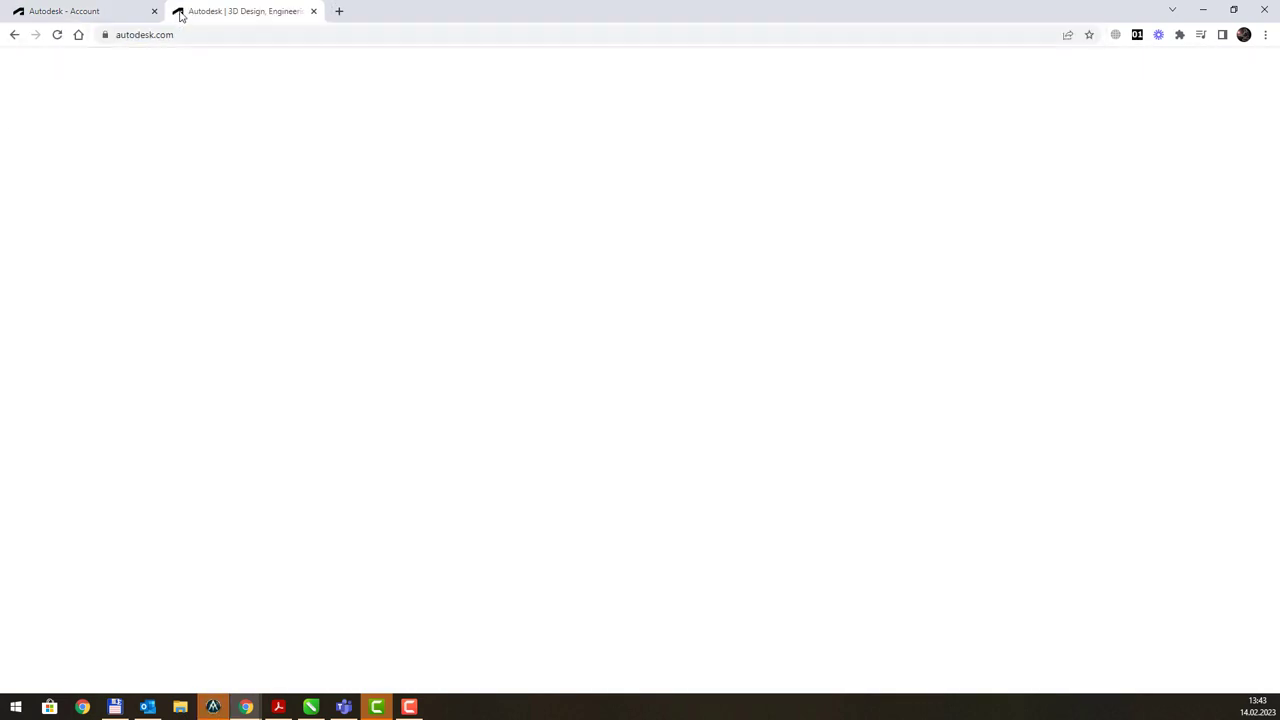
# Step: Open the Autodesk education page for students and educators from the site footer and go to its product overview
pyautogui.scroll(-10, 630, 485)
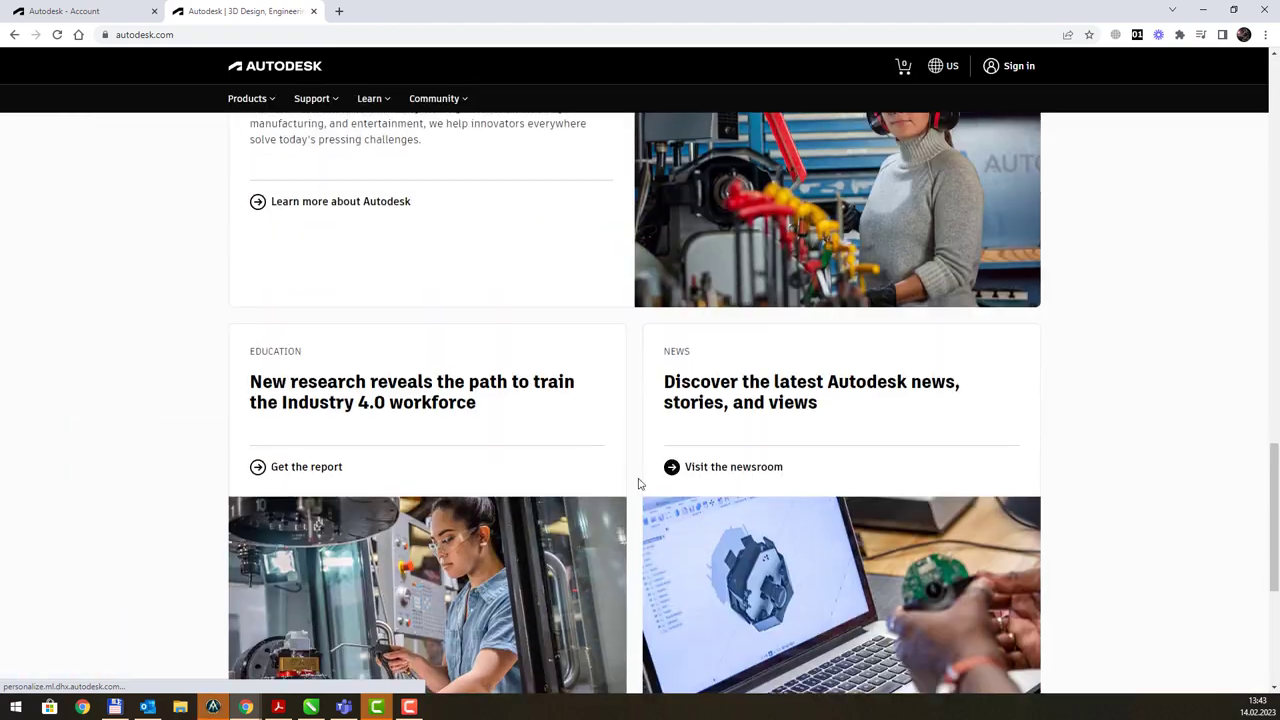
pyautogui.scroll(-4, 641, 483)
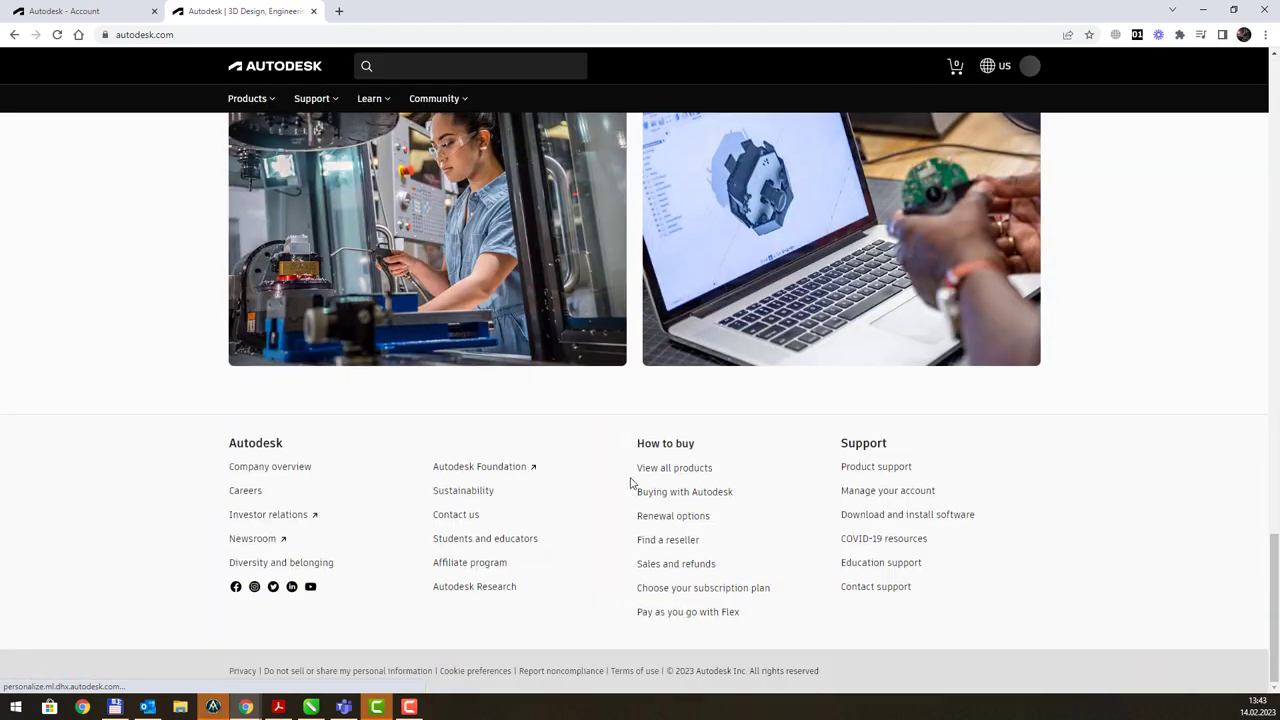
pyautogui.click(485, 540)
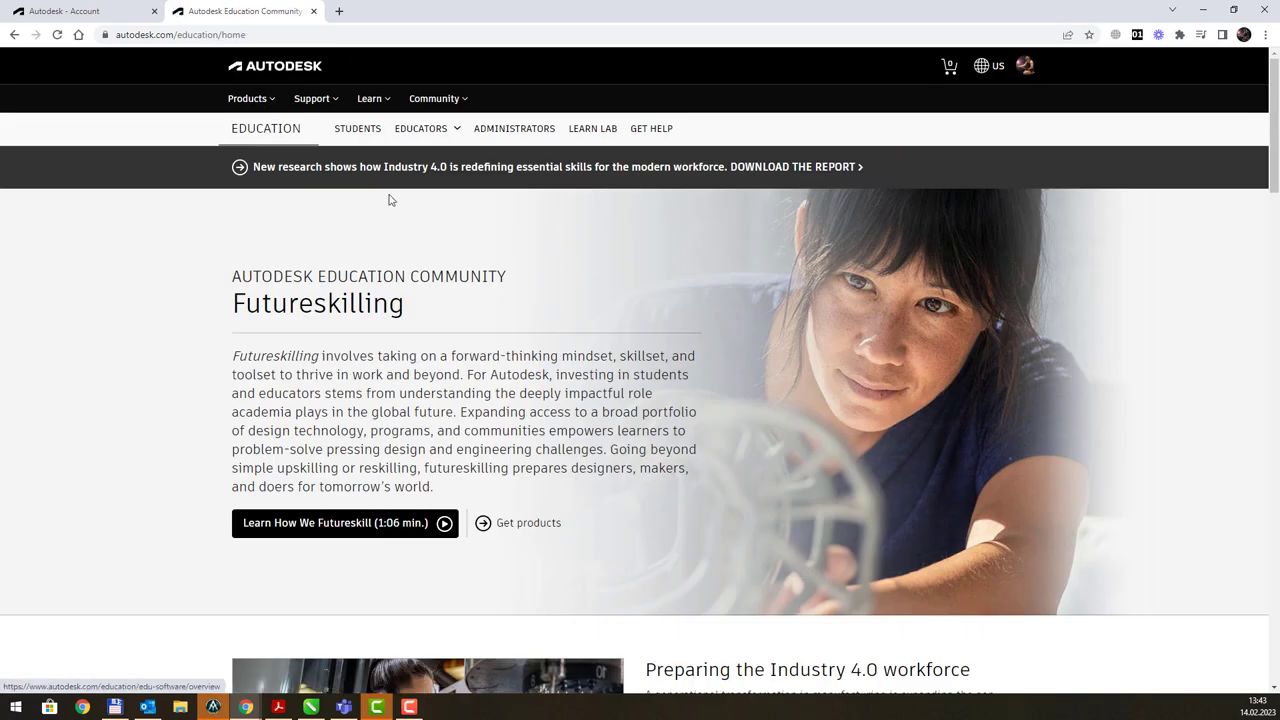
pyautogui.click(528, 523)
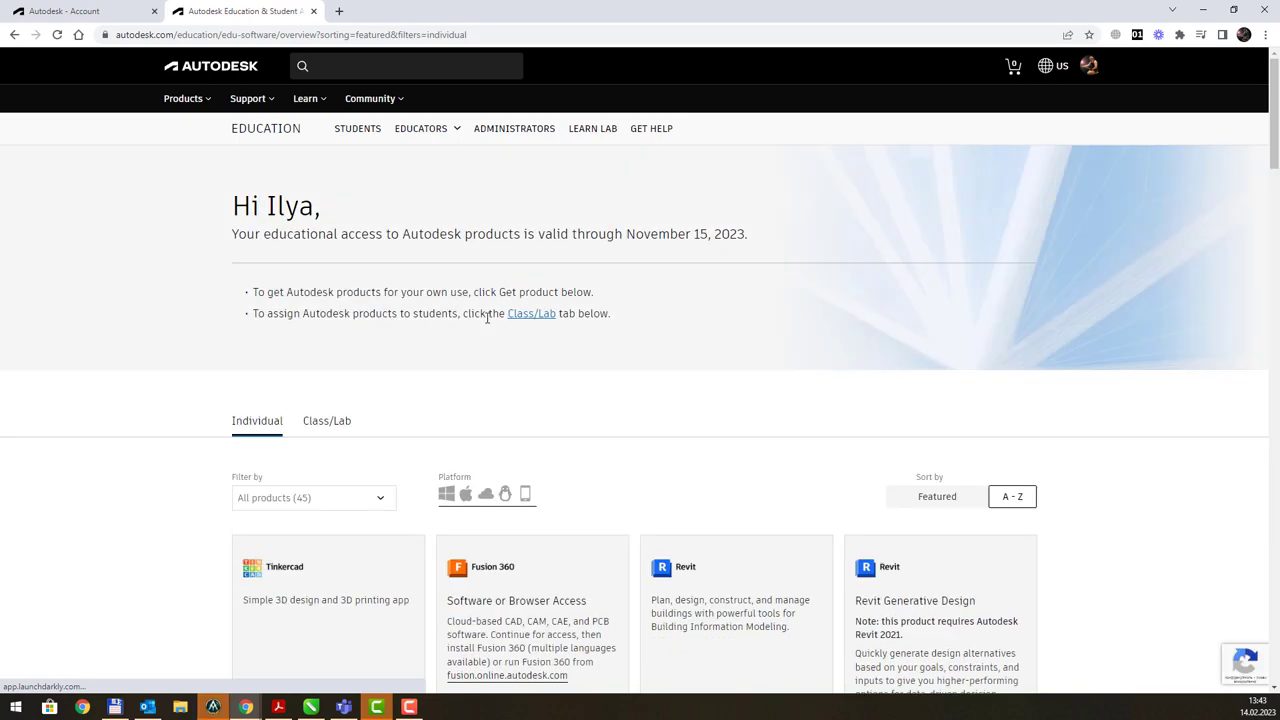
# Step: Look through the individual education products and highlight the ReCap Pro description
pyautogui.scroll(-11, 666, 337)
pyautogui.scroll(-15, 713, 350)
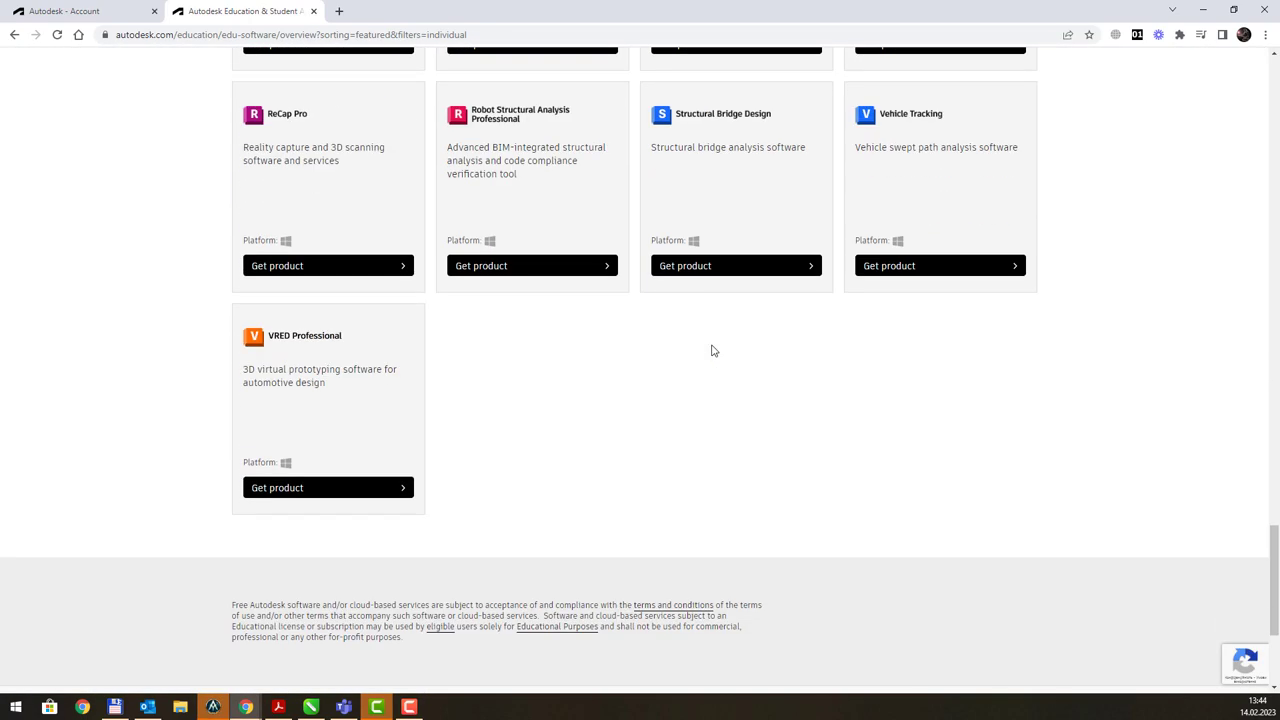
pyautogui.scroll(4, 713, 460)
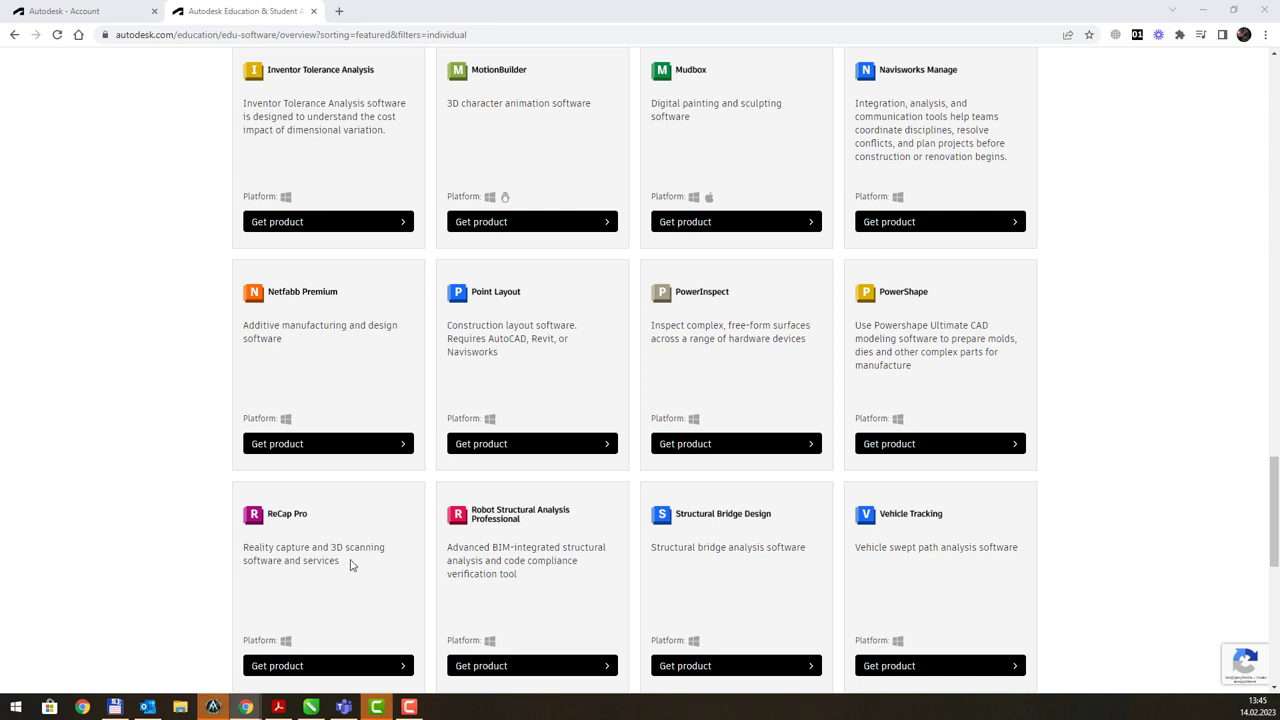
pyautogui.moveTo(350, 565); pyautogui.dragTo(246, 545)
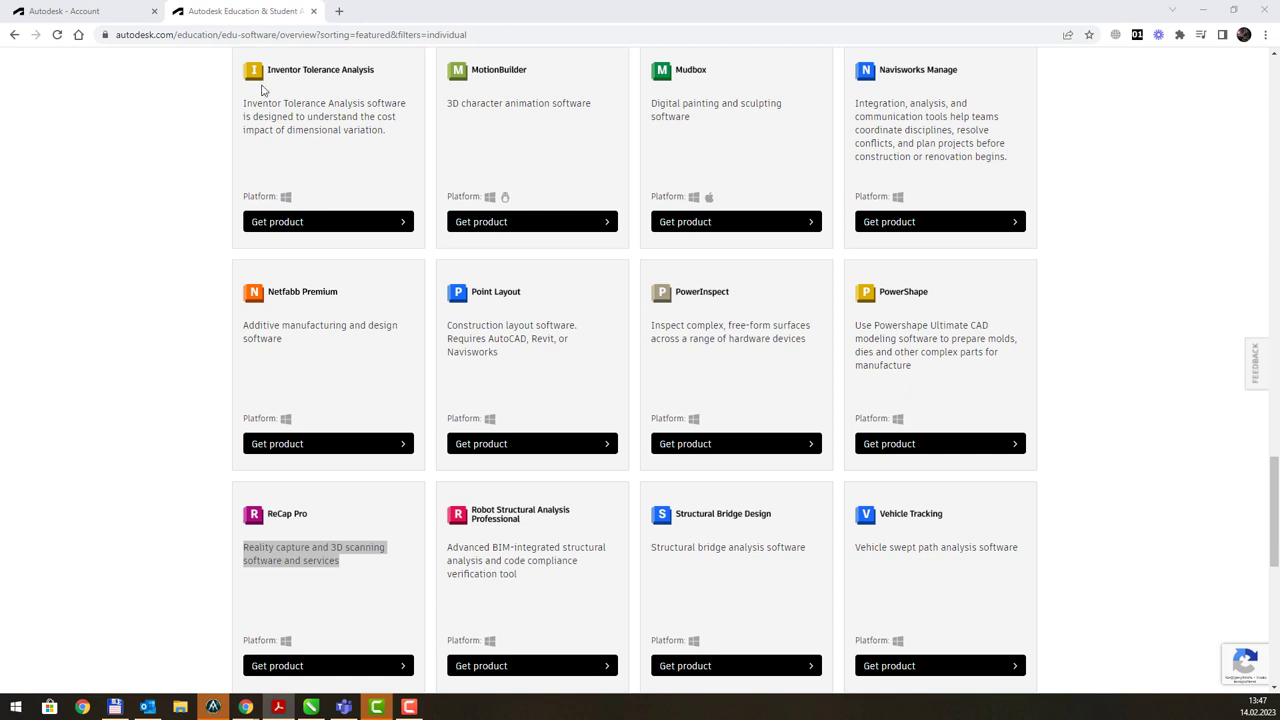
# Step: Go to adobe.com in the same tab and open the Adobe sign-in page
pyautogui.click(290, 37)
pyautogui.write('ado')
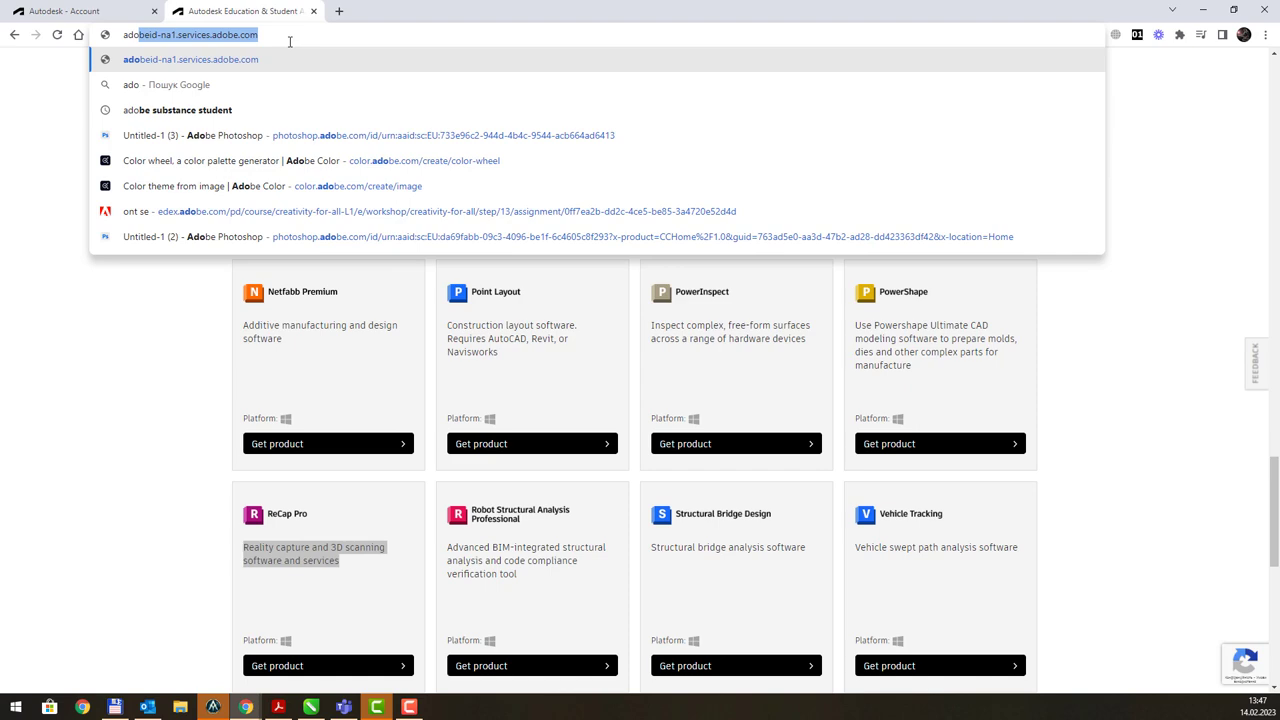
pyautogui.write('be.com')
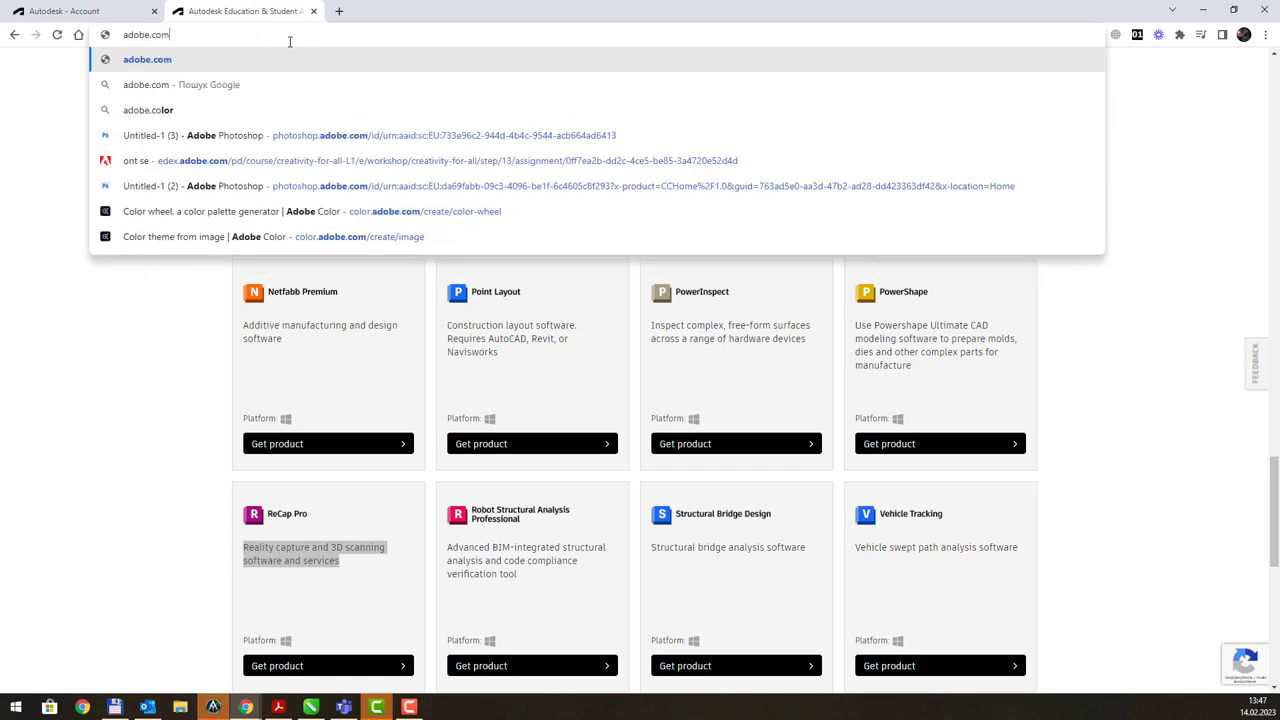
pyautogui.press('Return')
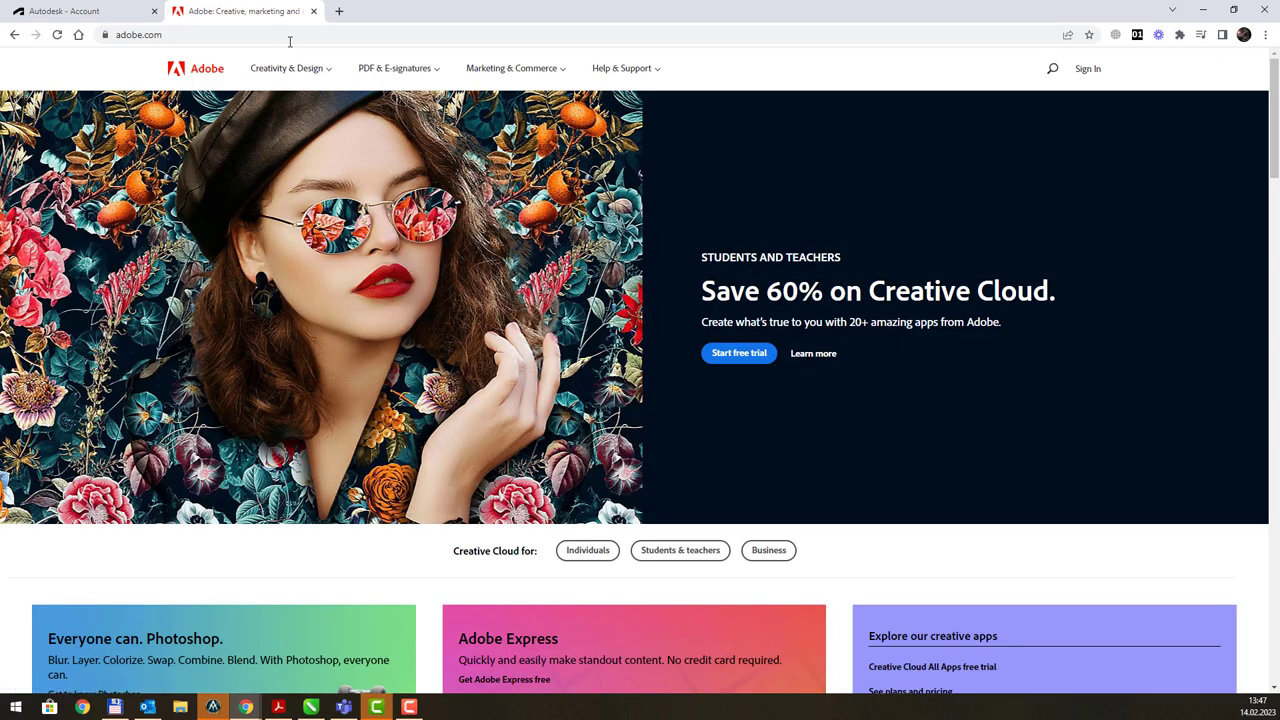
pyautogui.scroll(-3, 470, 300)
pyautogui.scroll(3, 491, 372)
pyautogui.click(1088, 70)
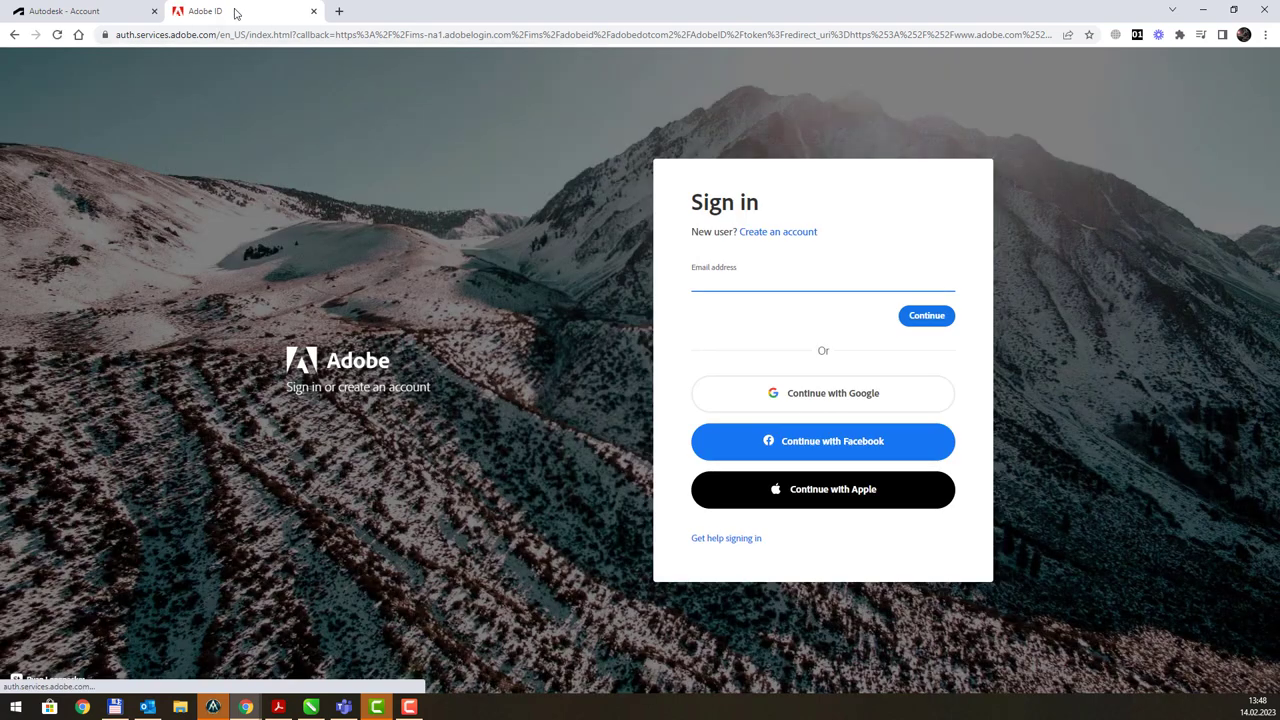
# Step: Close the Adobe ID tab, maximize the signed-in Adobe window and view its web apps and services
pyautogui.middleClick(235, 12)
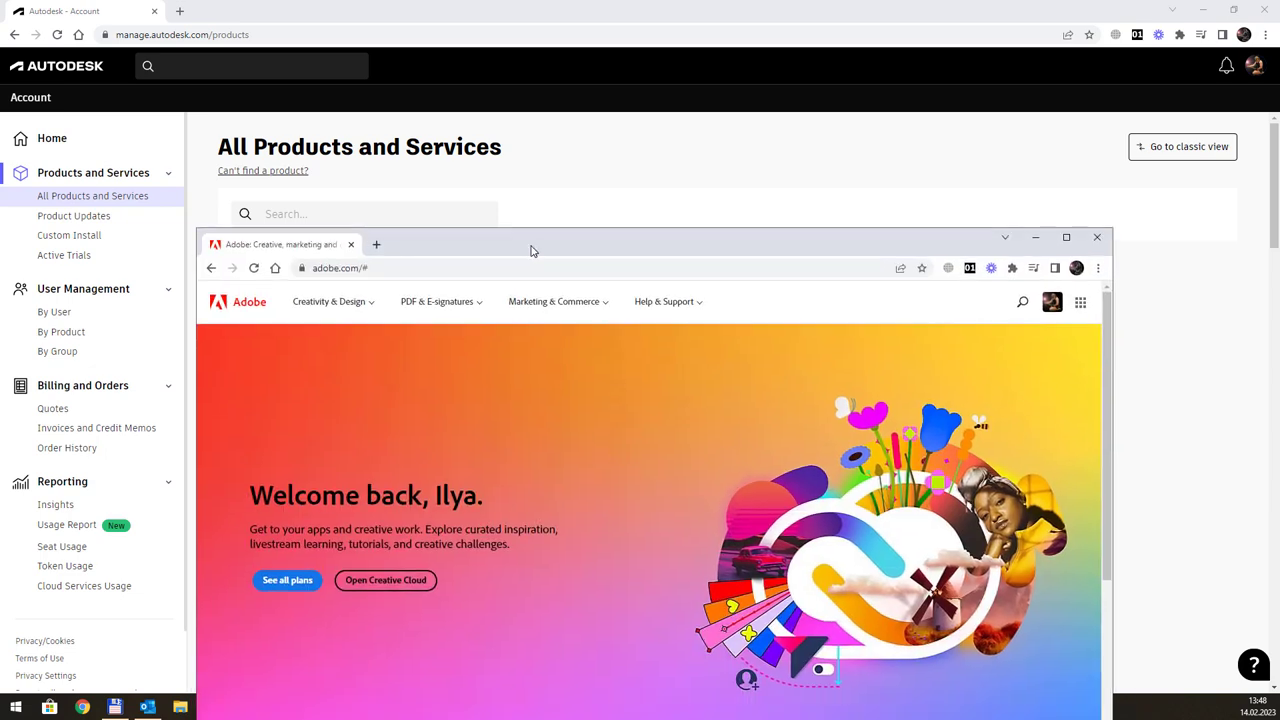
pyautogui.doubleClick(529, 249)
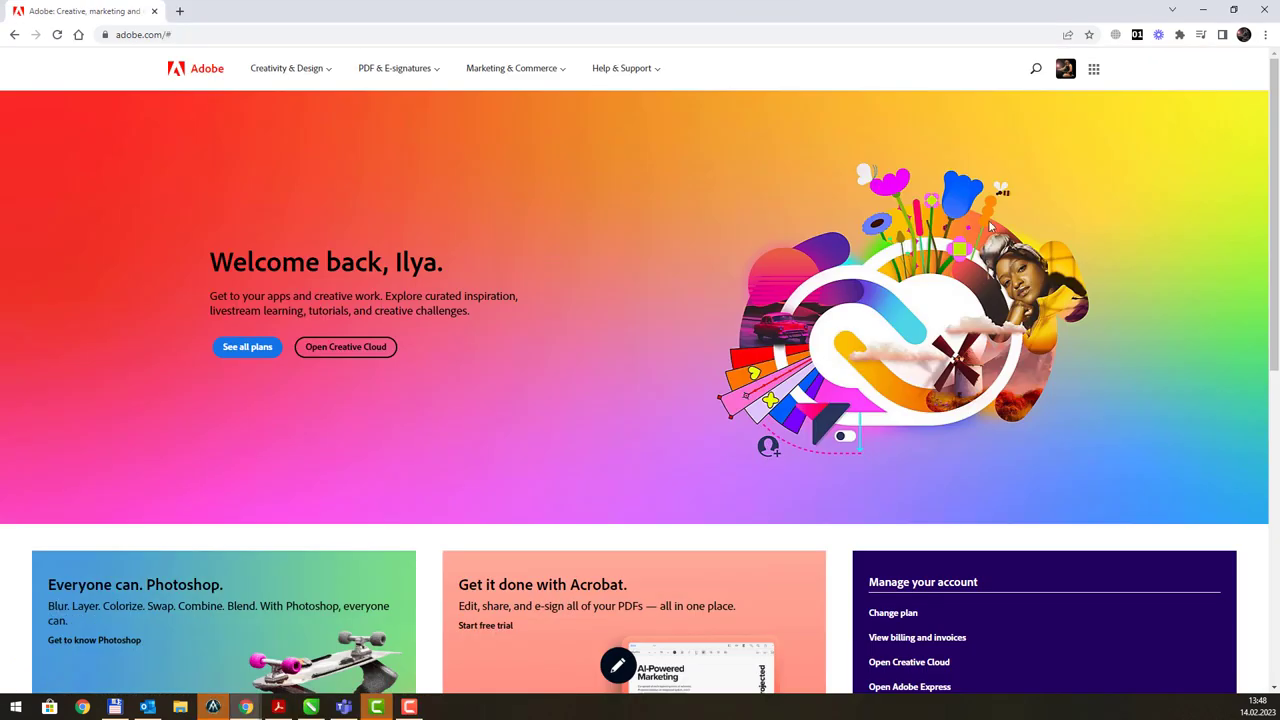
pyautogui.click(1095, 70)
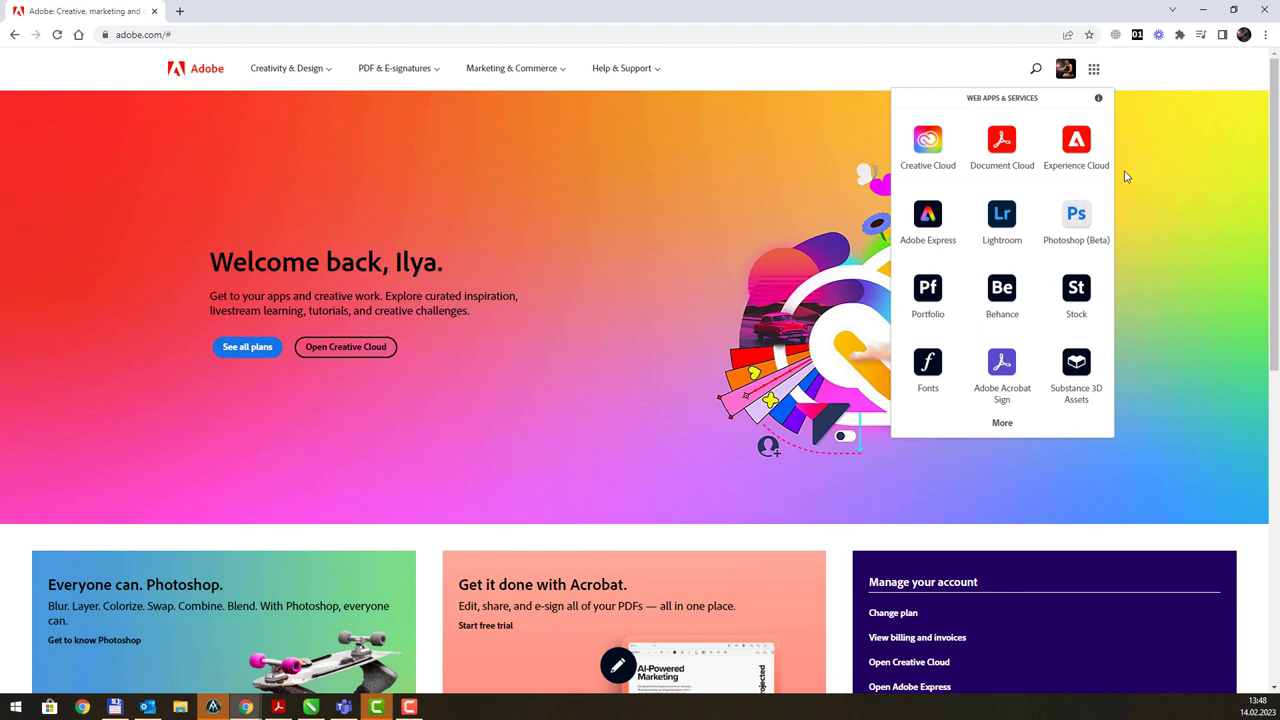
pyautogui.scroll(-2, 1056, 203)
pyautogui.scroll(2, 1065, 185)
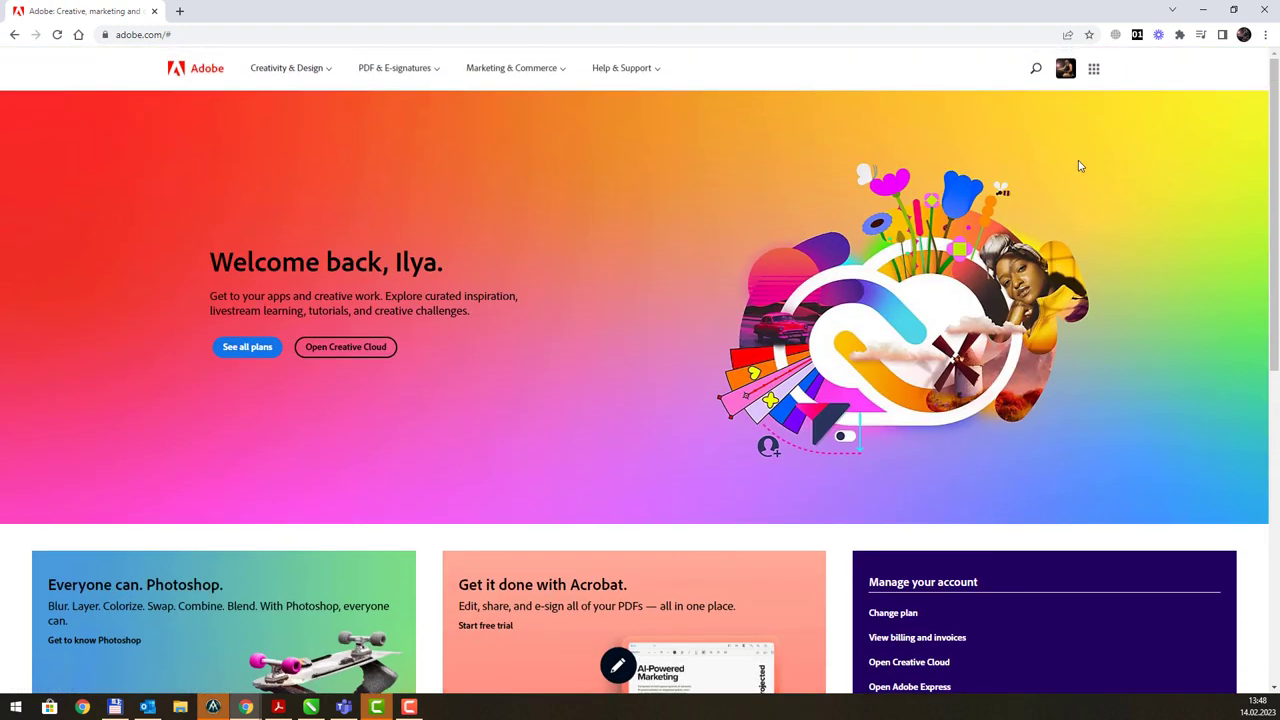
# Step: Open Creative Cloud from the Adobe web apps and dismiss the visit survey
pyautogui.click(1094, 70)
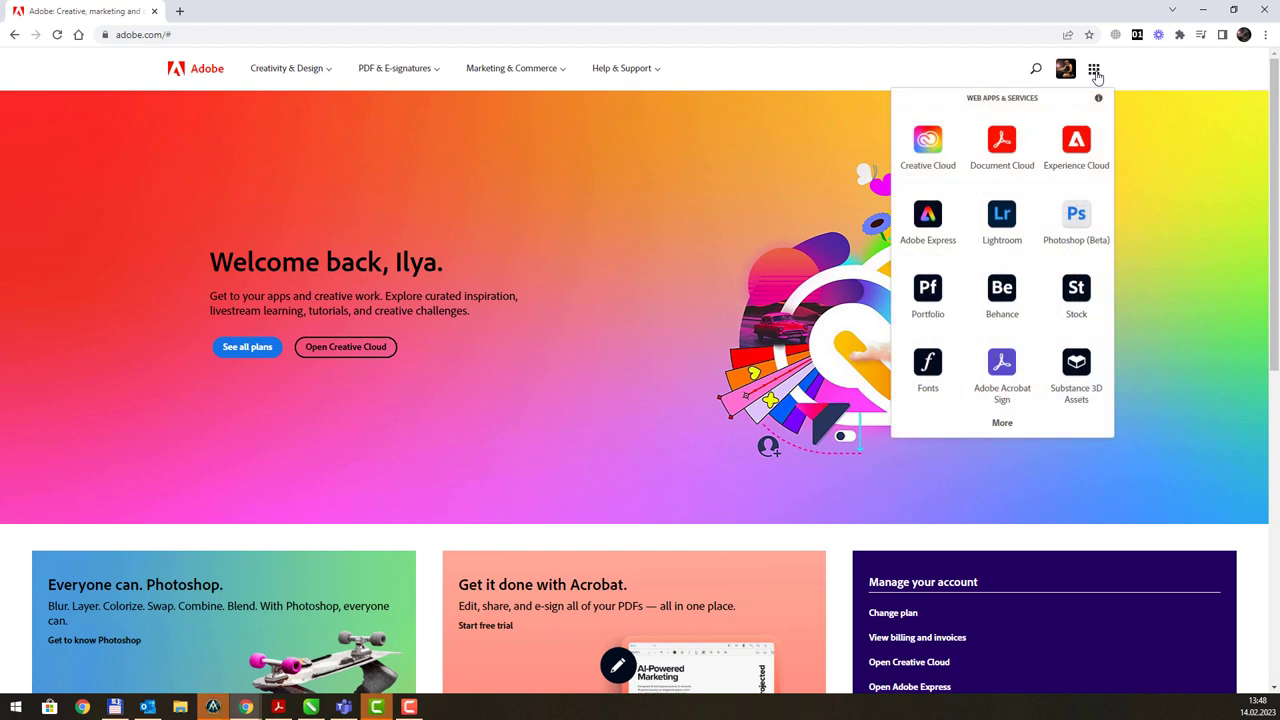
pyautogui.click(929, 142)
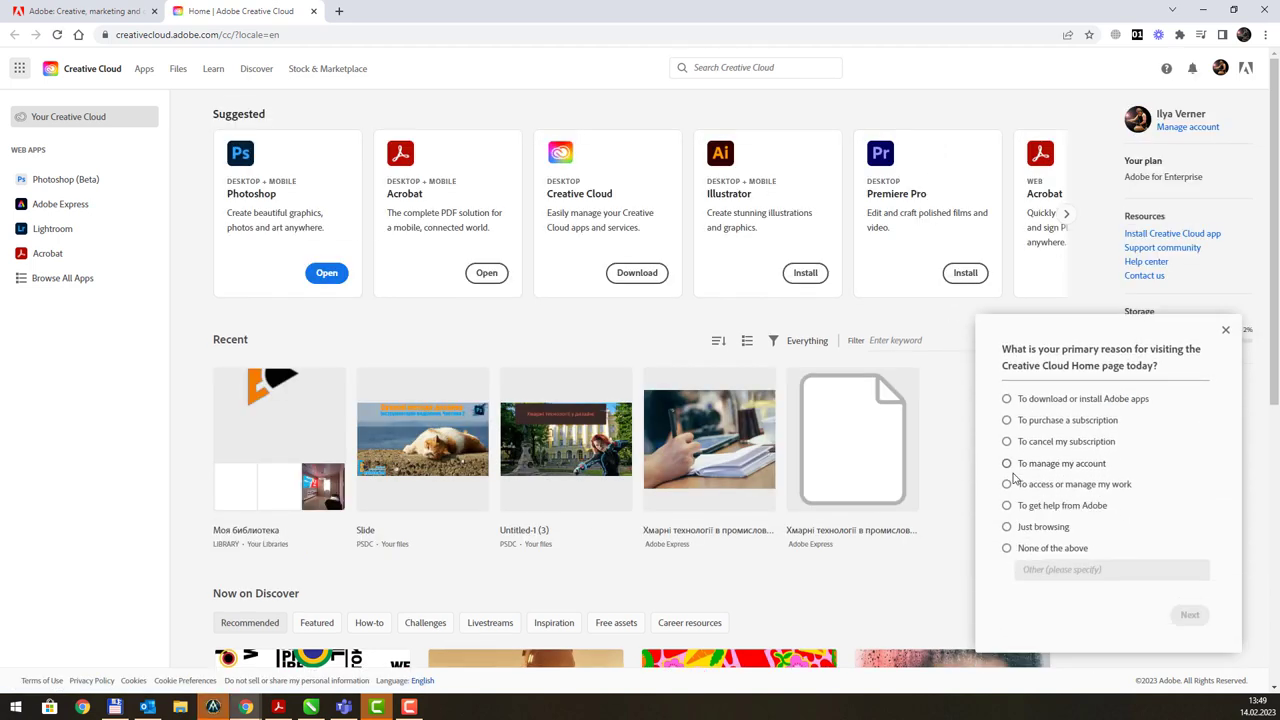
pyautogui.click(1225, 331)
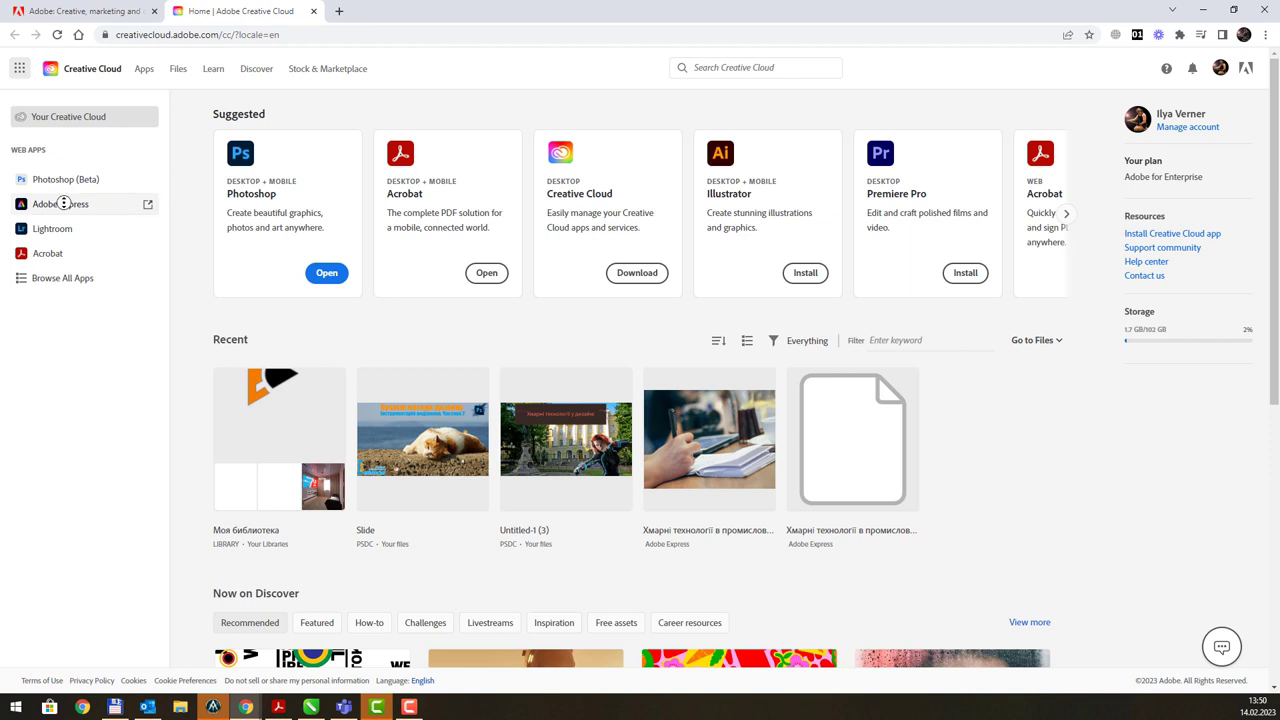
# Step: Launch Adobe Express from the Creative Cloud web apps and sign in with the Personal Profile
pyautogui.scroll(-1, 60, 222)
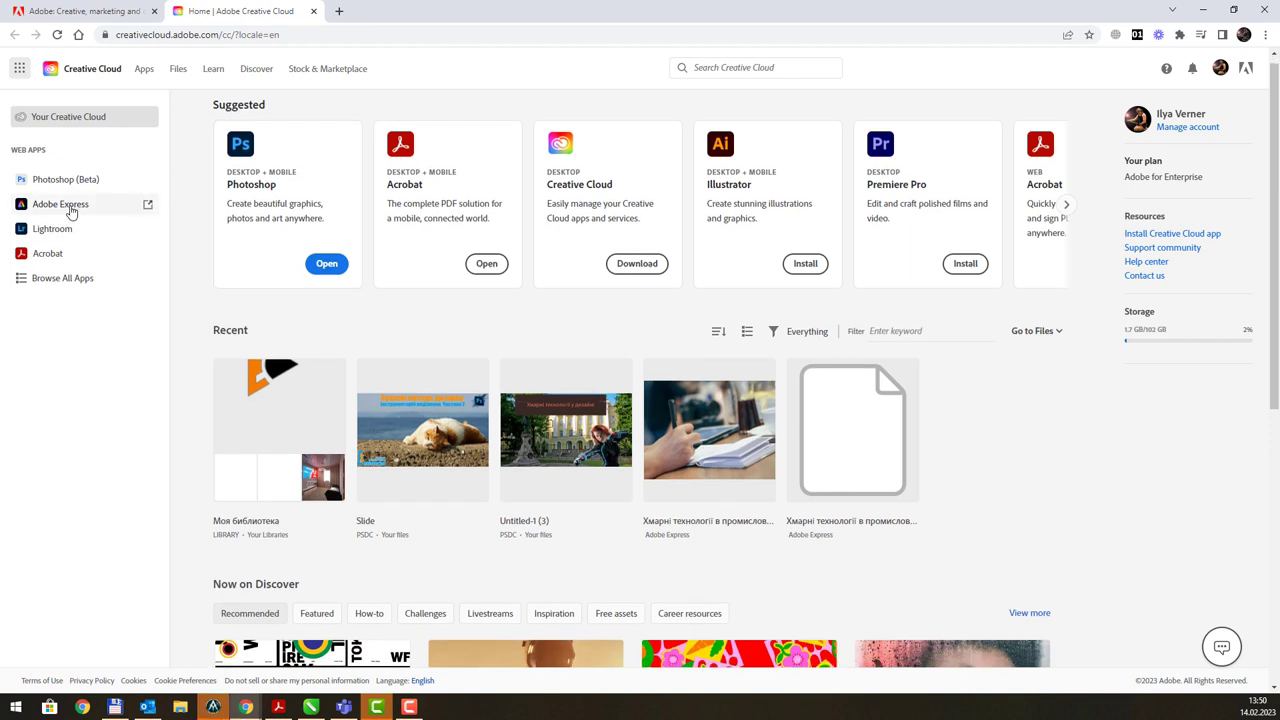
pyautogui.click(71, 210)
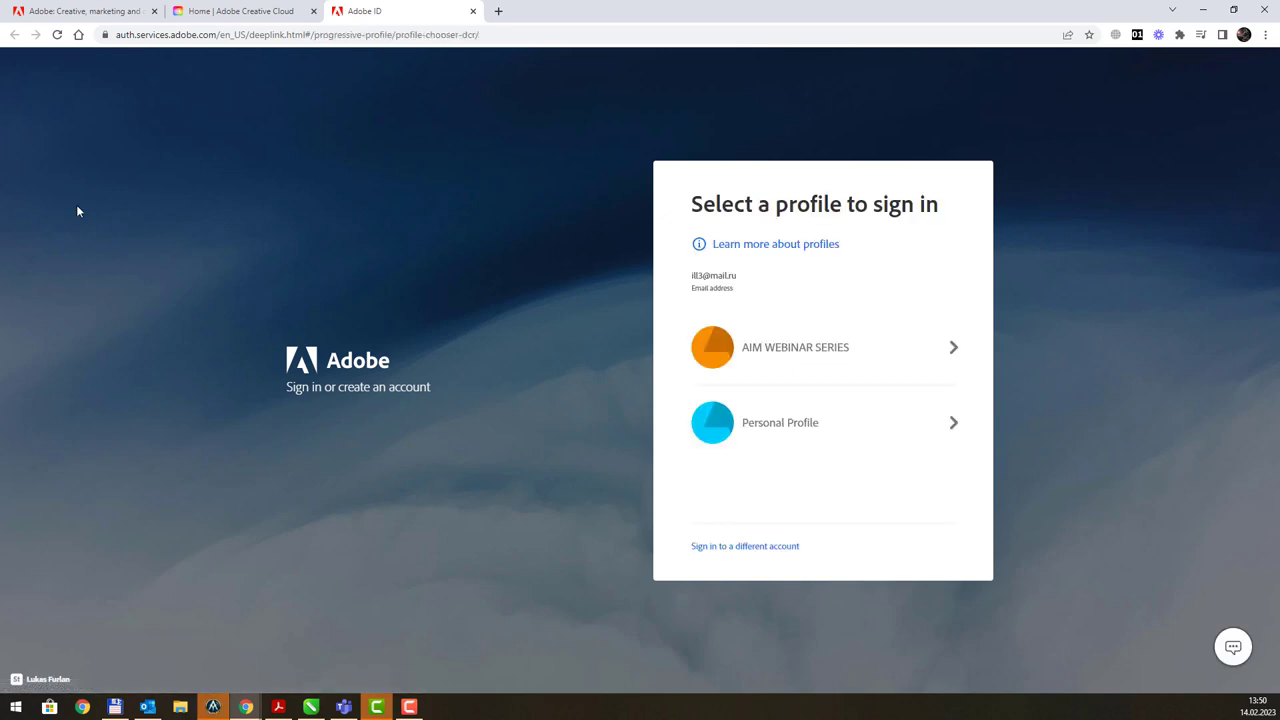
pyautogui.click(819, 421)
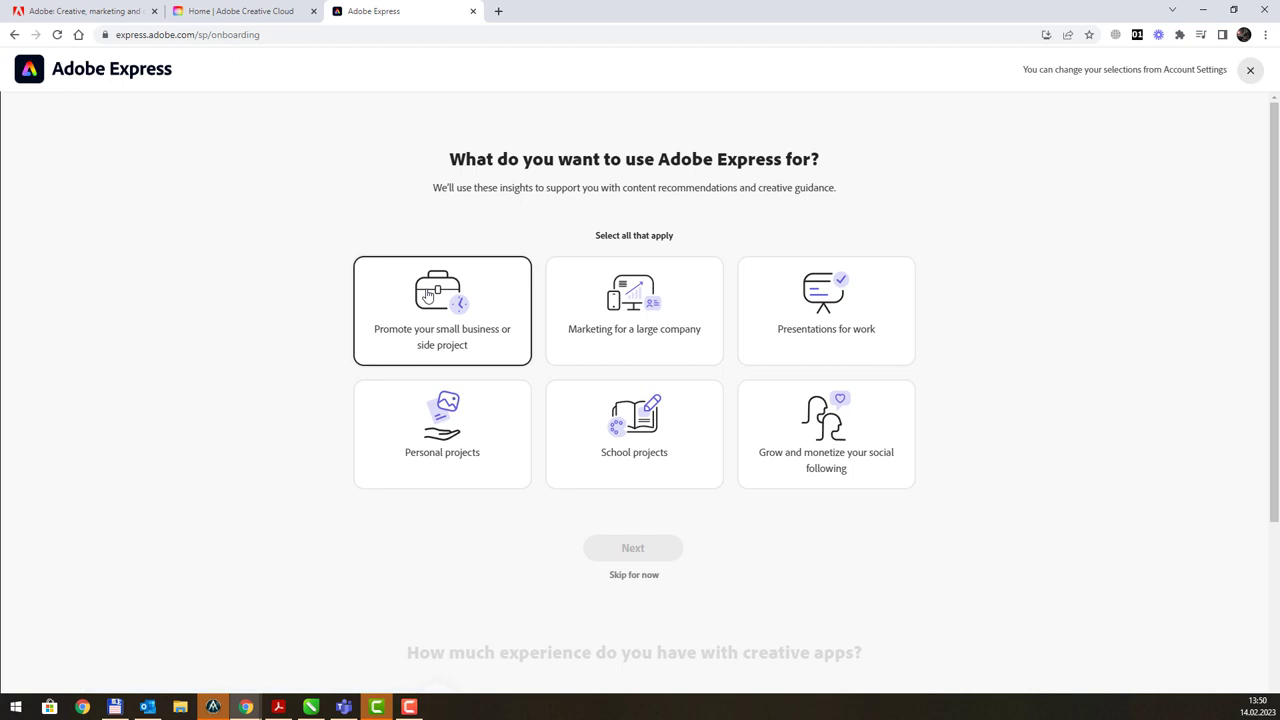
# Step: Complete the Adobe Express onboarding with School projects as the purpose and Some experience with creative apps
pyautogui.click(620, 428)
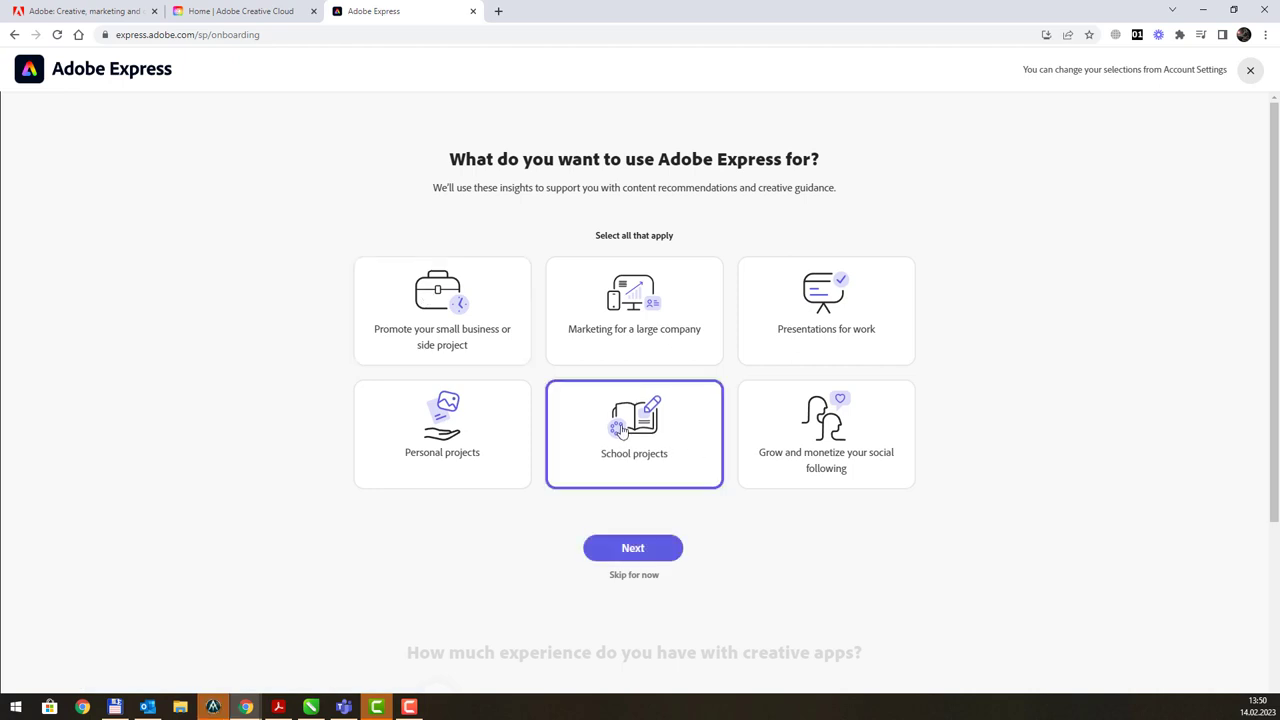
pyautogui.click(646, 549)
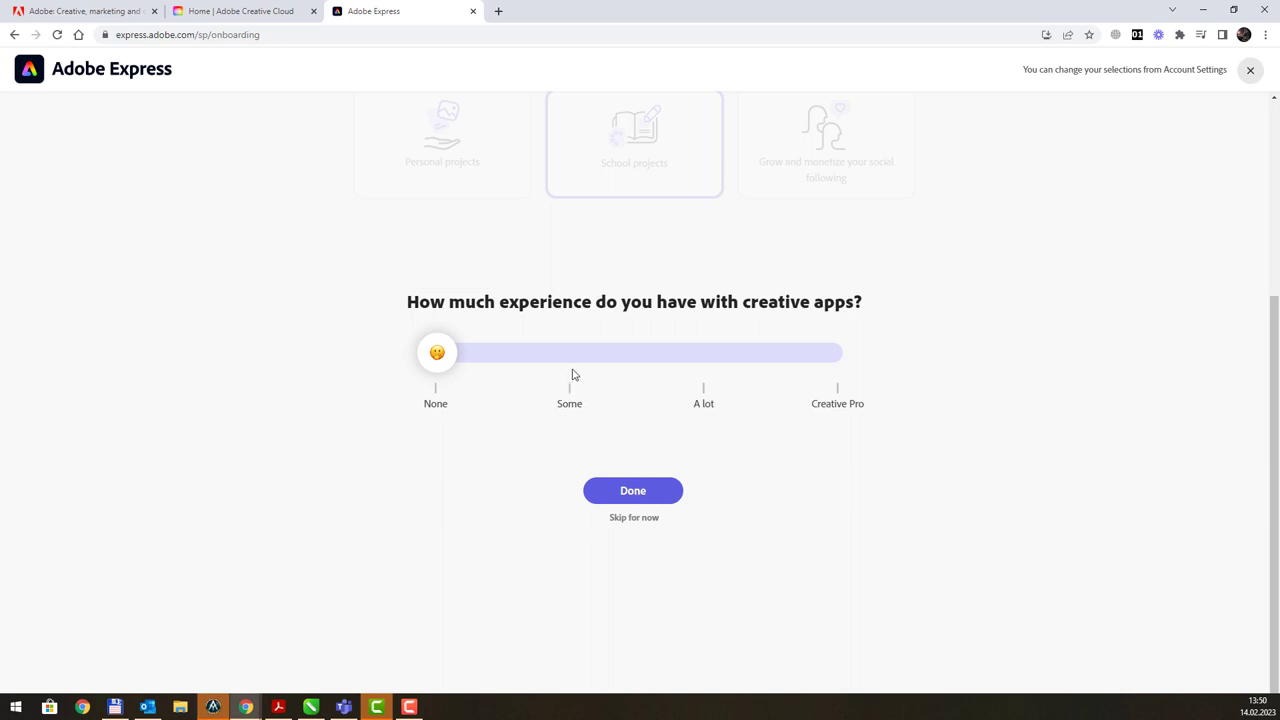
pyautogui.moveTo(457, 356); pyautogui.dragTo(569, 354)
pyautogui.click(646, 495)
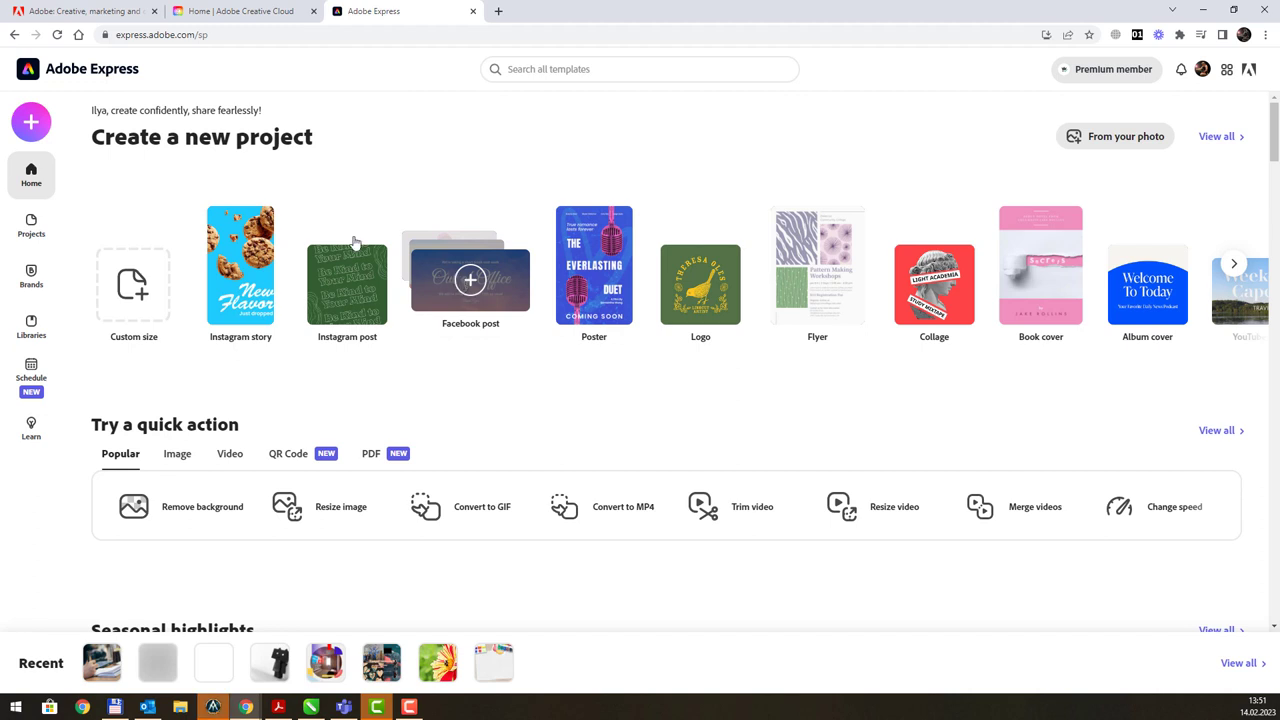
# Step: Review the new project types and quick actions that Adobe Express offers for creating content
pyautogui.click(40, 123)
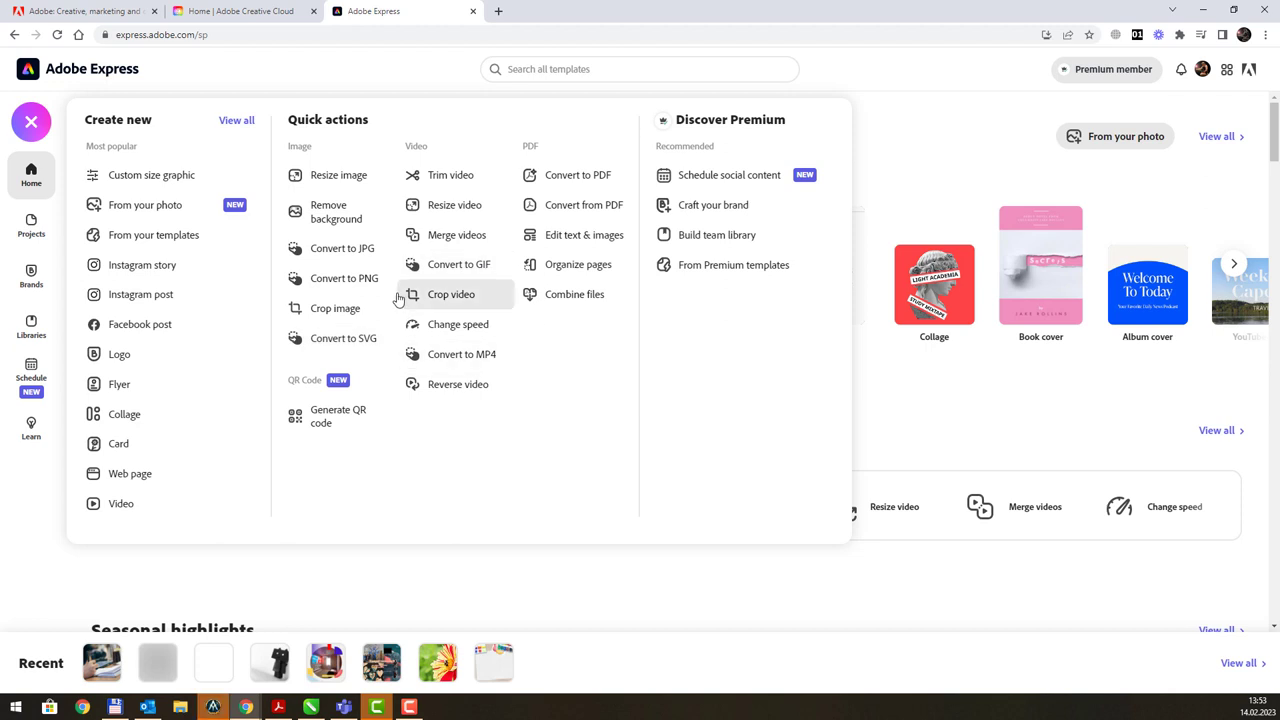
pyautogui.click(324, 79)
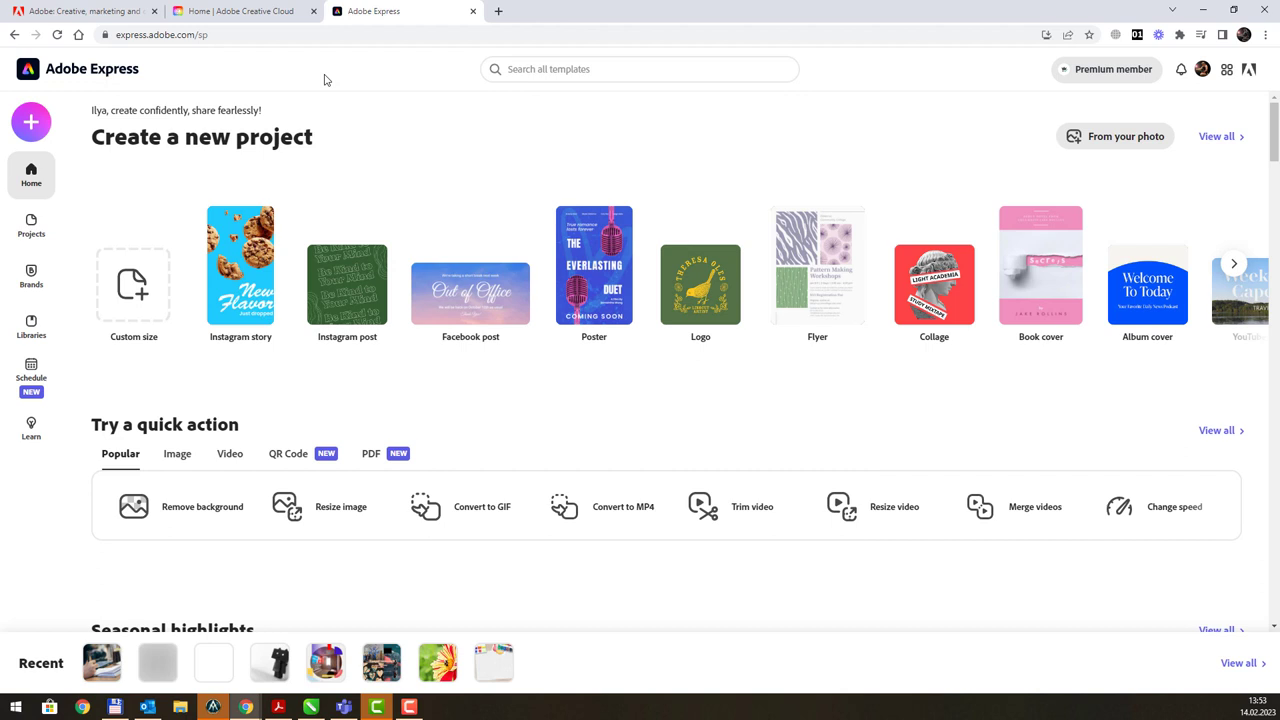
# Step: Return to Creative Cloud, go to Photoshop (Beta) and open the recent file Untitled-1 (3)
pyautogui.click(262, 18)
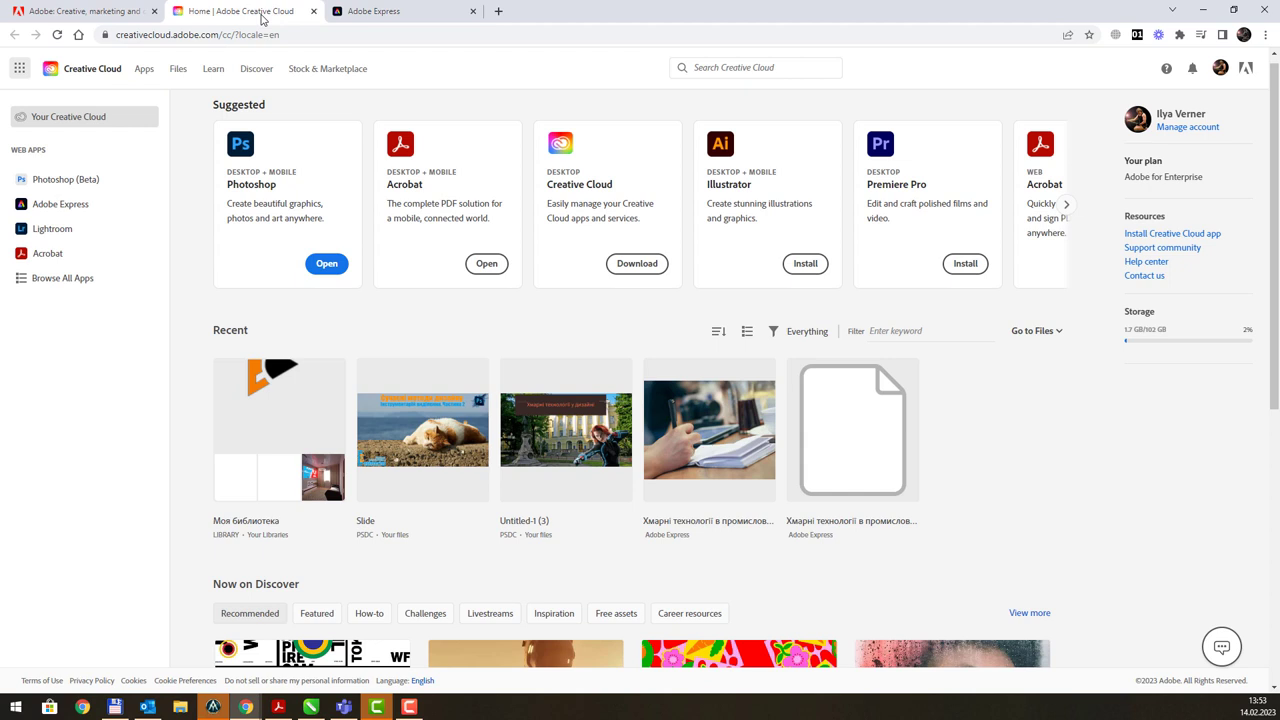
pyautogui.click(85, 190)
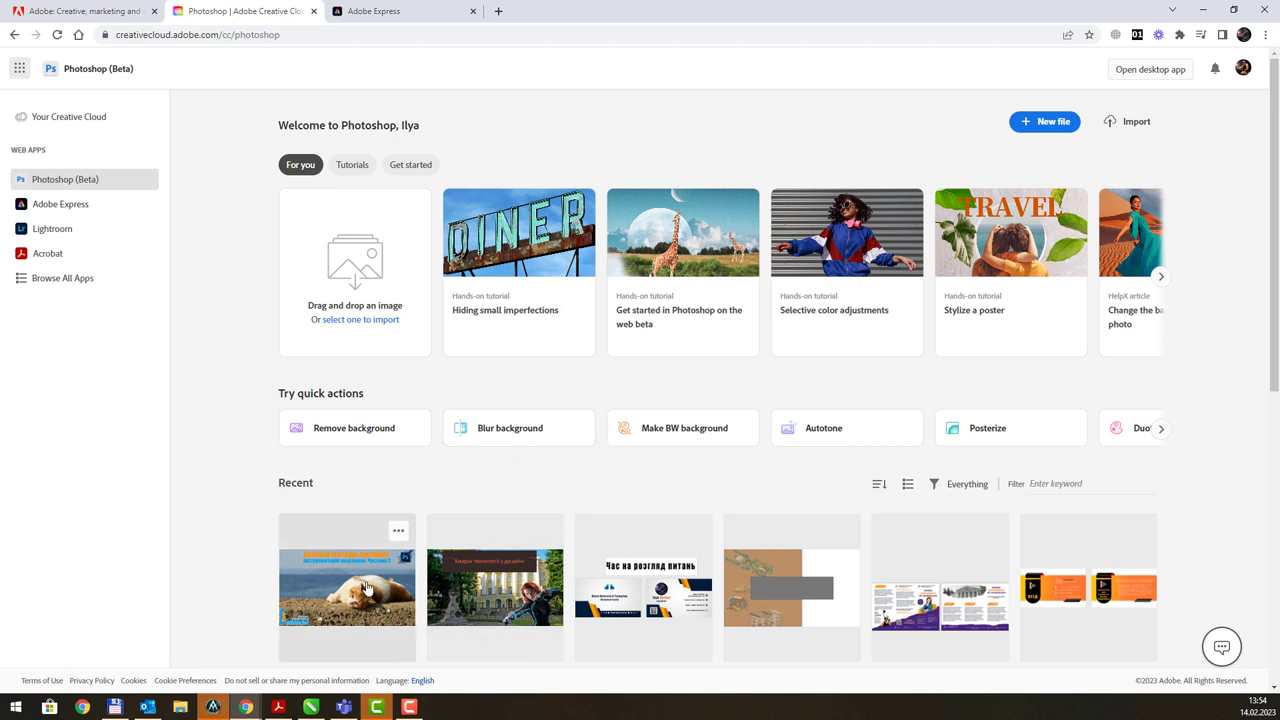
pyautogui.click(489, 586)
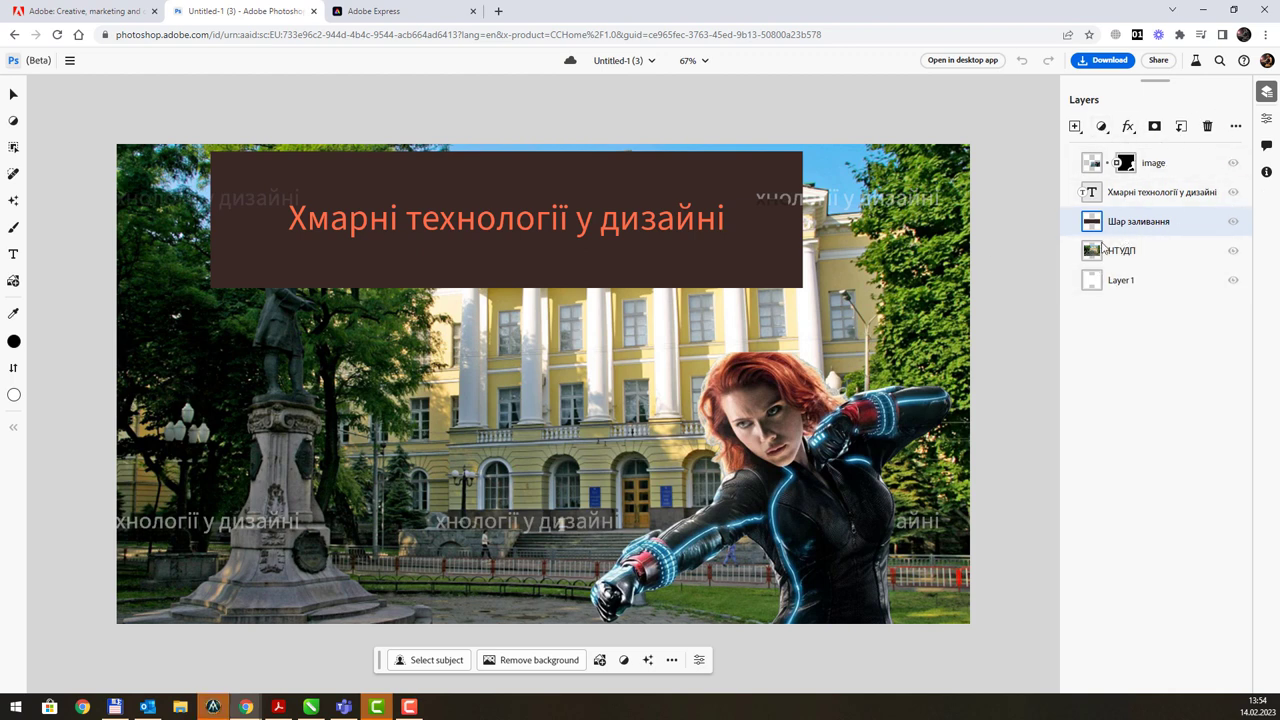
# Step: Review the available adjustment layers and layer effects for the selected fill layer, then dismiss the list
pyautogui.click(1104, 133)
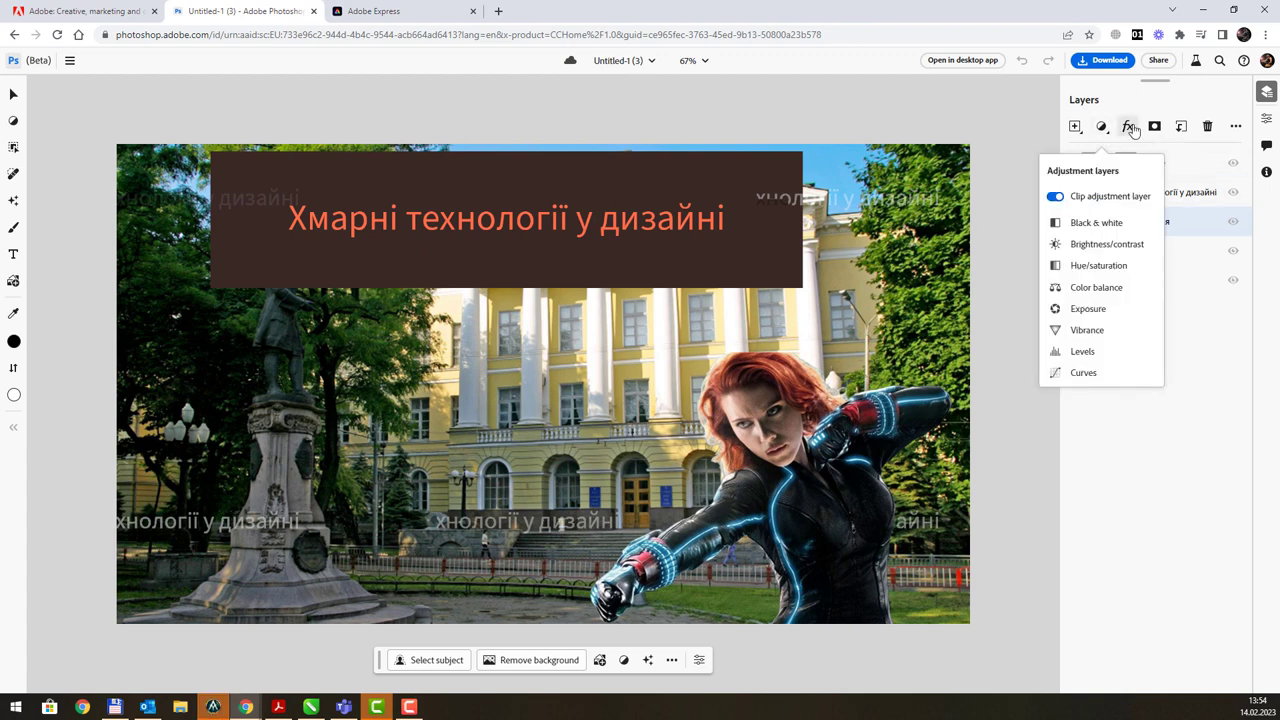
pyautogui.click(1129, 128)
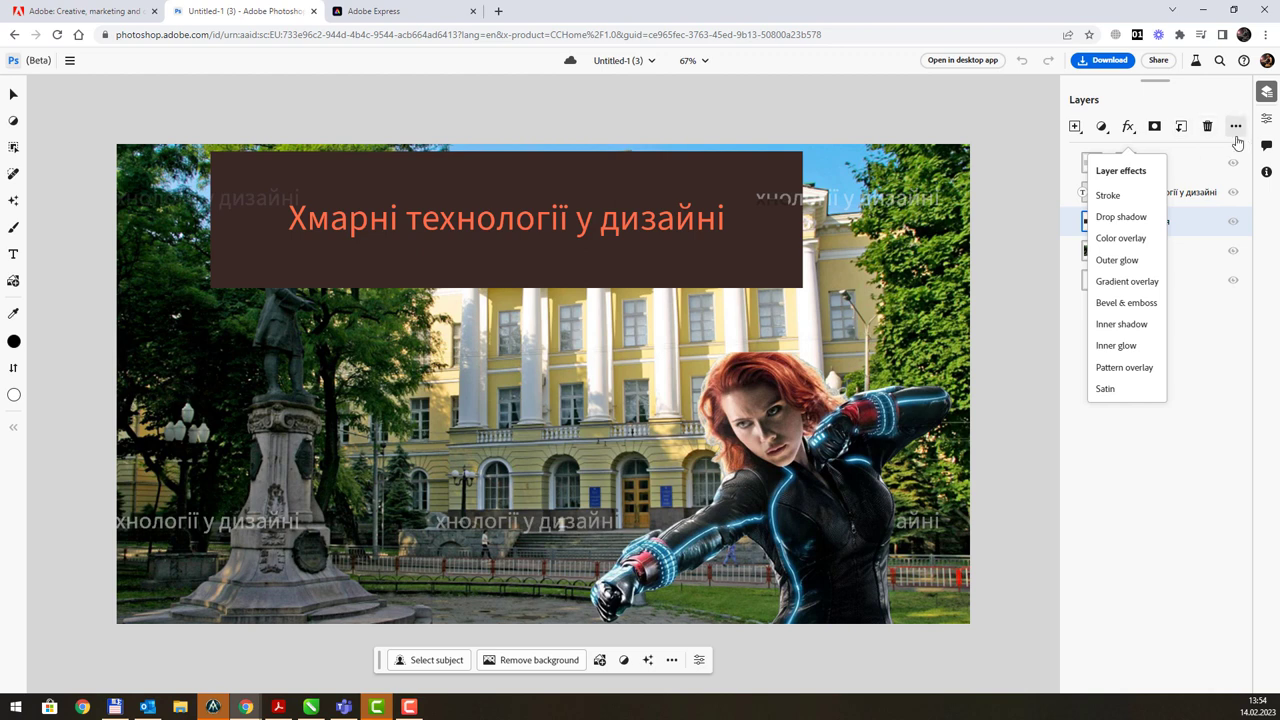
pyautogui.moveTo(40, 110)
pyautogui.click(1107, 500)
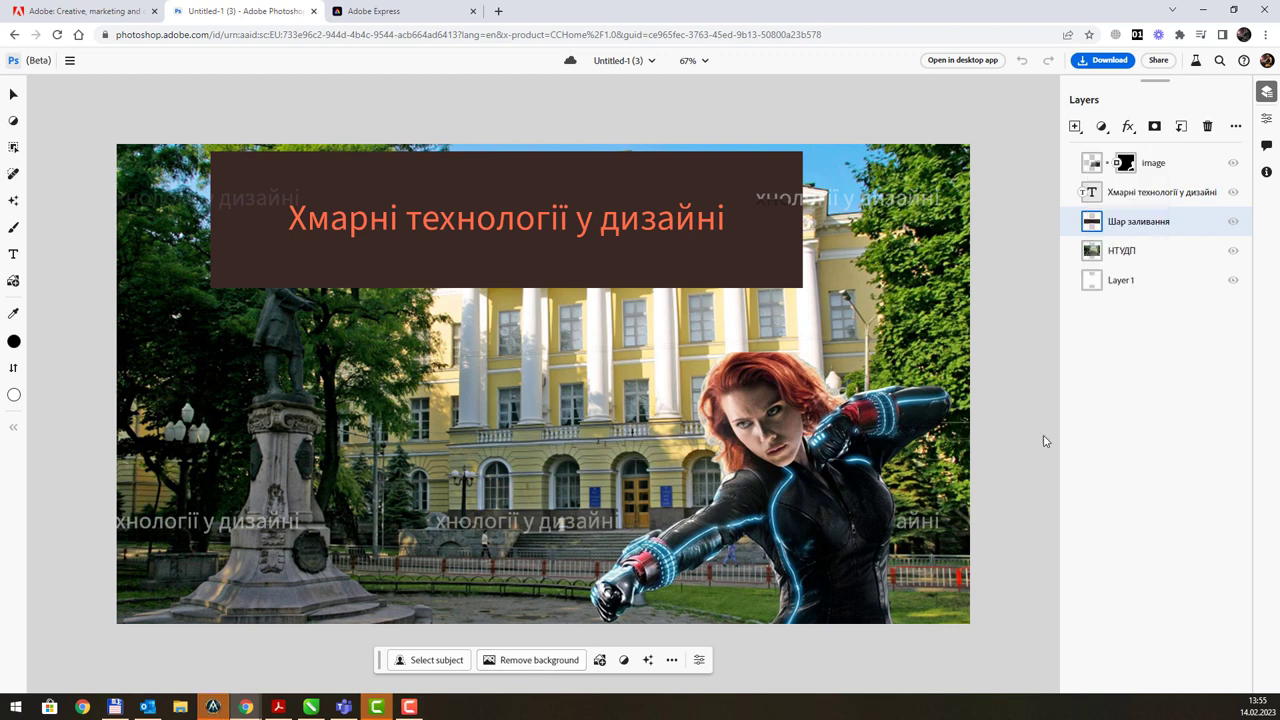
# Step: Review the Edit and Image commands available for the open document in Photoshop (Beta)
pyautogui.click(70, 61)
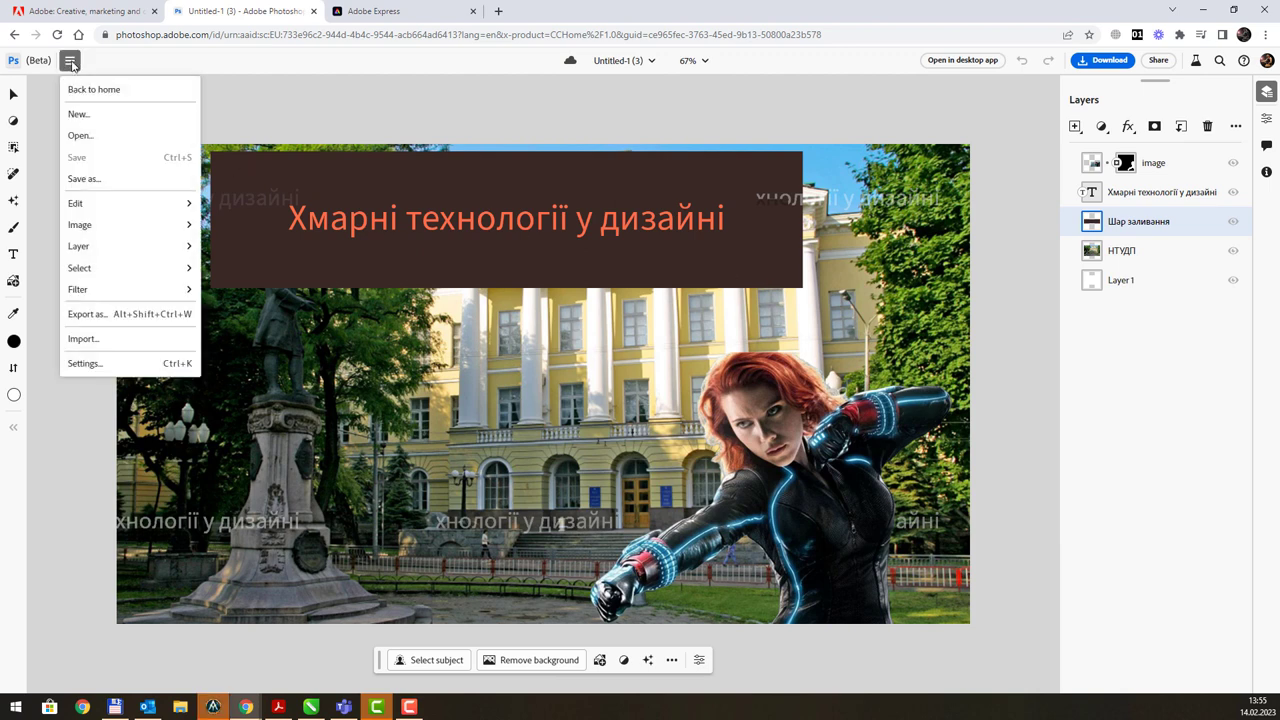
pyautogui.moveTo(133, 265)
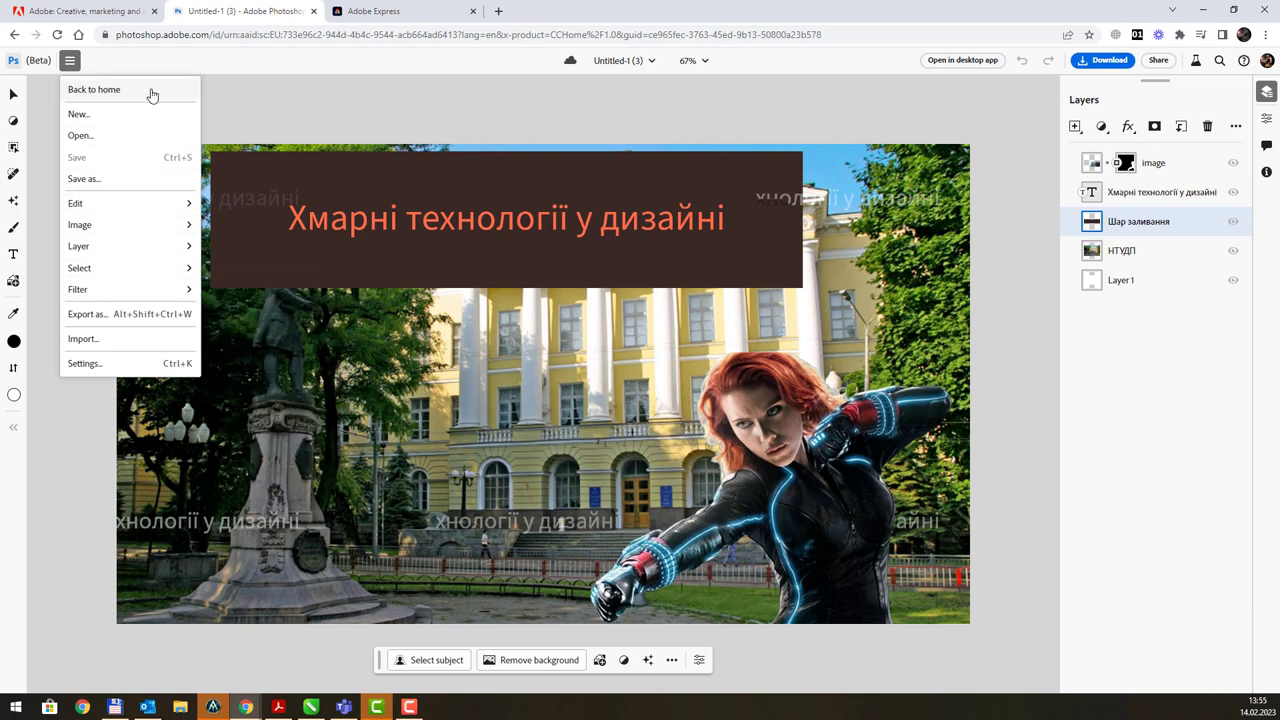
pyautogui.moveTo(136, 236)
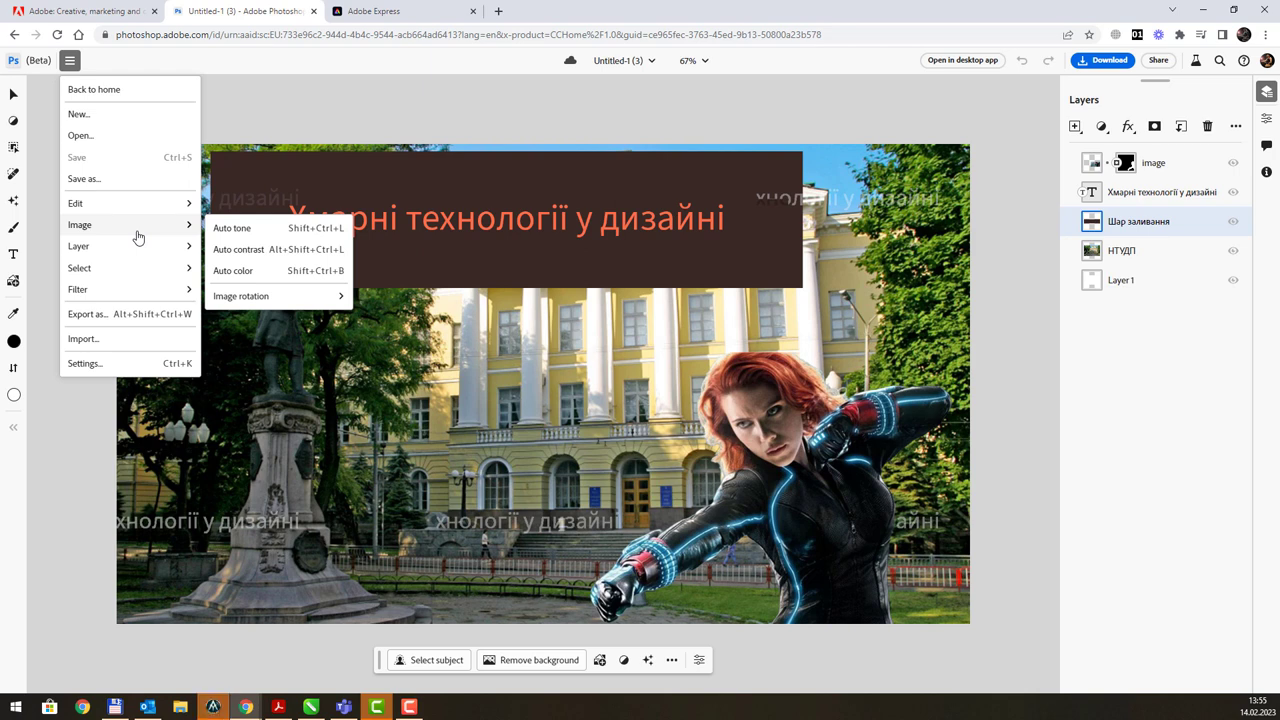
pyautogui.moveTo(209, 248)
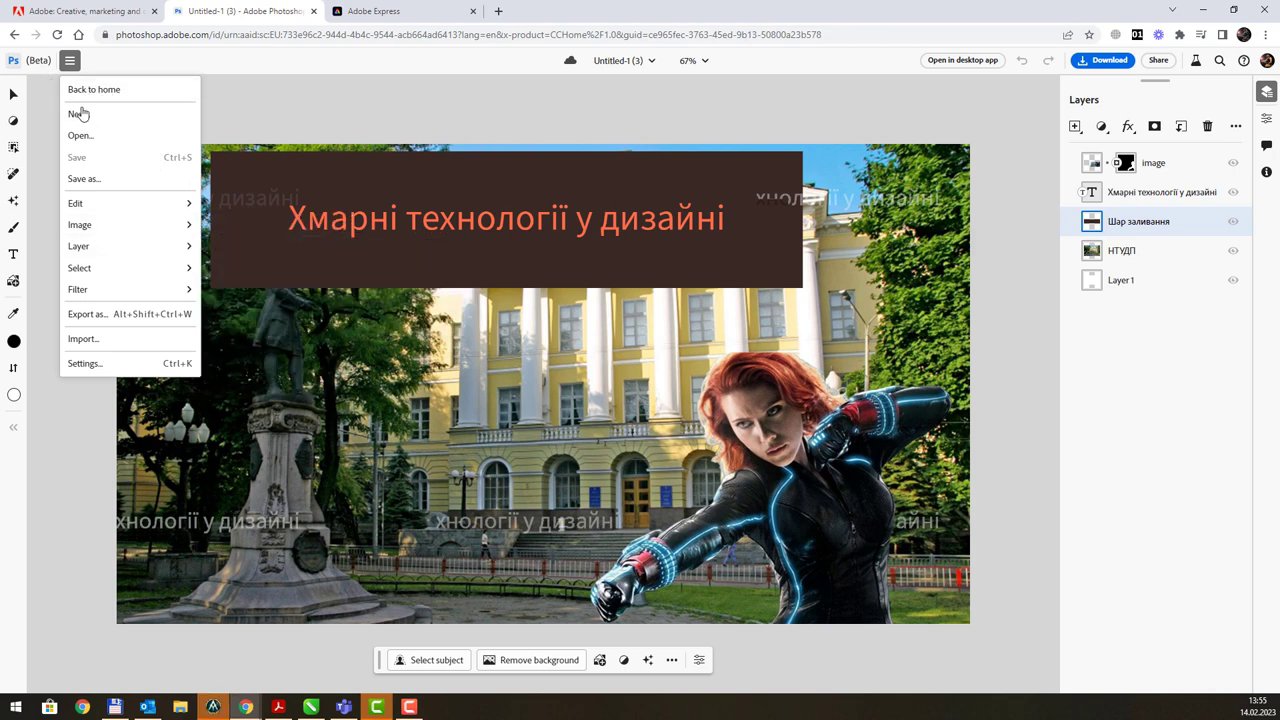
pyautogui.moveTo(130, 203)
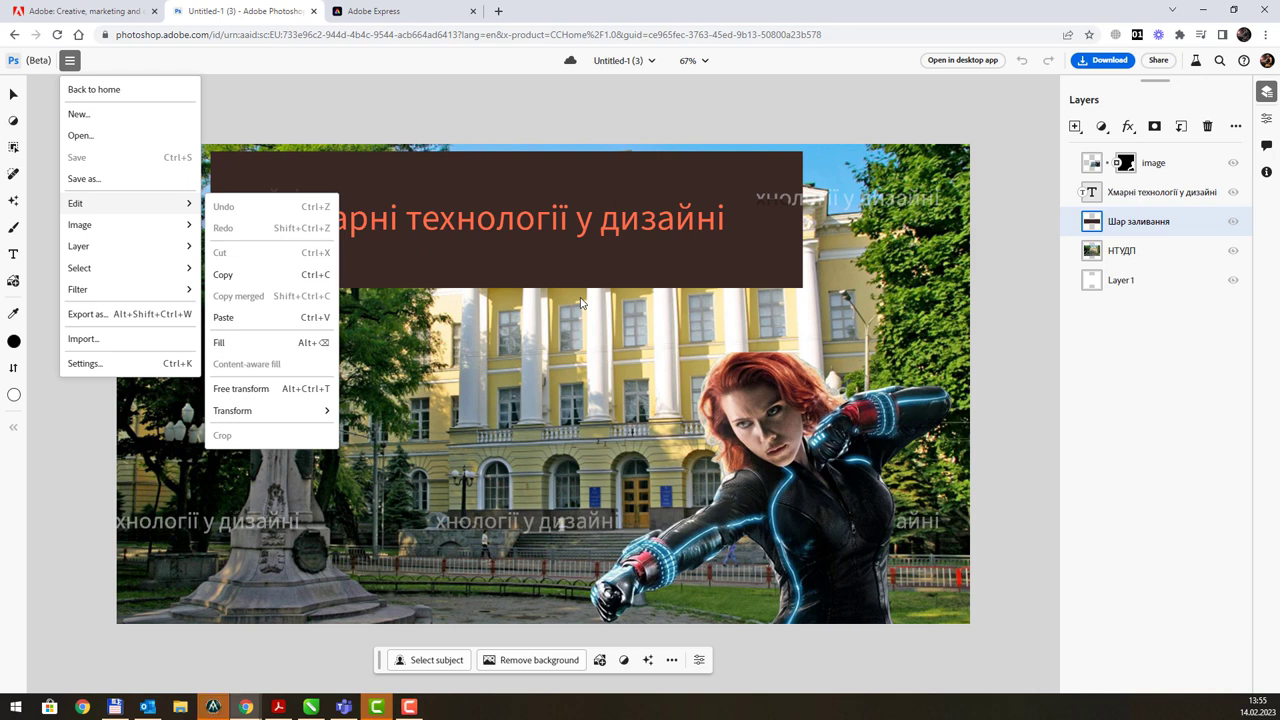
# Step: Open photopea.com in a new browser tab and create a 1280 × 720 px project with a white background
pyautogui.click(498, 11)
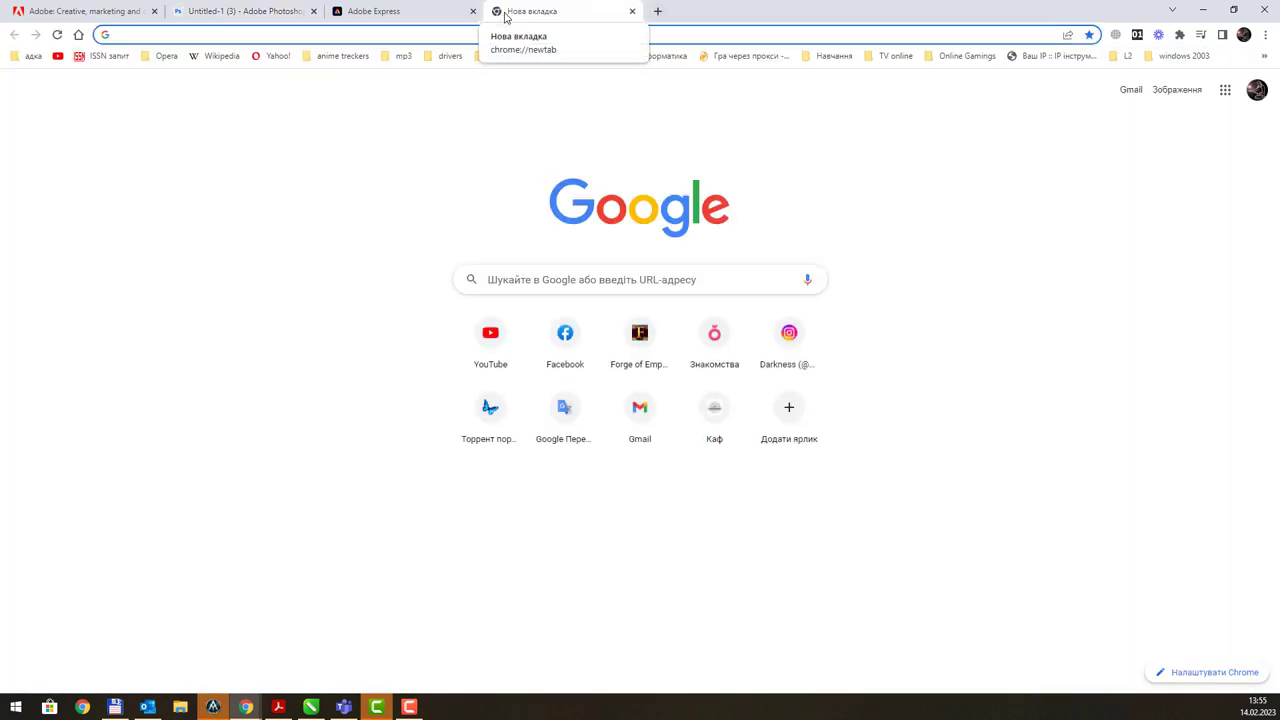
pyautogui.write('photo')
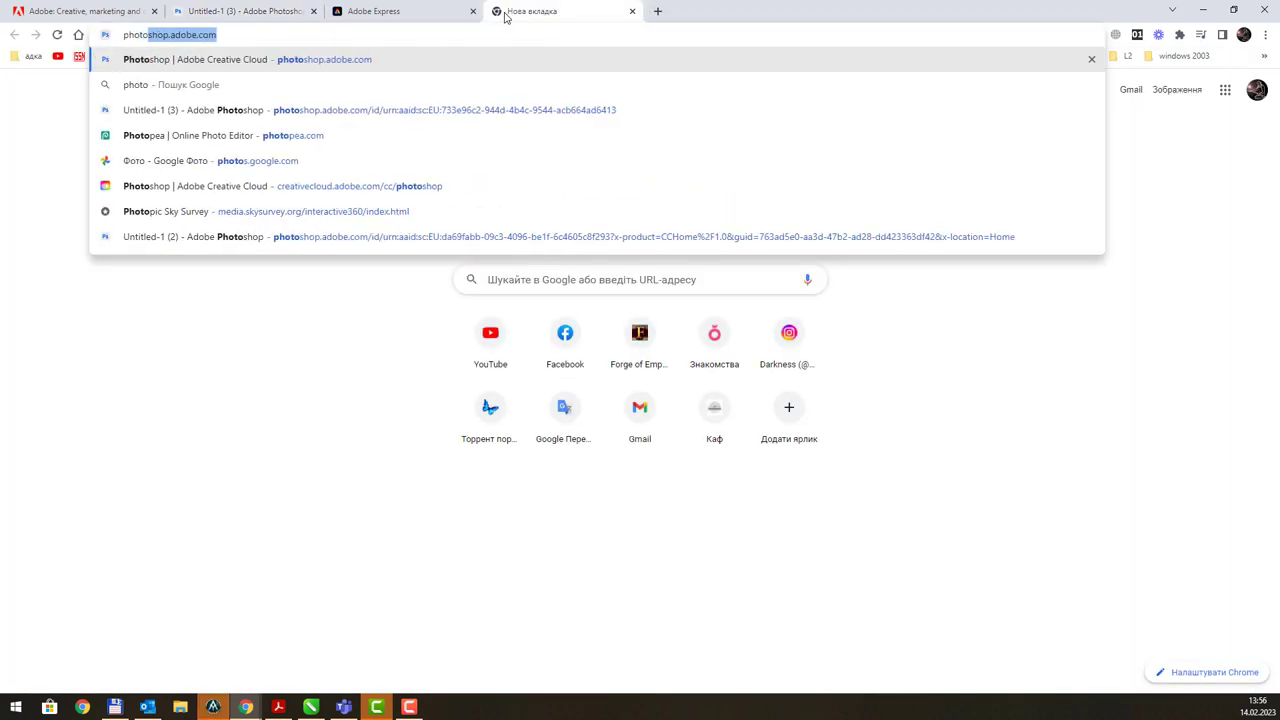
pyautogui.write('pea.com')
pyautogui.press('Return')
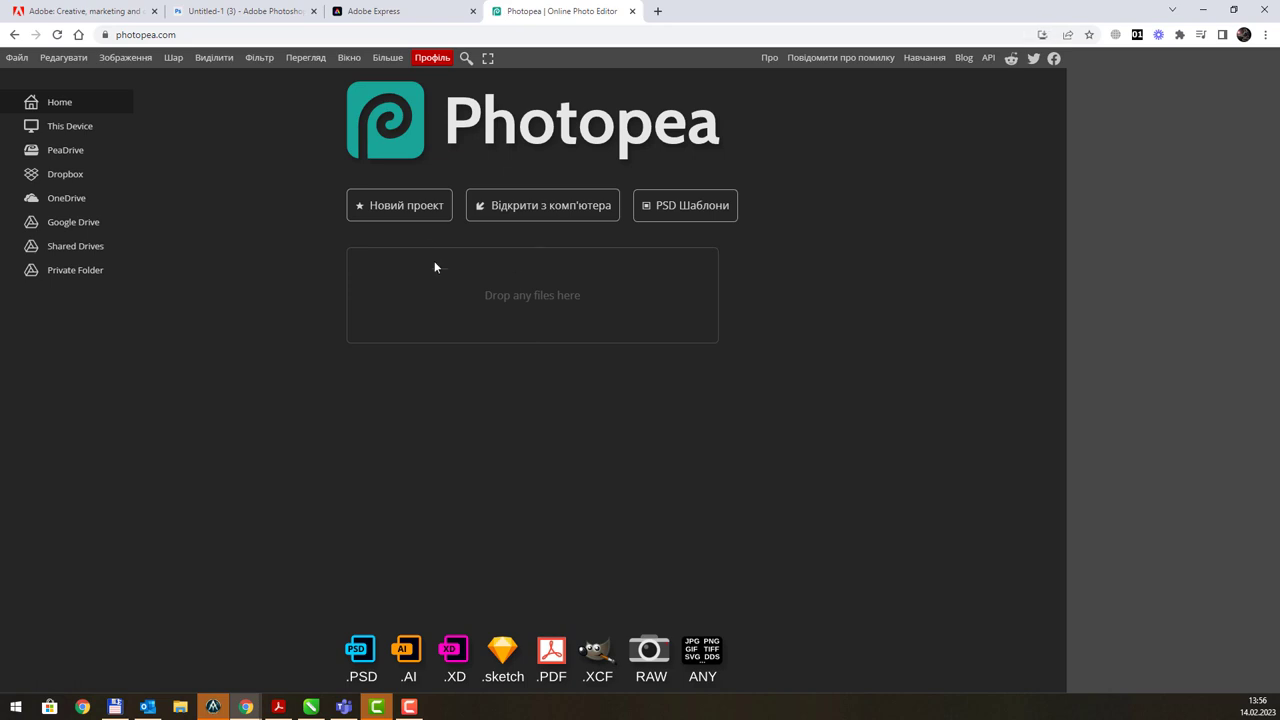
pyautogui.click(400, 214)
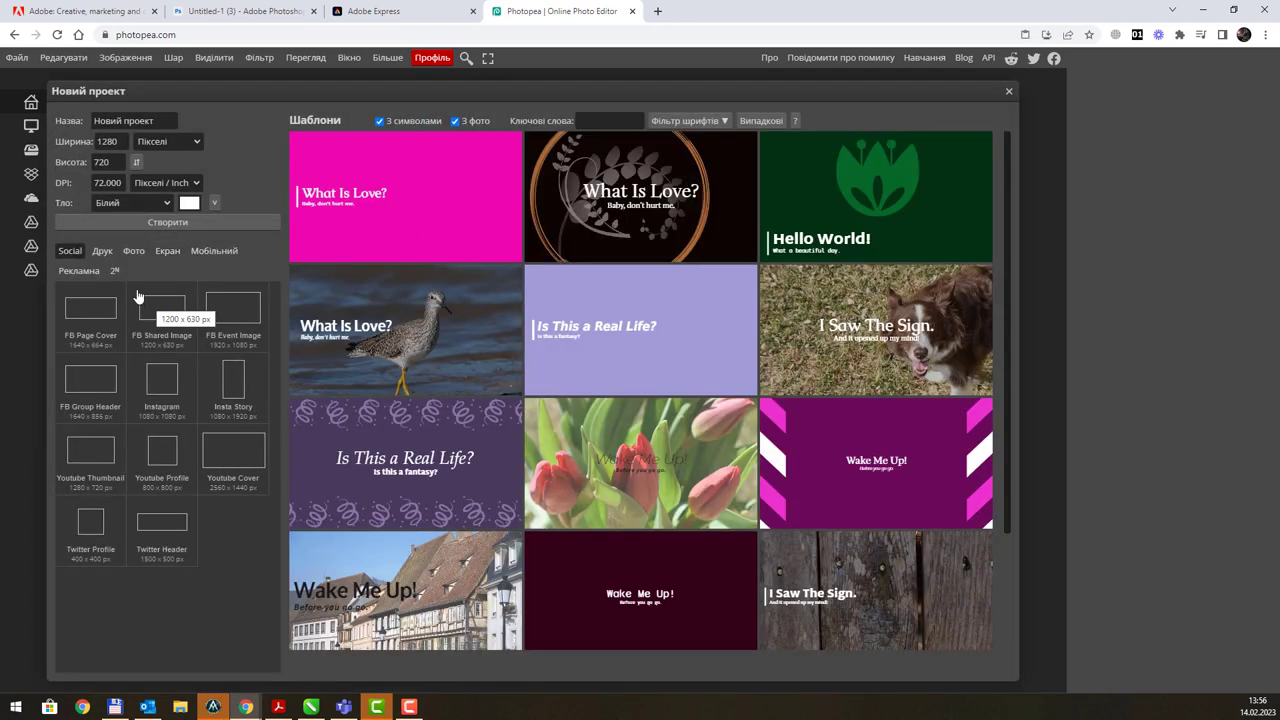
pyautogui.click(136, 221)
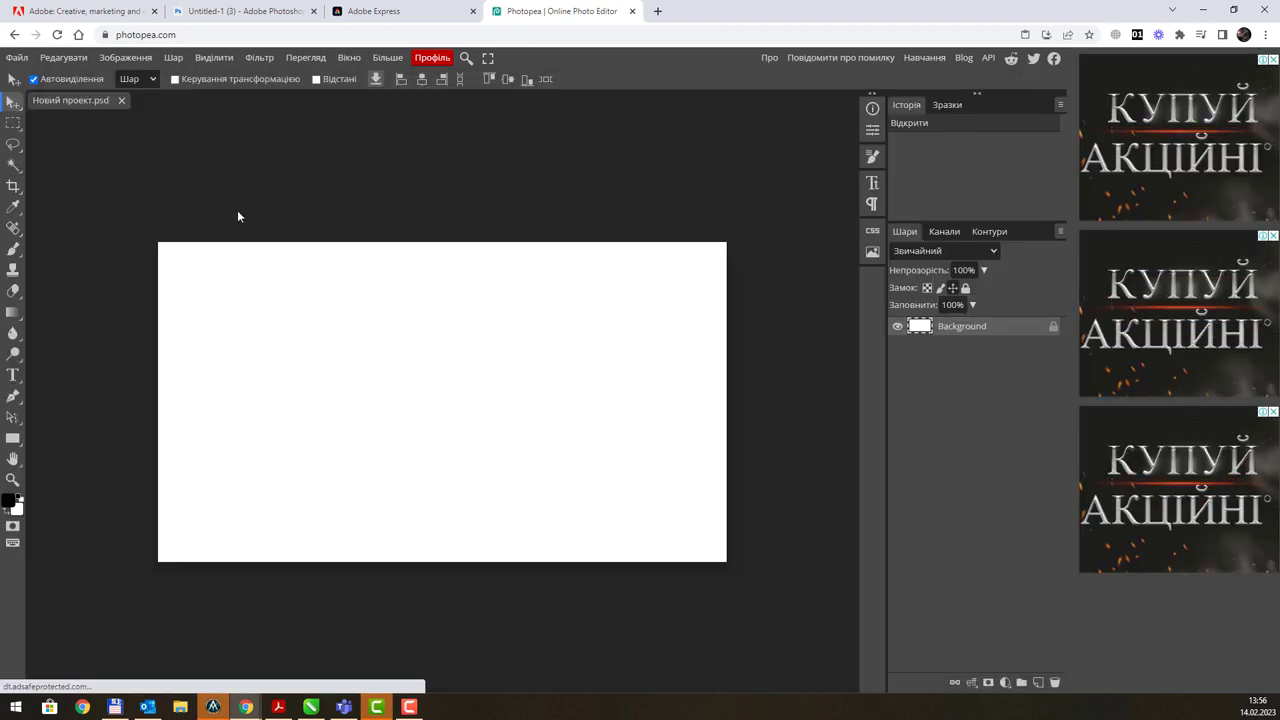
# Step: Select the Background layer and paint two freehand black Brush strokes, a wide V and a small W-like mark beside it
pyautogui.press('b')
pyautogui.click(222, 322)
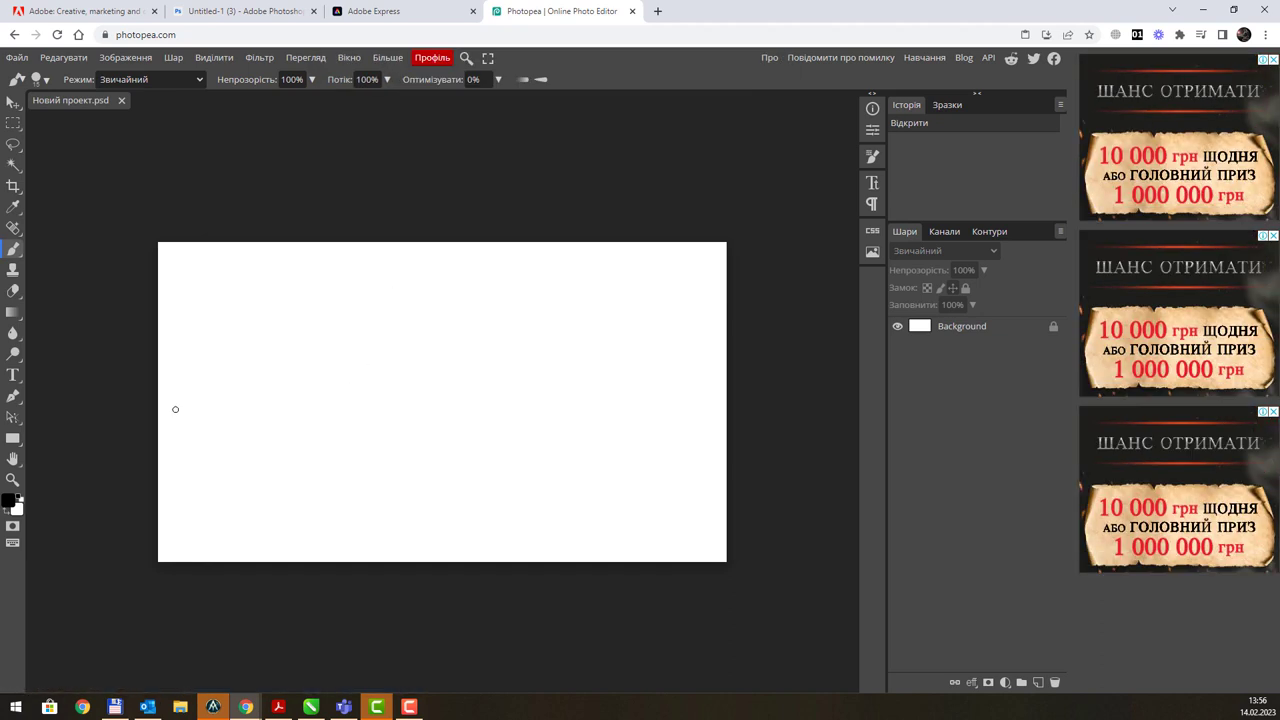
pyautogui.click(250, 318)
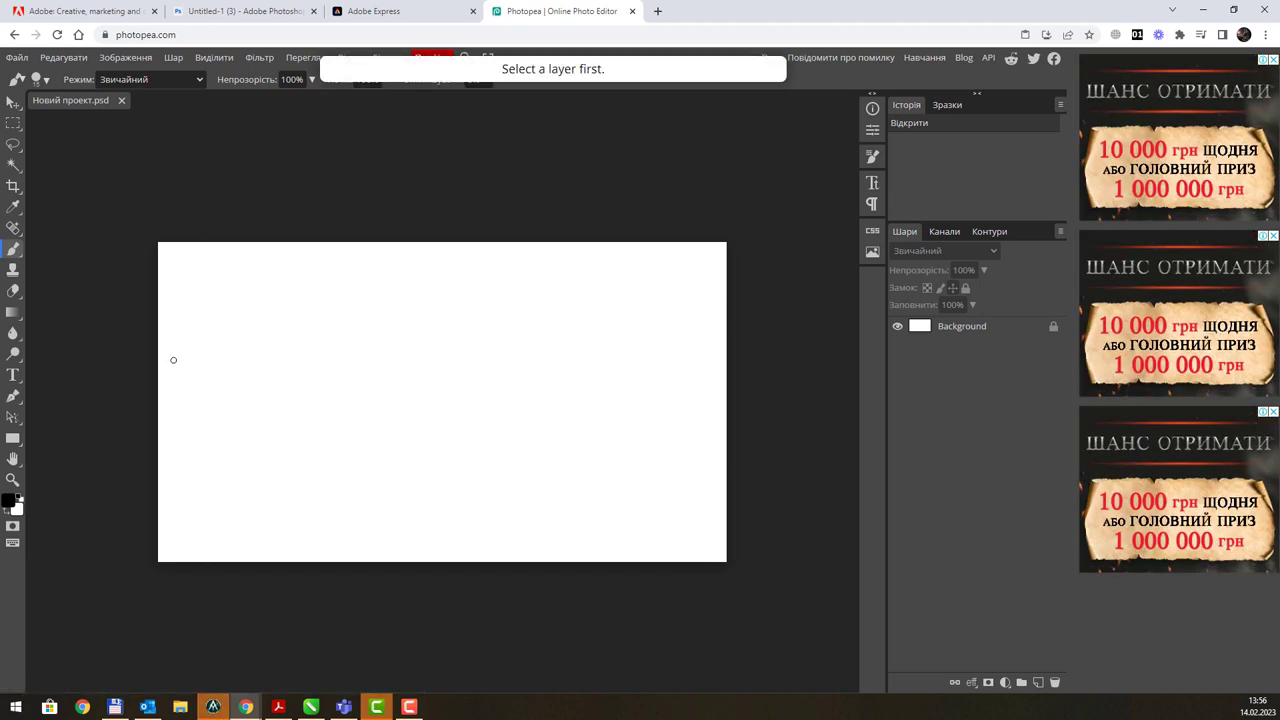
pyautogui.rightClick(13, 248)
pyautogui.click(329, 363)
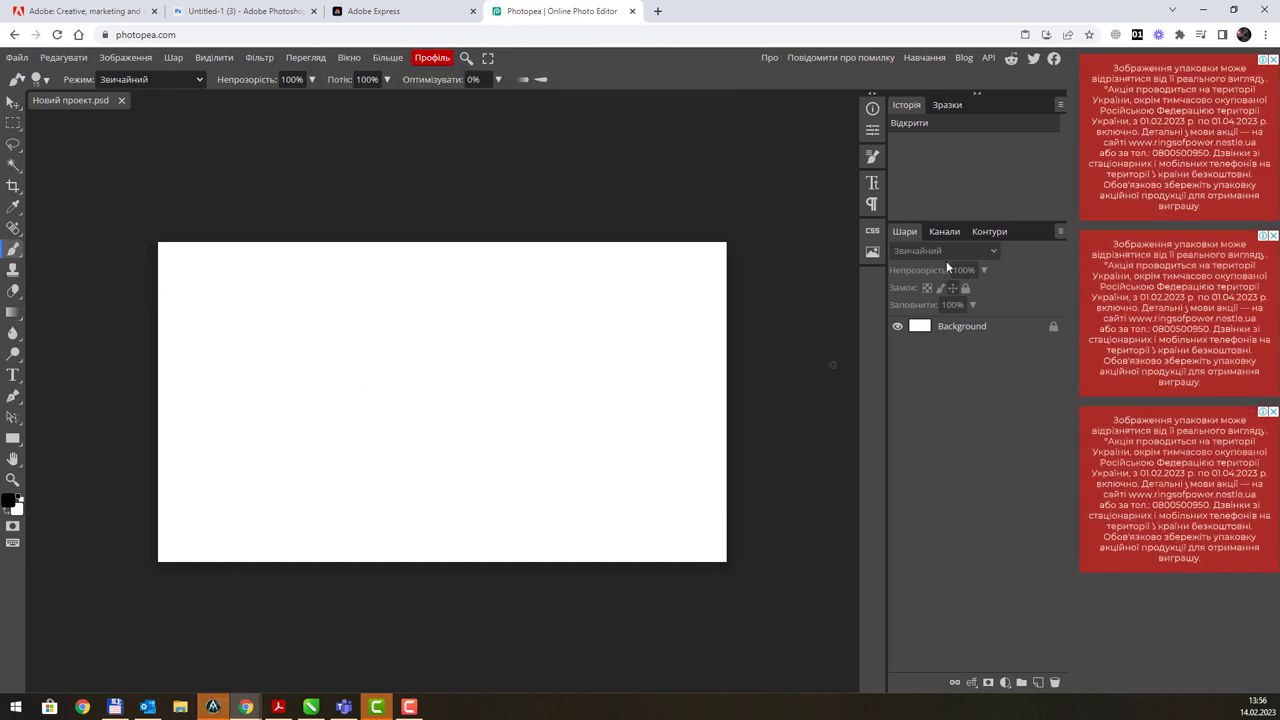
pyautogui.click(982, 338)
pyautogui.moveTo(392, 284)
pyautogui.mouseDown()
pyautogui.moveTo(506, 423)
pyautogui.moveTo(630, 312)
pyautogui.mouseUp()
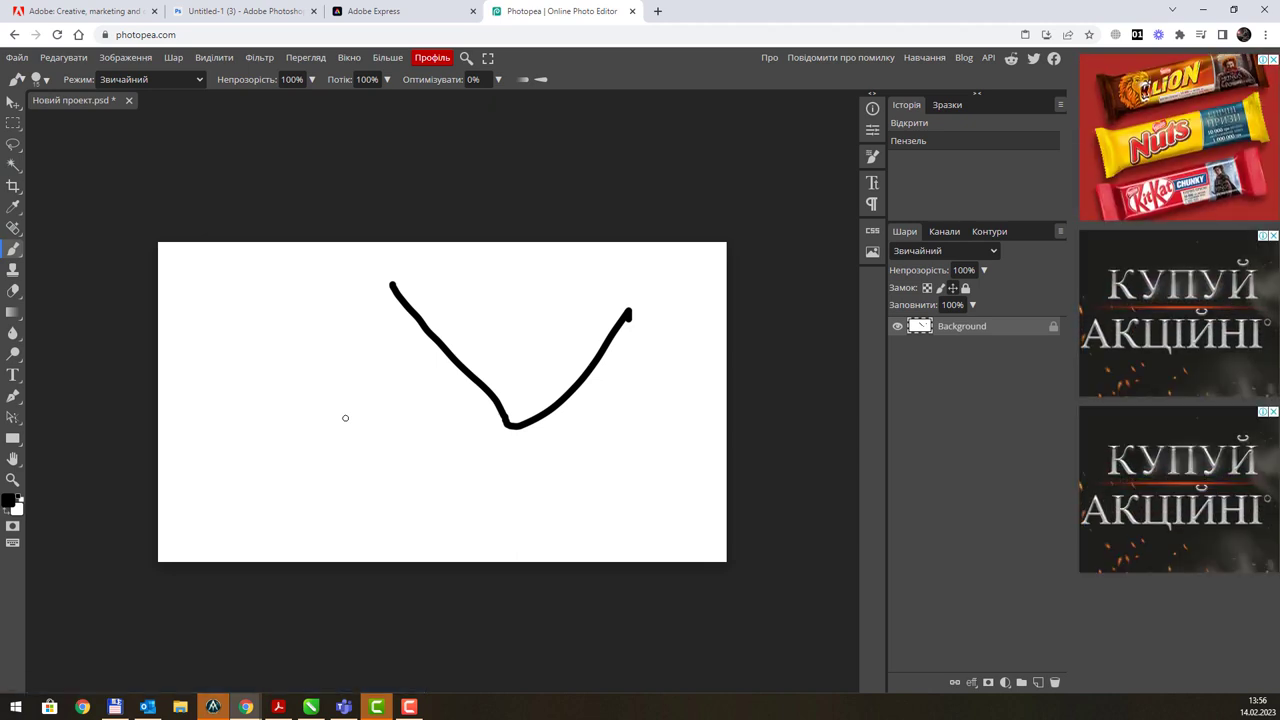
pyautogui.moveTo(262, 281)
pyautogui.mouseDown()
pyautogui.moveTo(268, 429)
pyautogui.moveTo(276, 416)
pyautogui.moveTo(307, 427)
pyautogui.moveTo(334, 378)
pyautogui.mouseUp()
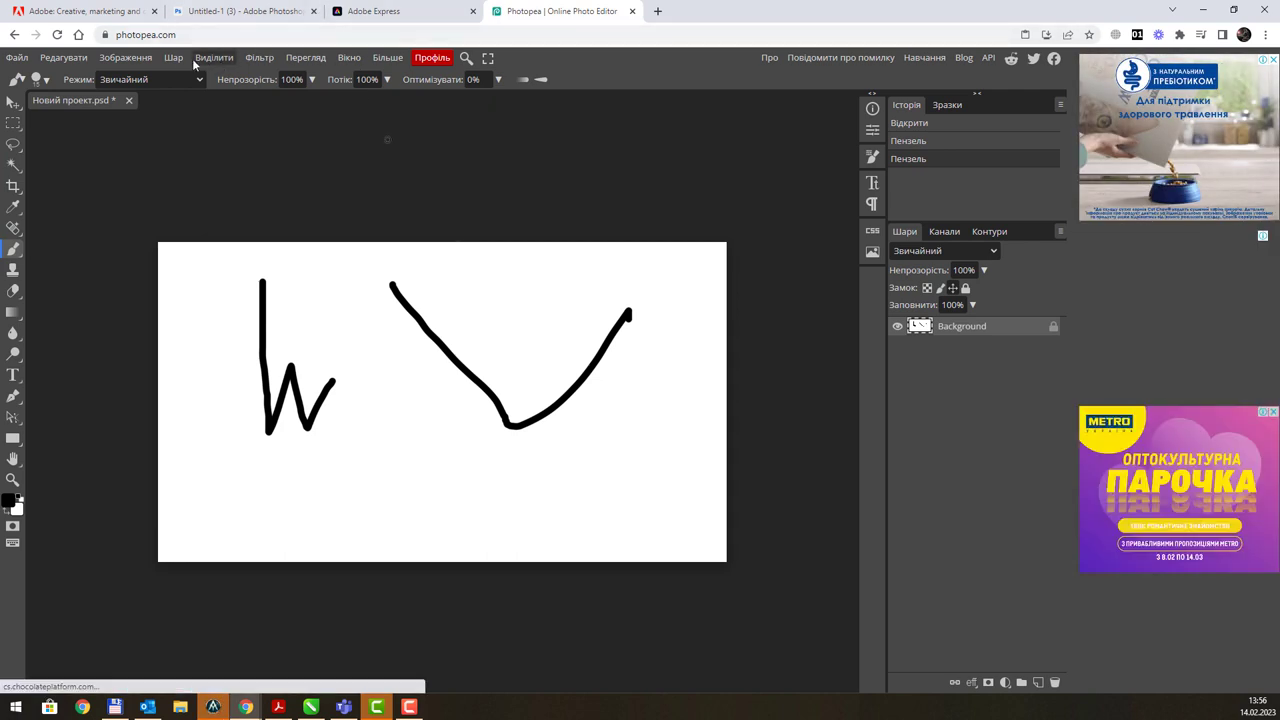
pyautogui.click(147, 60)
pyautogui.click(148, 61)
pyautogui.click(63, 57)
pyautogui.click(317, 181)
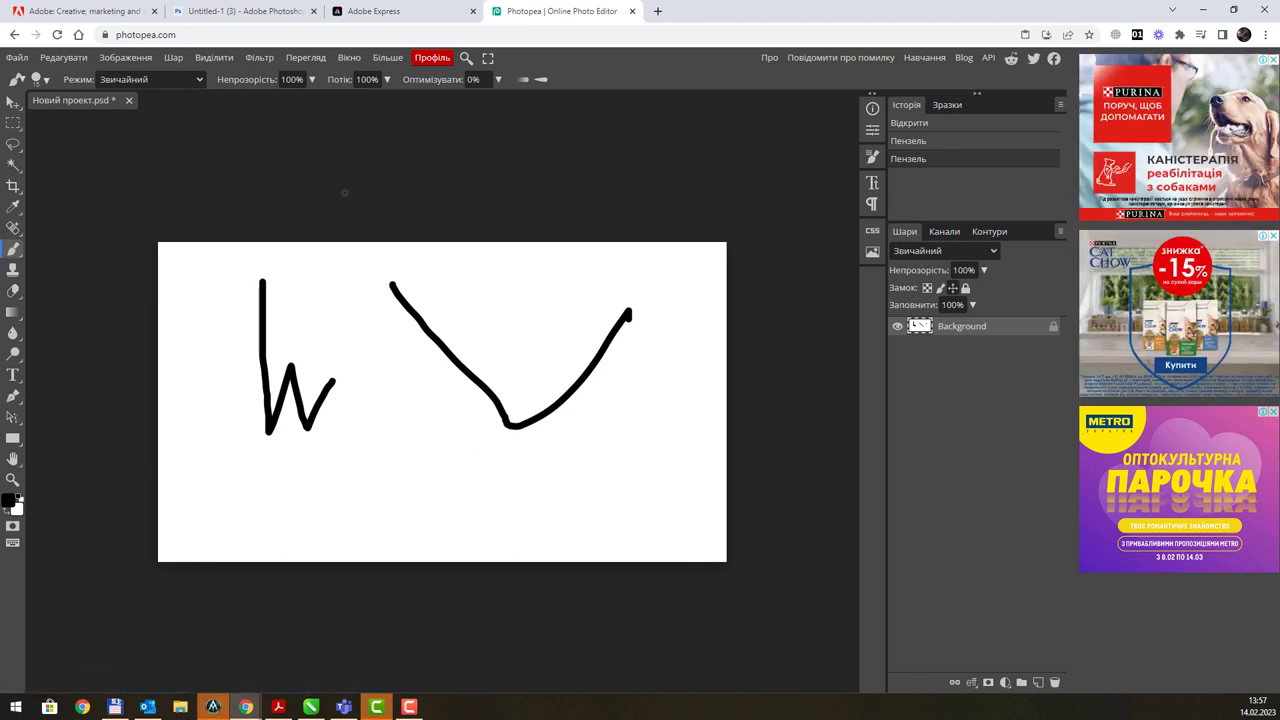
# Step: Paint a zigzag Brush stroke across the upper right of the canvas and close Photopea without saving
pyautogui.moveTo(512, 293)
pyautogui.mouseDown()
pyautogui.moveTo(658, 283)
pyautogui.moveTo(634, 333)
pyautogui.moveTo(645, 424)
pyautogui.mouseUp()
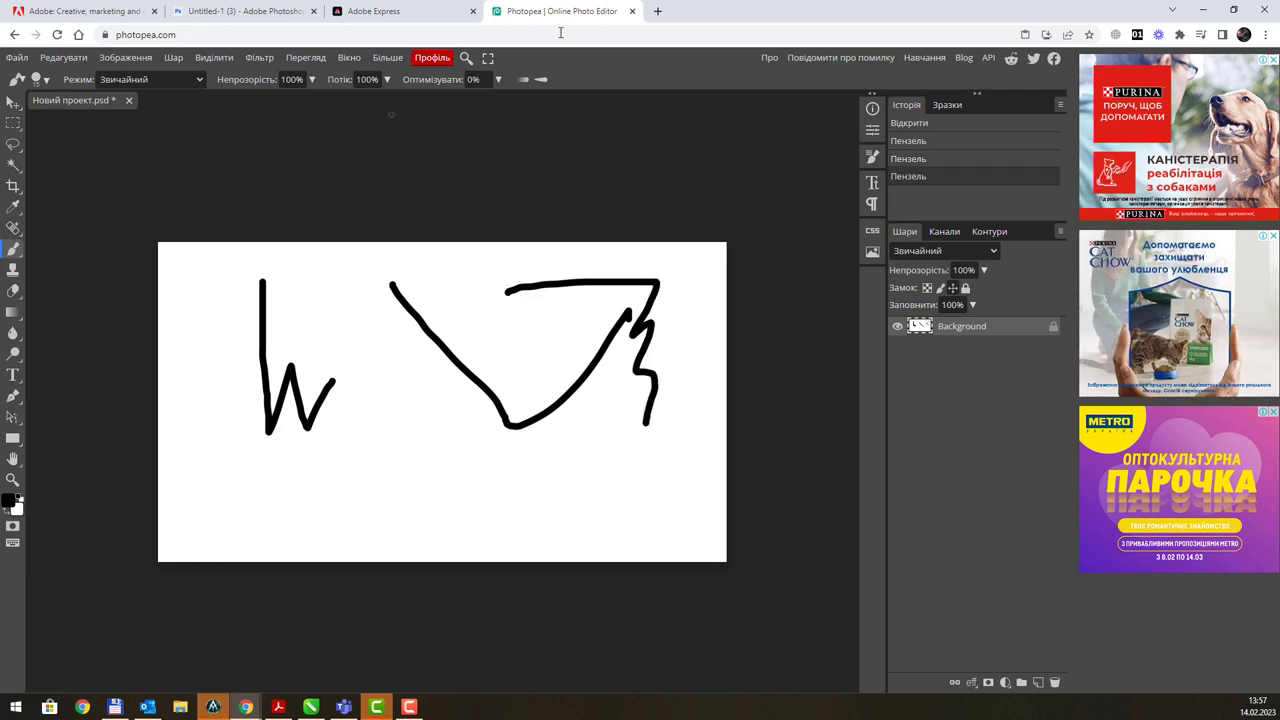
pyautogui.click(632, 18)
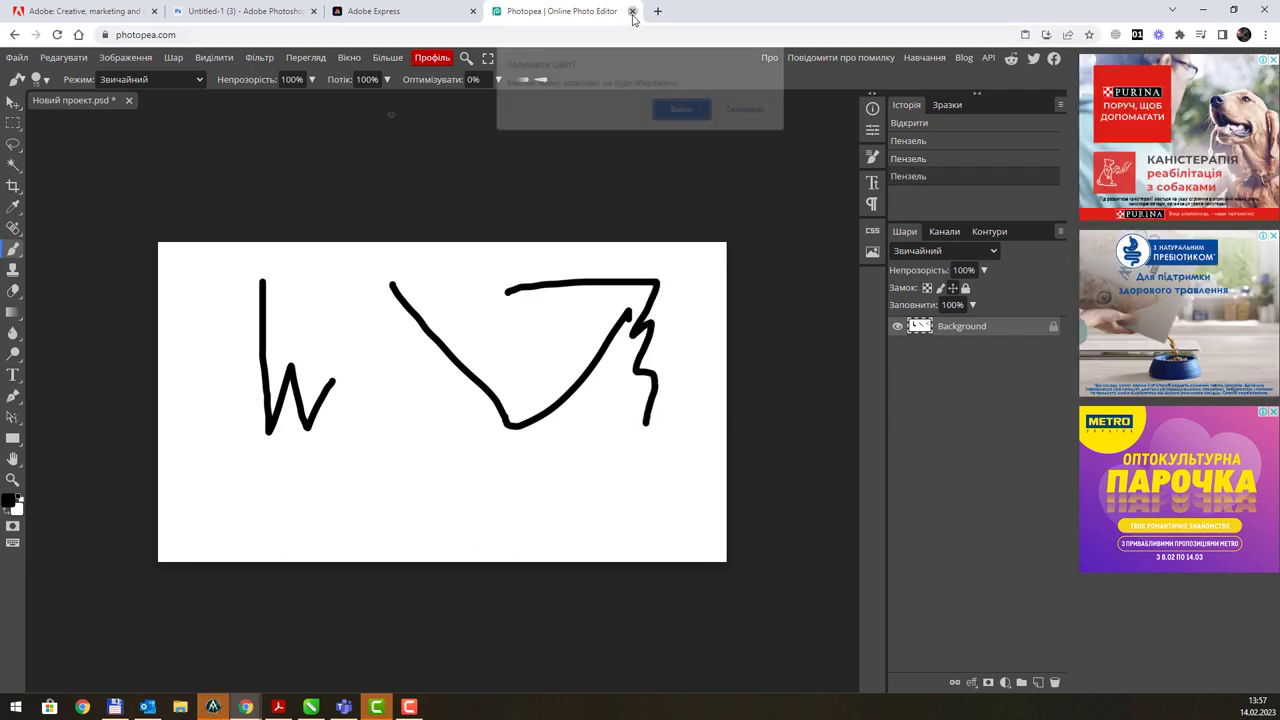
pyautogui.click(674, 114)
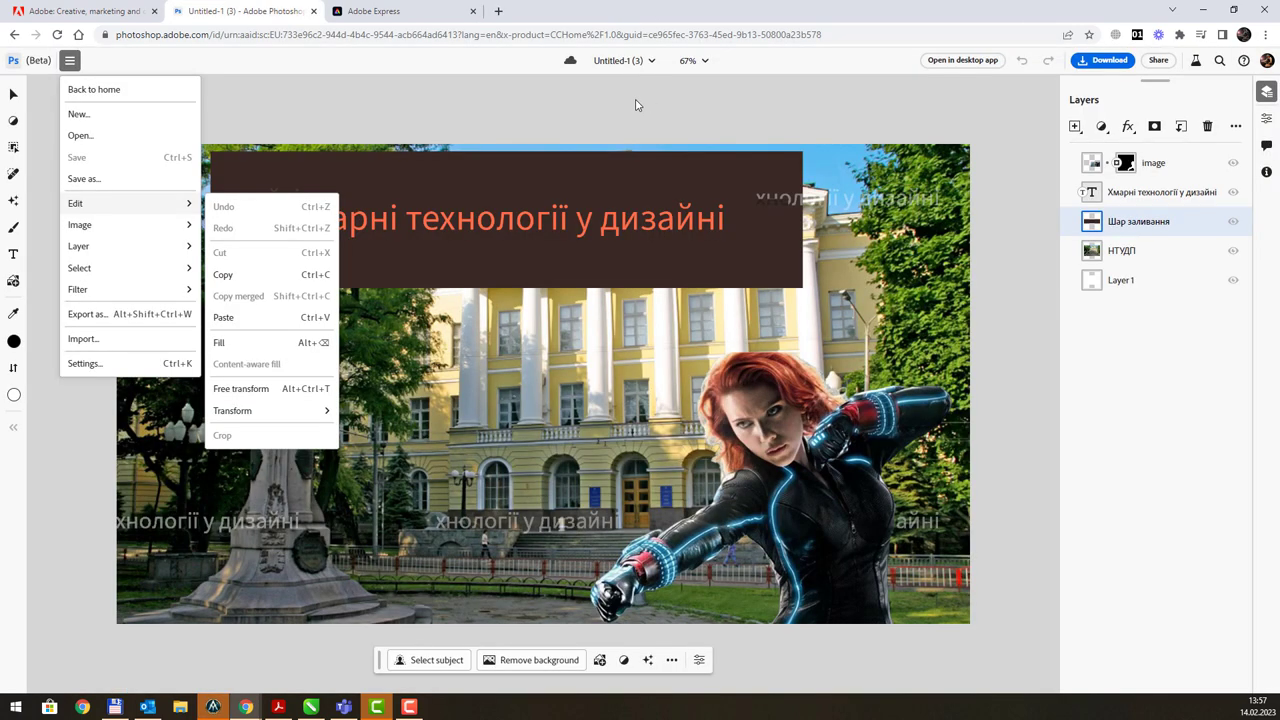
# Step: Close the Adobe Express and Photoshop (Beta) browser tabs, leaving the Adobe home page open
pyautogui.click(427, 14)
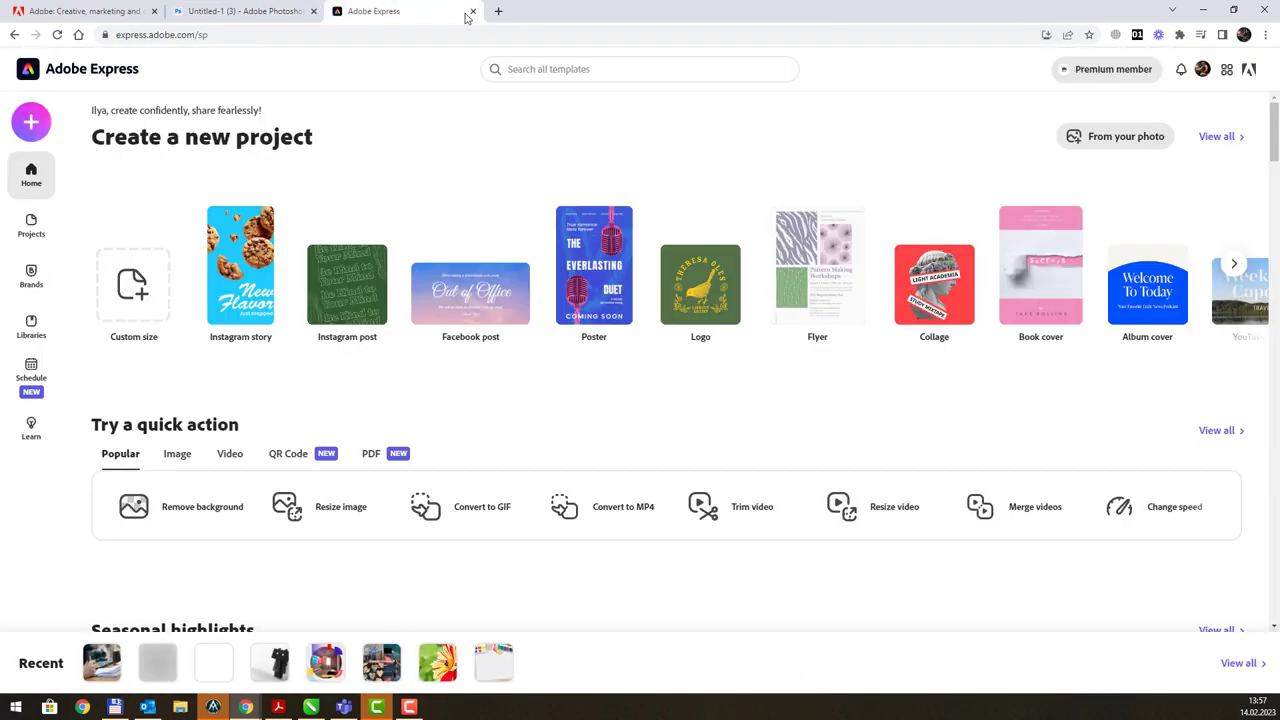
pyautogui.click(472, 11)
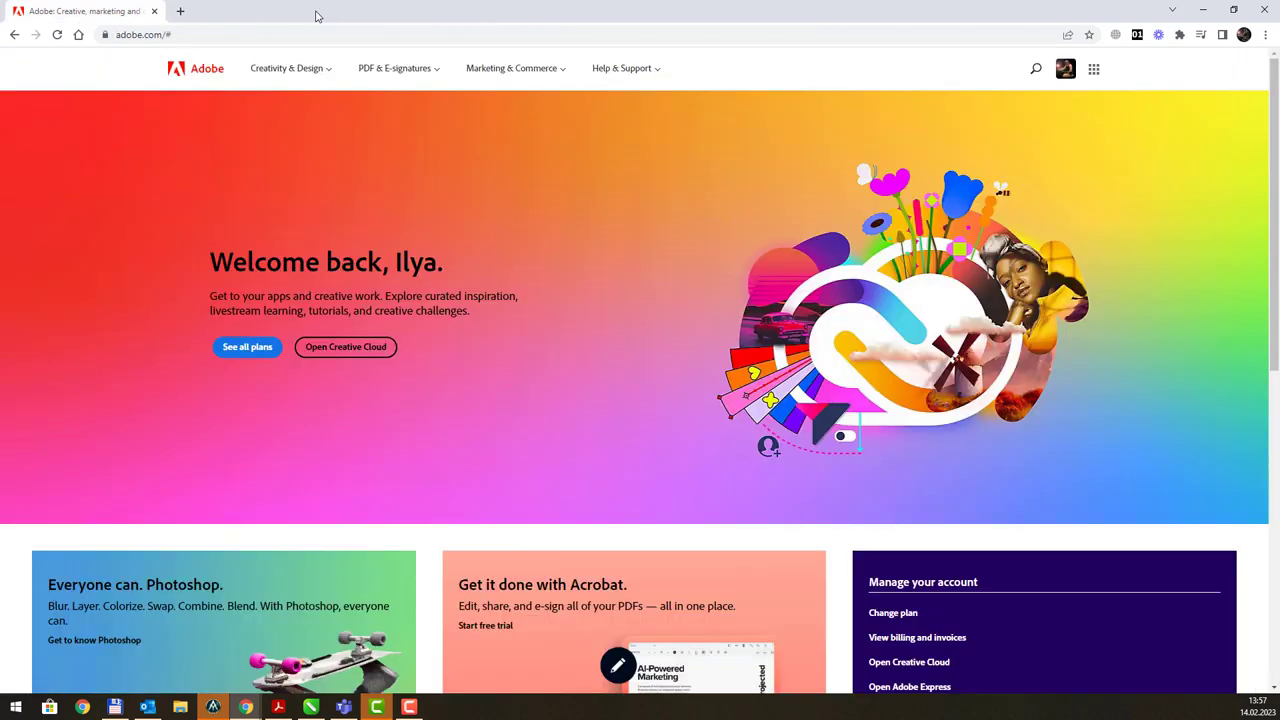
pyautogui.click(314, 12)
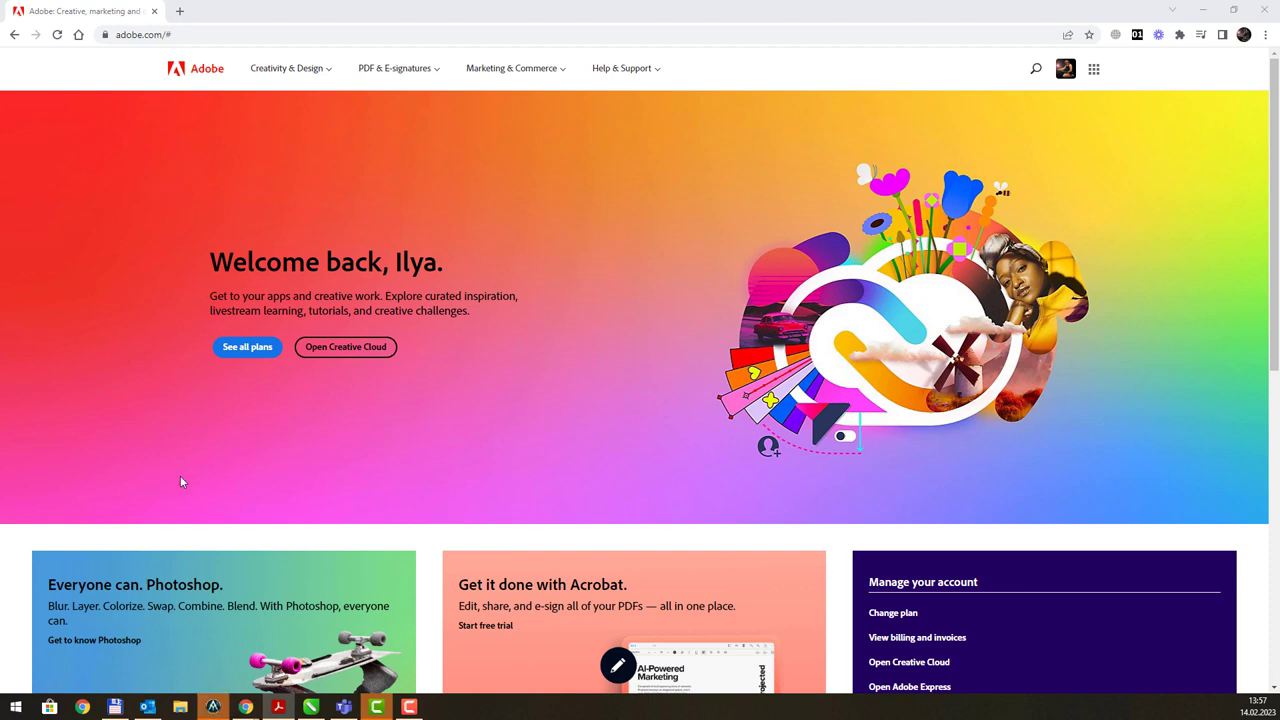
# Step: Open color.adobe.com in a new tab, sign in with the Personal Profile and dismiss the What's New window
pyautogui.click(180, 11)
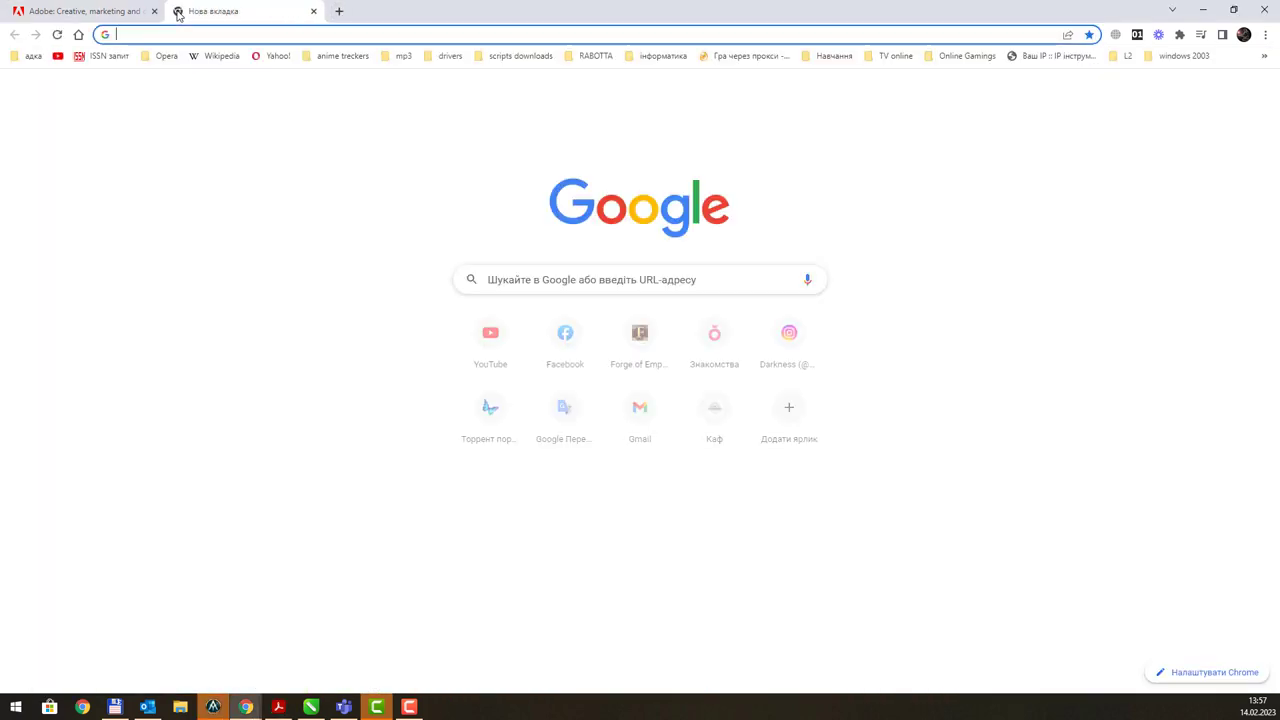
pyautogui.write('color.adobe.com')
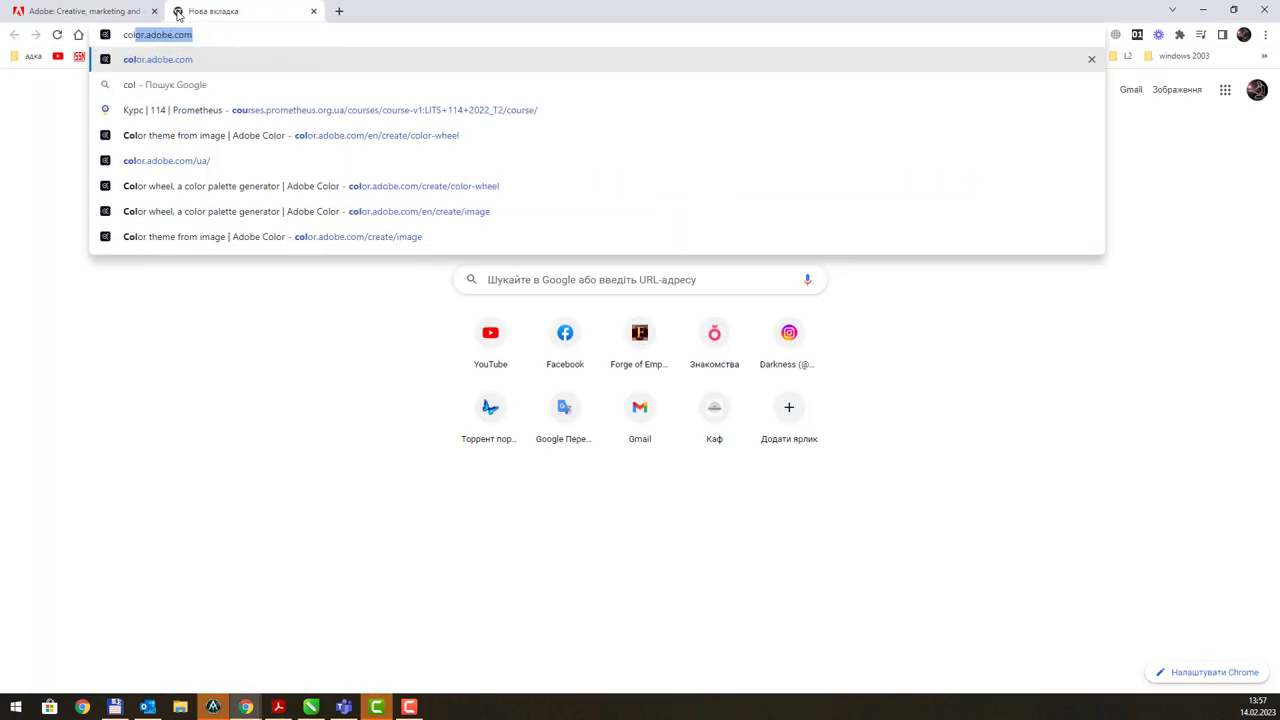
pyautogui.press('Return')
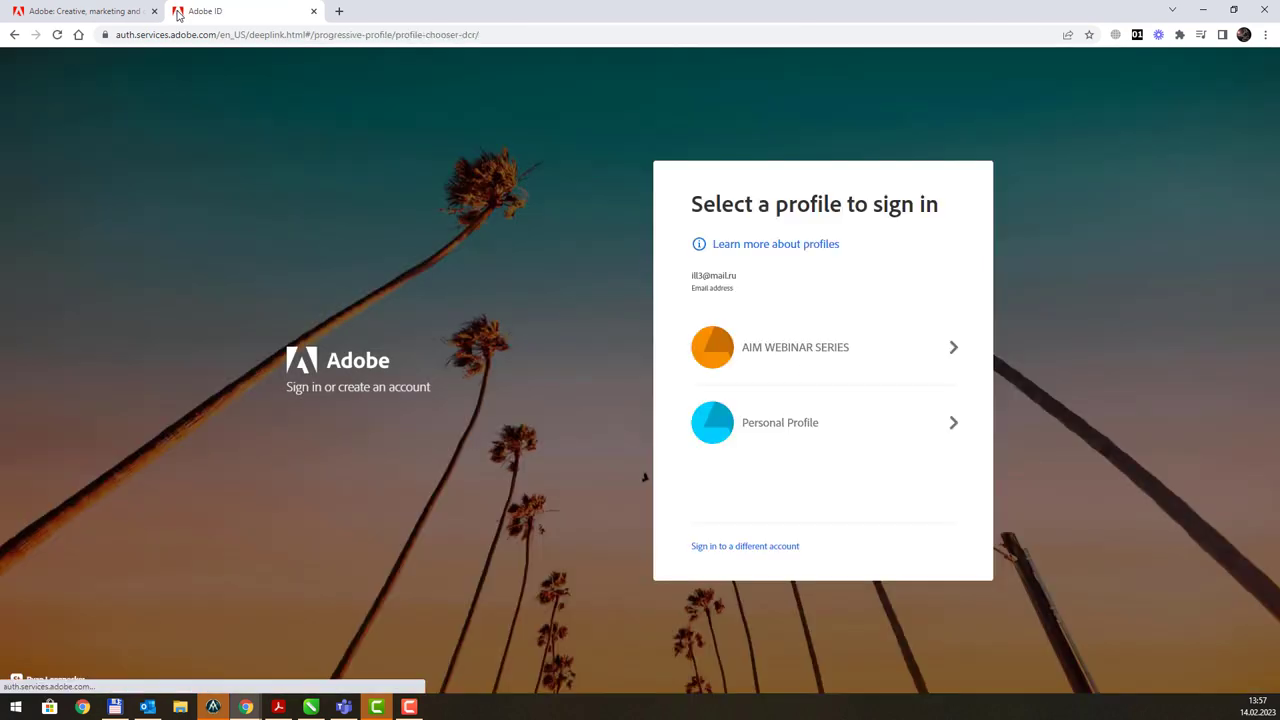
pyautogui.click(816, 426)
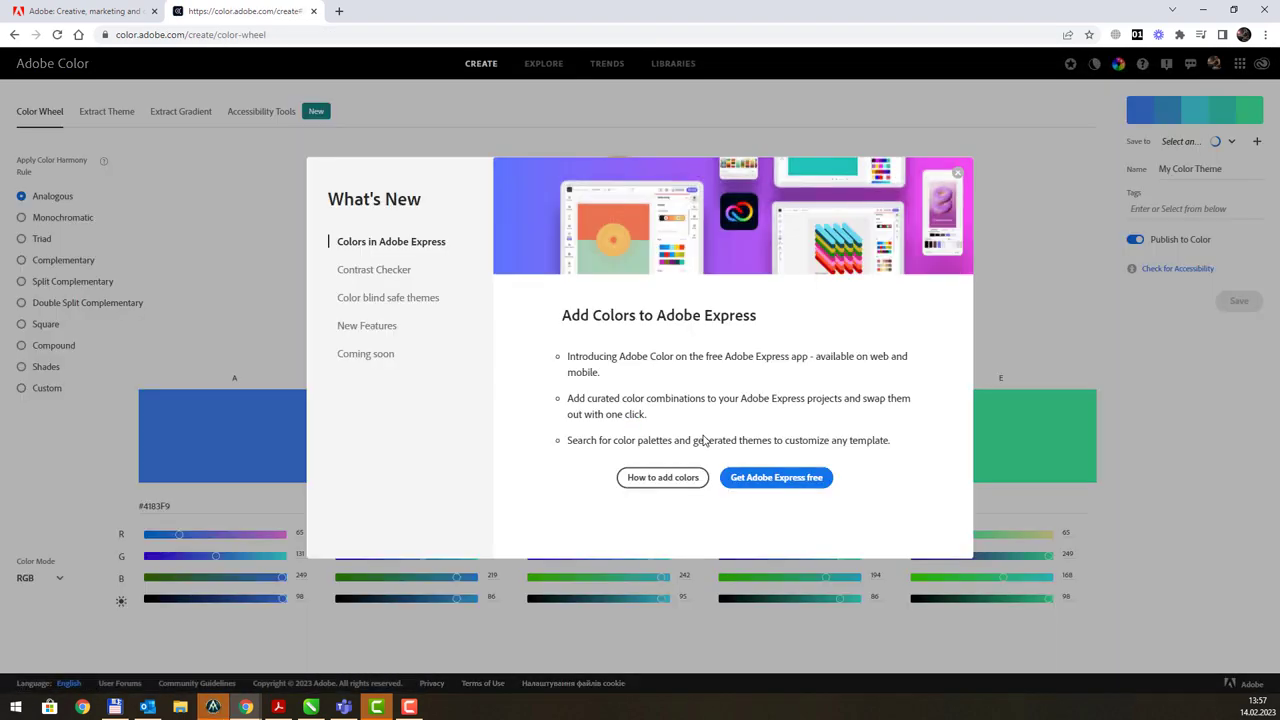
pyautogui.click(958, 175)
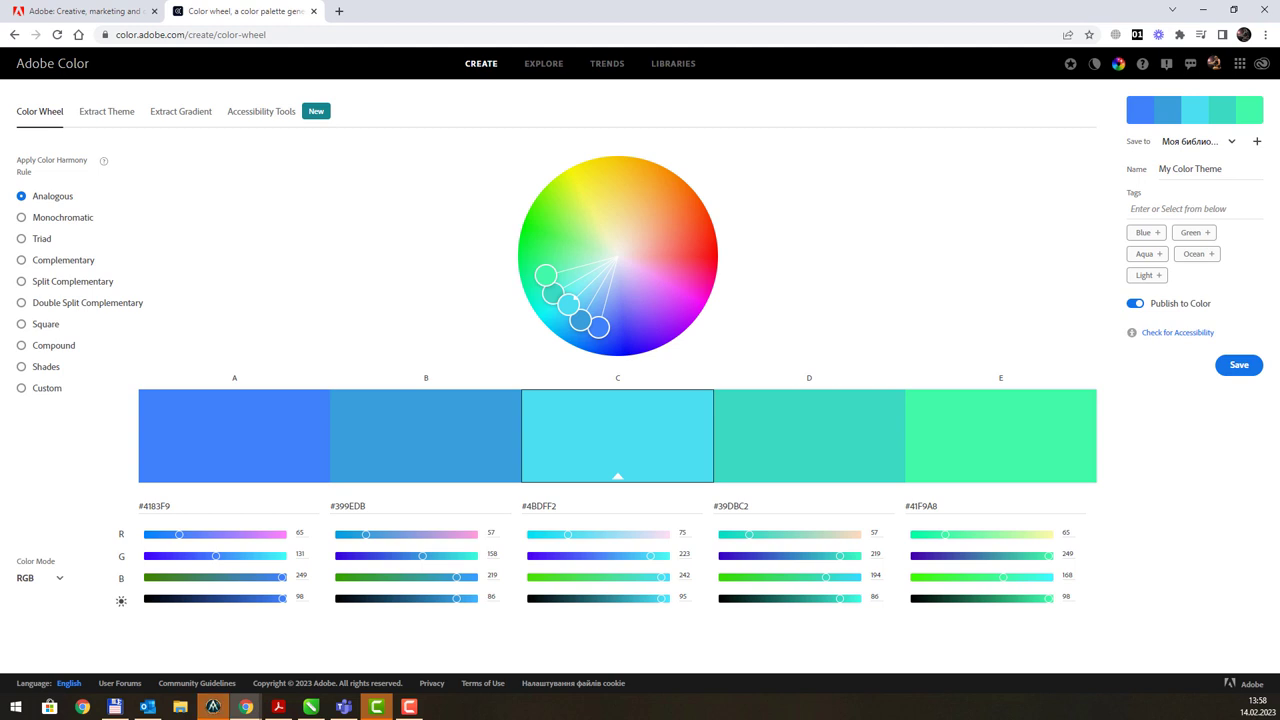
# Step: Go to canva.com in the current browser tab
pyautogui.click(232, 36)
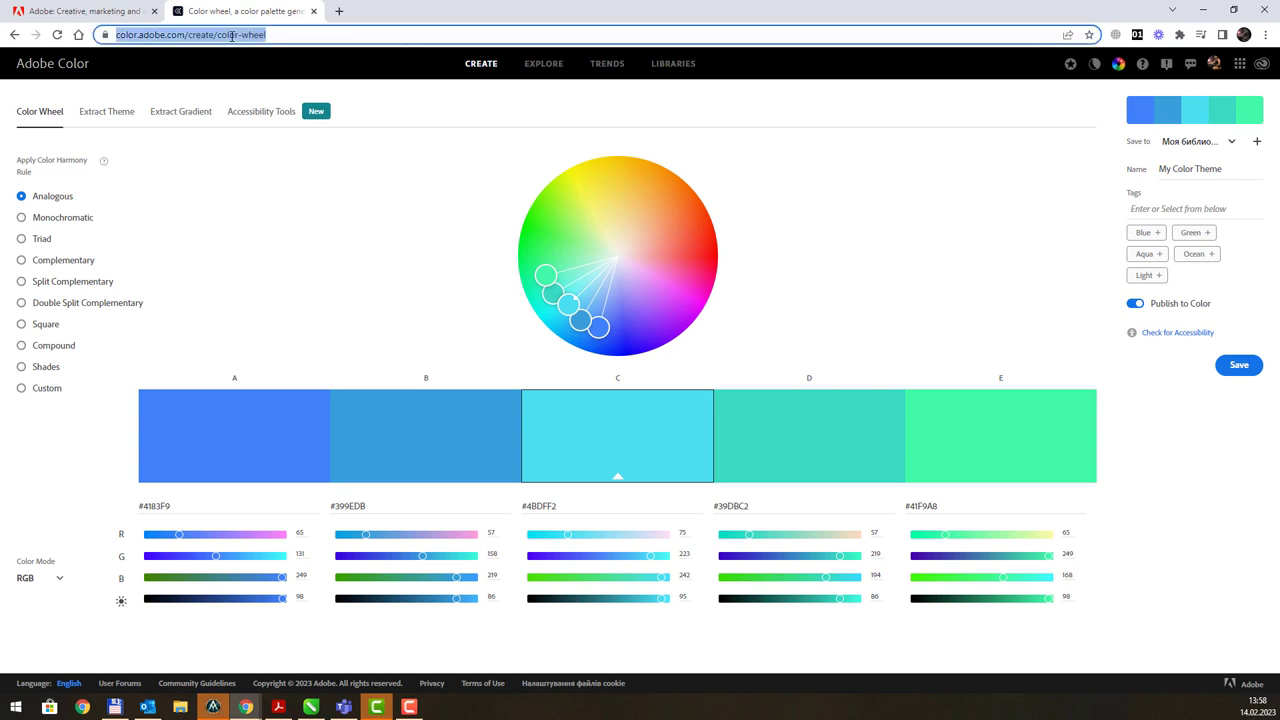
pyautogui.write('canva.com')
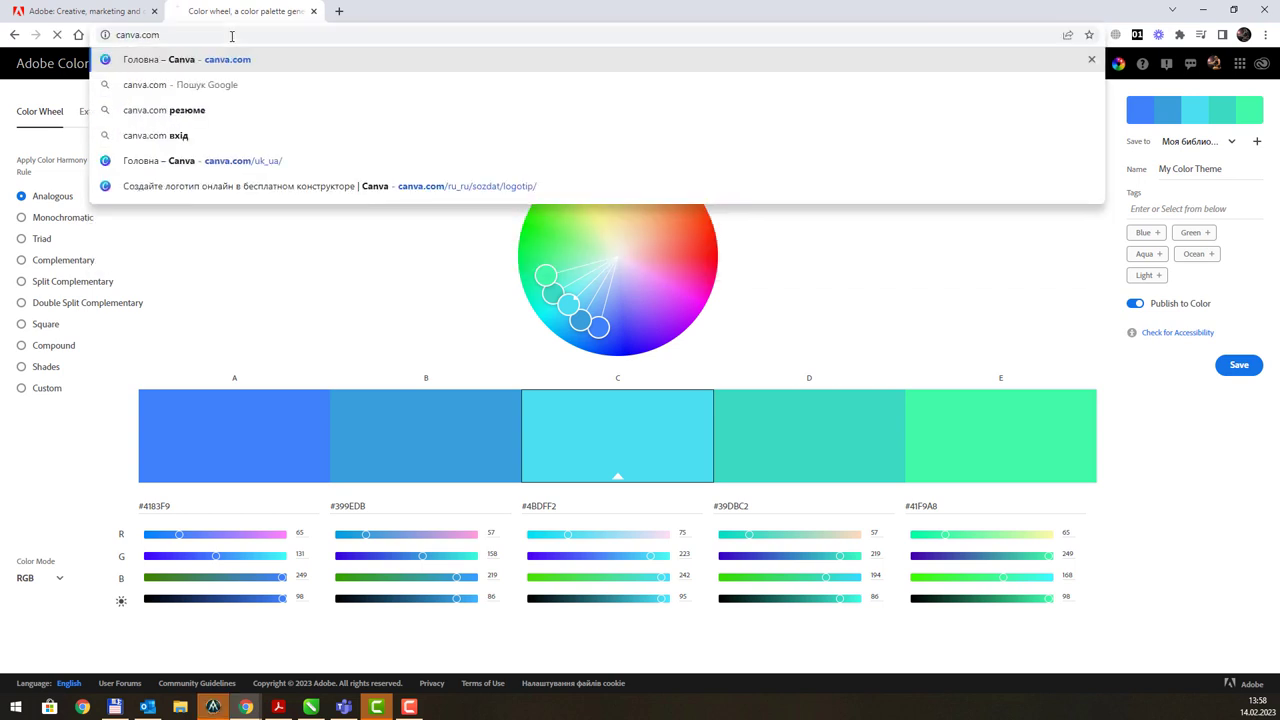
pyautogui.press('Return')
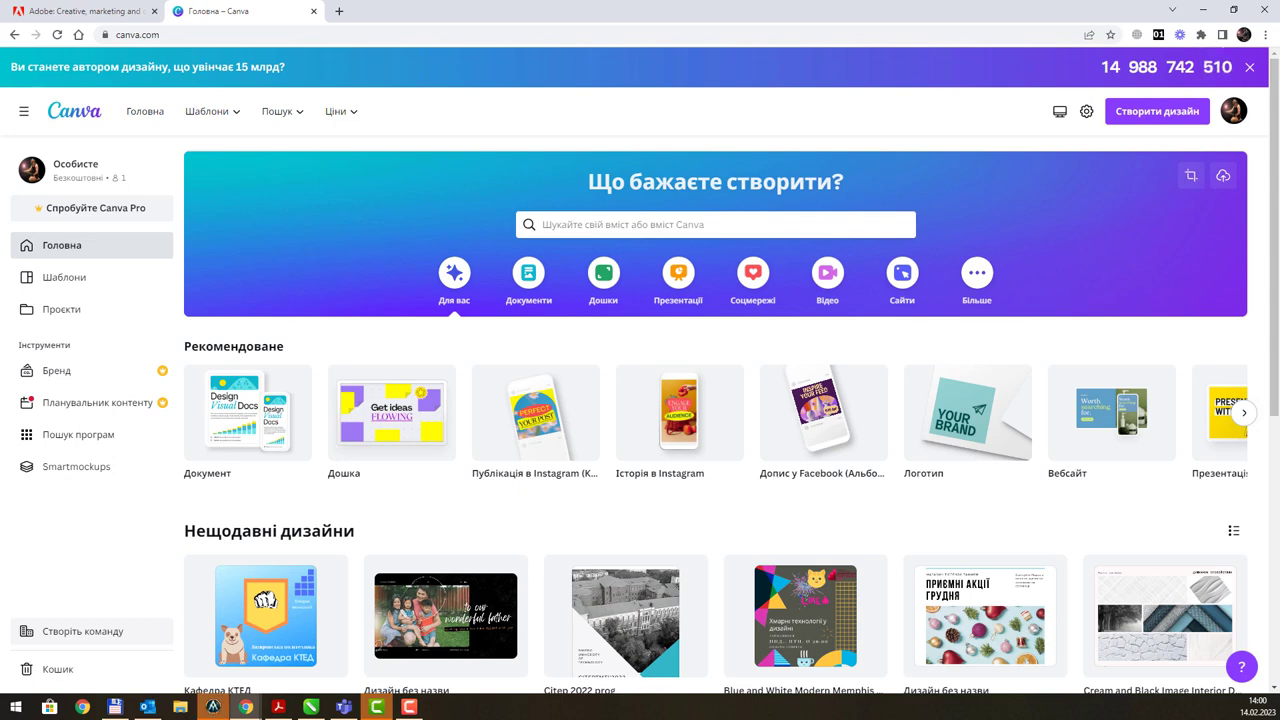
# Step: Go to app.sketchup.com/app in the current tab and start modeling in a new SketchUp file
pyautogui.click(180, 38)
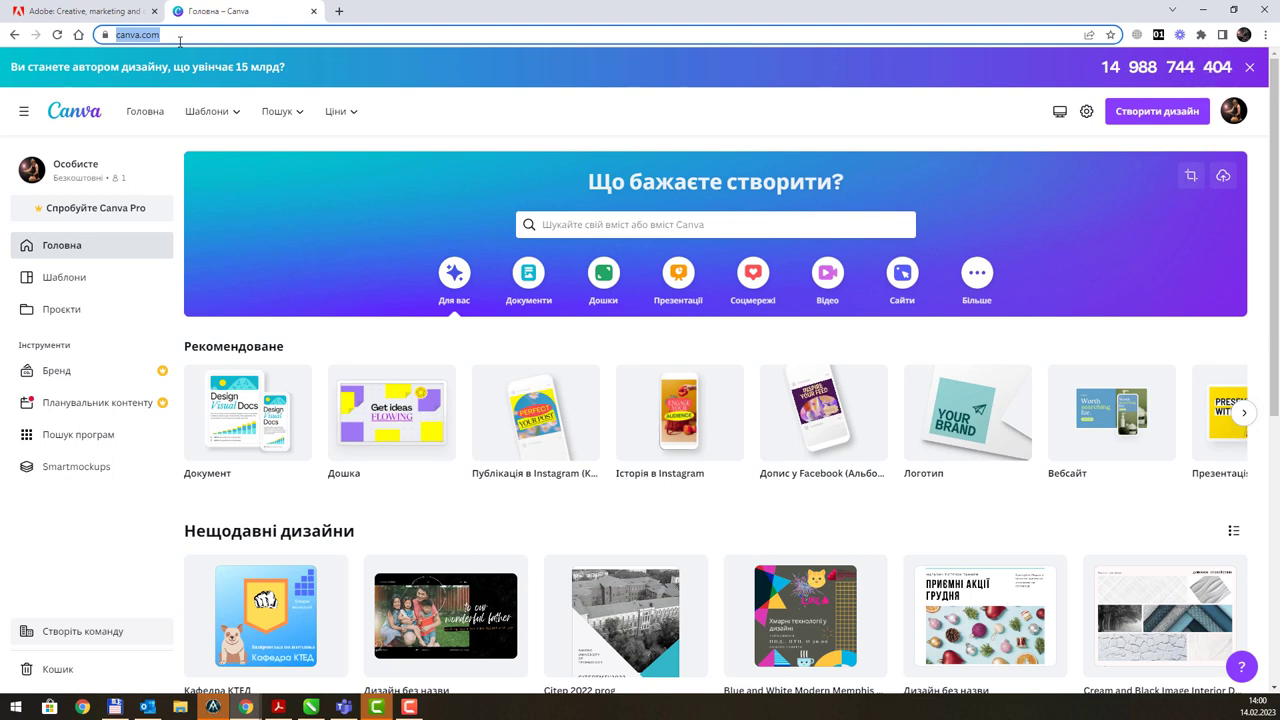
pyautogui.write('app.sketchup')
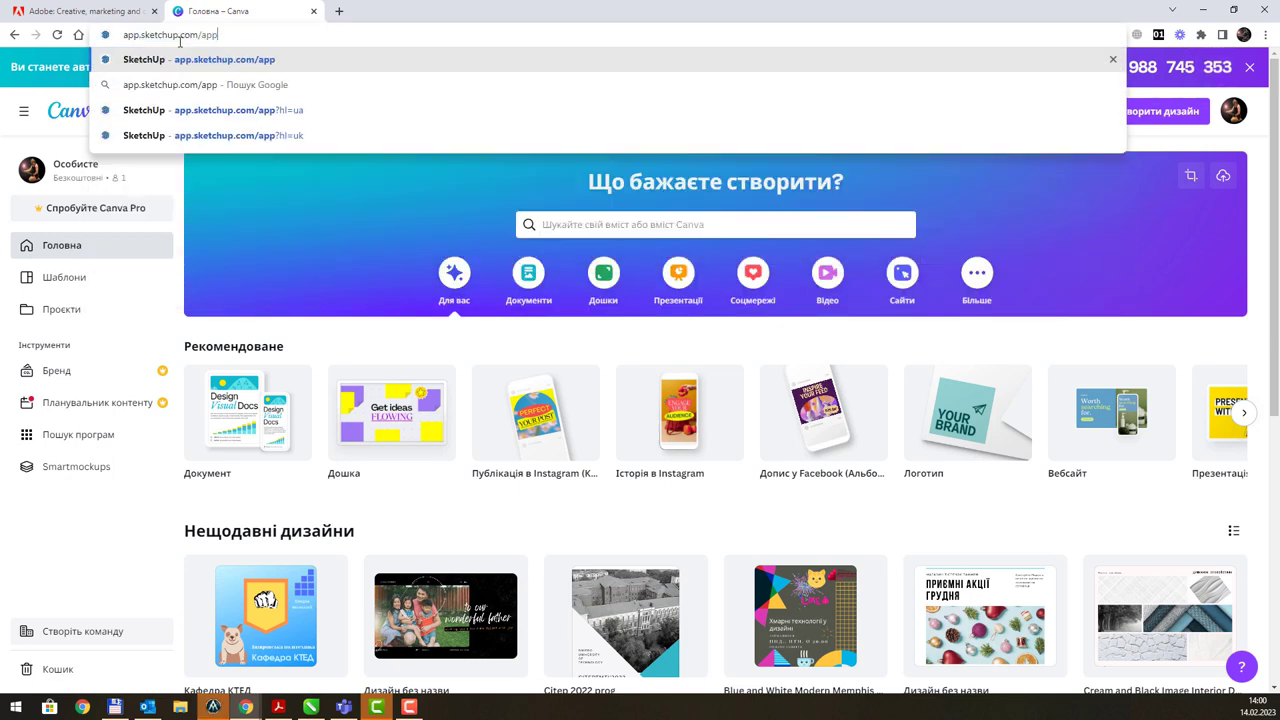
pyautogui.press('Return')
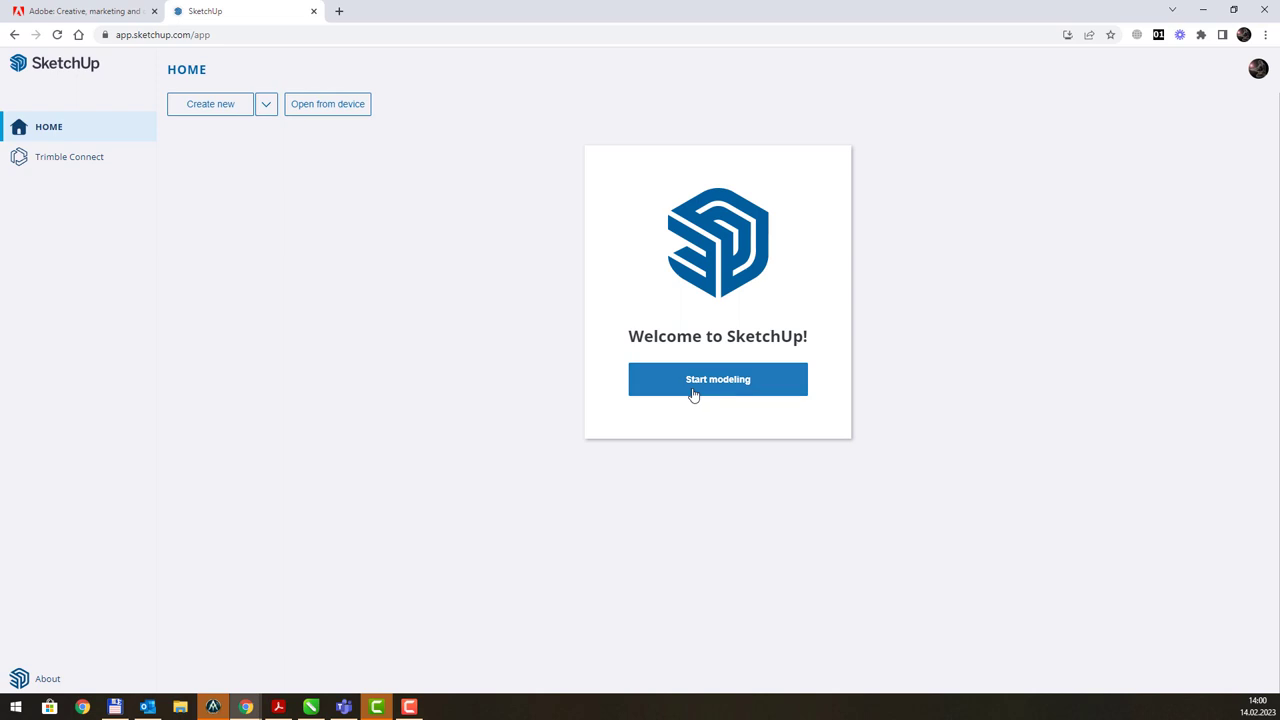
pyautogui.click(694, 394)
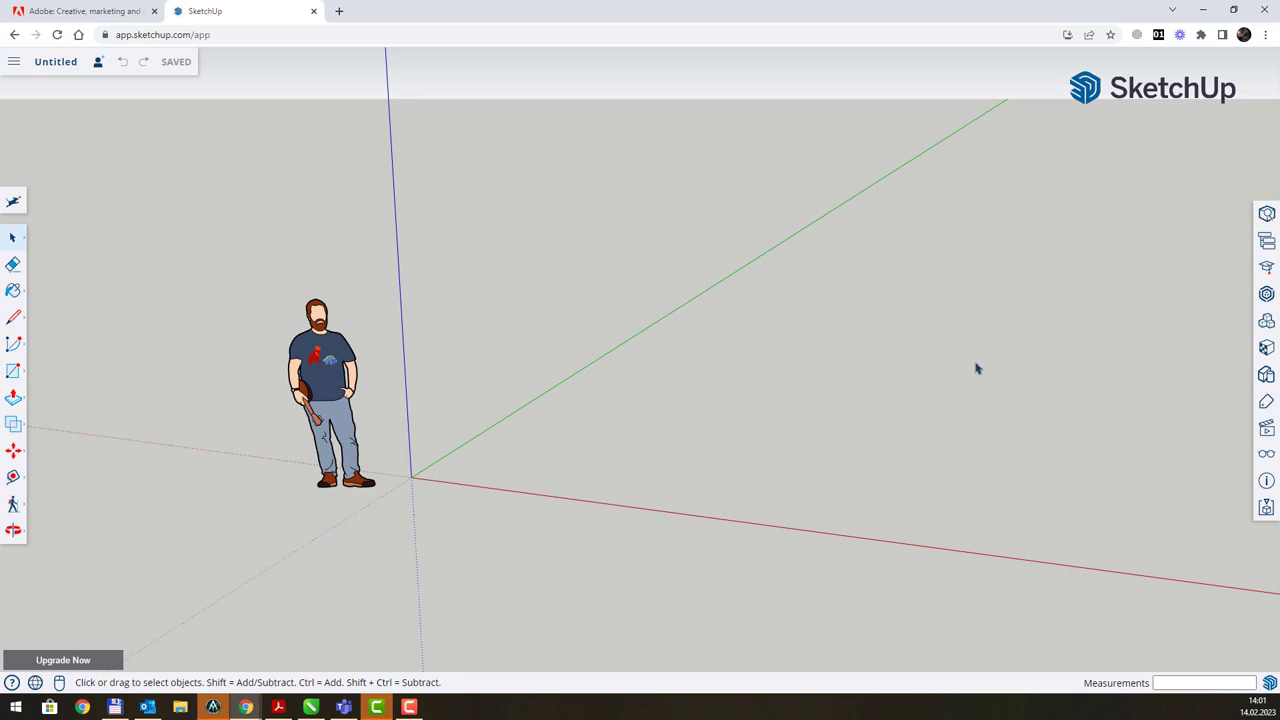
# Step: Open 3D Warehouse from the new model and browse the models in the Door Live Components collection
pyautogui.click(1267, 322)
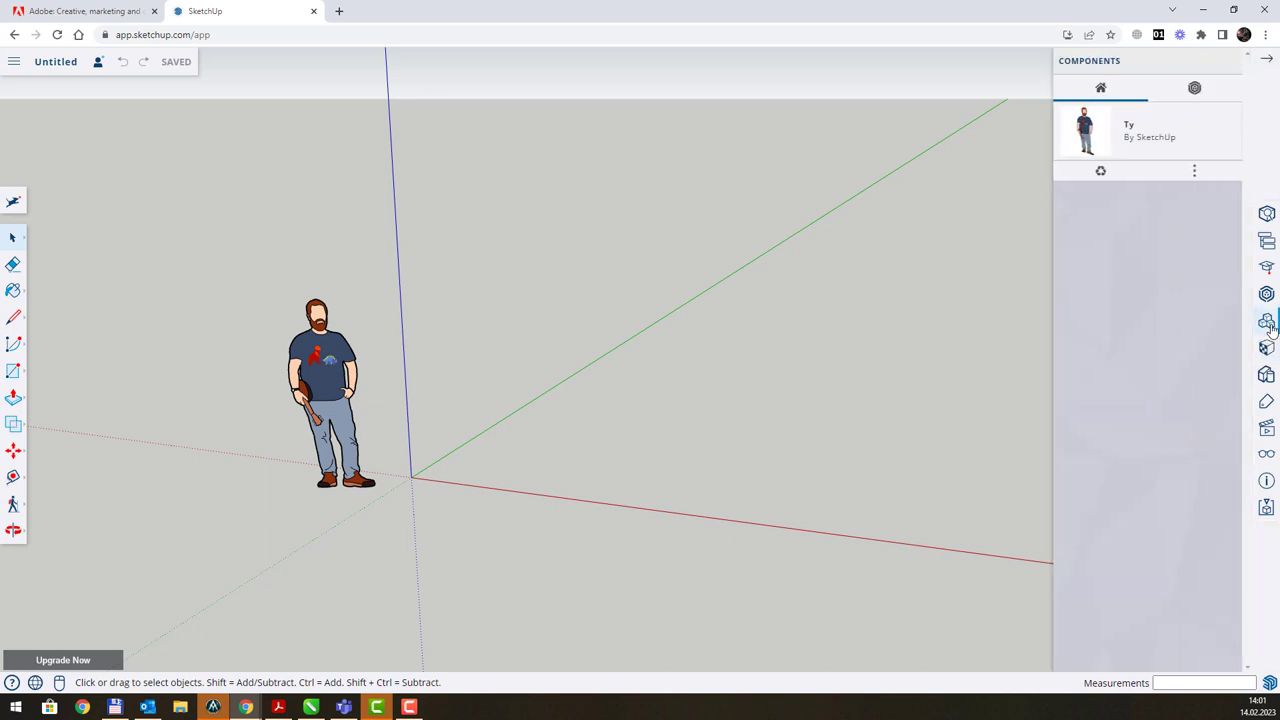
pyautogui.click(1270, 292)
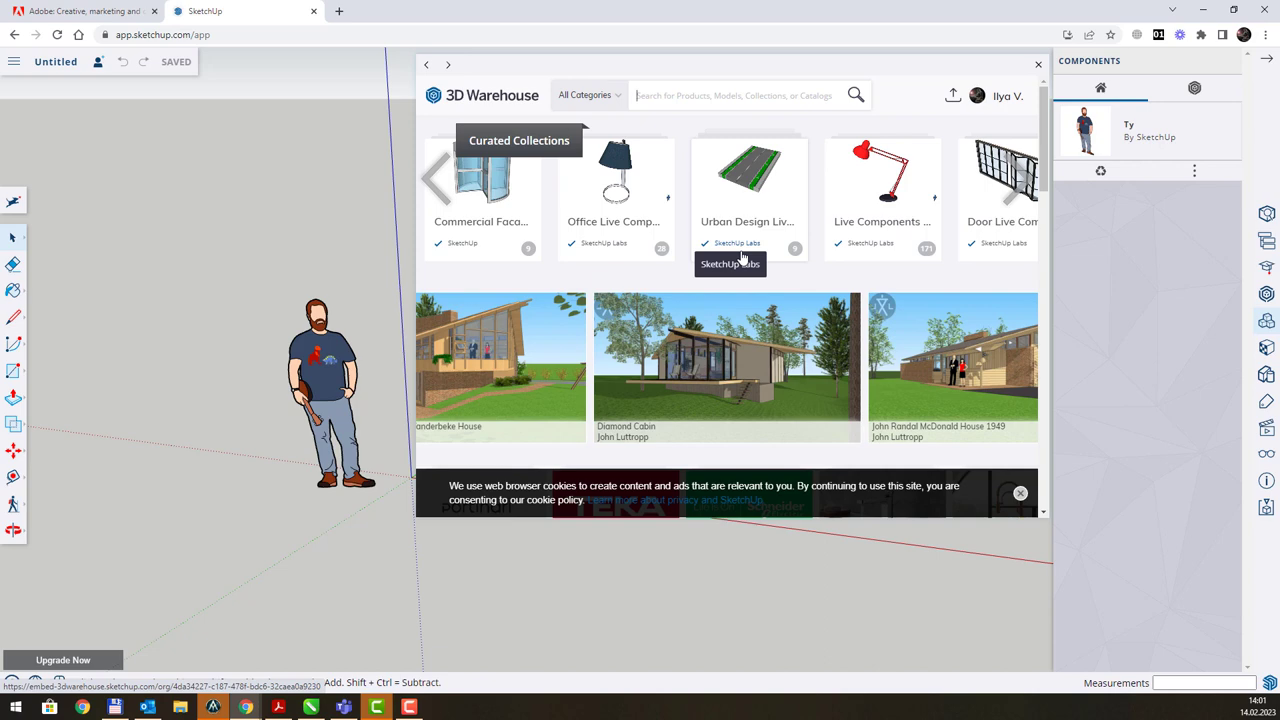
pyautogui.click(997, 195)
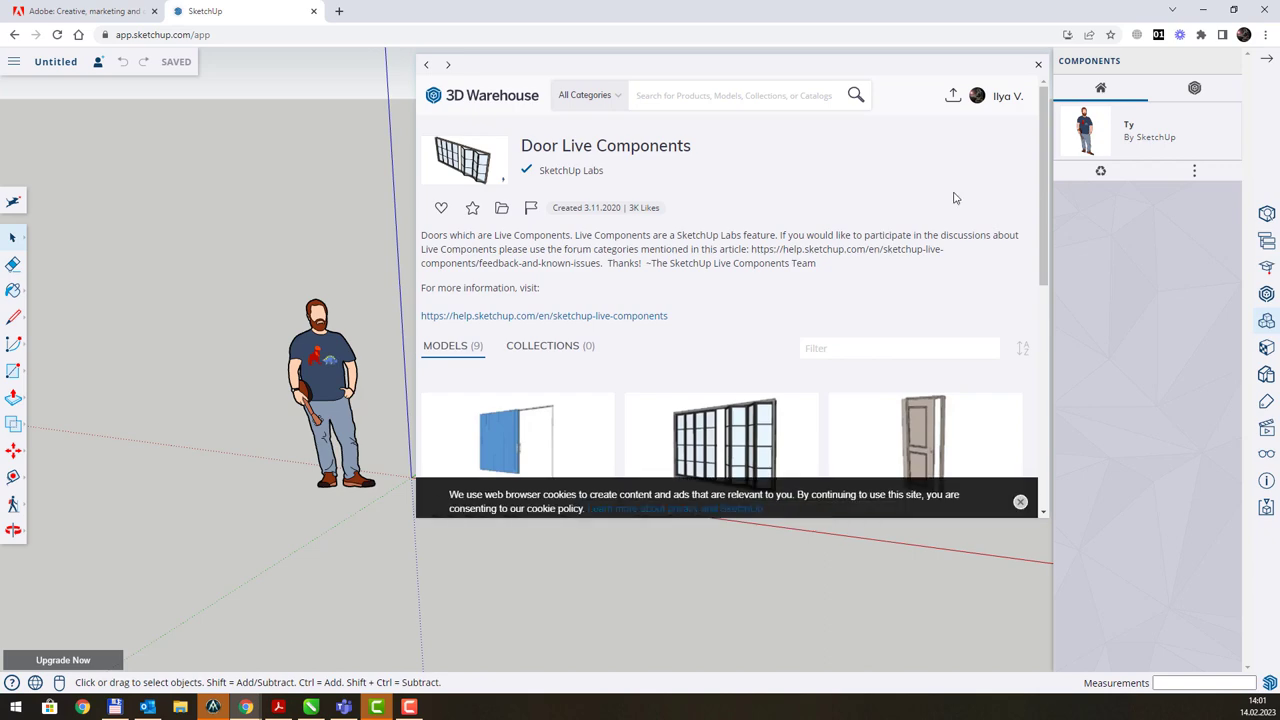
pyautogui.scroll(-4, 782, 252)
pyautogui.scroll(4, 785, 258)
pyautogui.scroll(-2, 790, 260)
# Step: Download and configure the Bifold Patio Door live component and place it beside the red axis near the origin
pyautogui.click(790, 260)
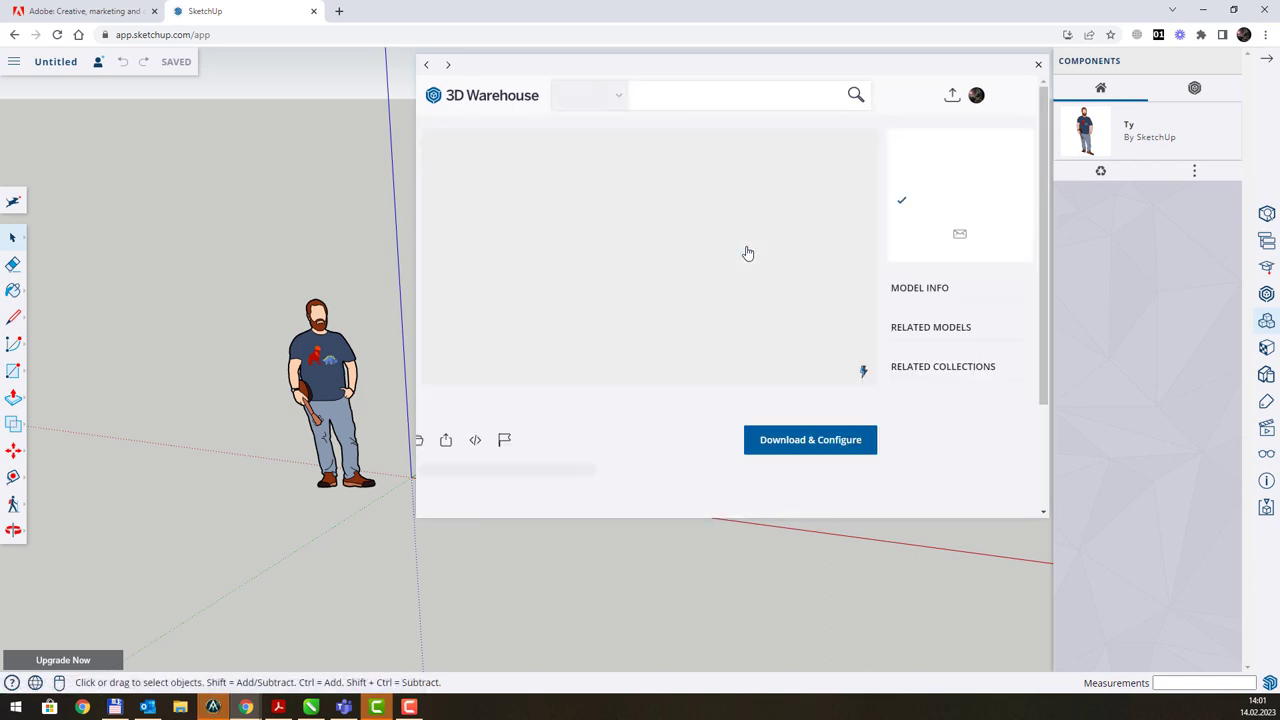
pyautogui.click(793, 440)
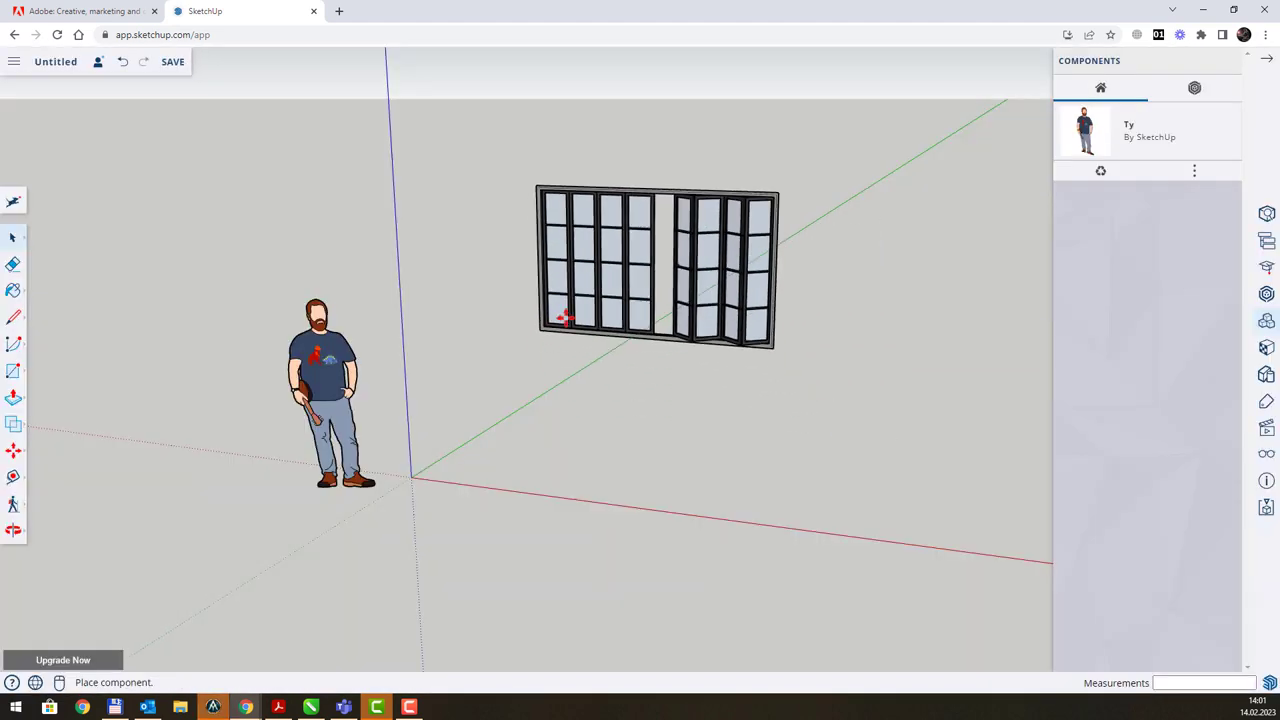
pyautogui.click(508, 476)
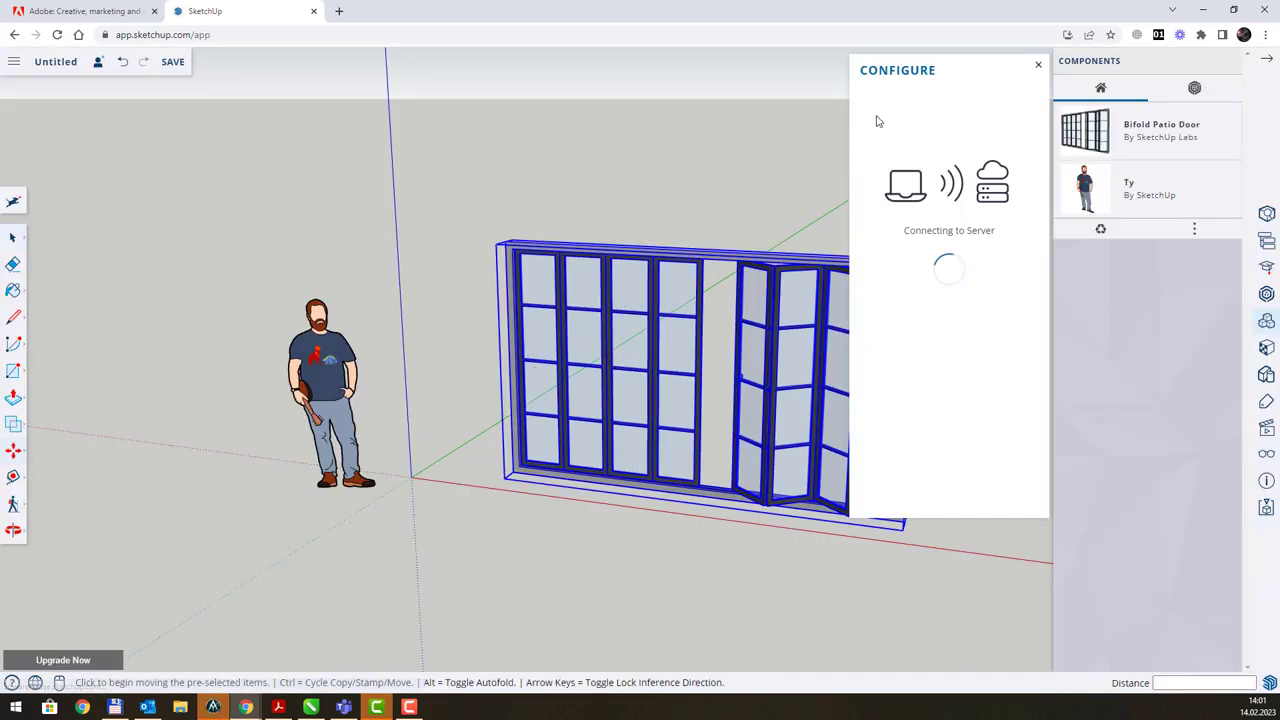